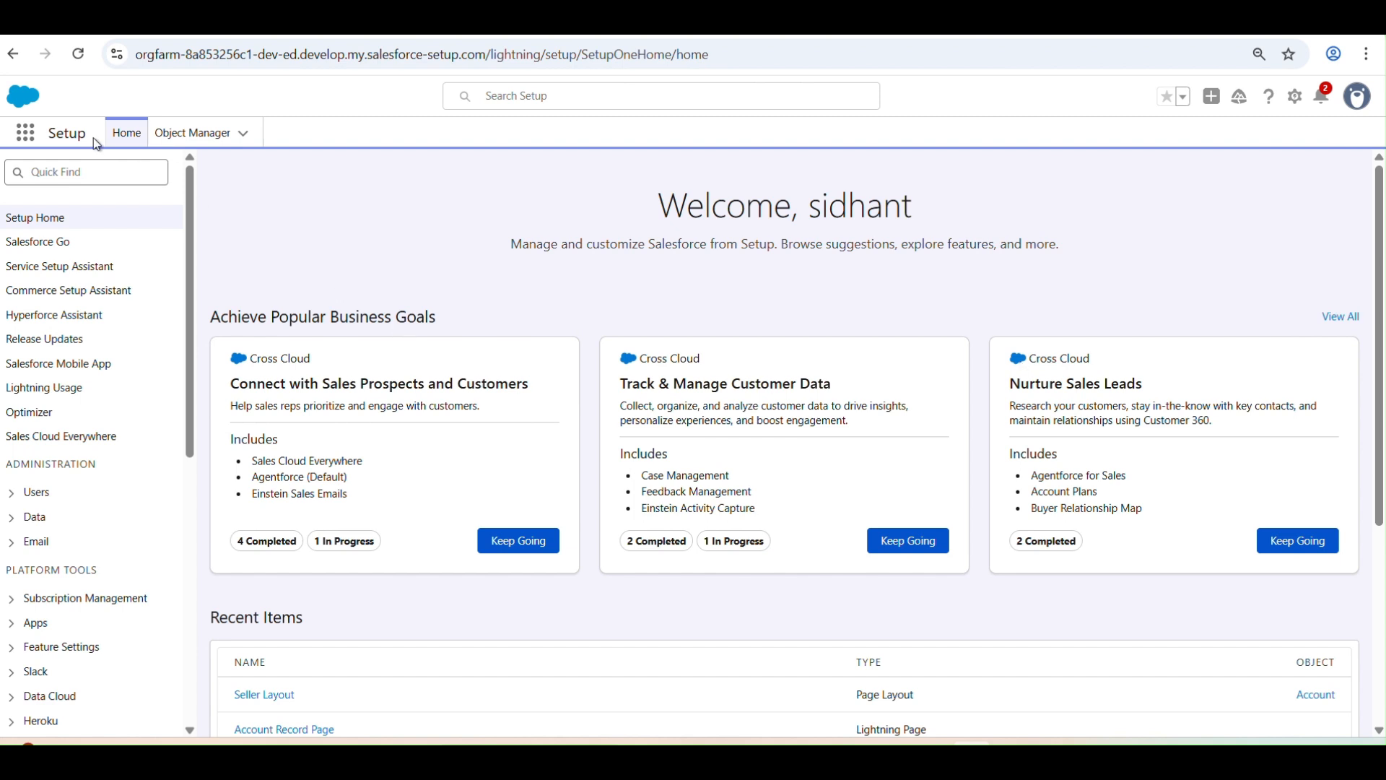
Find and open the Workflow Rules page in Setup using the search term "workflow".
left_click(97, 172)
type("w")
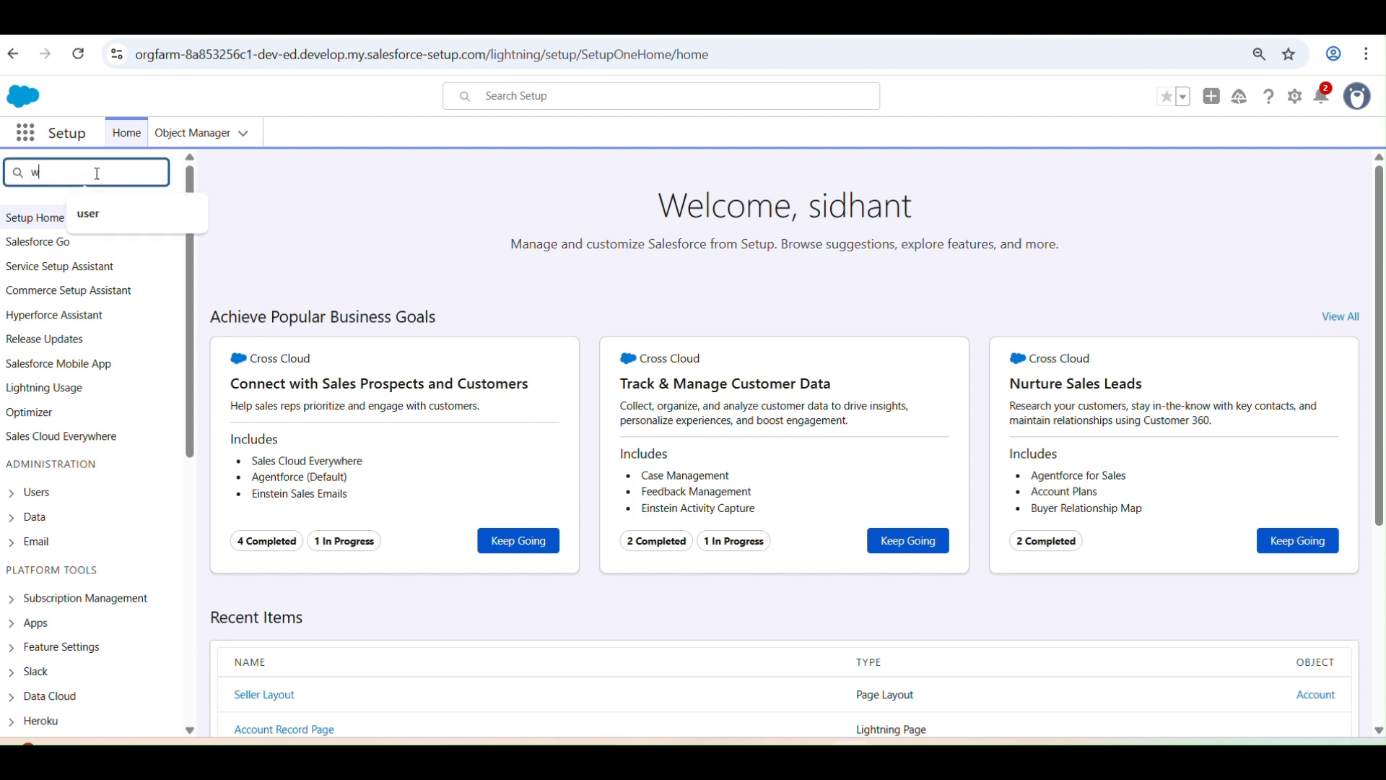
type("orkflow")
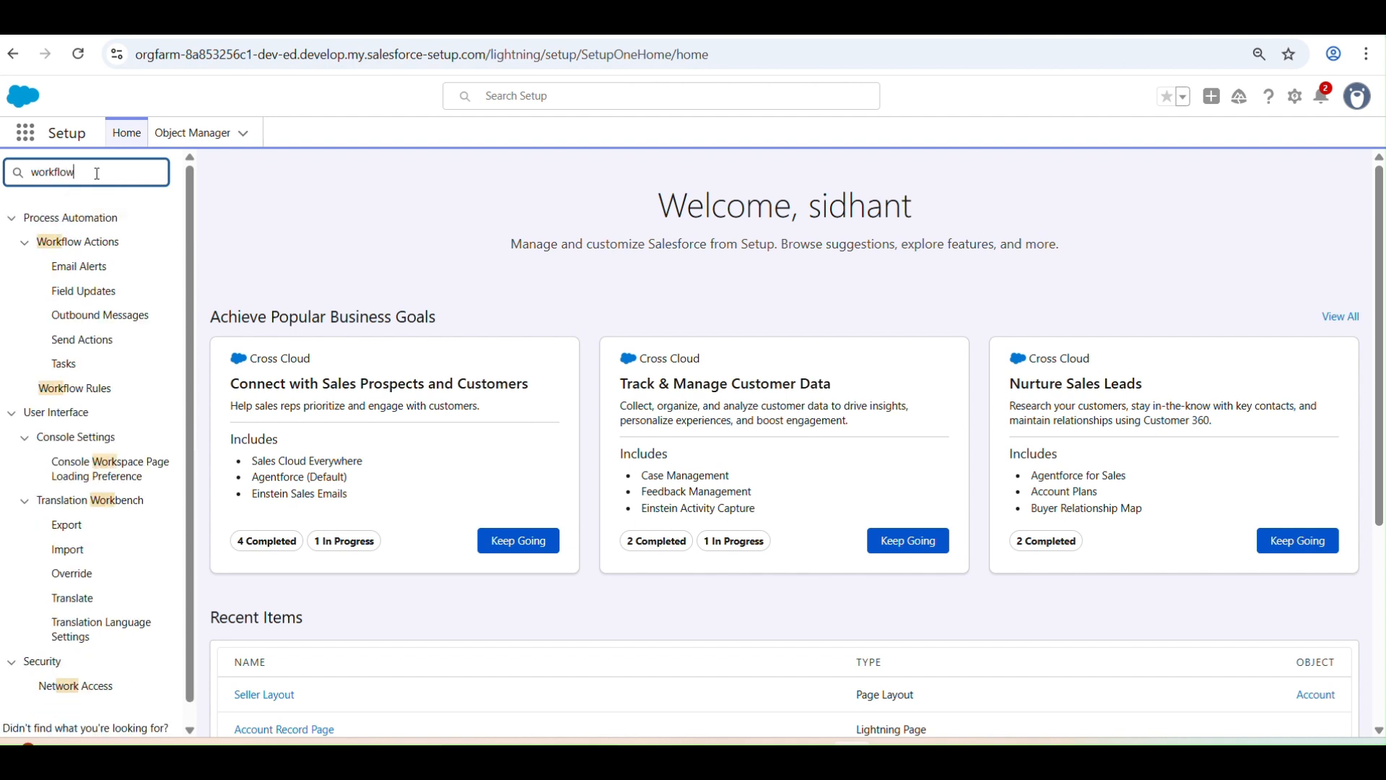
left_click(86, 393)
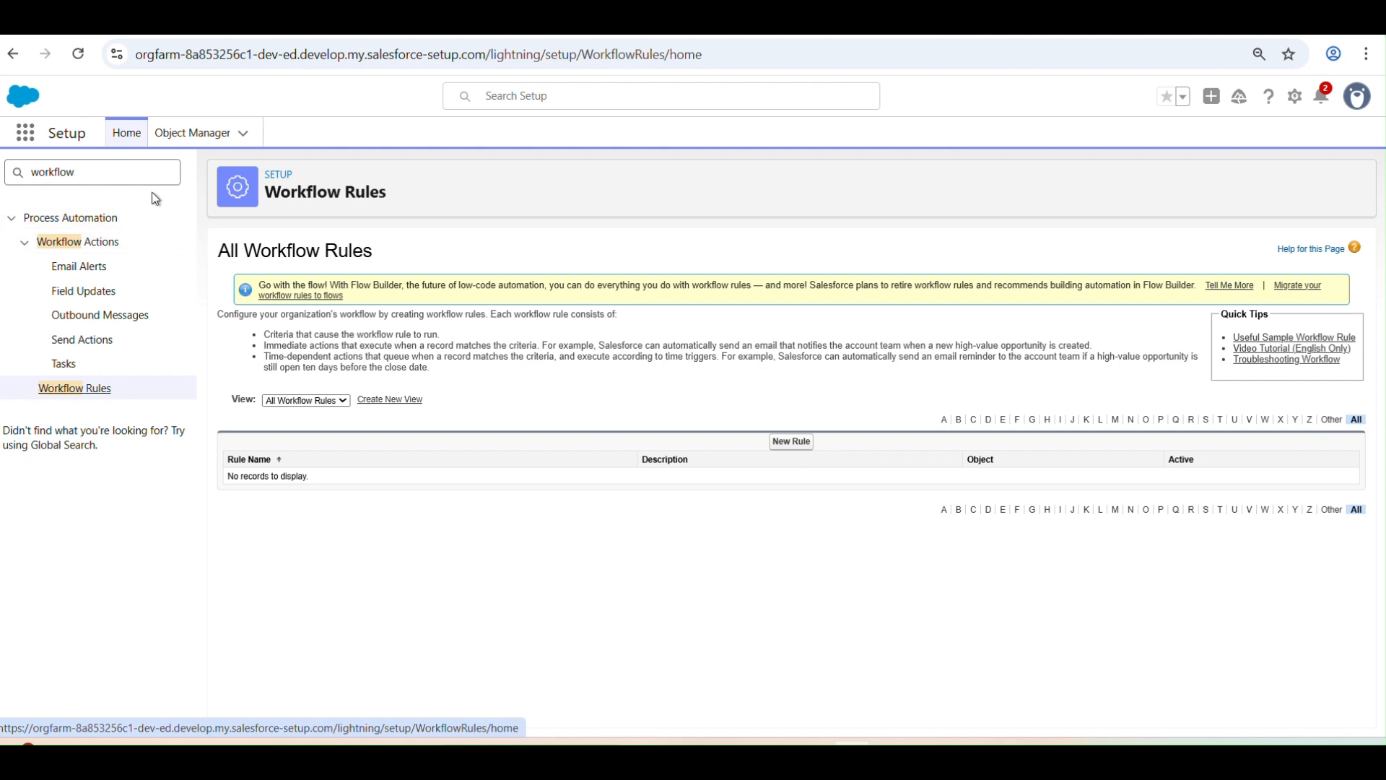
Search Setup for "proce" and open Process Builder under Process Automation.
double_click(120, 176)
type("pr")
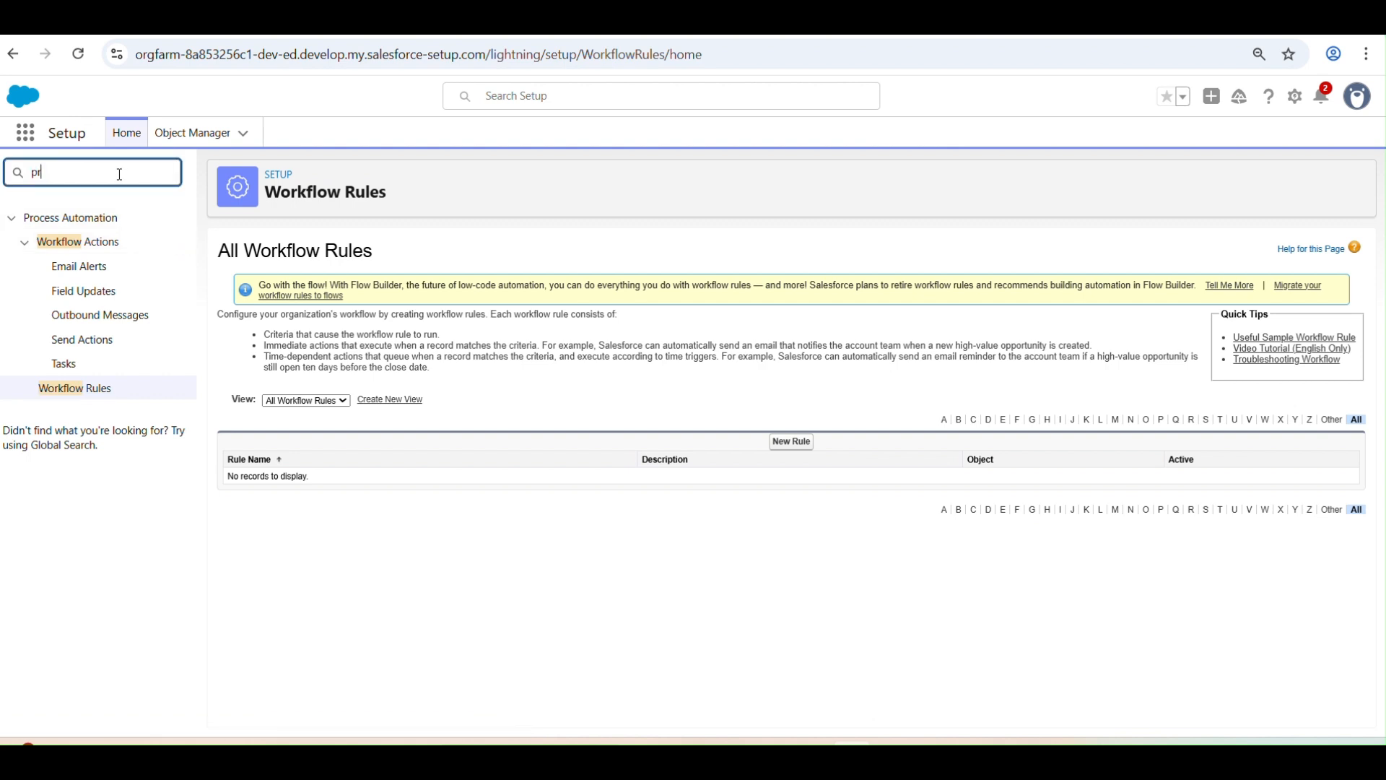
type("oce")
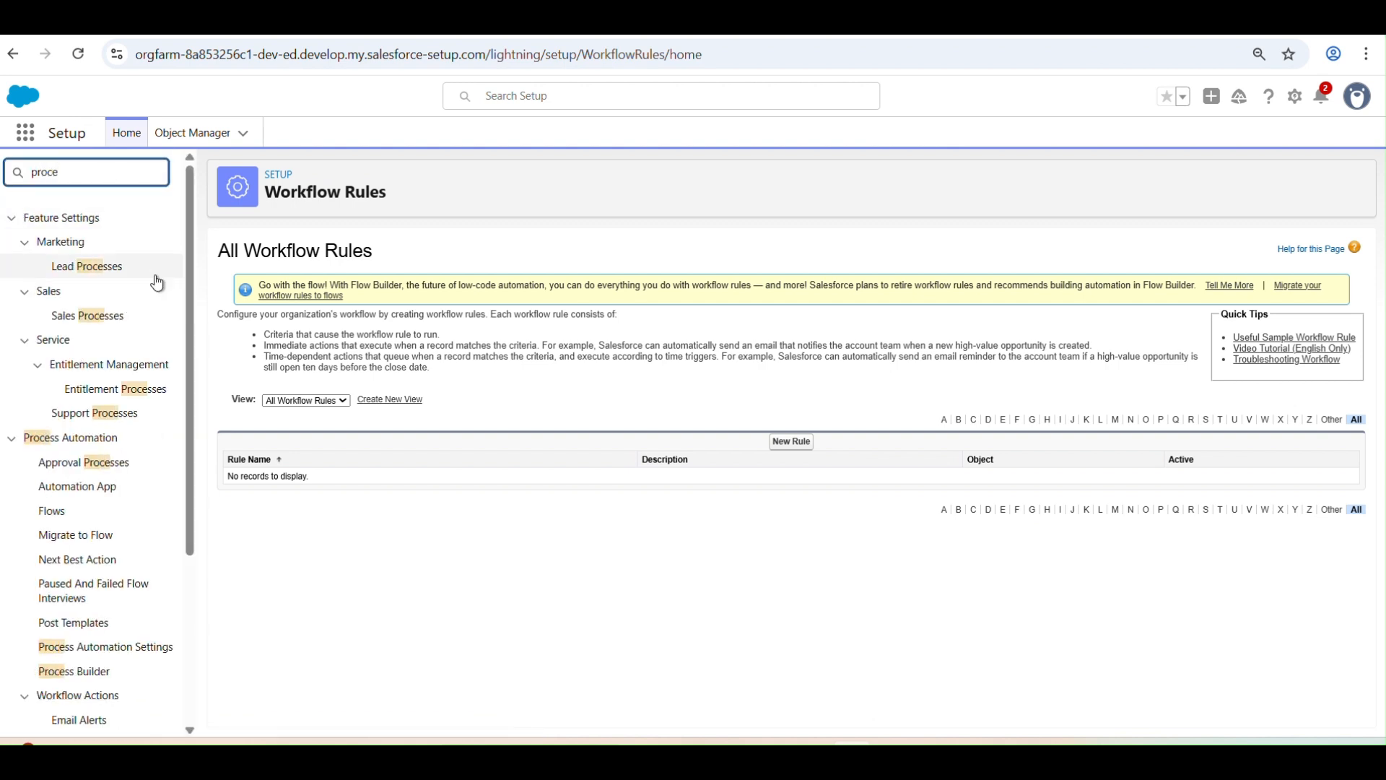
scroll(123, 342, "down", 5)
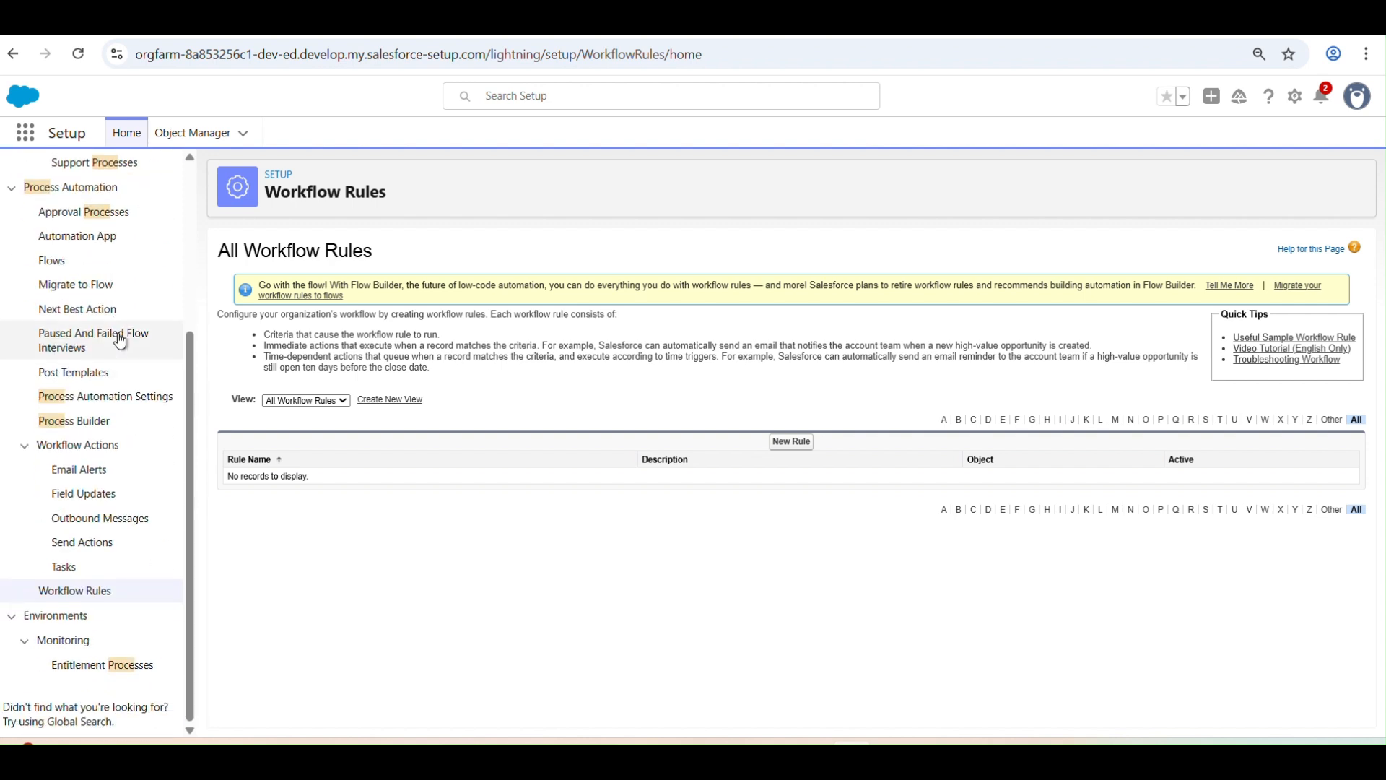
scroll(120, 342, "up", 1)
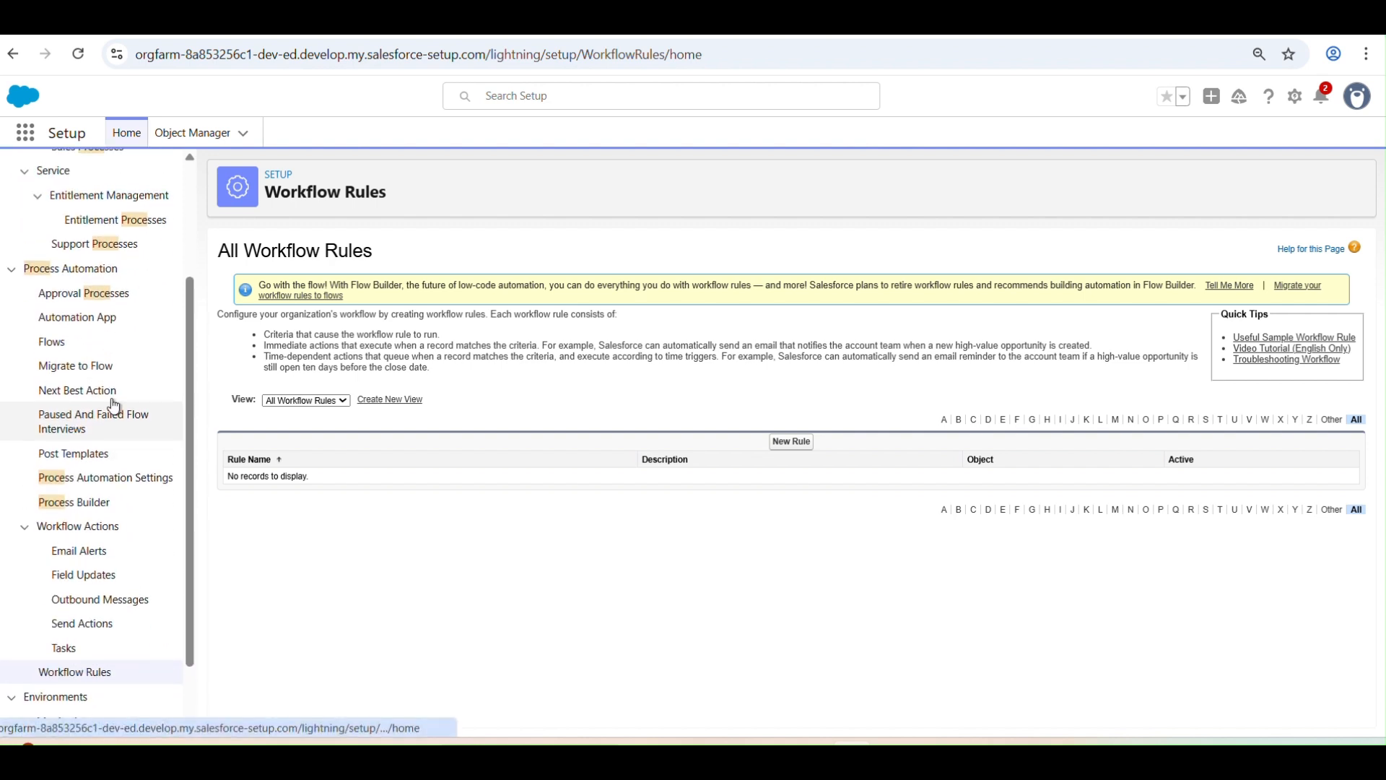
left_click(102, 505)
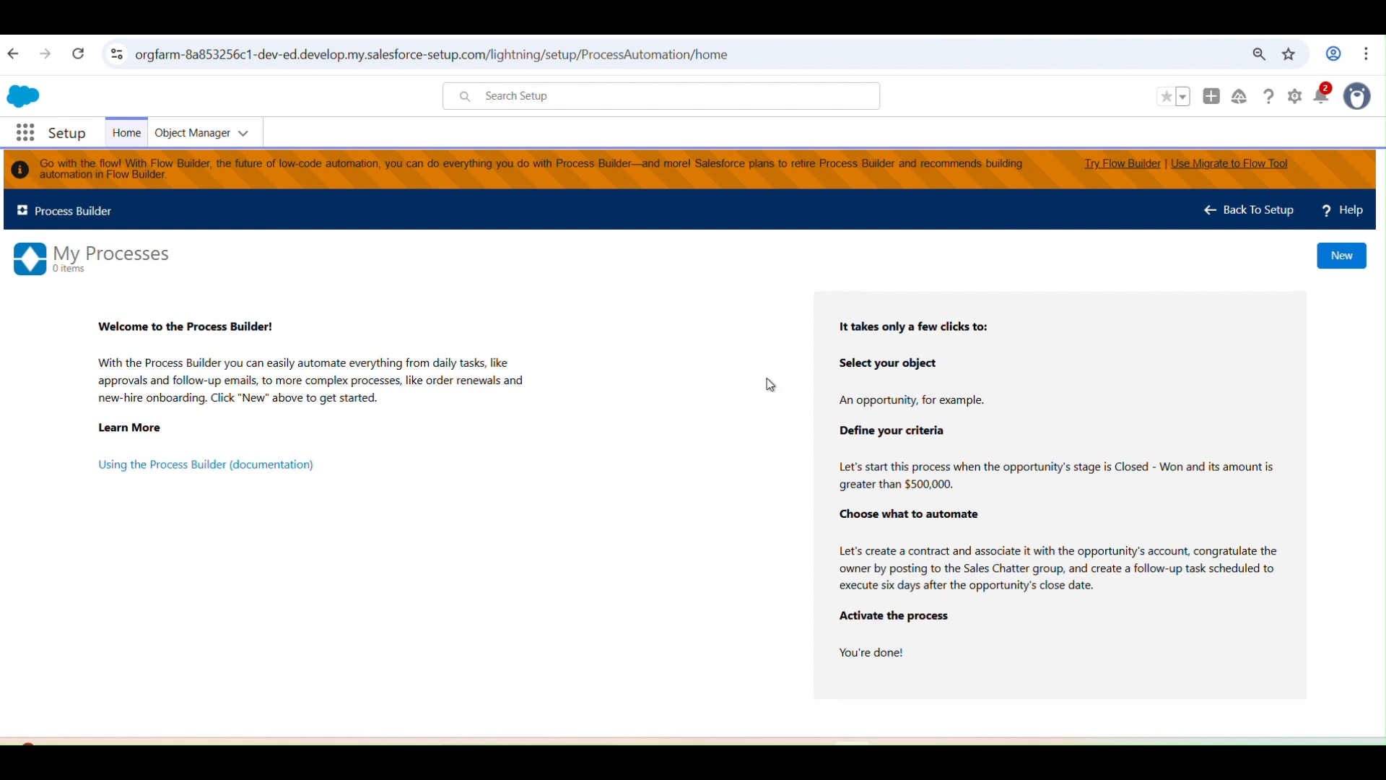
Return to the Setup home page, search for "flow" and open the Flows page under Process Automation.
left_click(1294, 101)
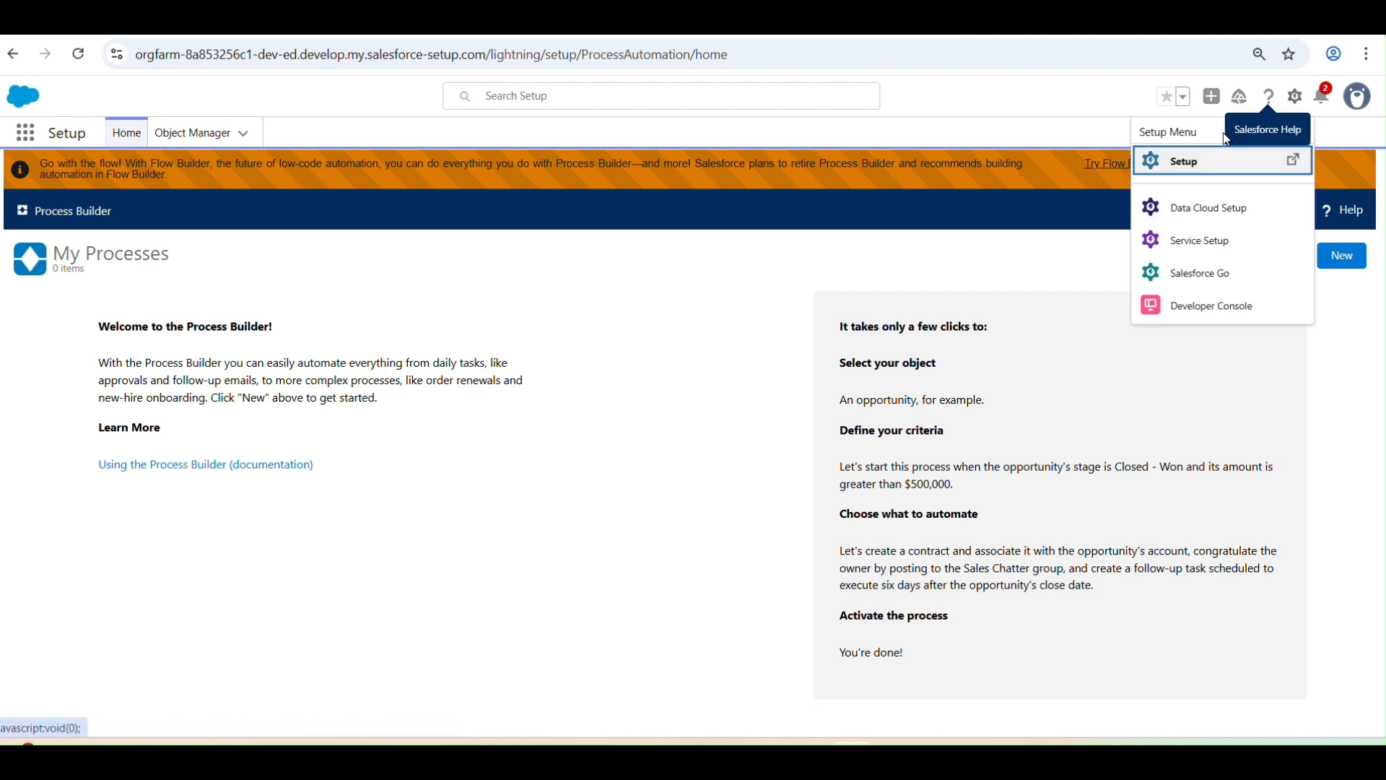
left_click(1182, 160)
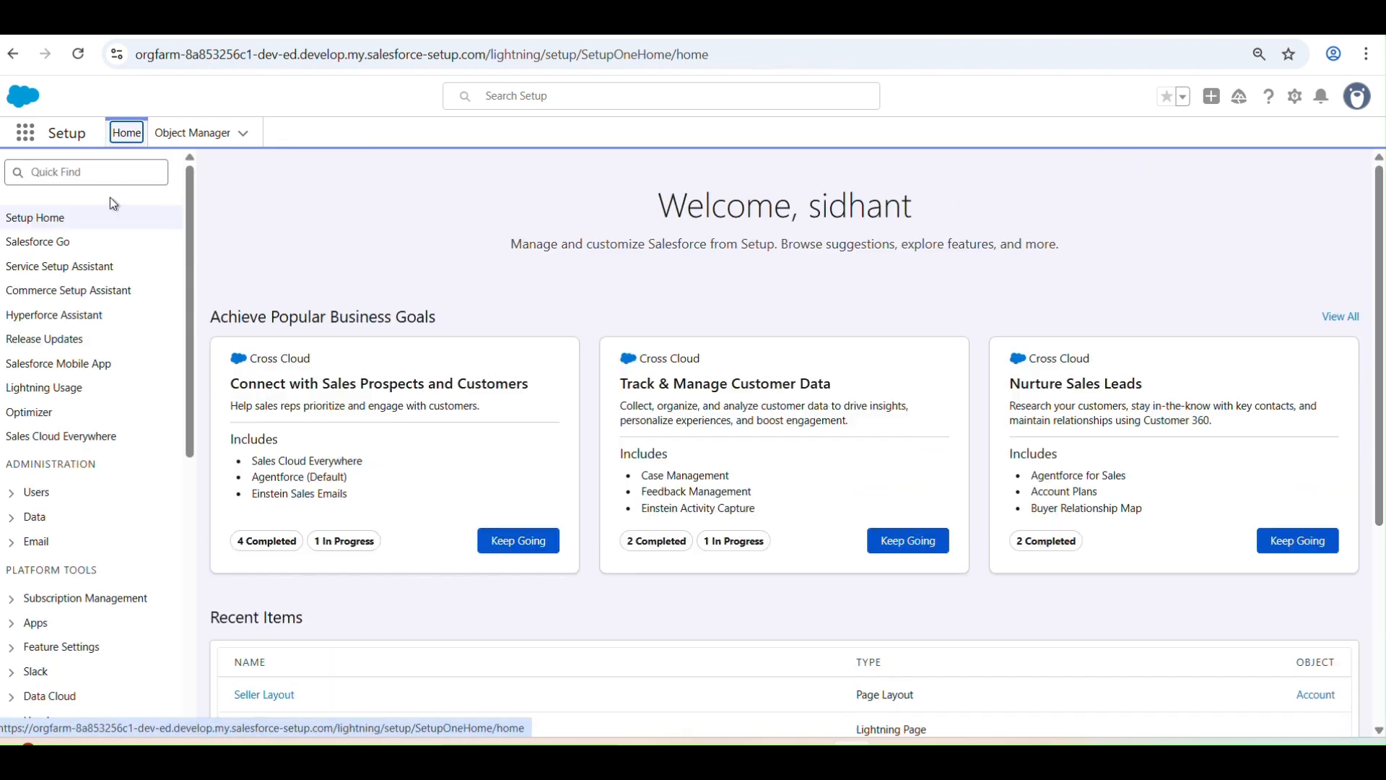
left_click(77, 173)
type("t")
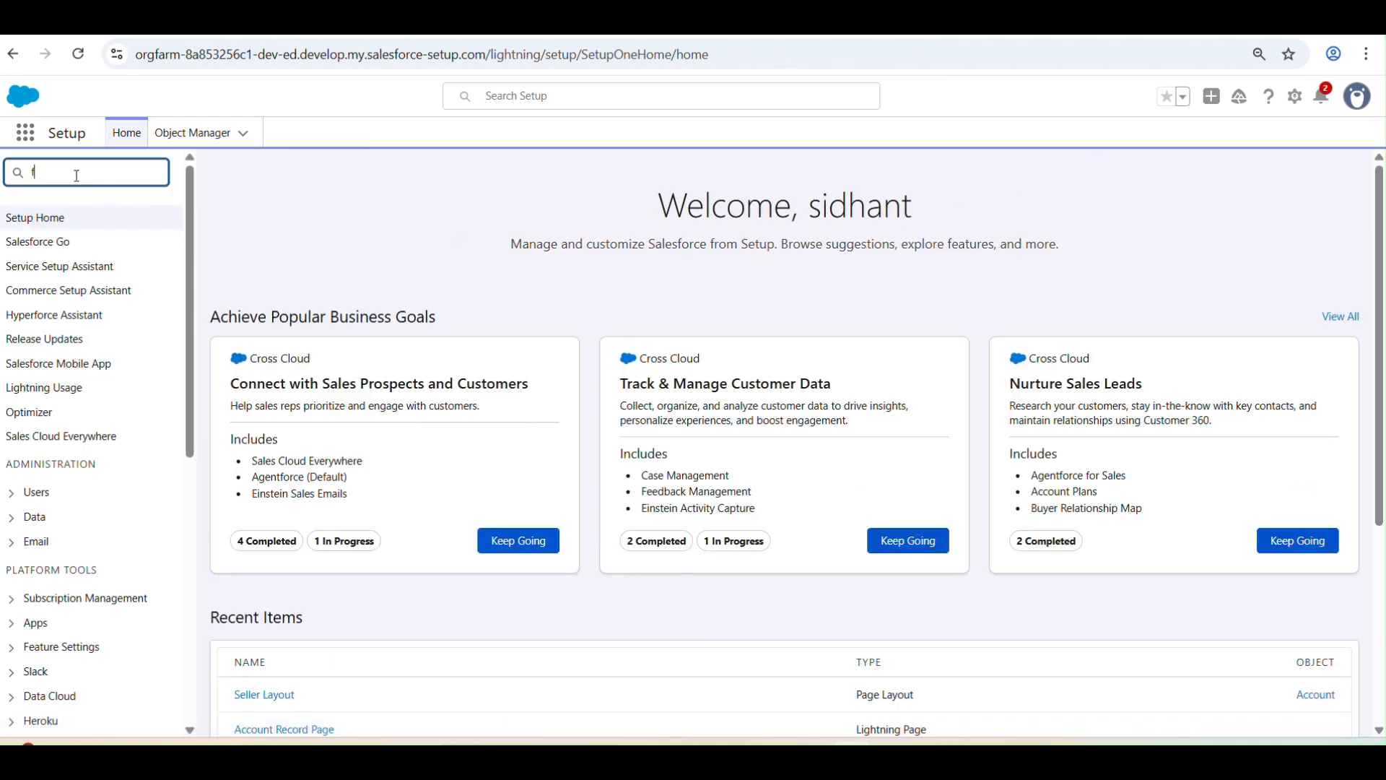
type("low")
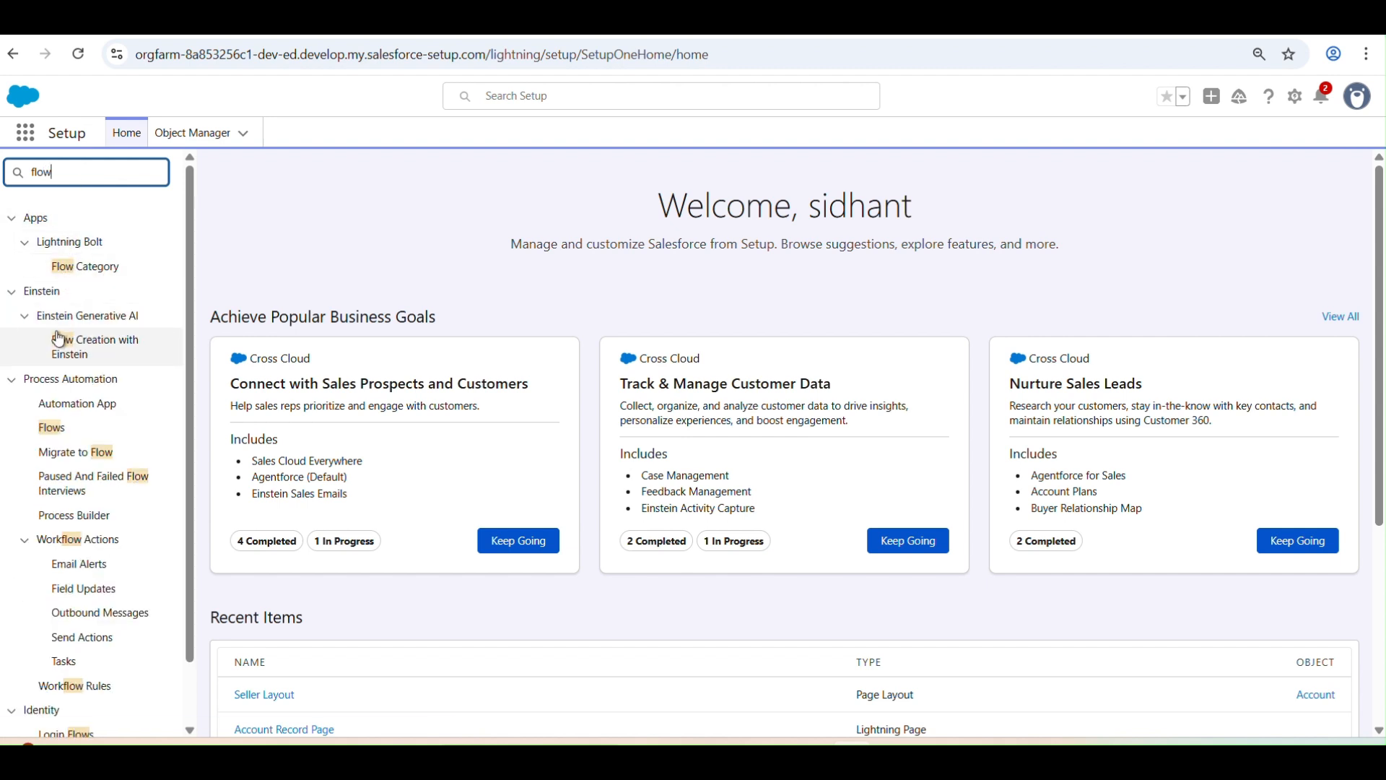
left_click(56, 436)
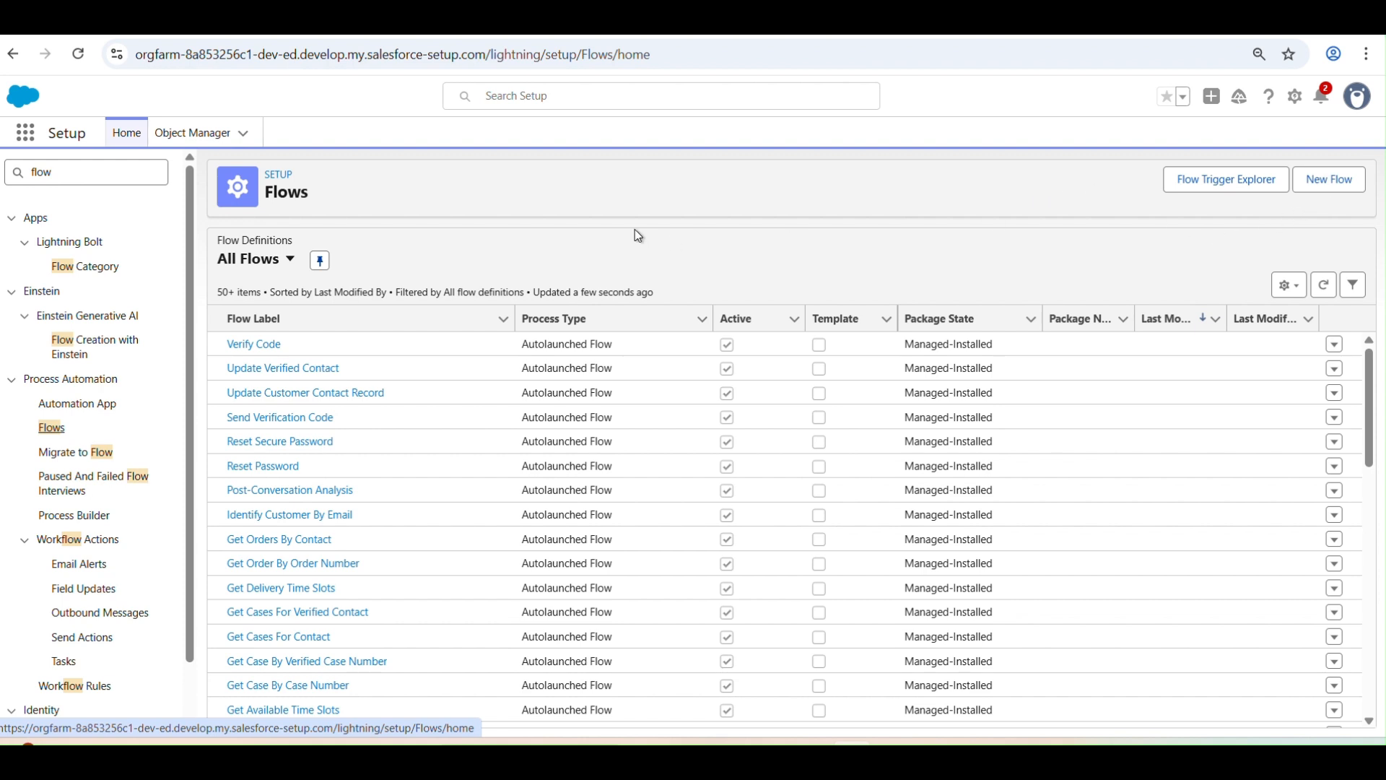
Create a new Record-Triggered Flow from the full list of automation types and dismiss the error dialog.
left_click(1331, 192)
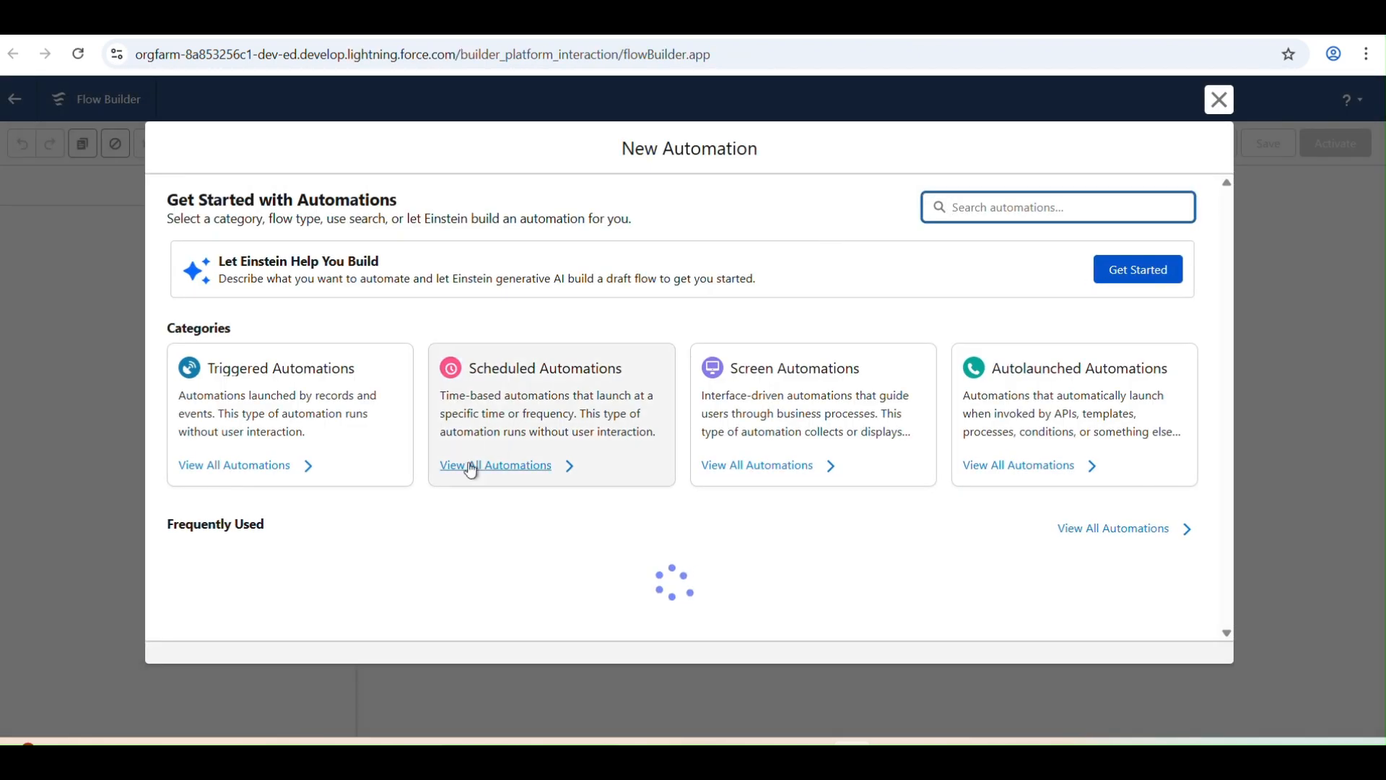
scroll(461, 481, "down", 1)
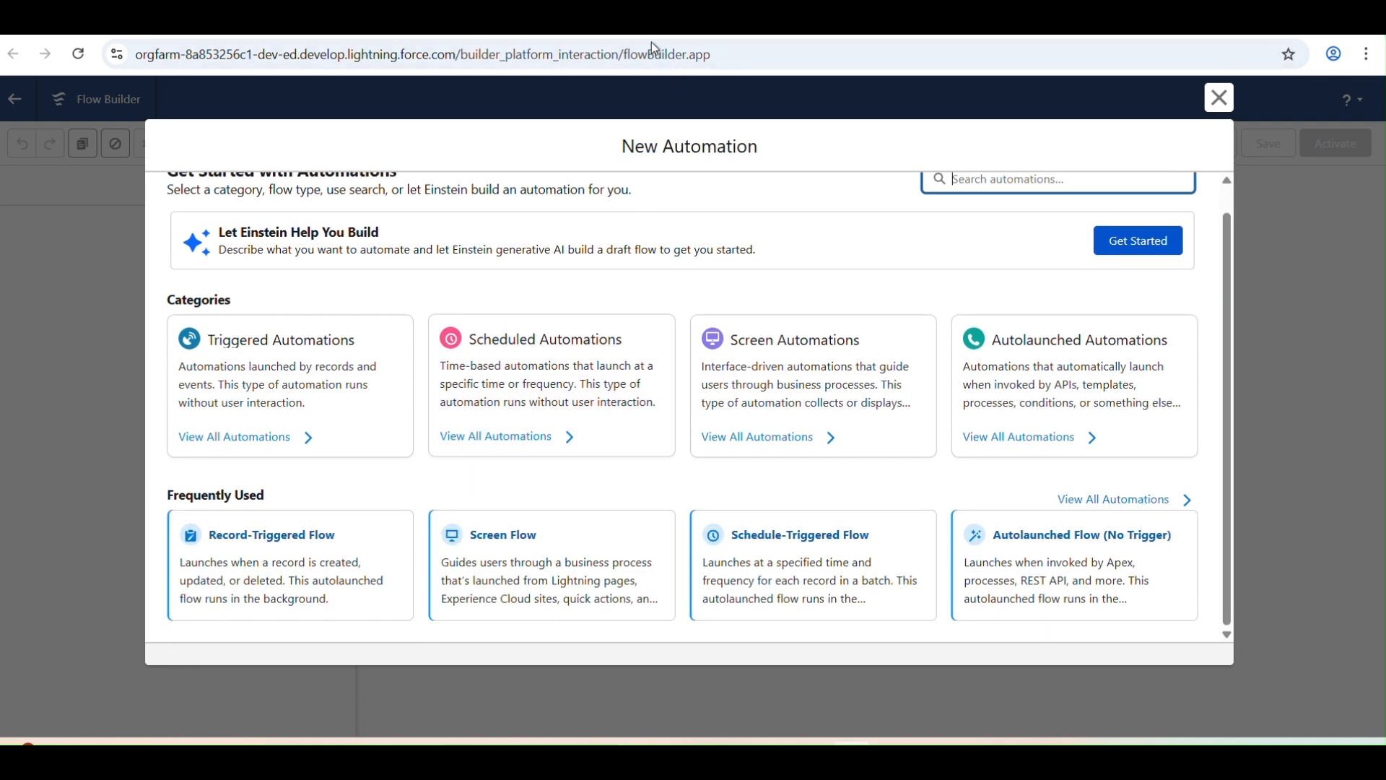
left_click(602, 35)
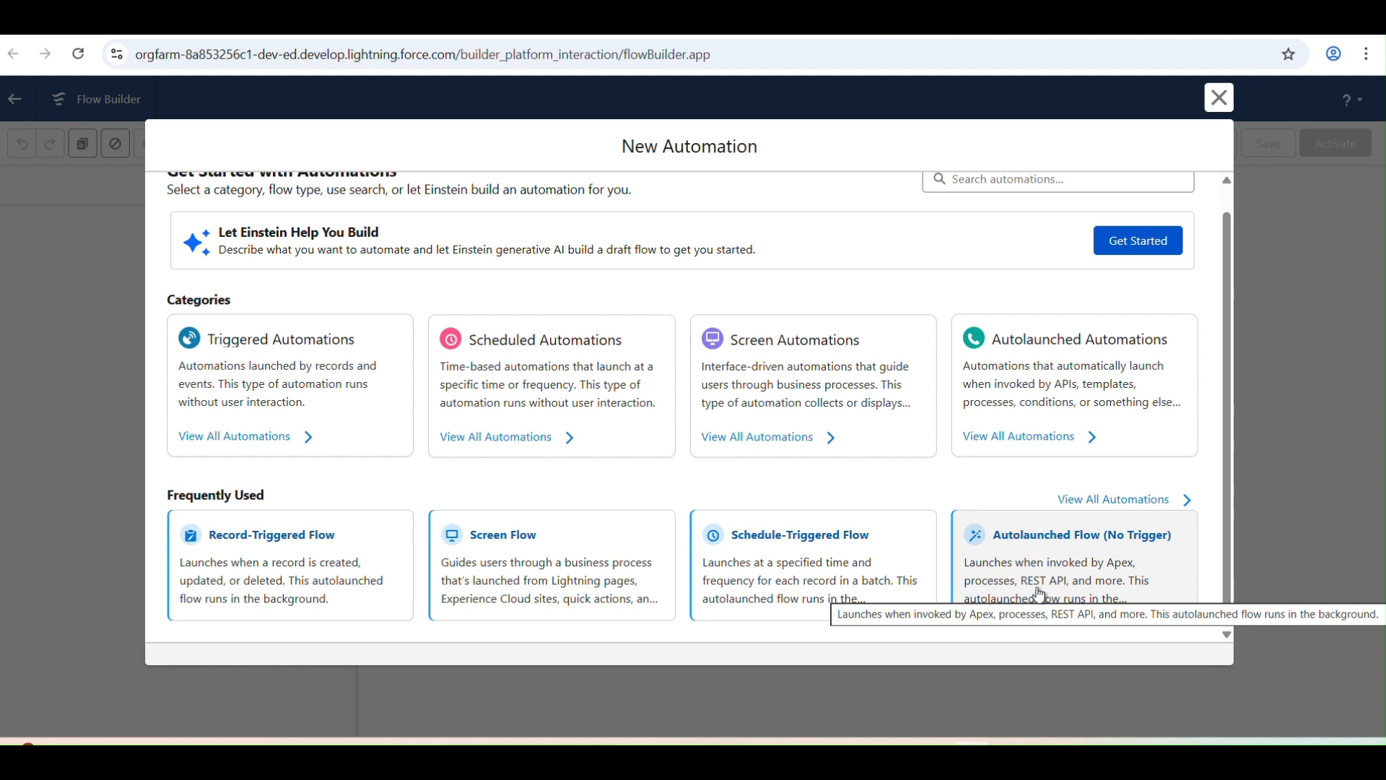
left_click(1111, 499)
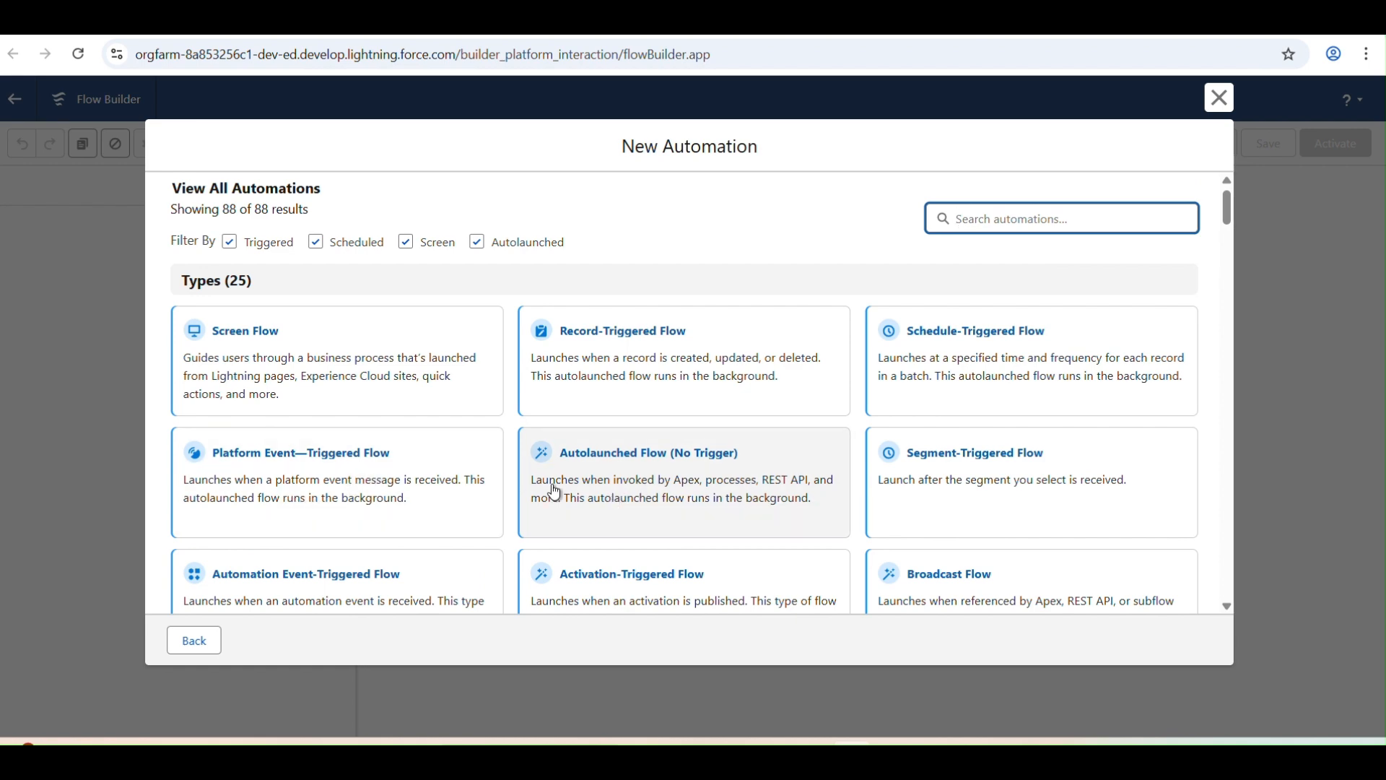
scroll(667, 482, "down", 7)
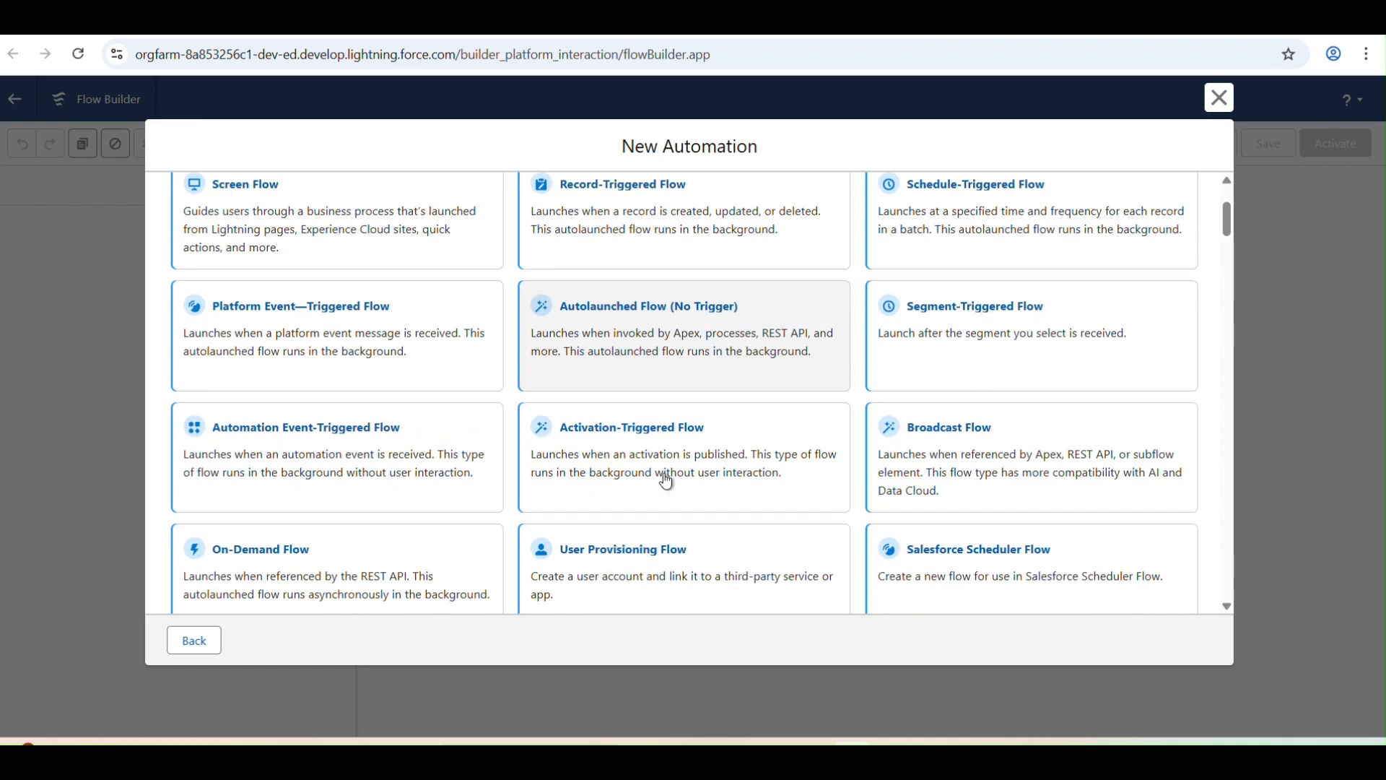
scroll(667, 482, "up", 8)
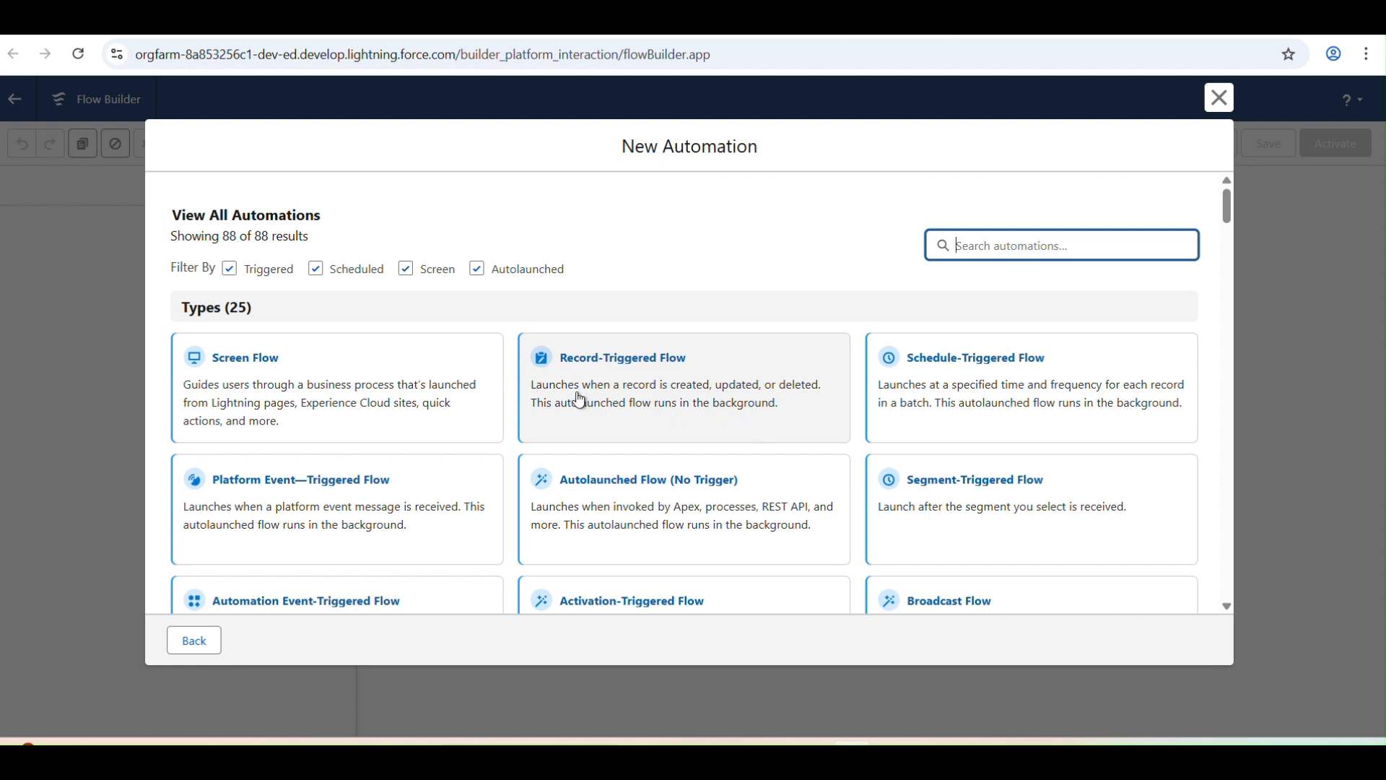
left_click(654, 400)
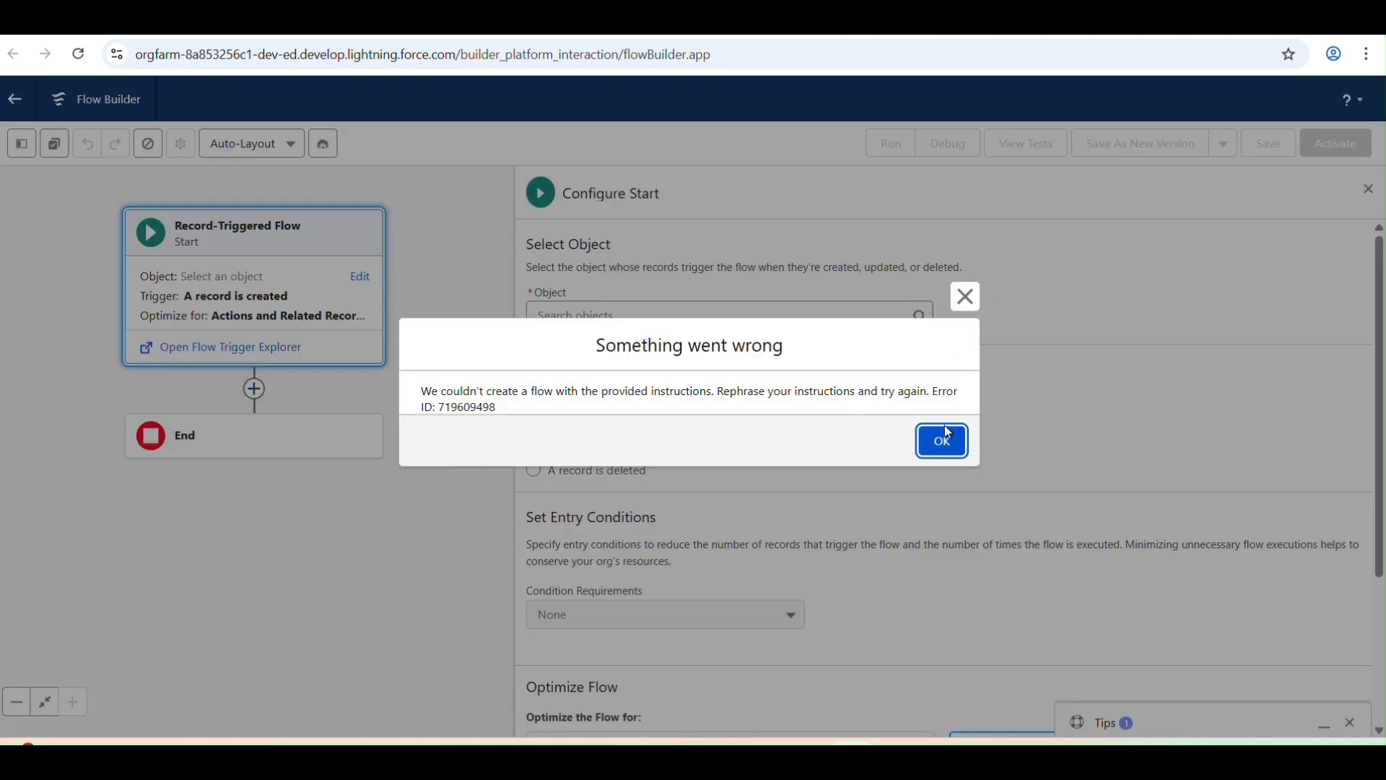
left_click(943, 442)
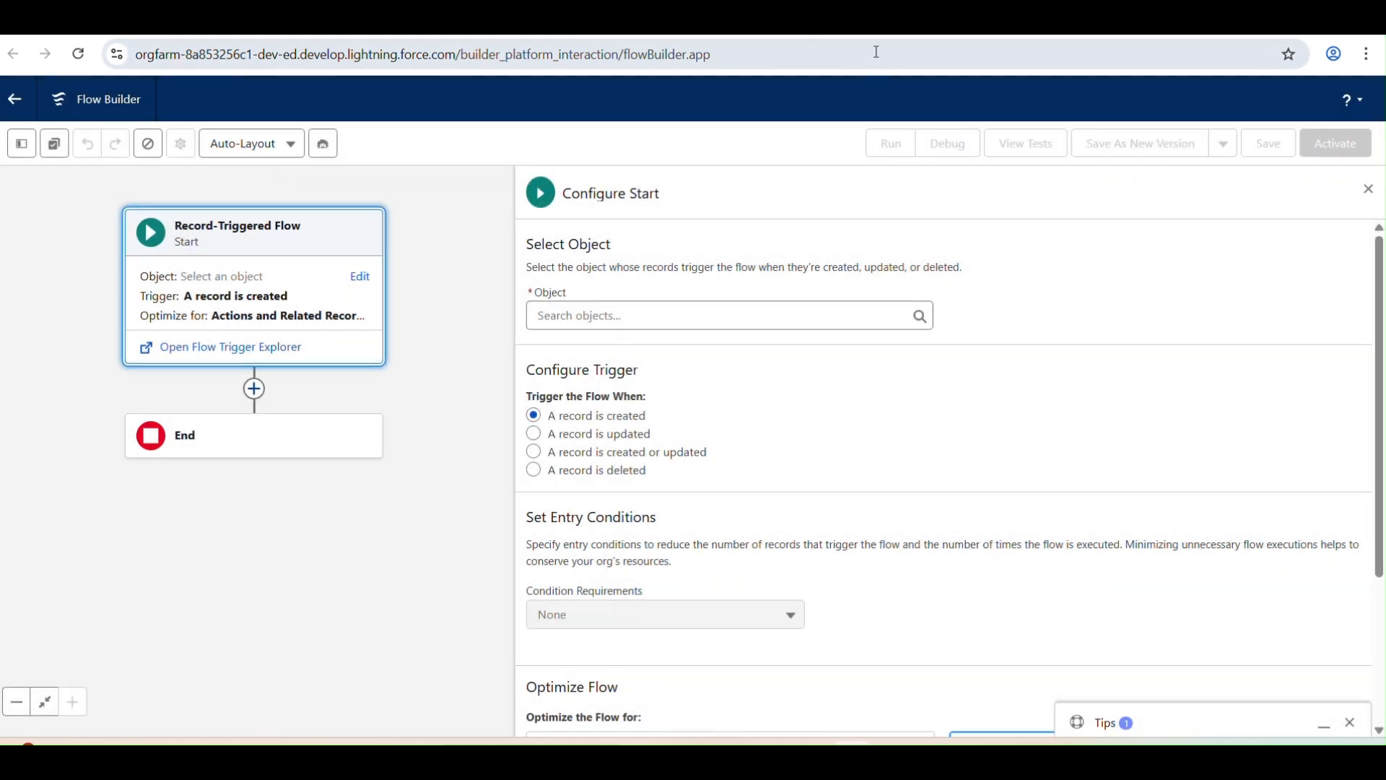
Switch back to Setup, open Opportunities from the App Launcher and view the details of the Test opportunity.
left_click(838, 23)
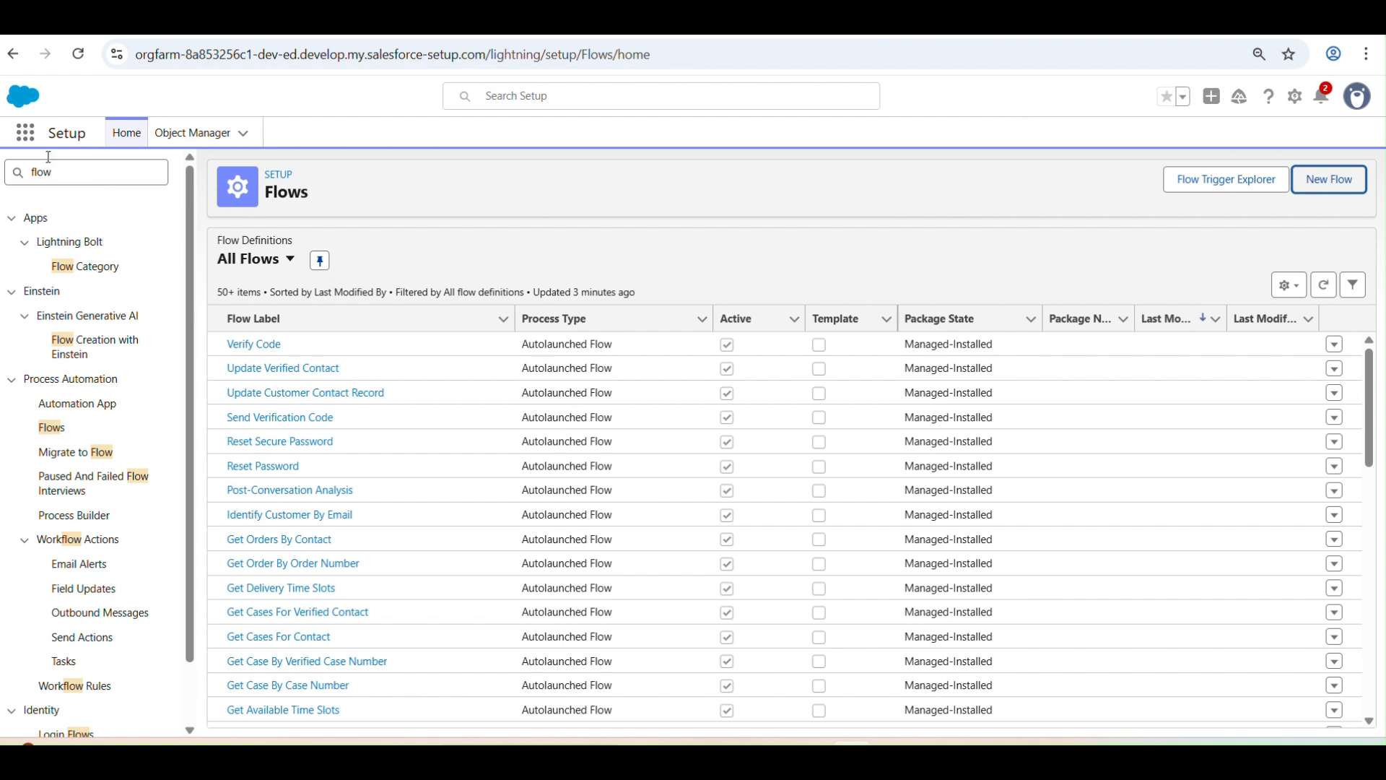
left_click(28, 145)
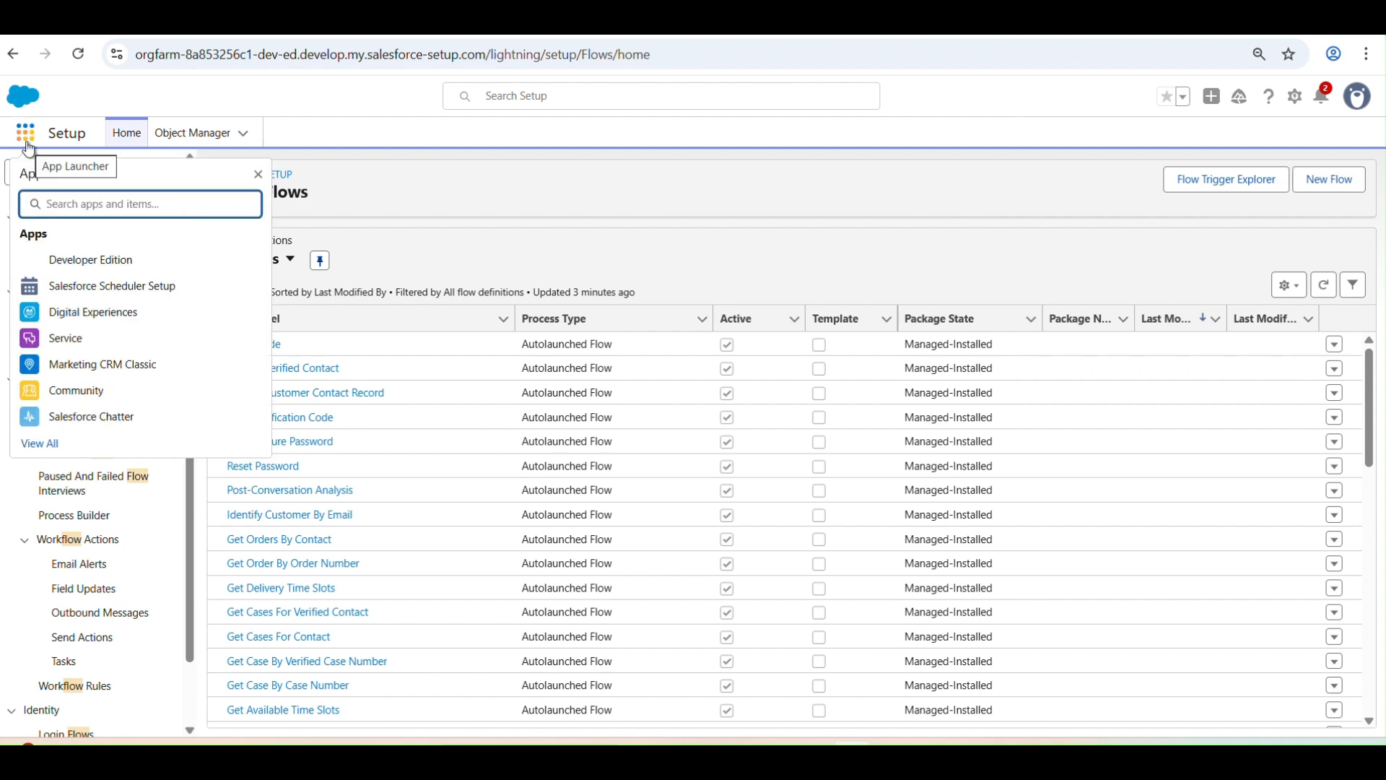
type("oppor")
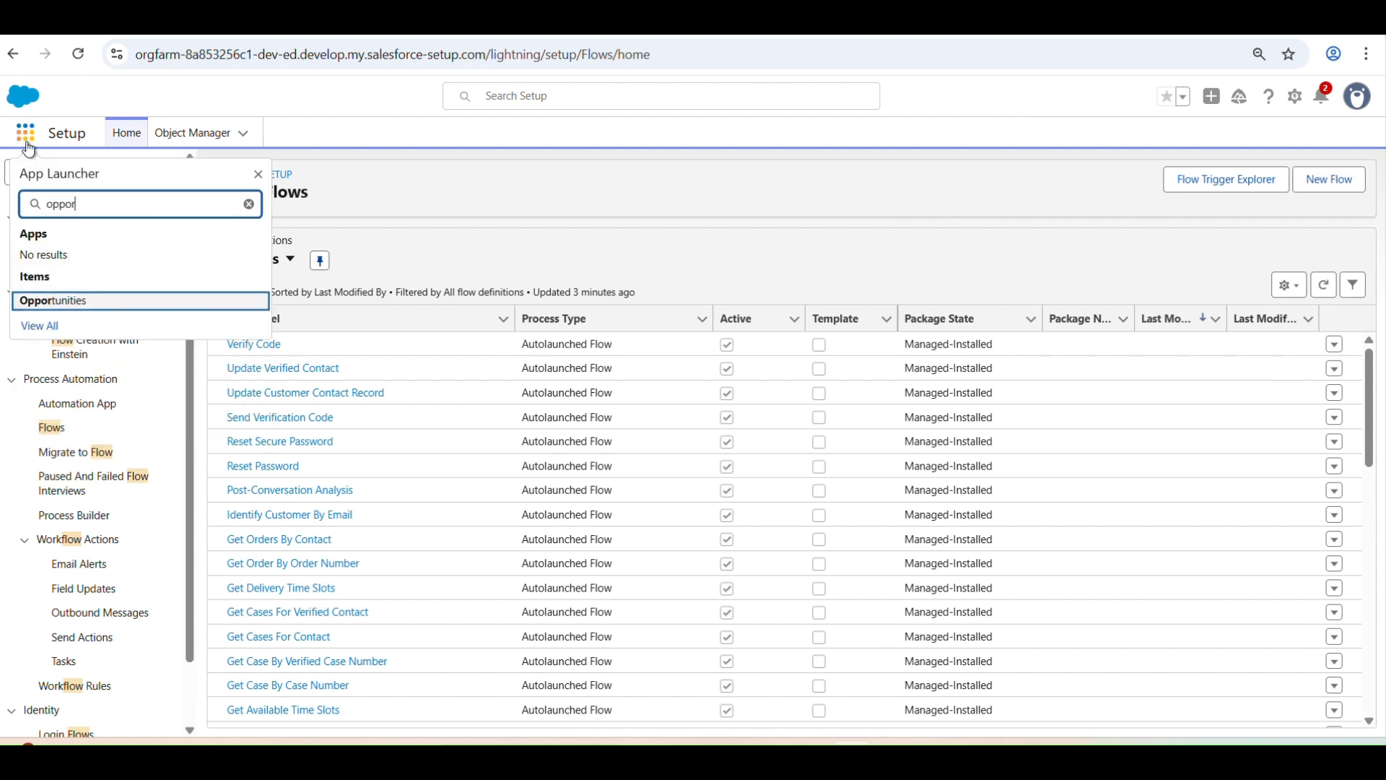
left_click(106, 299)
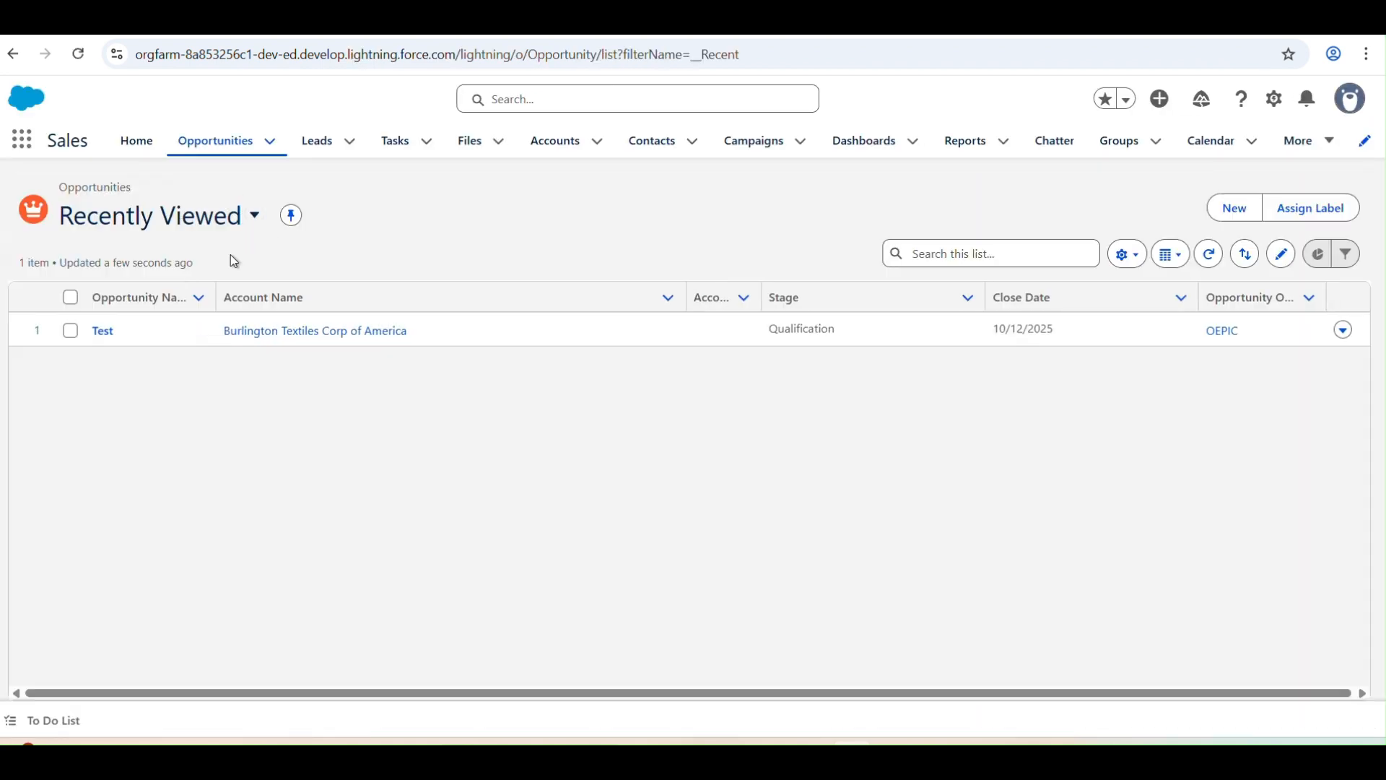
left_click(108, 330)
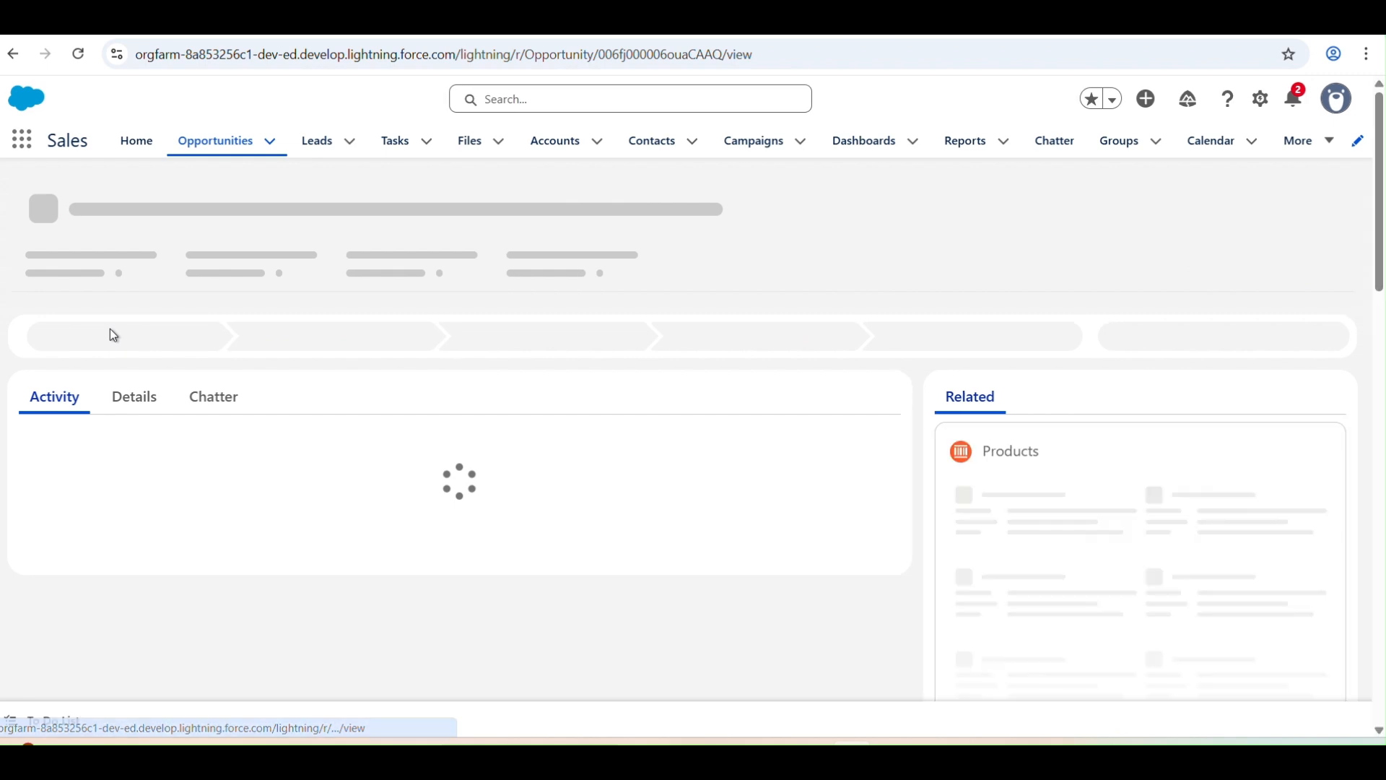
left_click(135, 373)
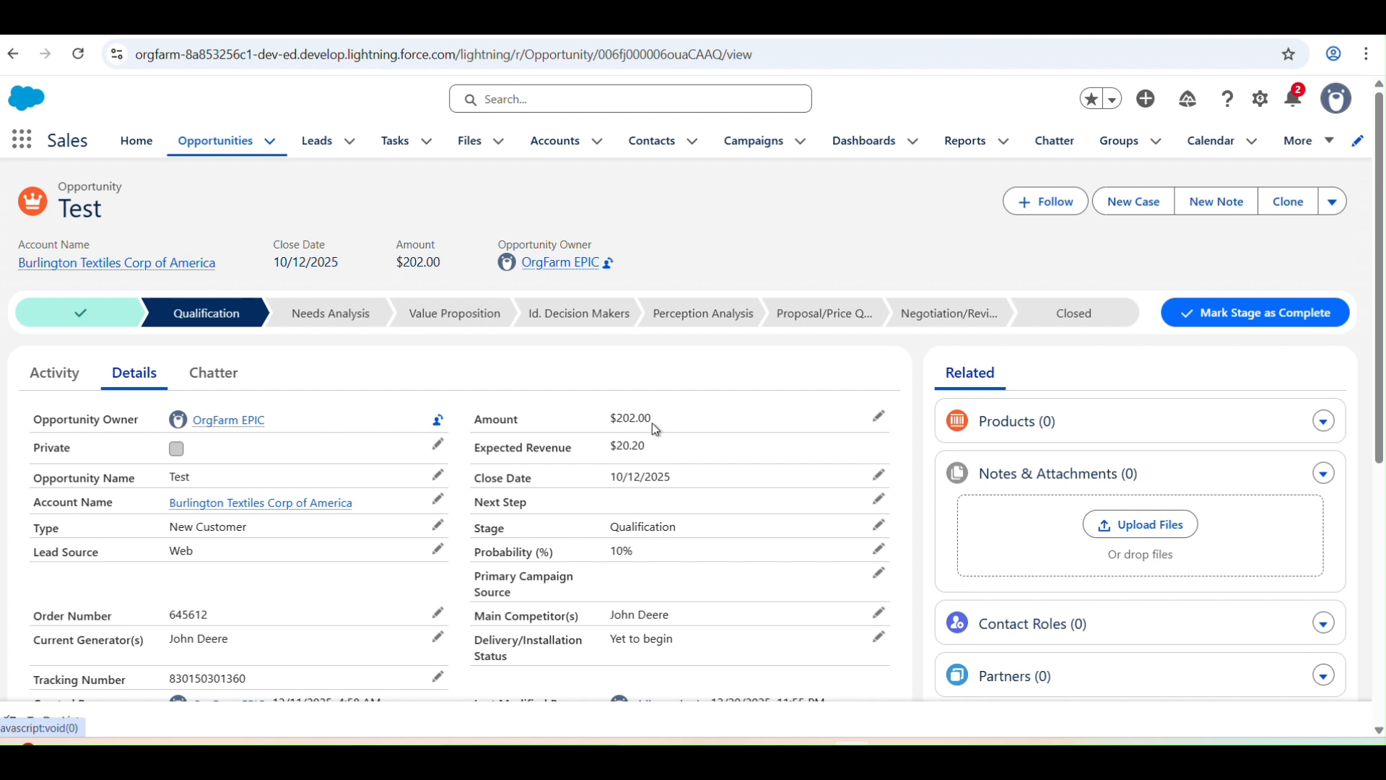
Back in Flow Builder, set the flow's start object to Opportunity and trigger it when a record is updated.
left_click(1003, 36)
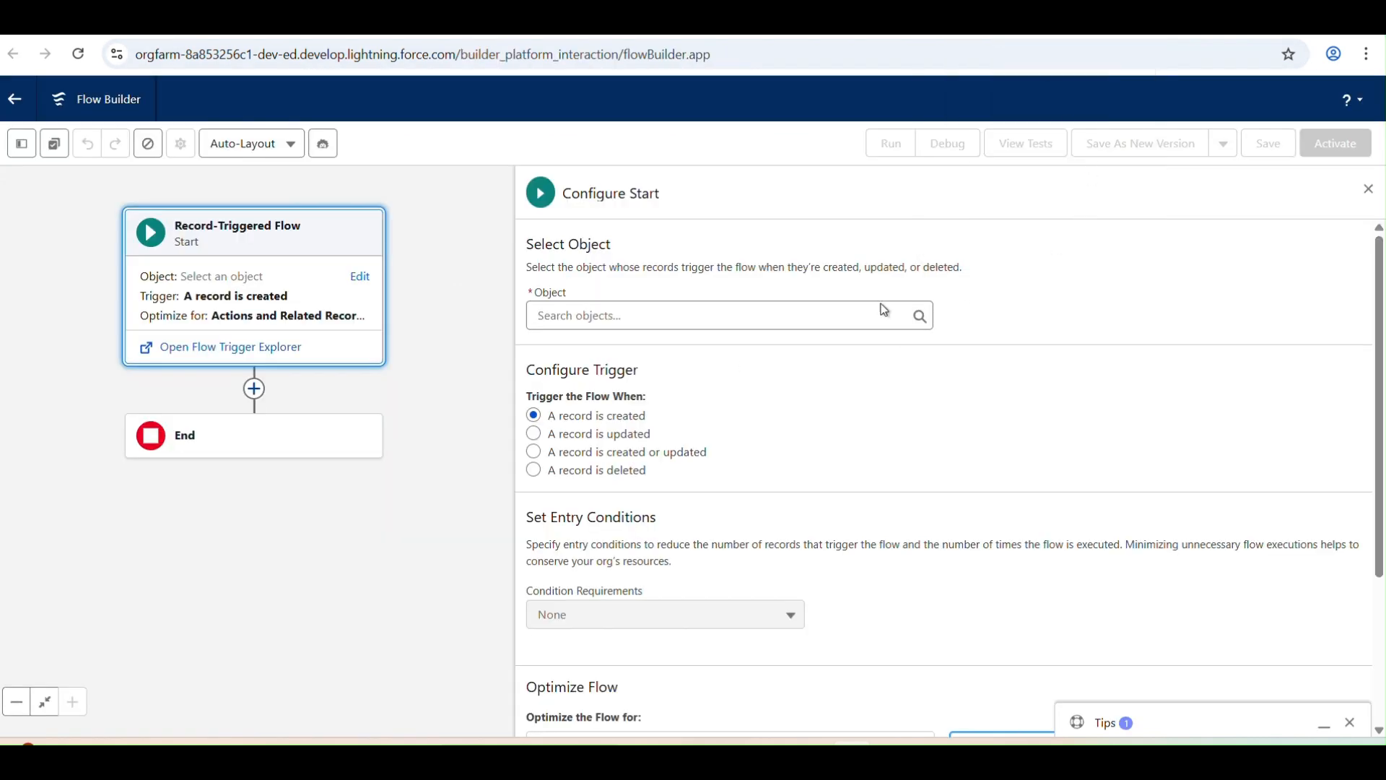
left_click(605, 321)
type("oppo")
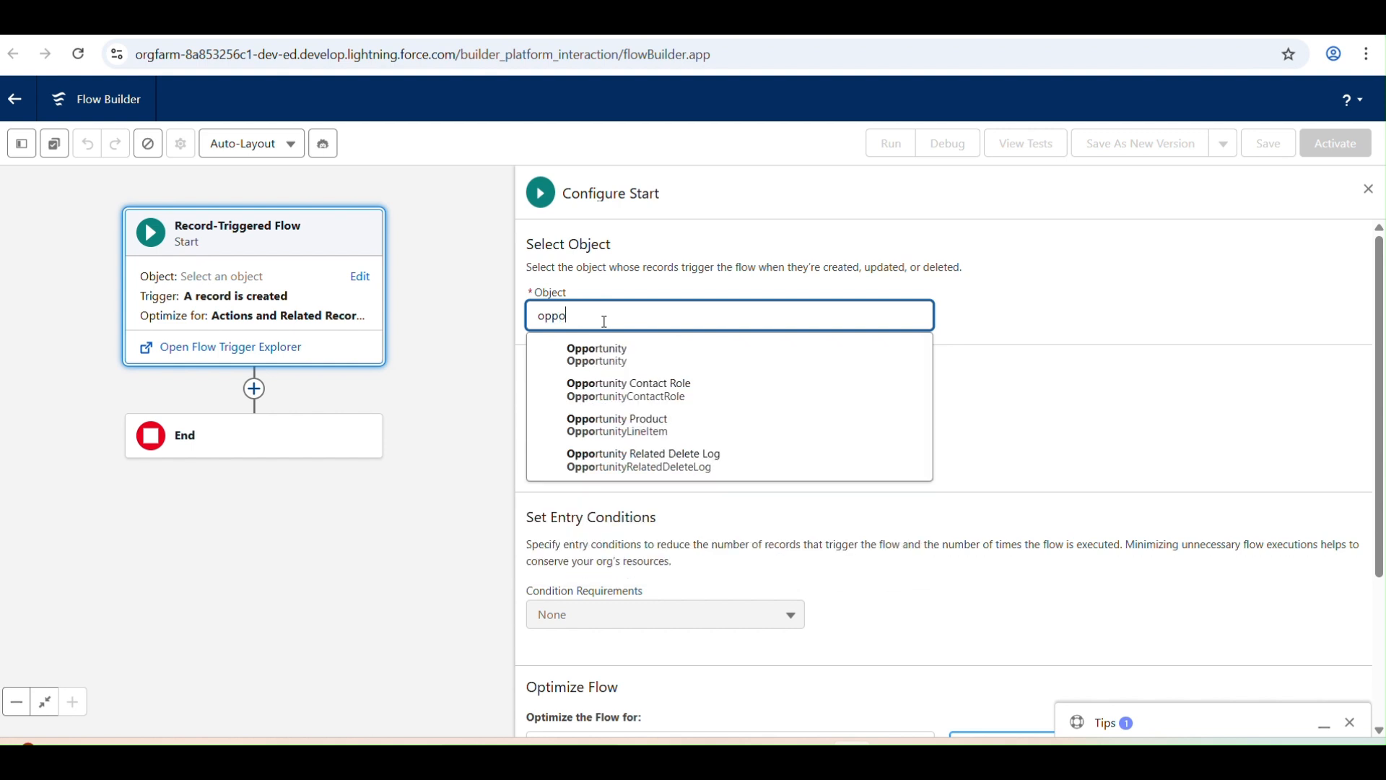
left_click(613, 351)
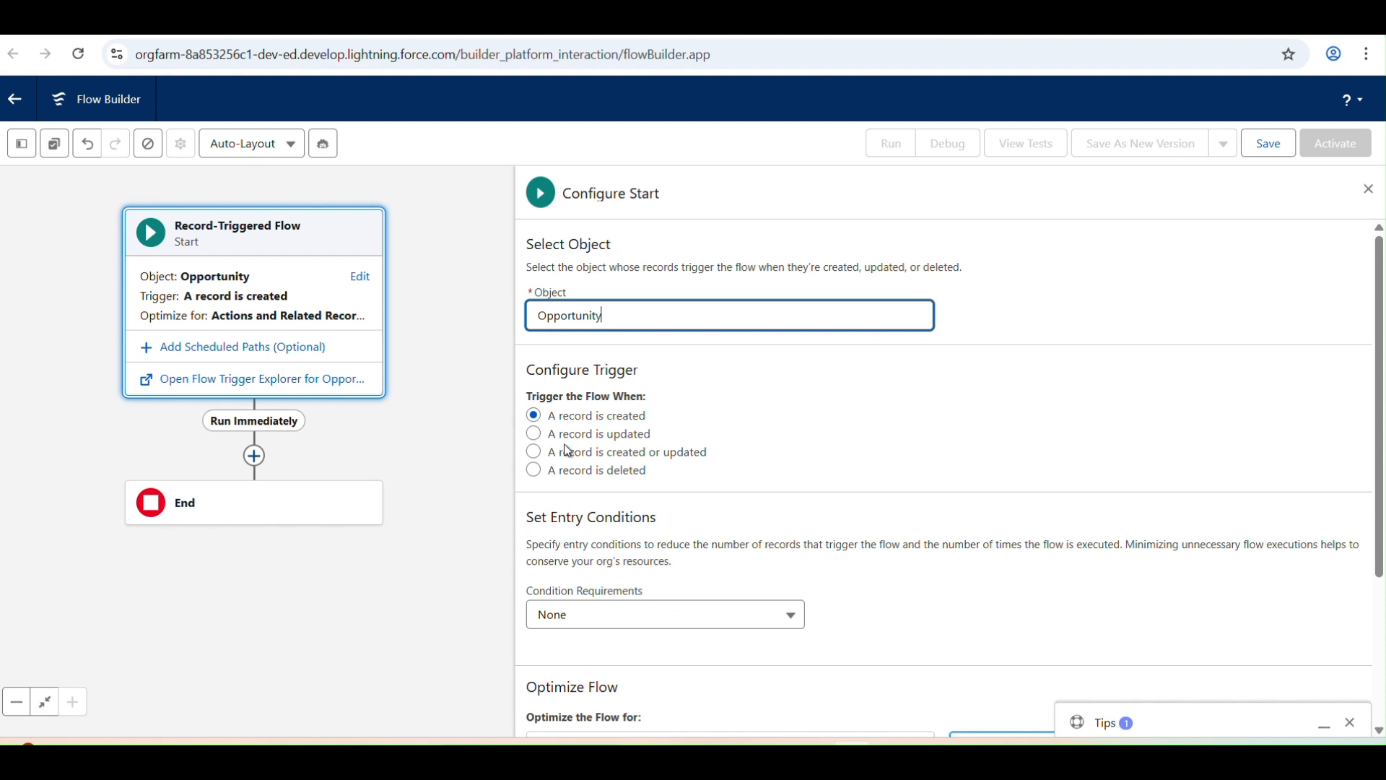
scroll(621, 456, "down", 1)
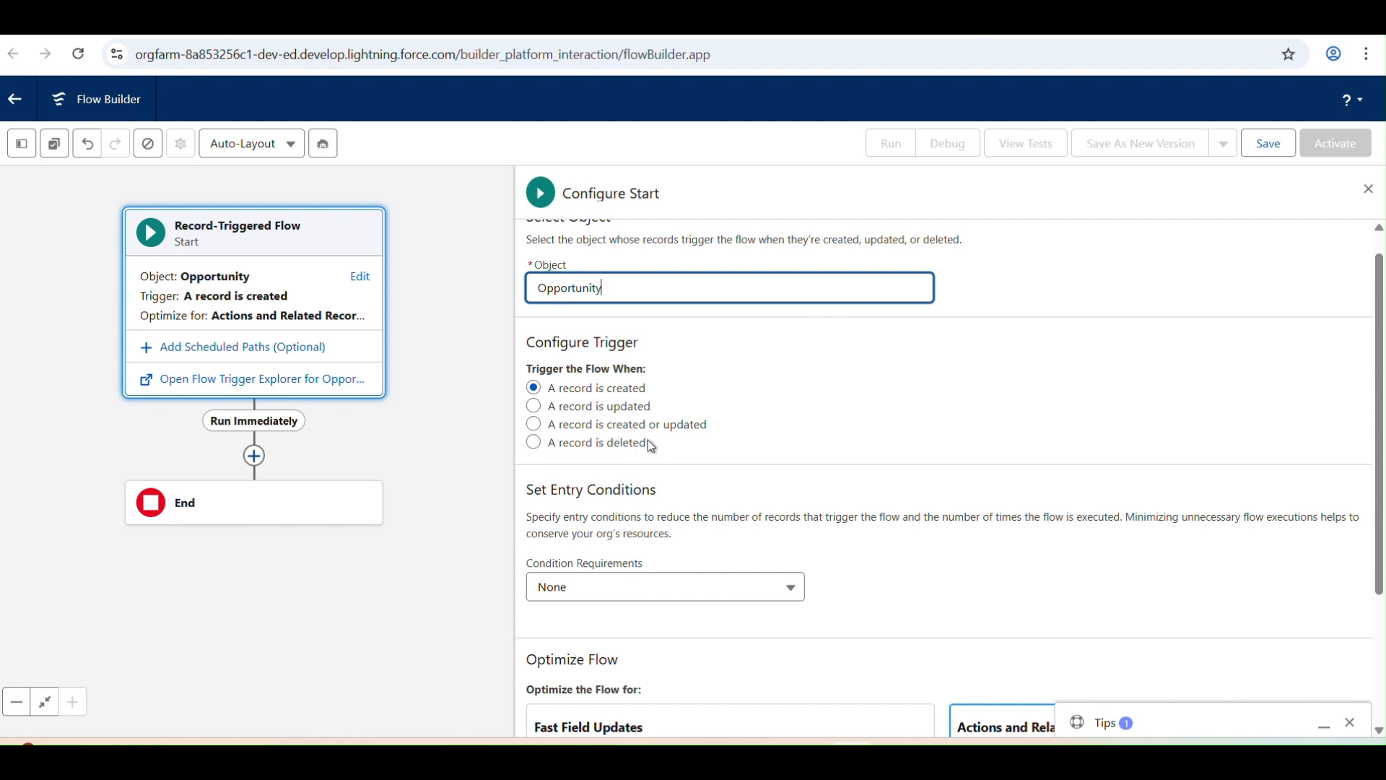
left_click(610, 408)
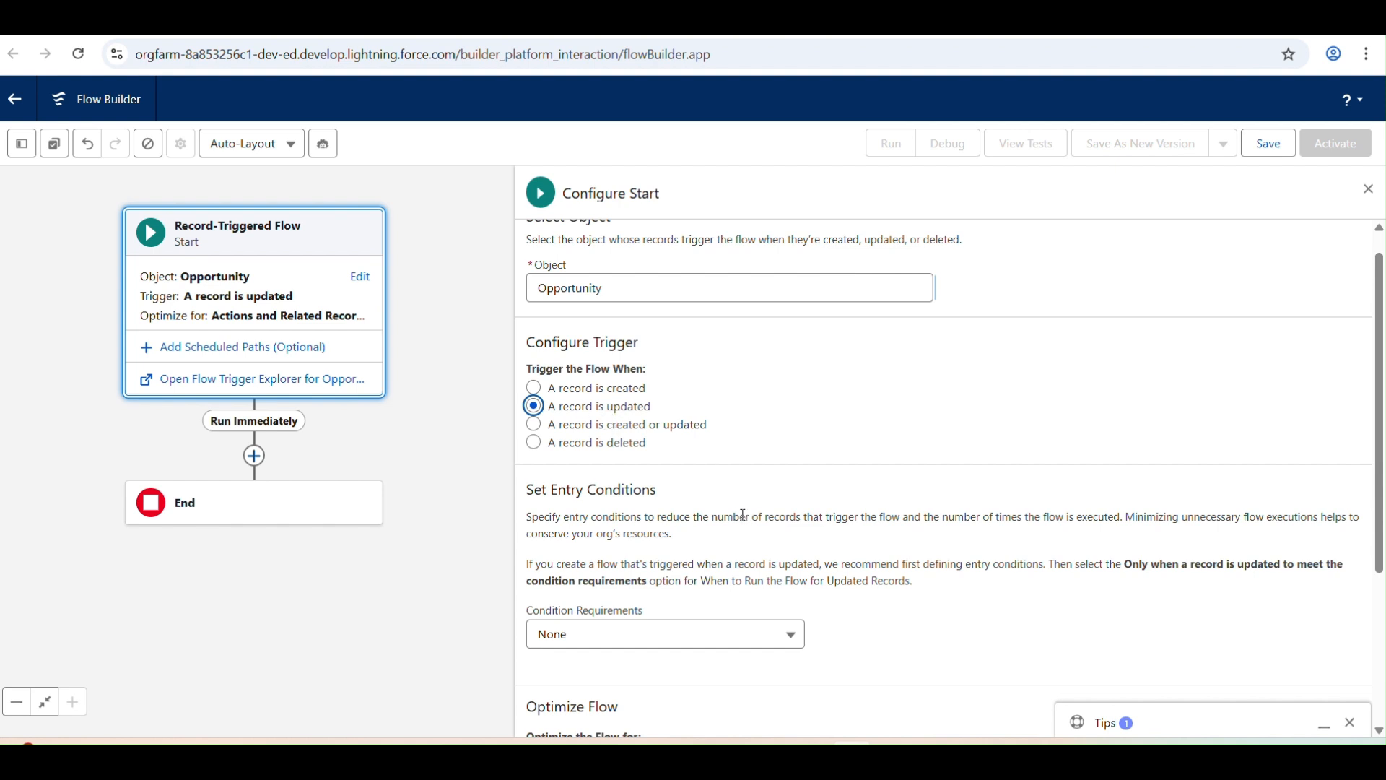
Set the condition requirements of the flow's entry conditions to All Conditions Are Met (AND).
scroll(743, 515, "down", 2)
scroll(744, 514, "down", 2)
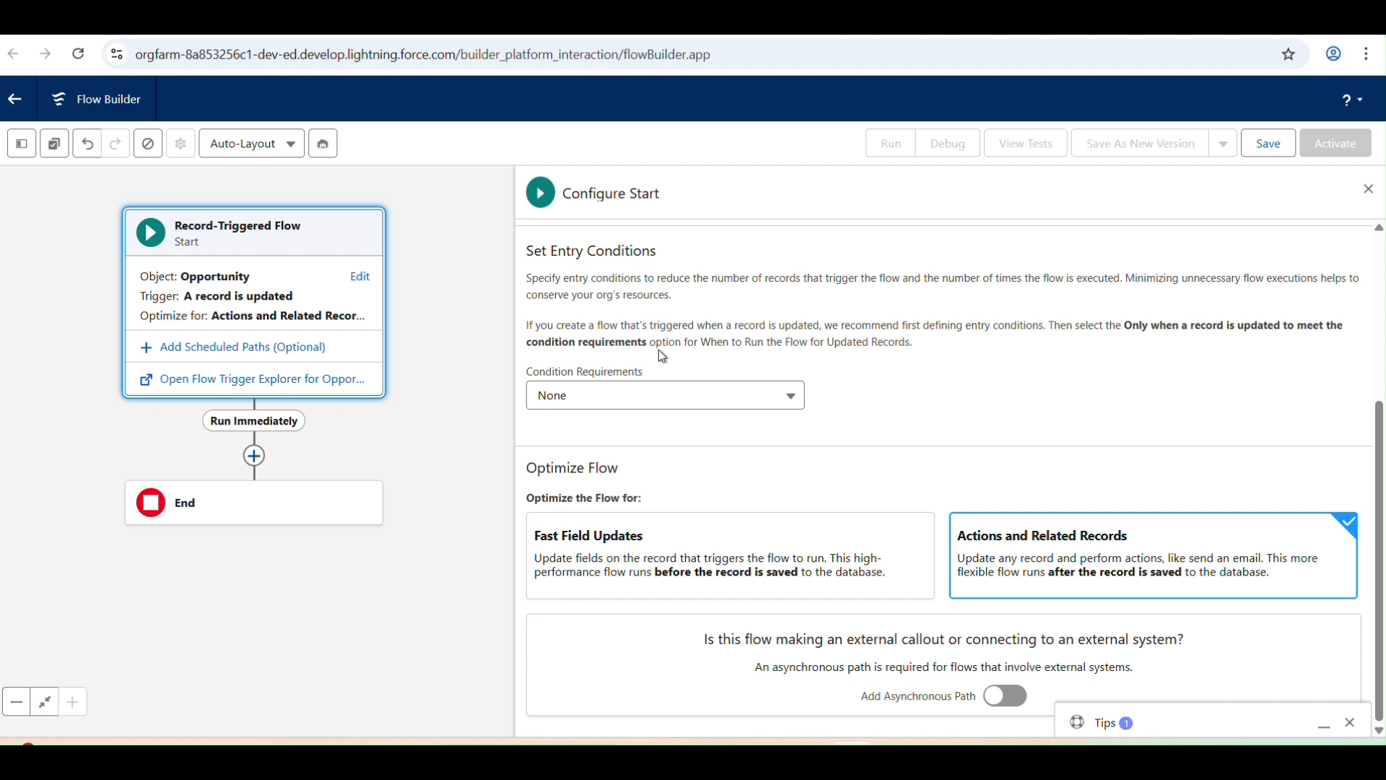
left_click(684, 402)
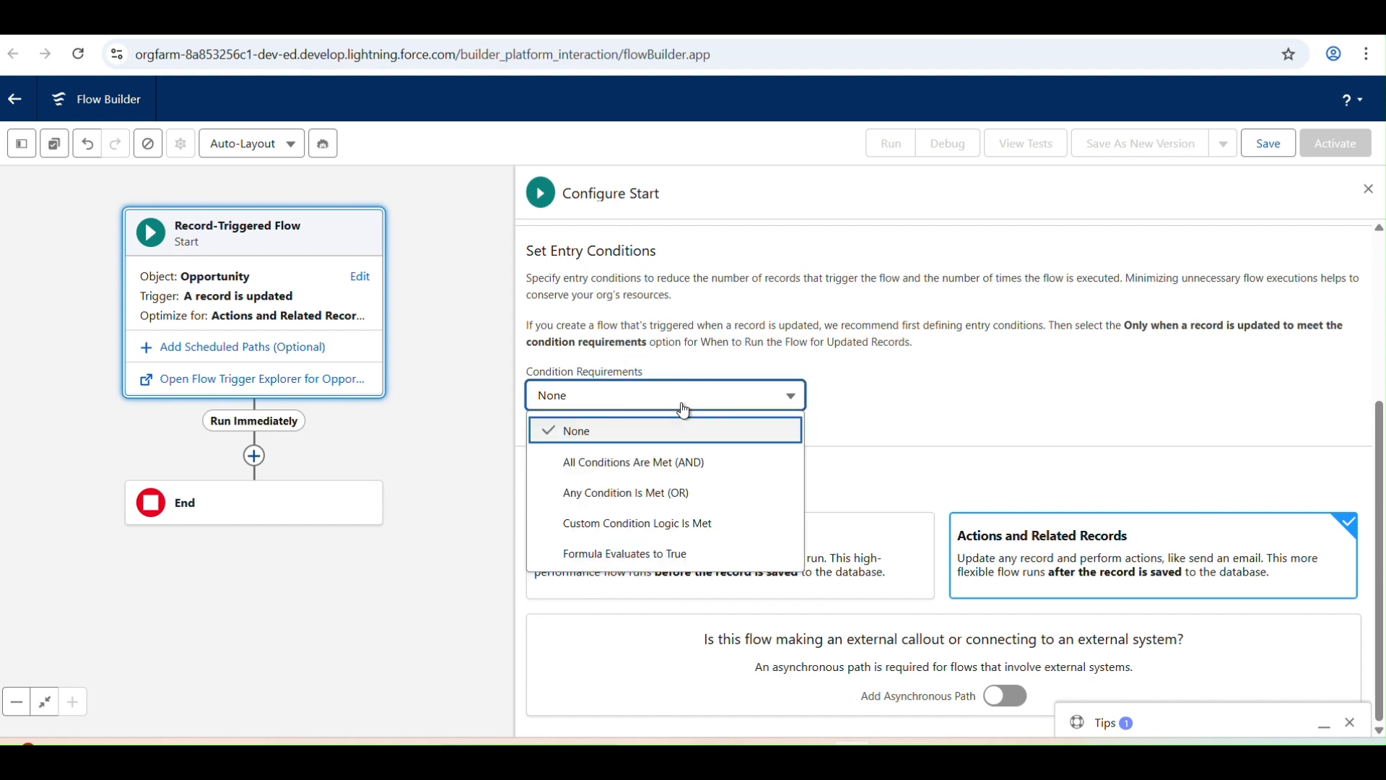
left_click(651, 466)
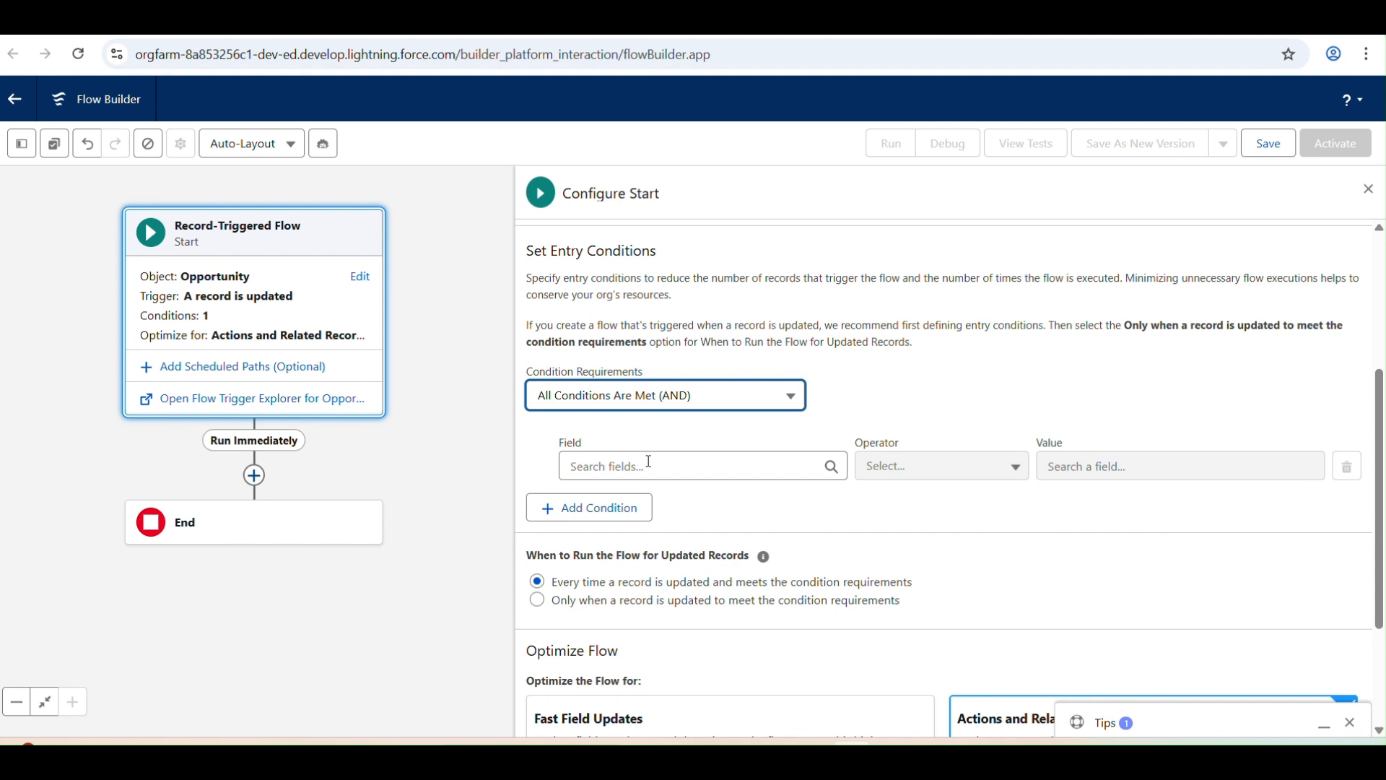
Set the first entry condition to Amount Greater Than or Equal 300.
left_click(649, 461)
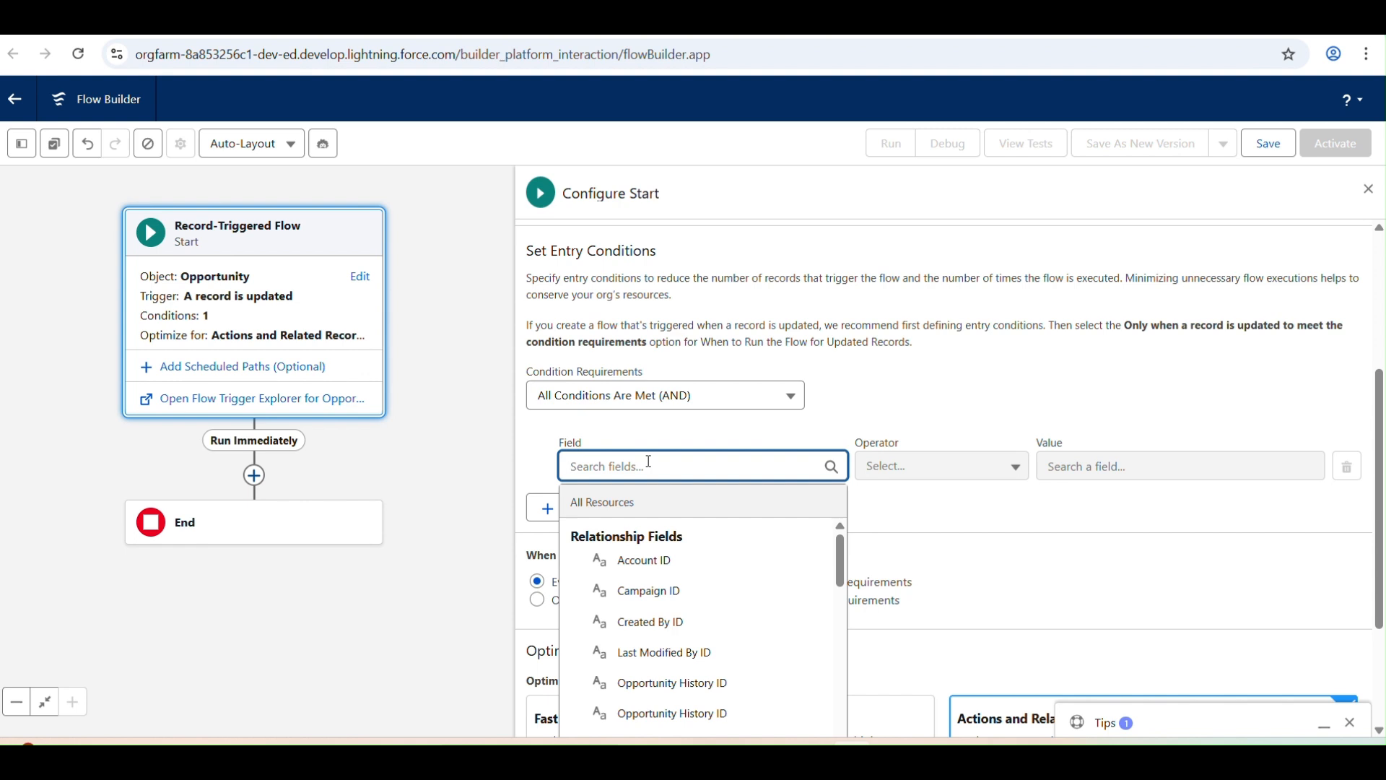
type("moun")
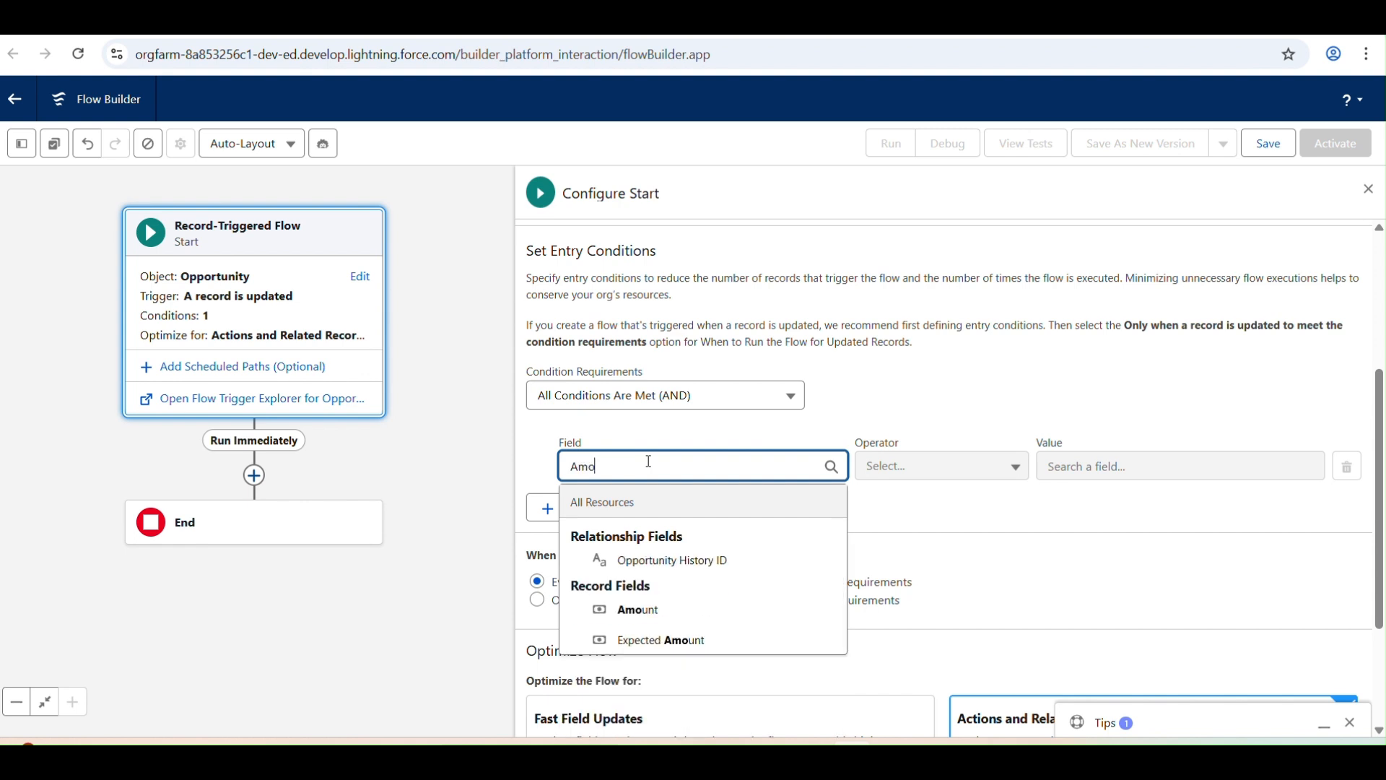
left_click(669, 612)
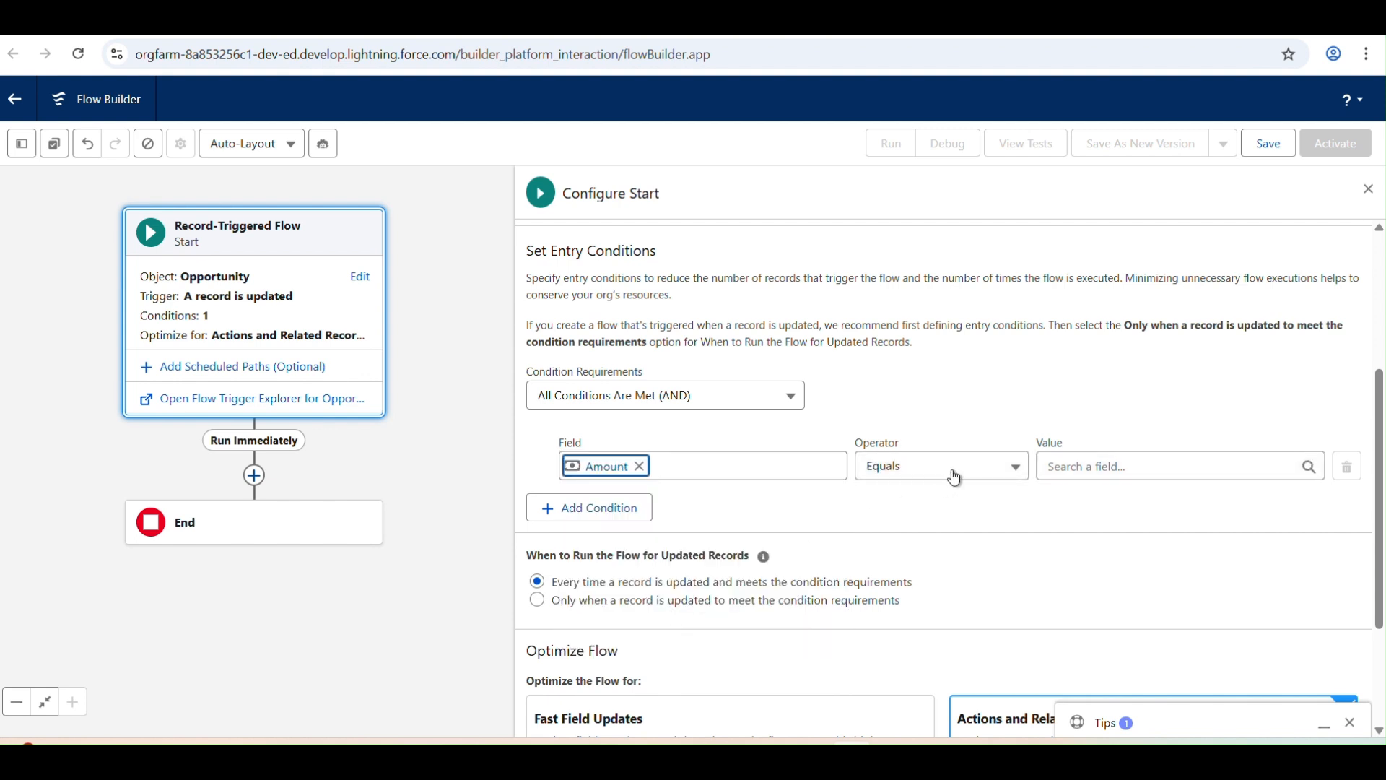
left_click(1025, 468)
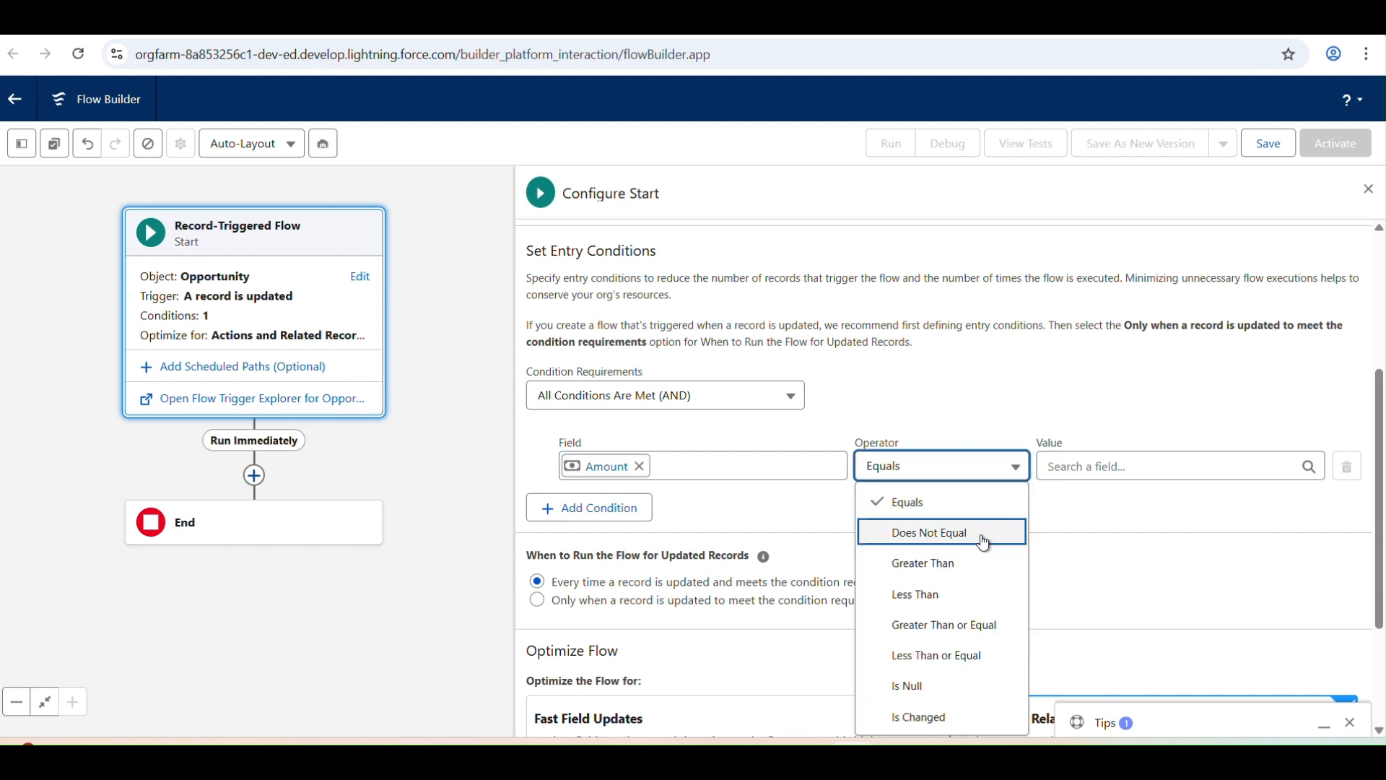
left_click(973, 623)
left_click(1088, 470)
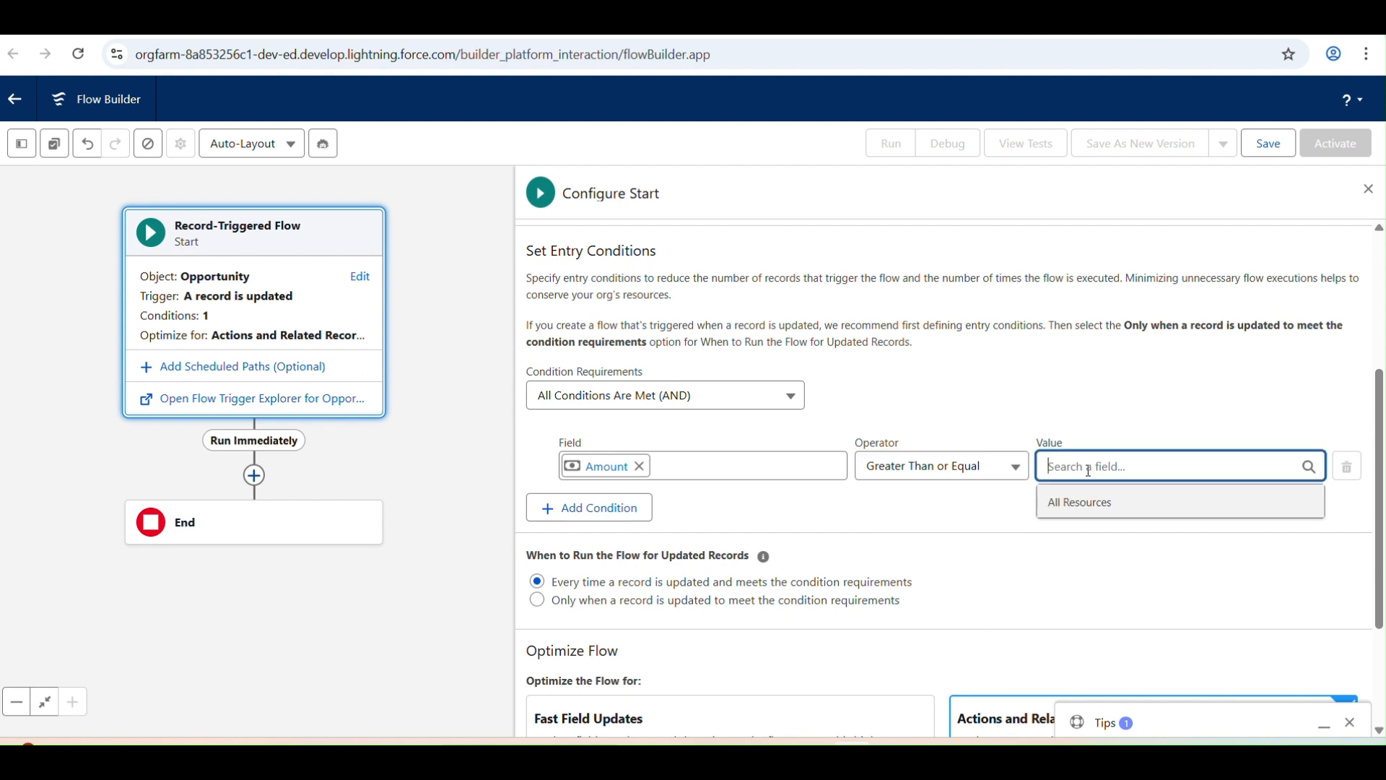
type("300")
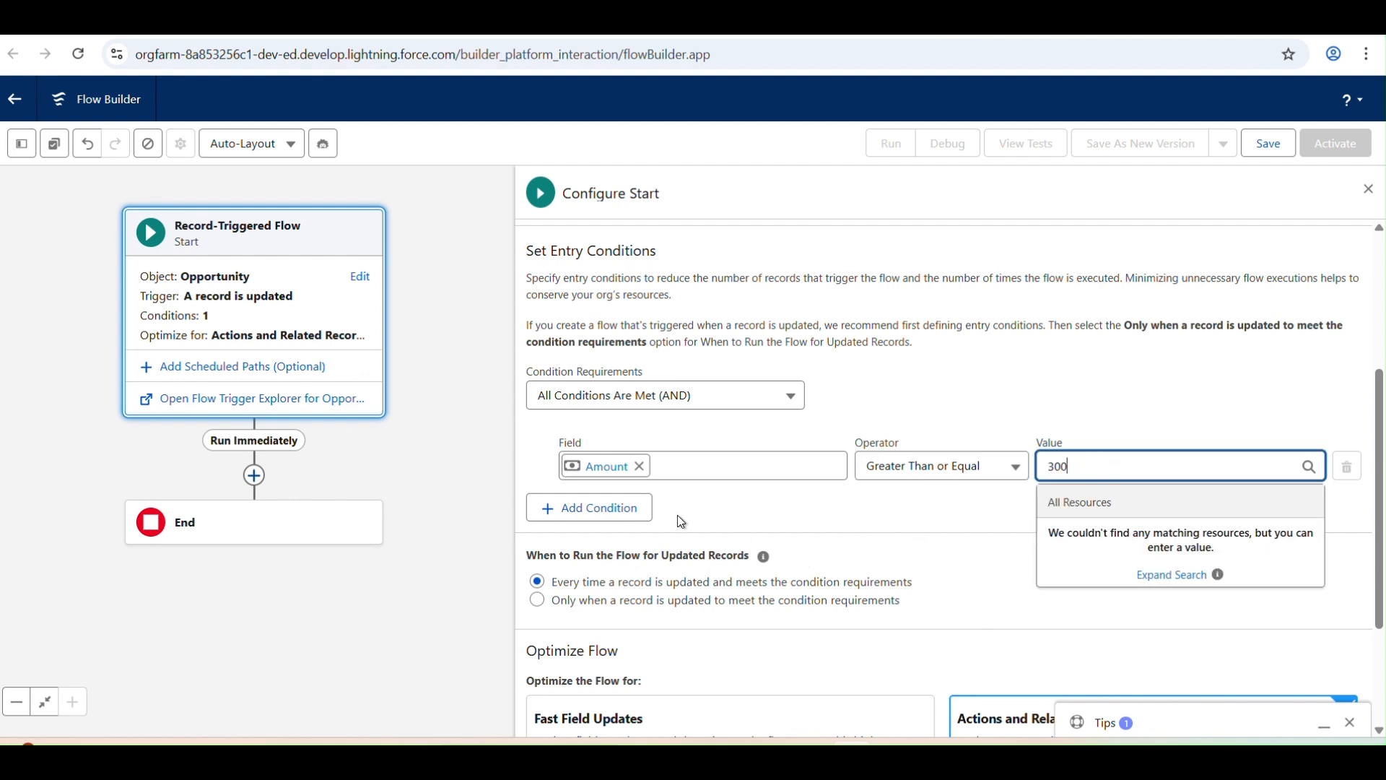
Add a second entry condition requiring that Name Does Not Equal Test.
left_click(577, 509)
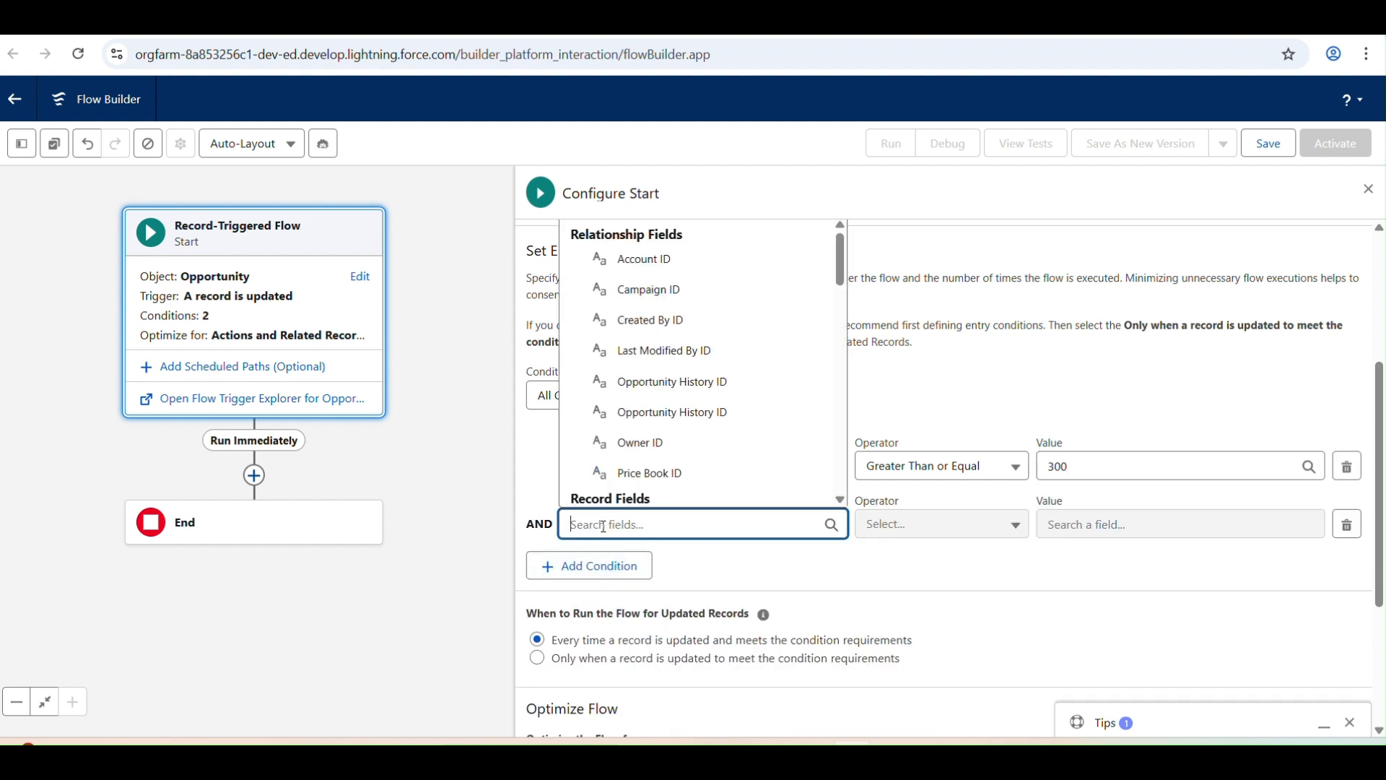
type("Op")
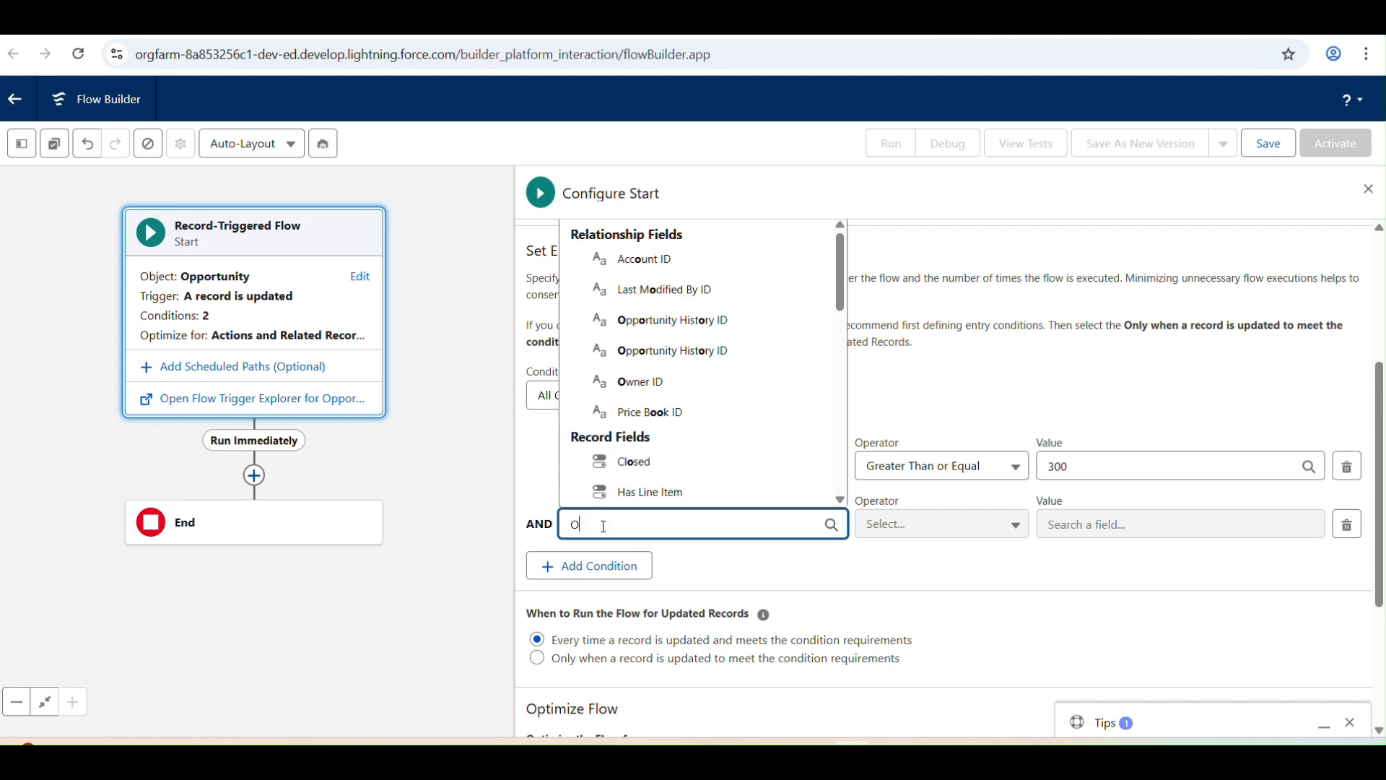
key("BackSpace")
key("BackSpace")
type("nam")
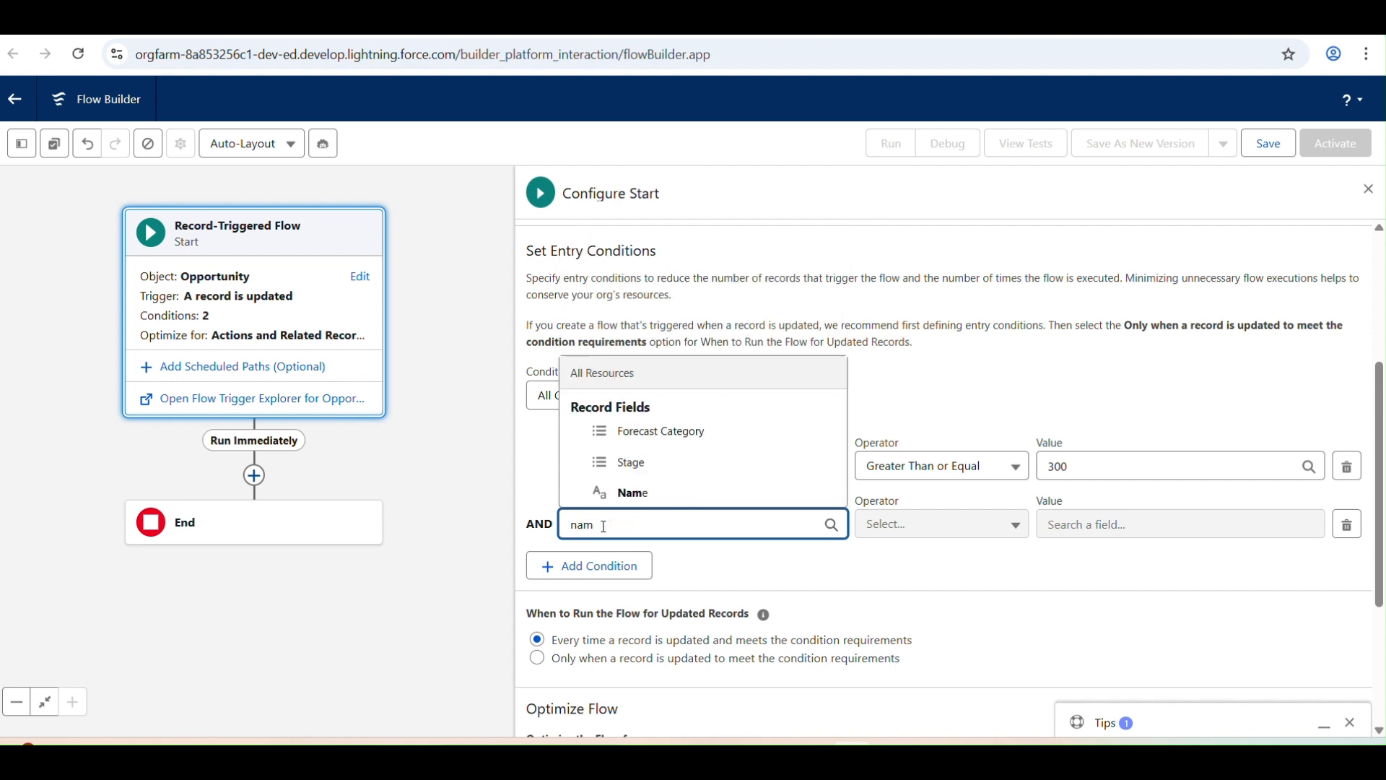
left_click(691, 496)
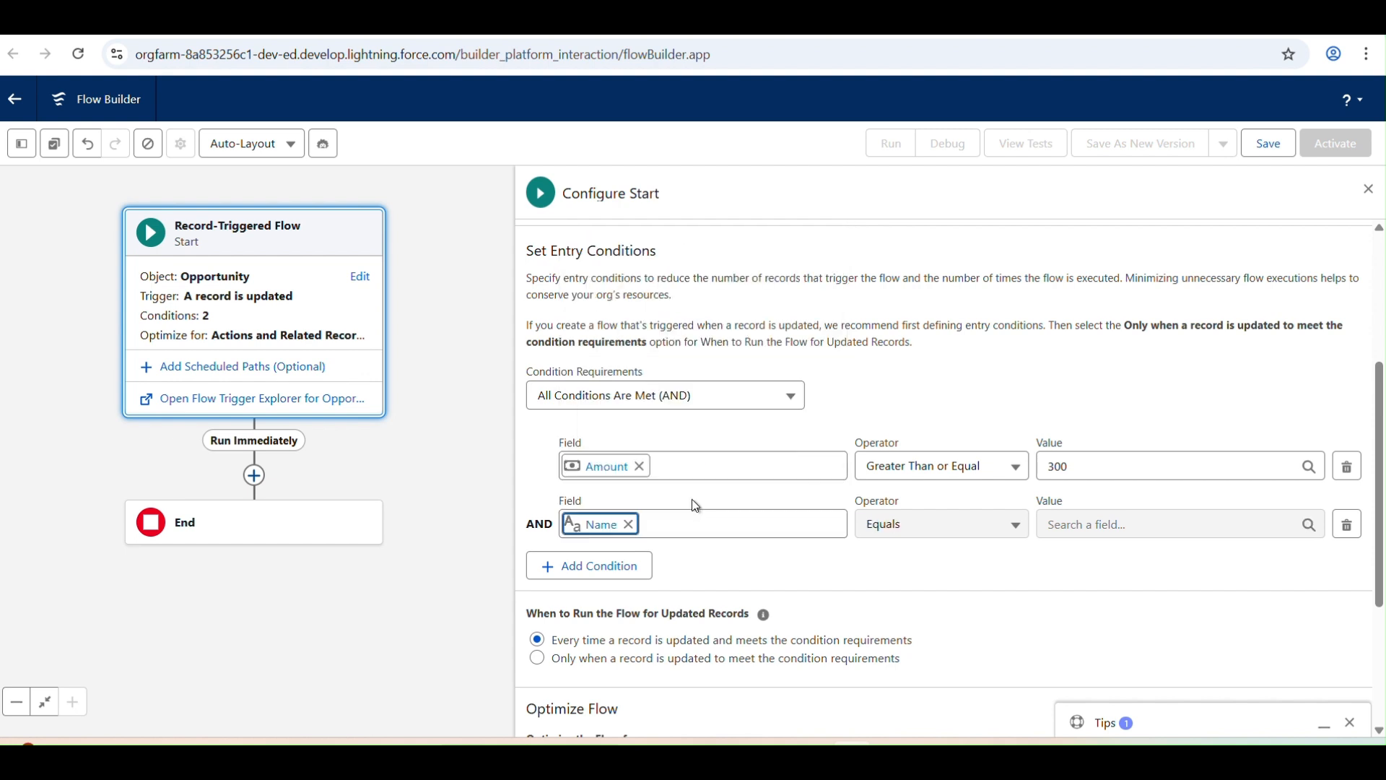
left_click(916, 534)
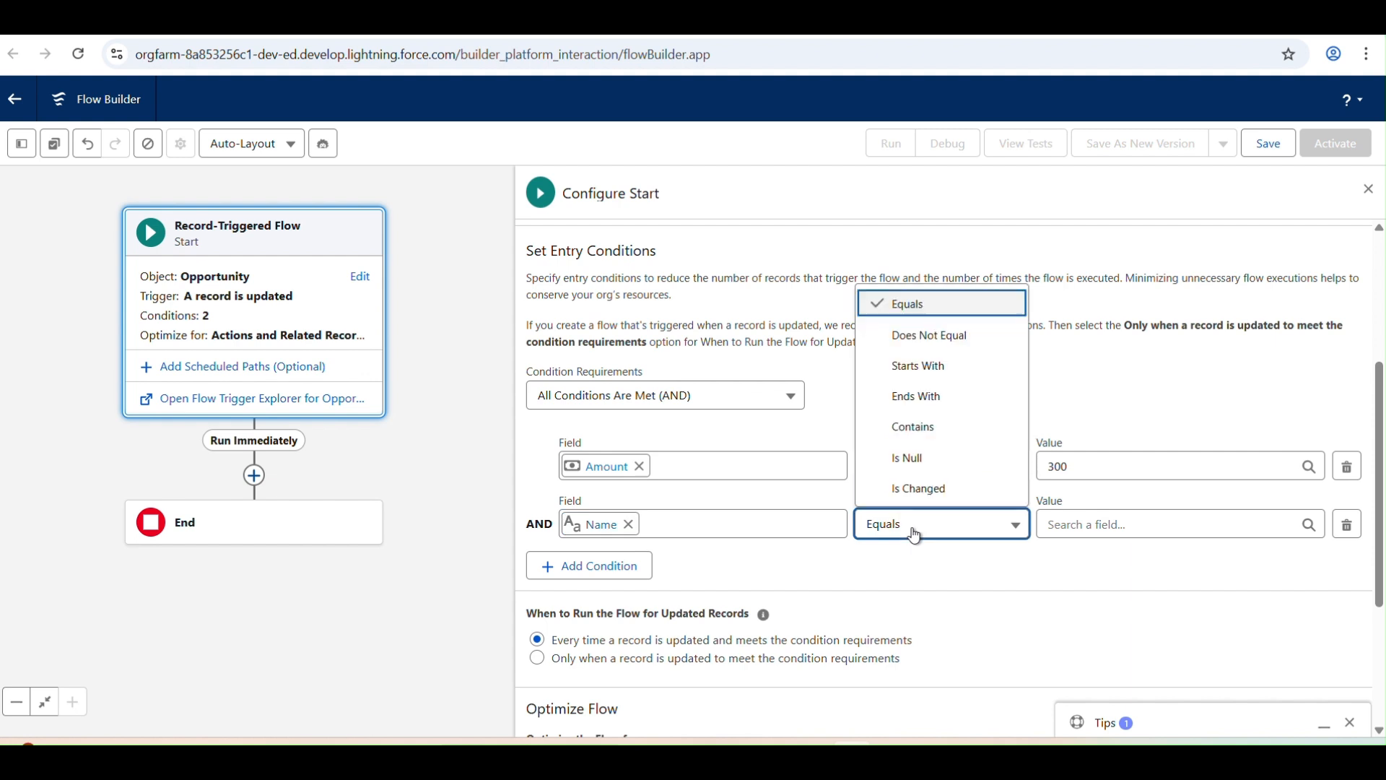
left_click(977, 338)
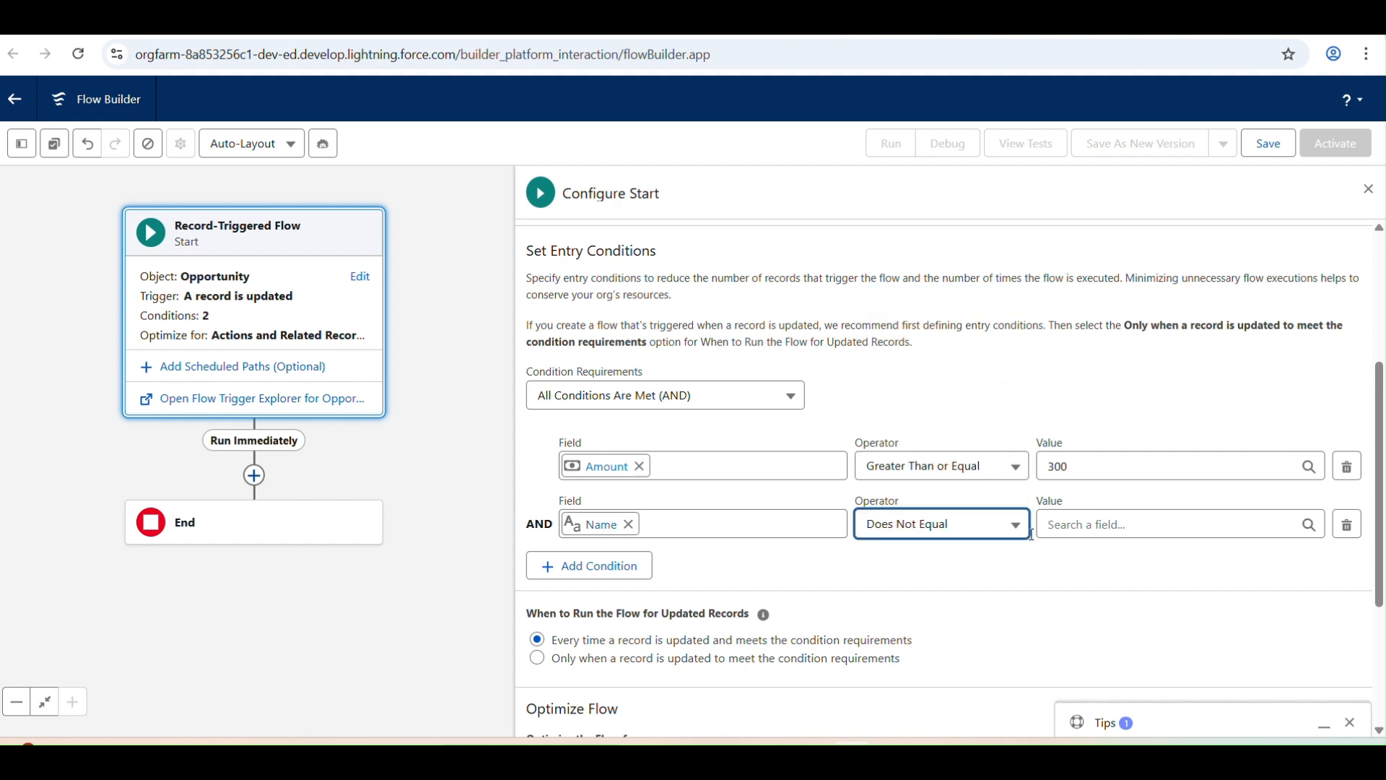
left_click(969, 537)
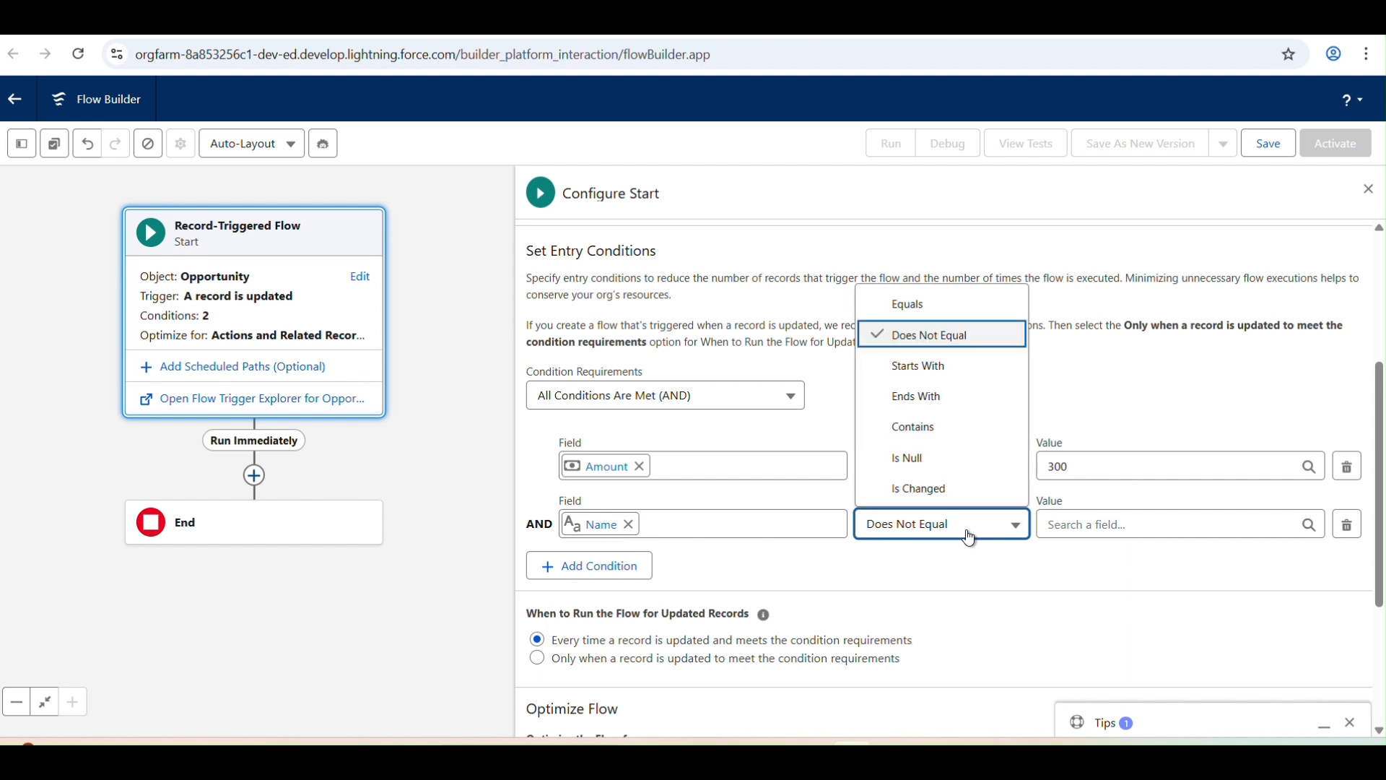
left_click(1094, 525)
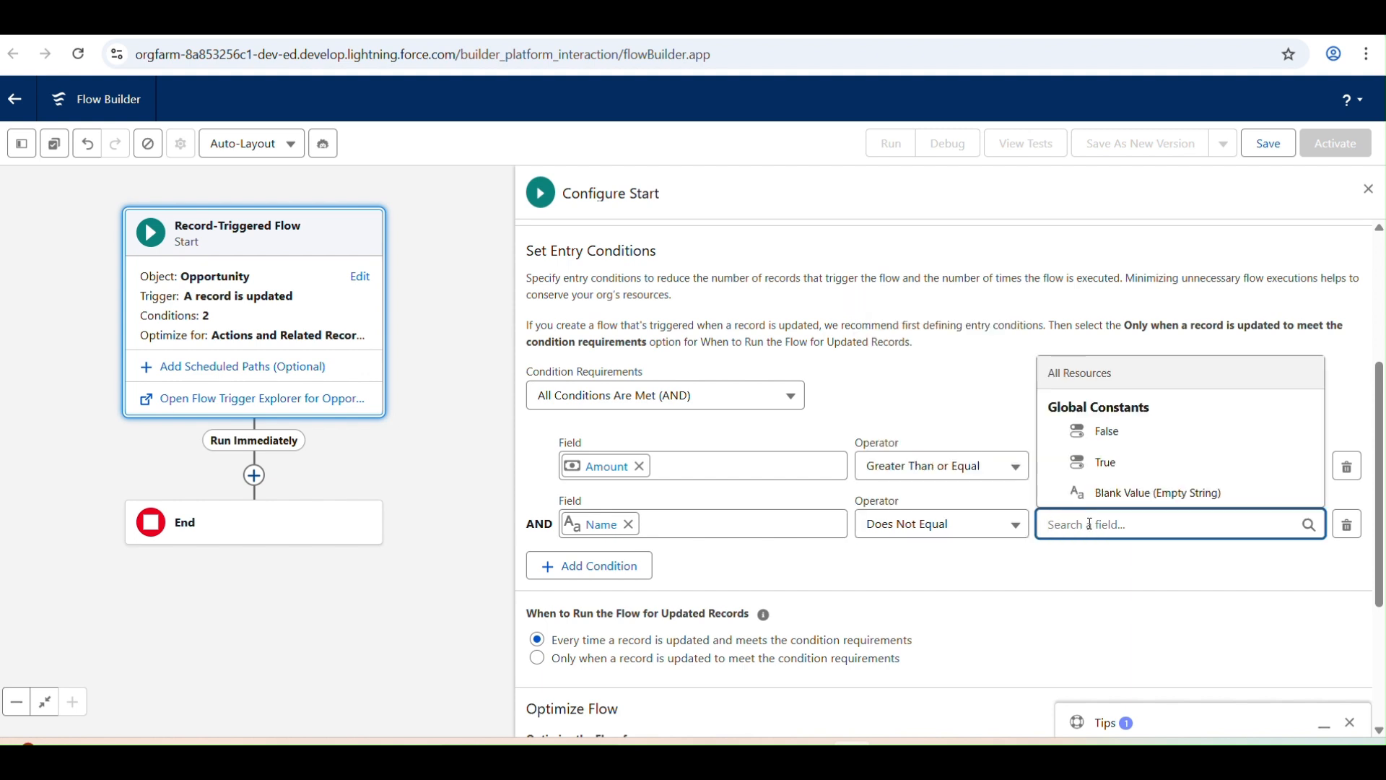
type("Test")
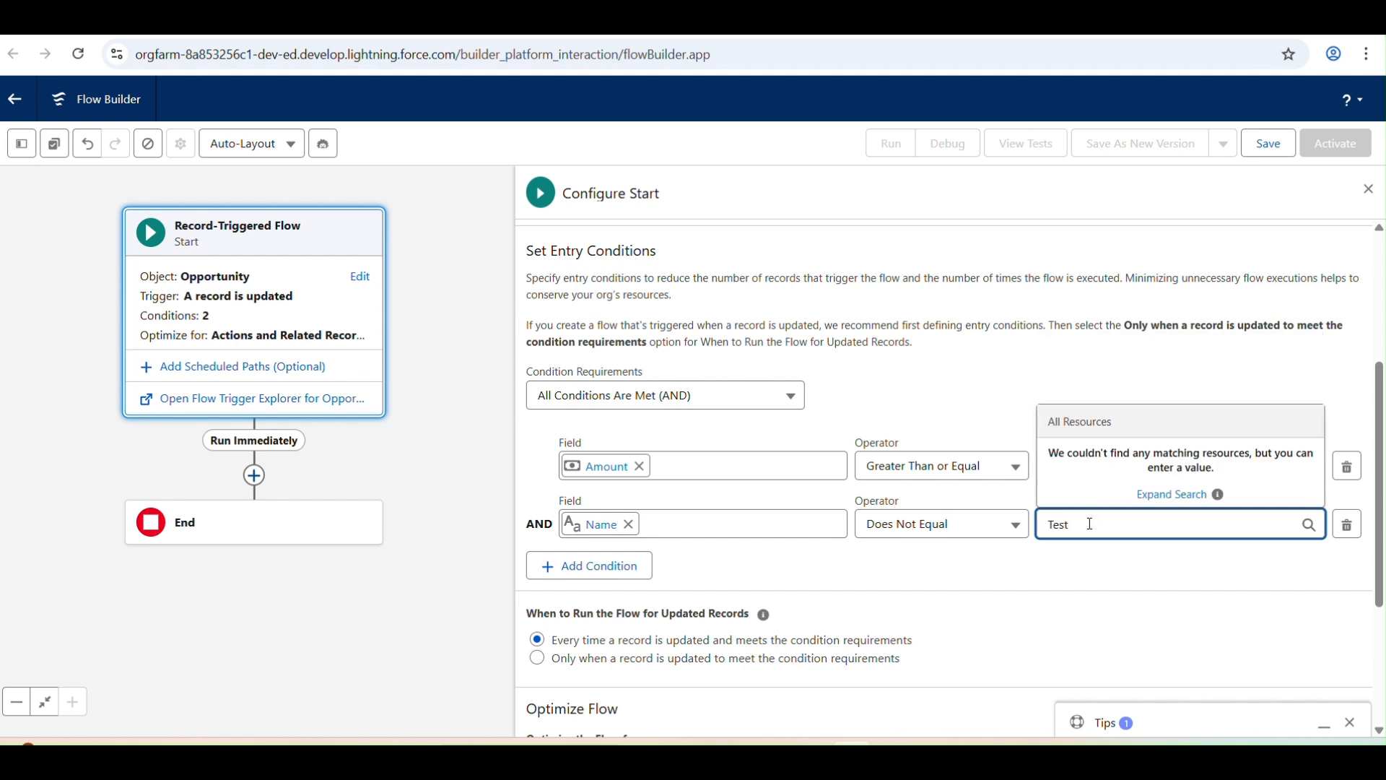
left_click(991, 562)
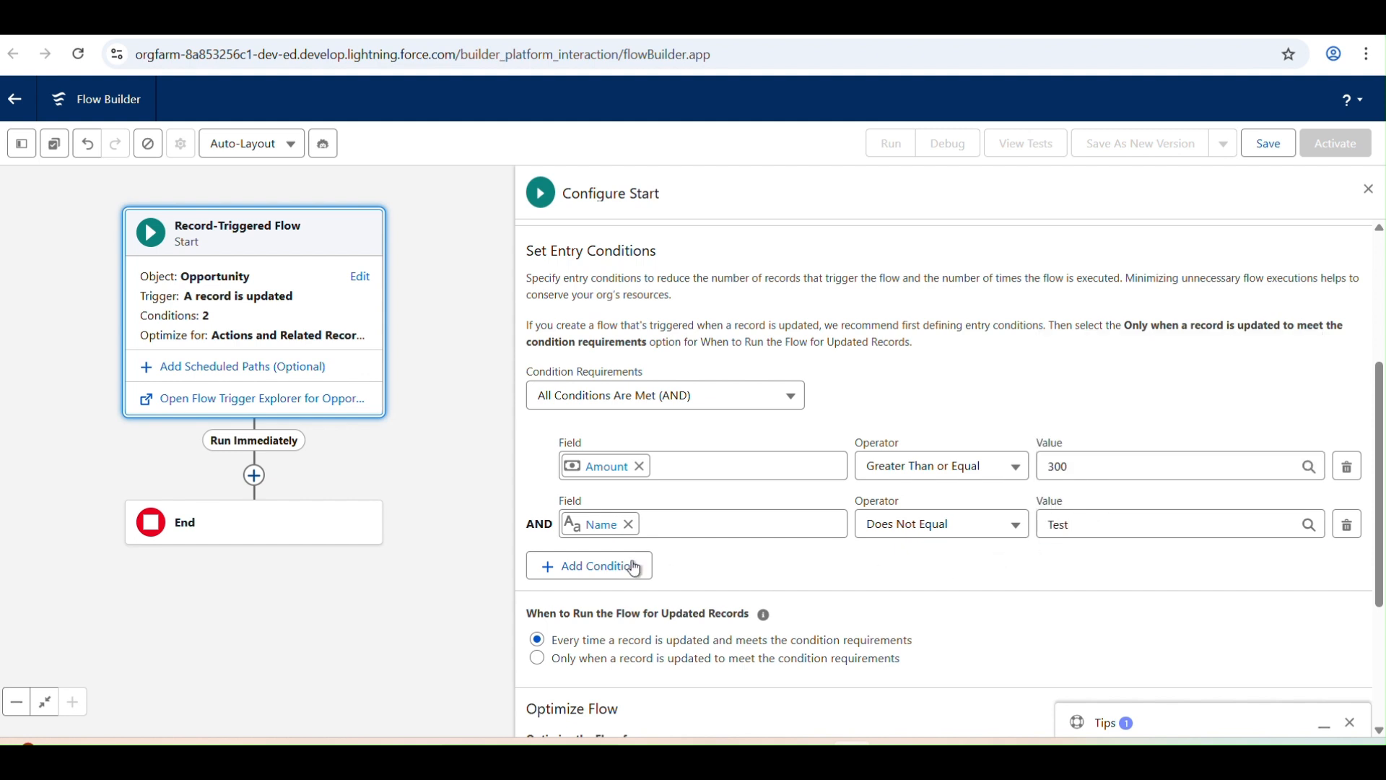
left_click(603, 567)
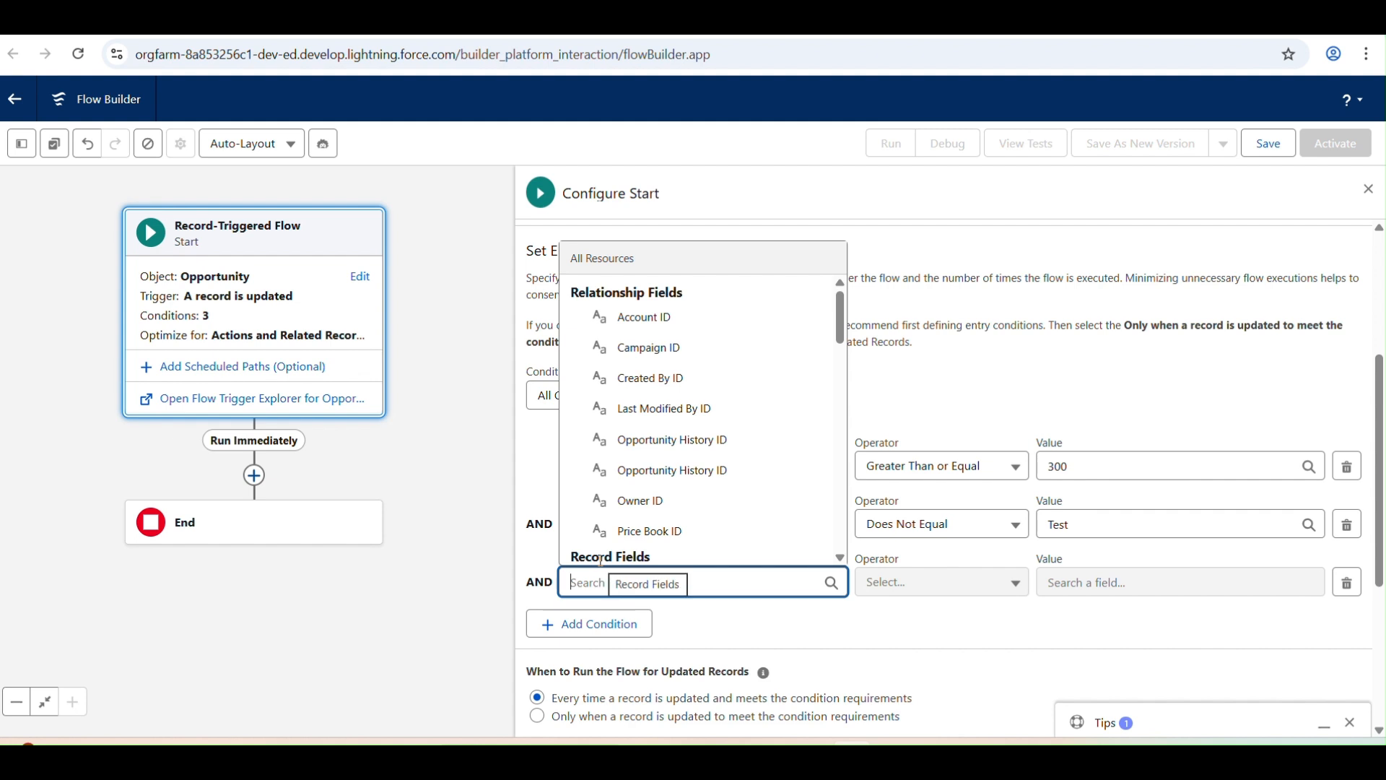
left_click(1347, 583)
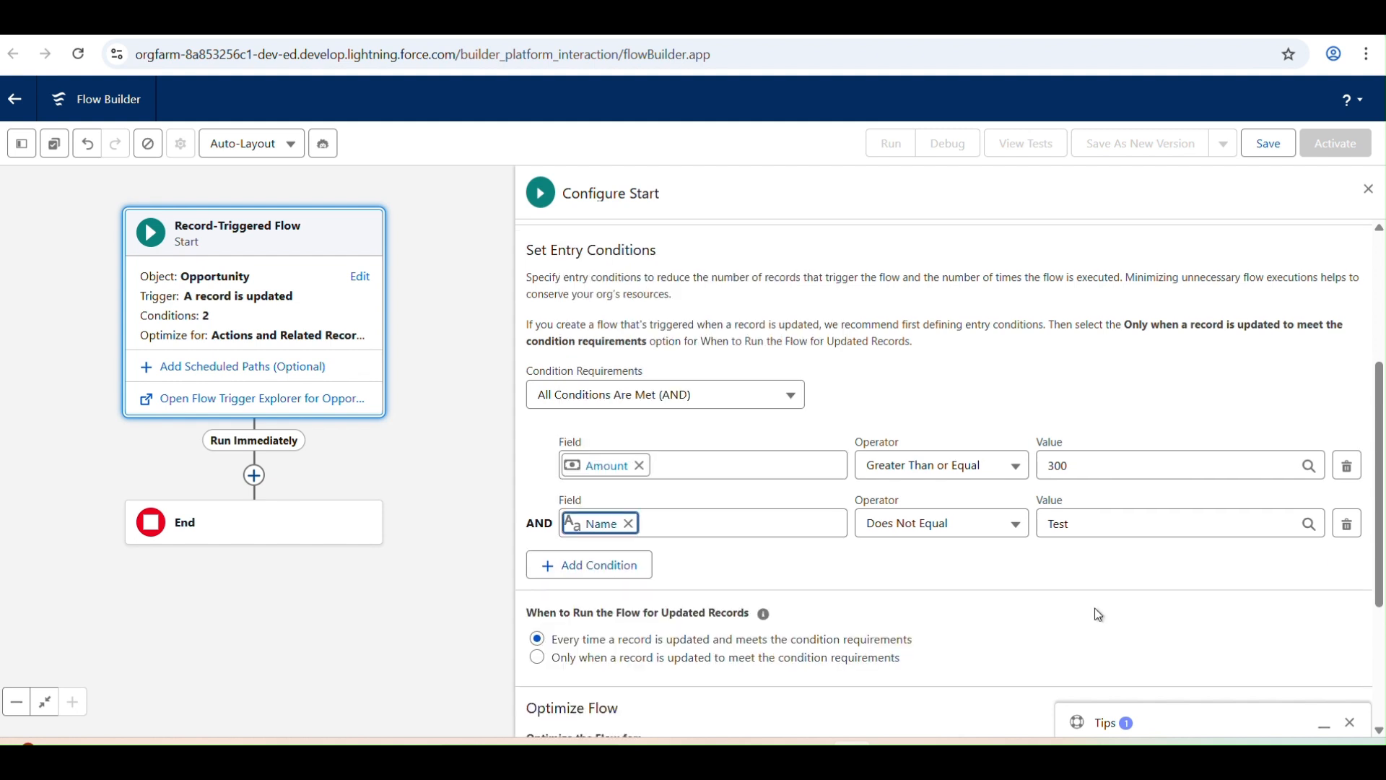
scroll(1094, 607, "down", 2)
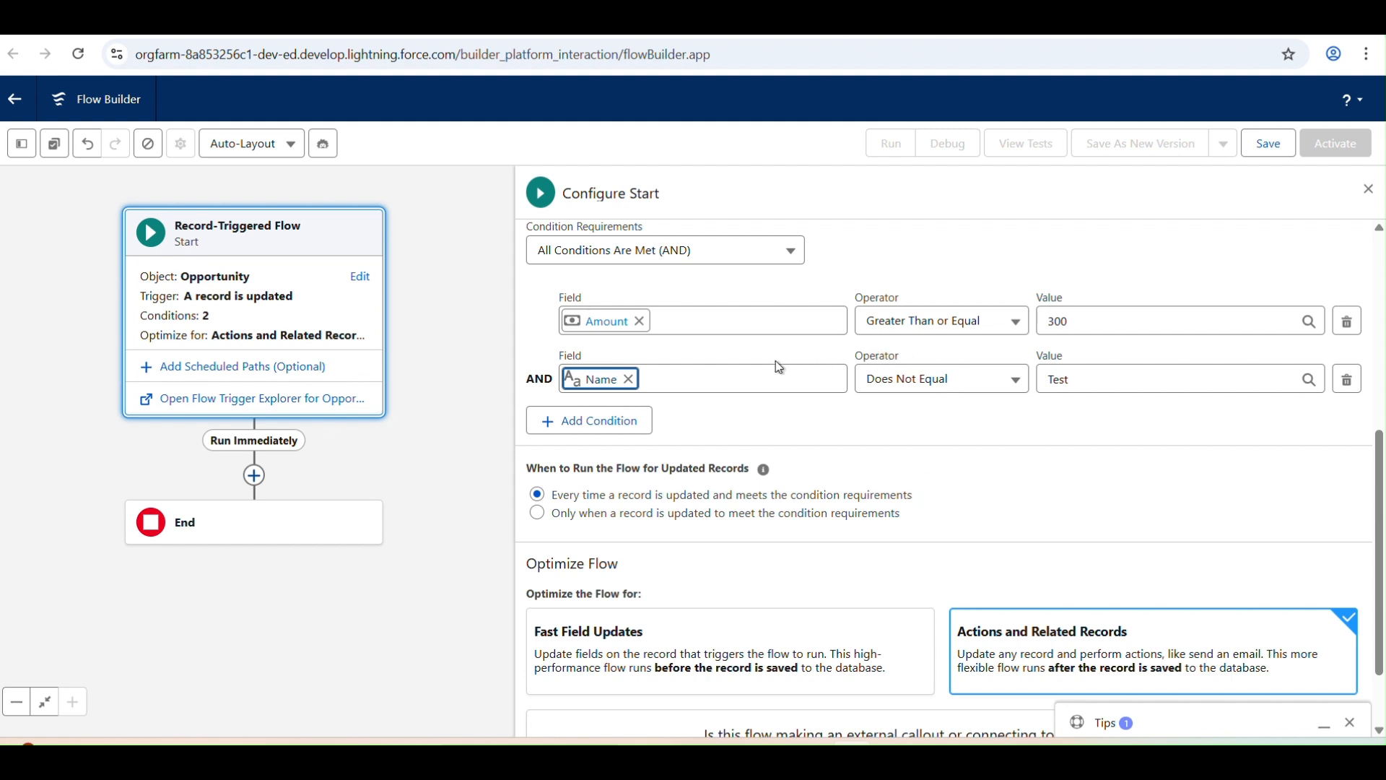
left_click(634, 436)
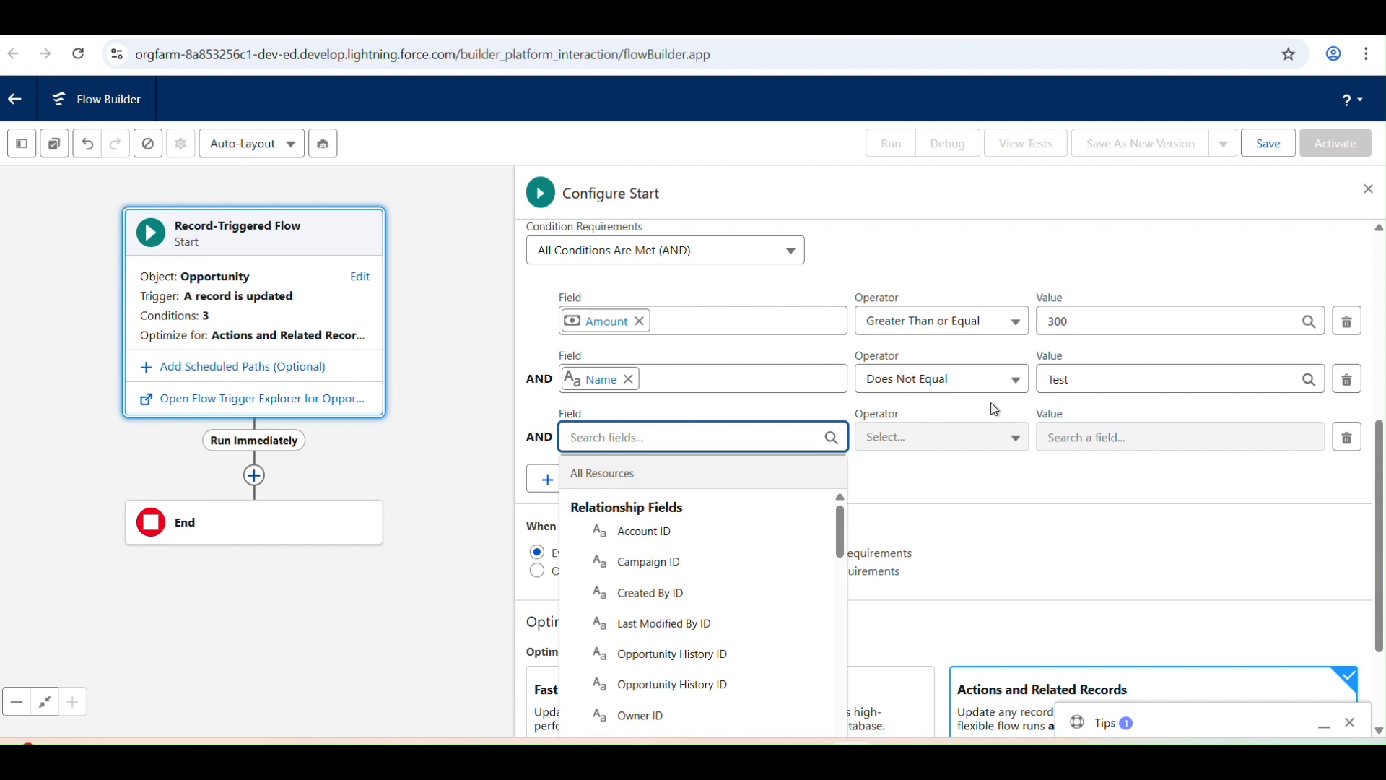
left_click(1347, 437)
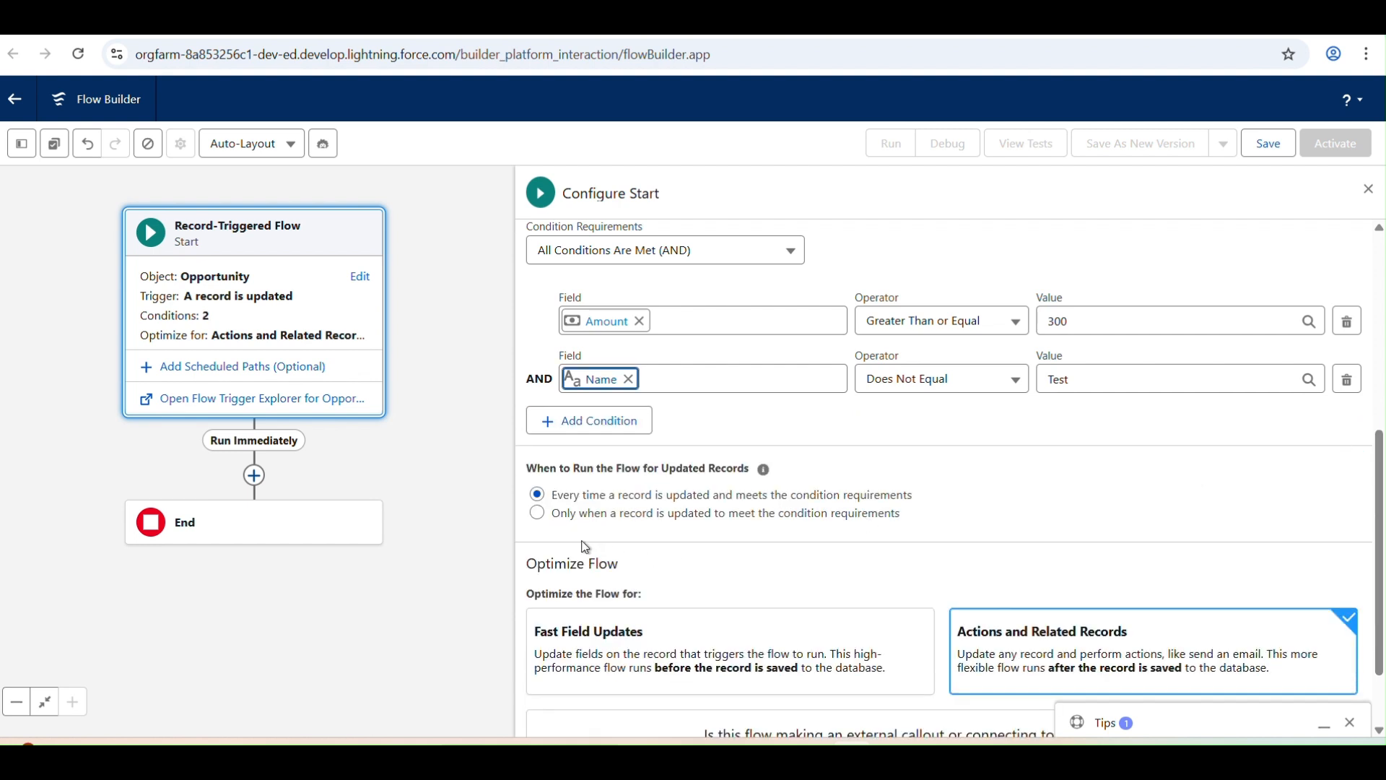
left_click(568, 515)
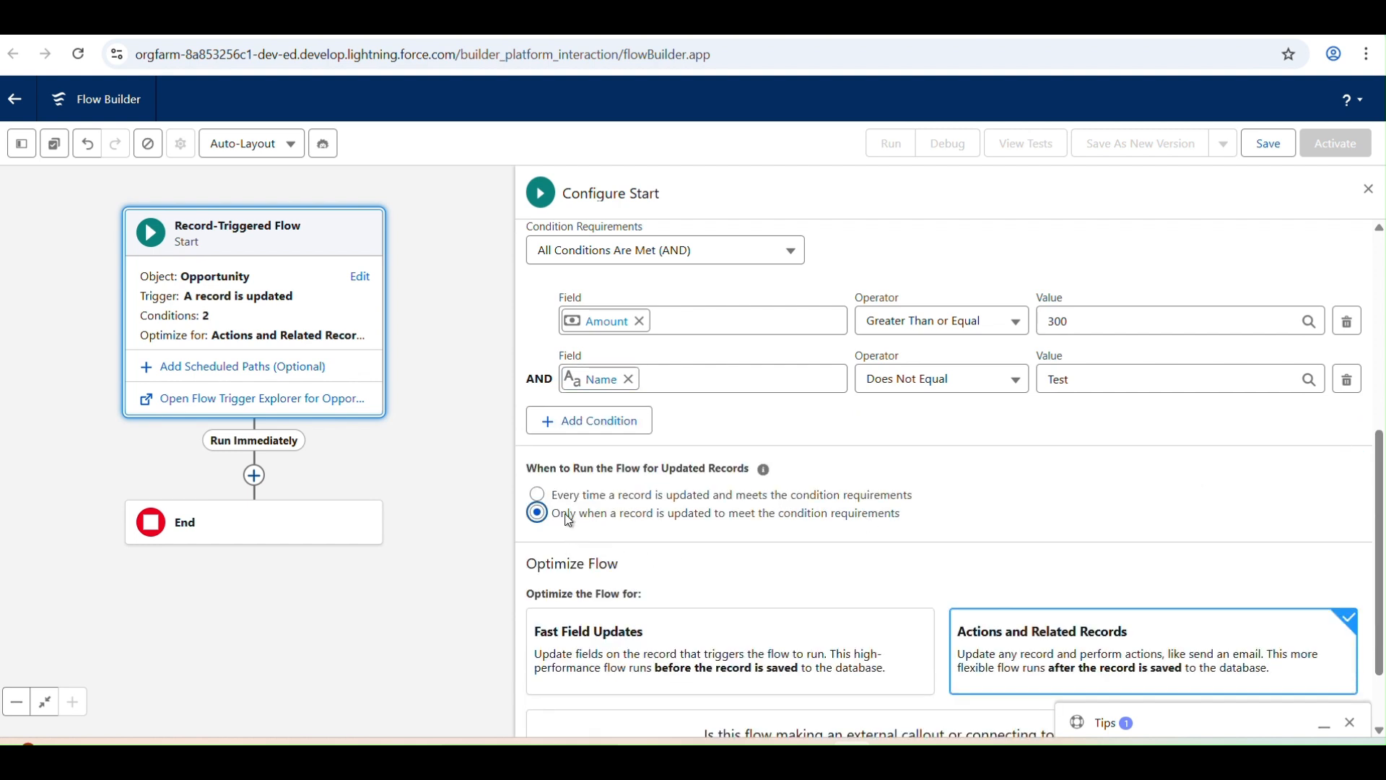
Add a third entry condition on the Amount field with the operator Is Changed and the value True.
left_click(619, 425)
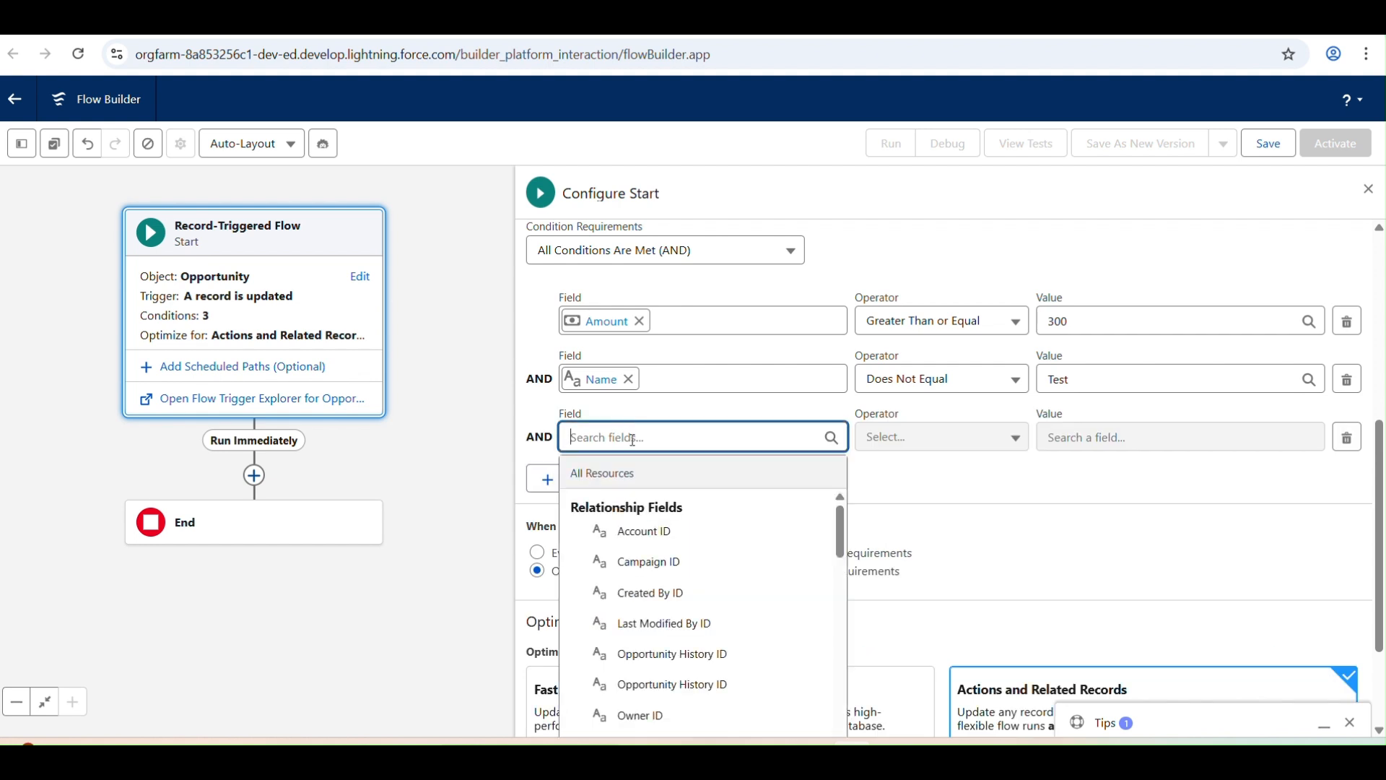
type("amoun")
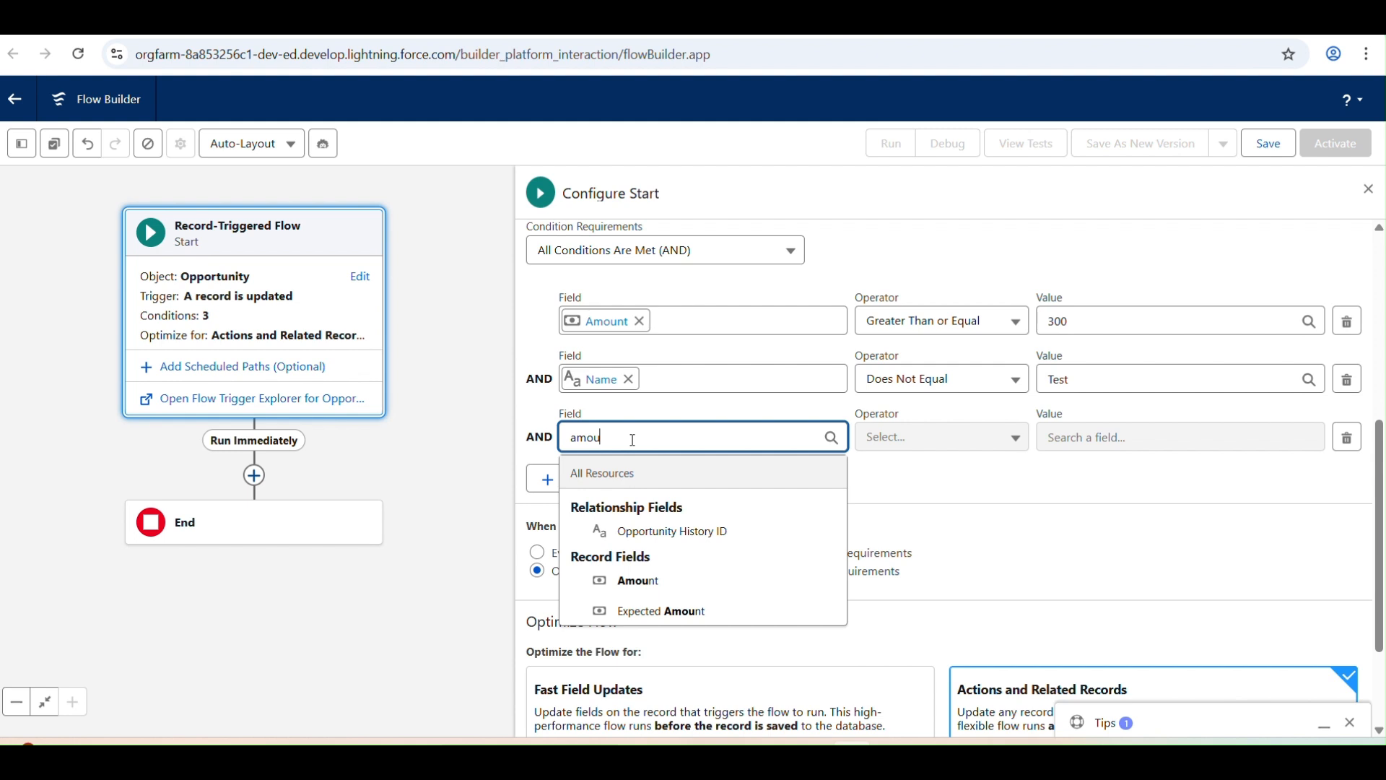
left_click(643, 586)
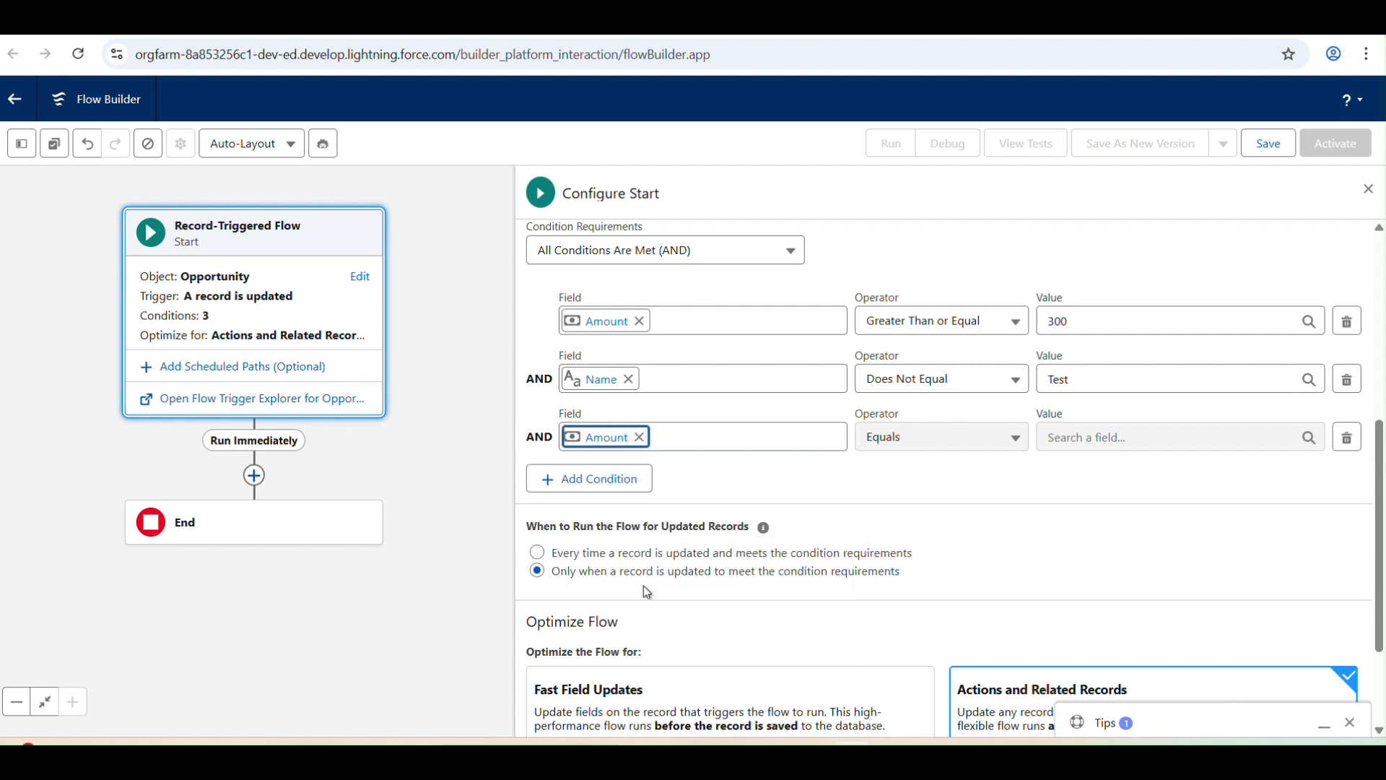
left_click(994, 438)
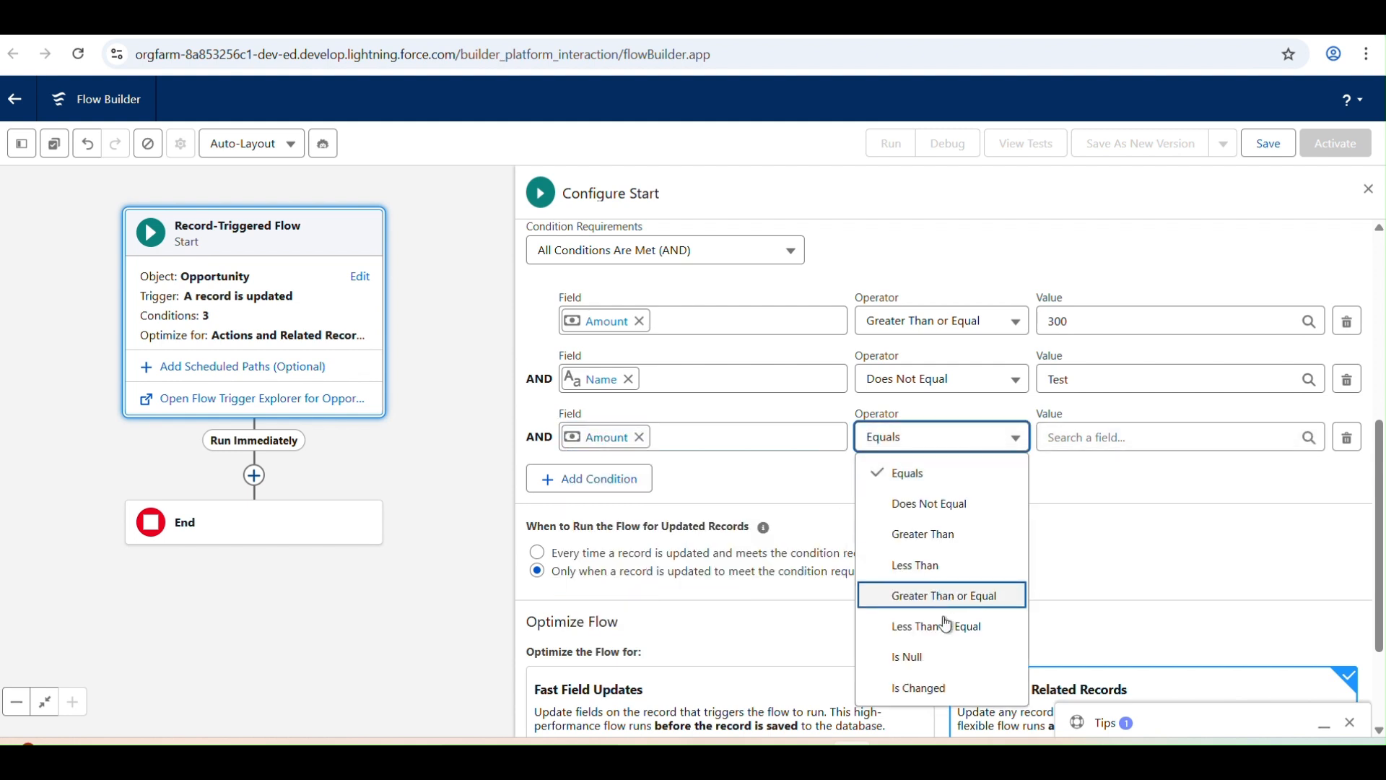
left_click(936, 688)
left_click(1091, 438)
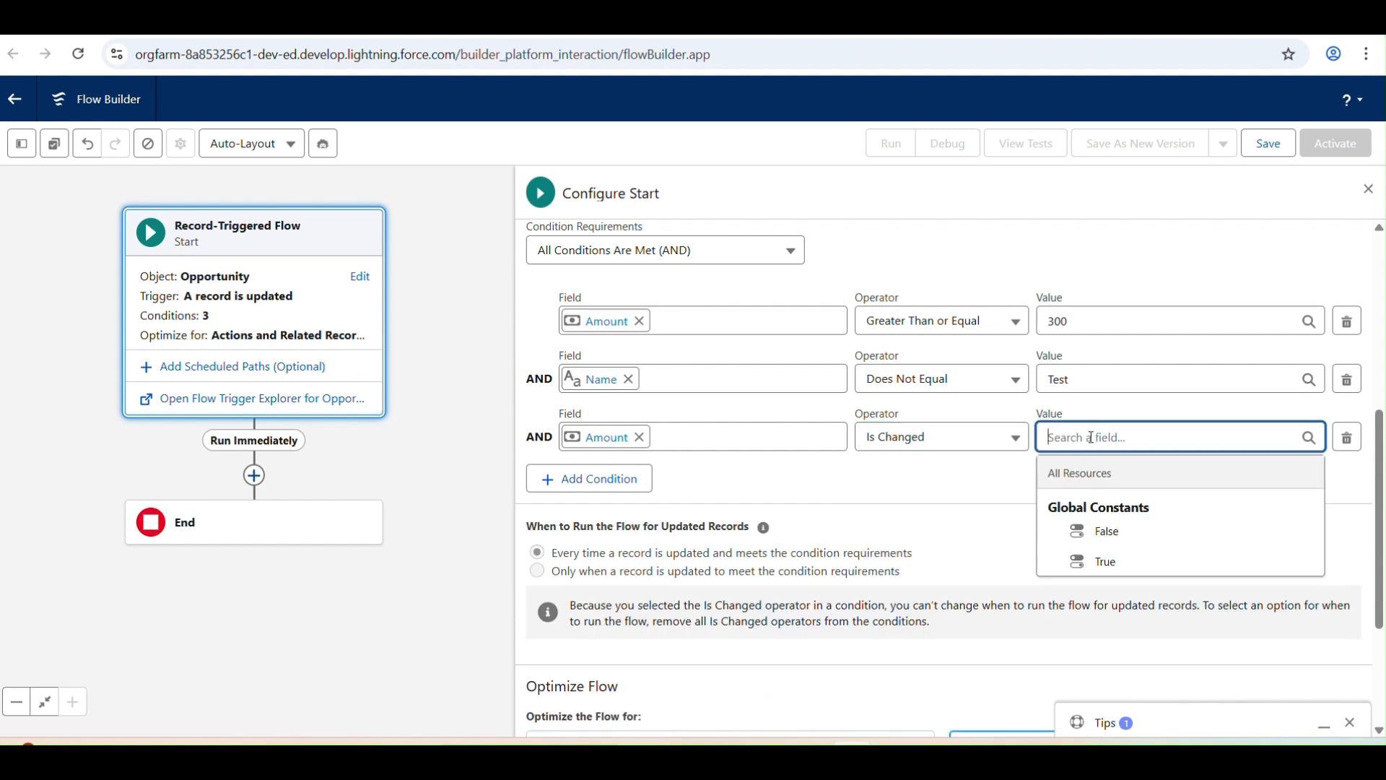
type("true")
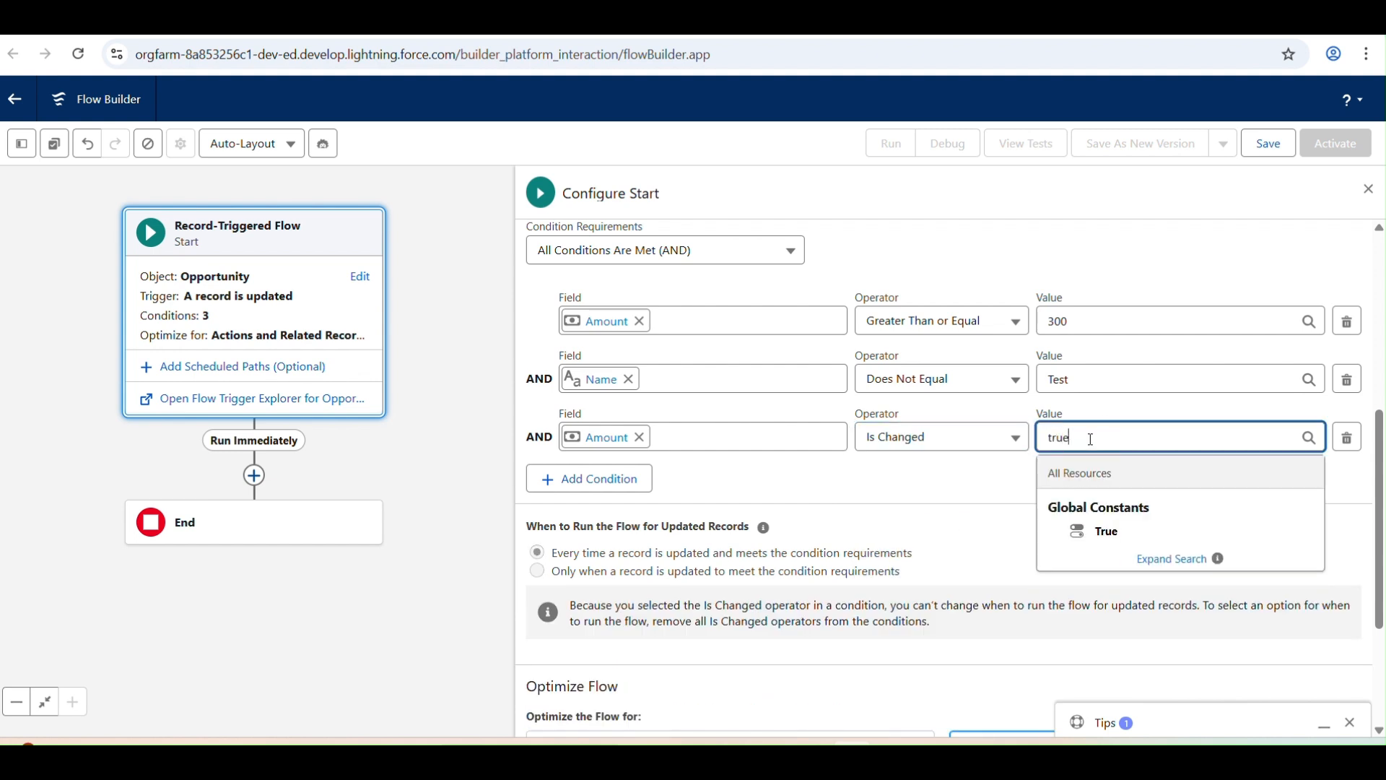
left_click(1091, 532)
Optimize the flow for Fast Field Updates so it runs before the record is saved.
scroll(942, 541, "down", 1)
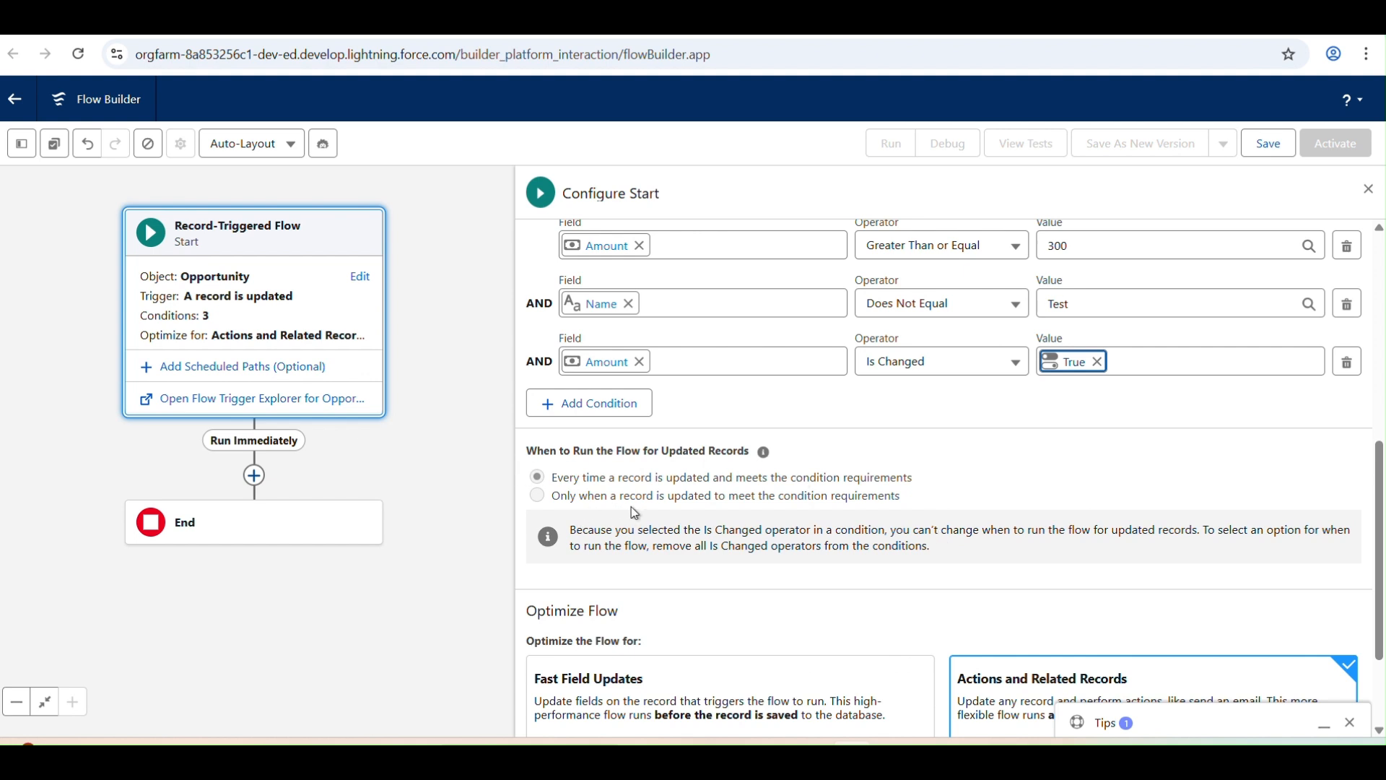
scroll(639, 509, "up", 1)
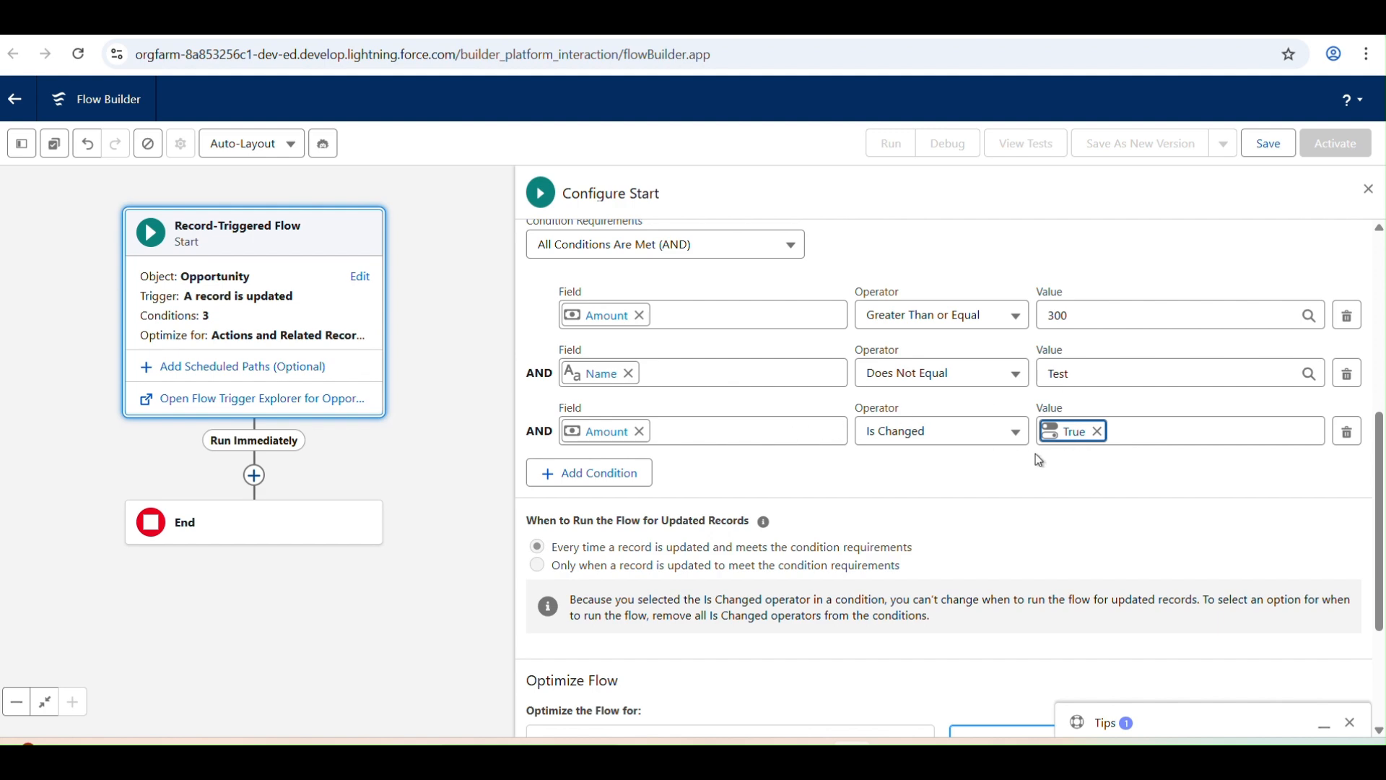
scroll(907, 547, "down", 3)
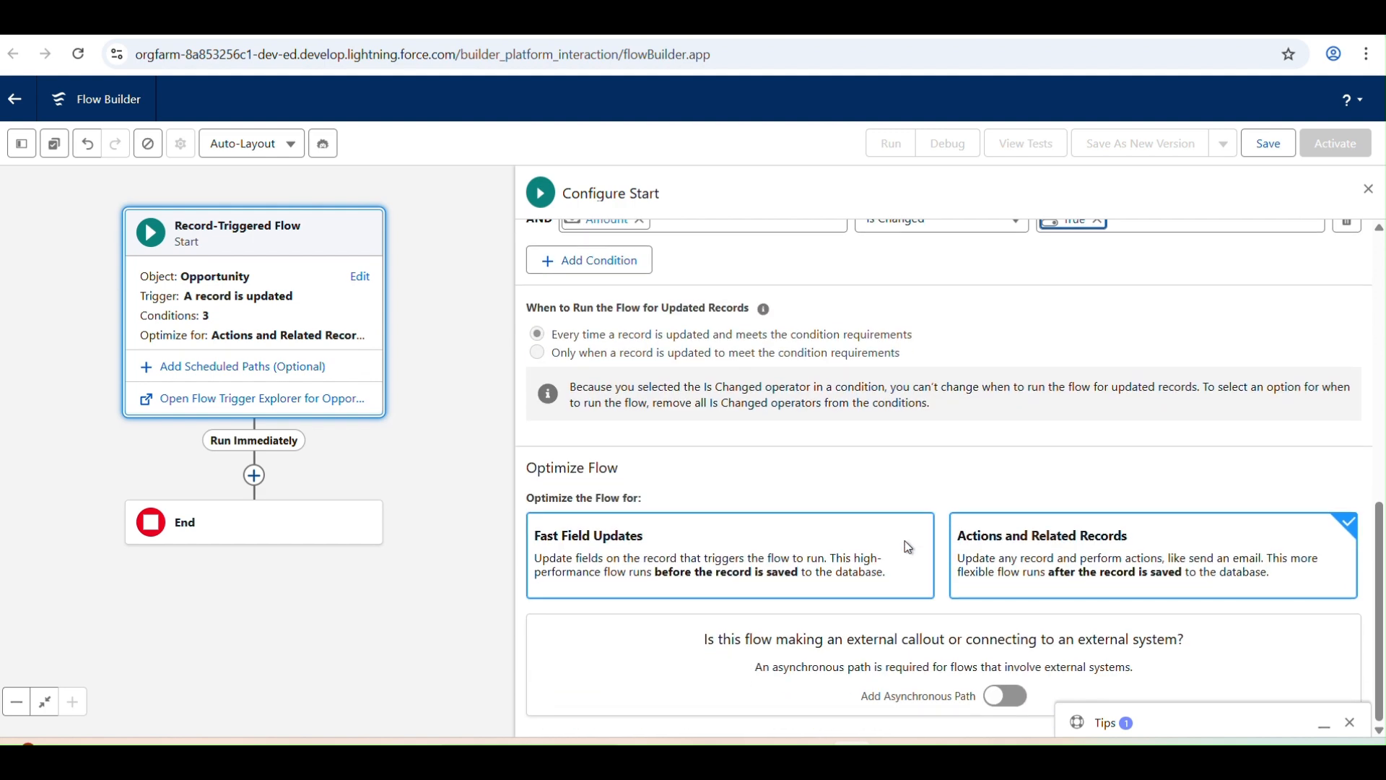
scroll(950, 437, "up", 5)
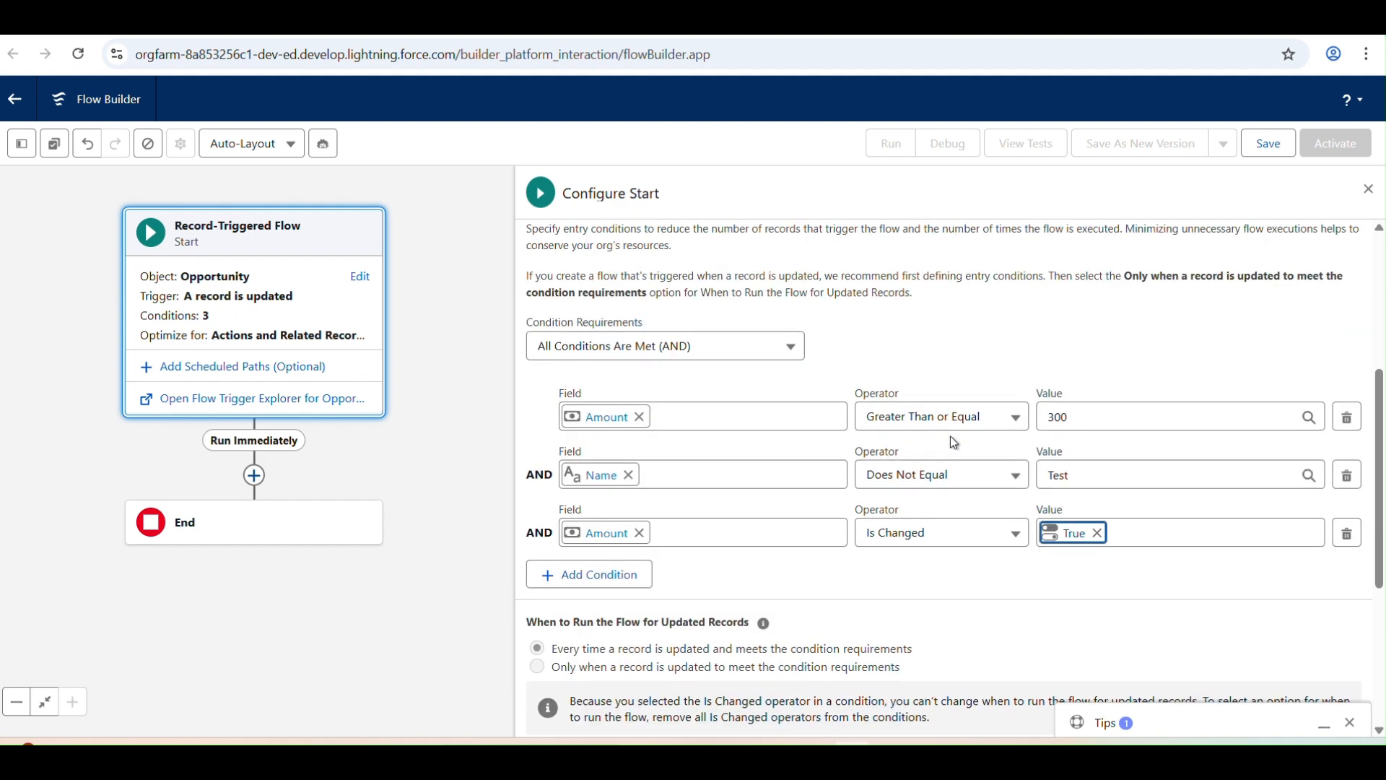
scroll(953, 442, "down", 5)
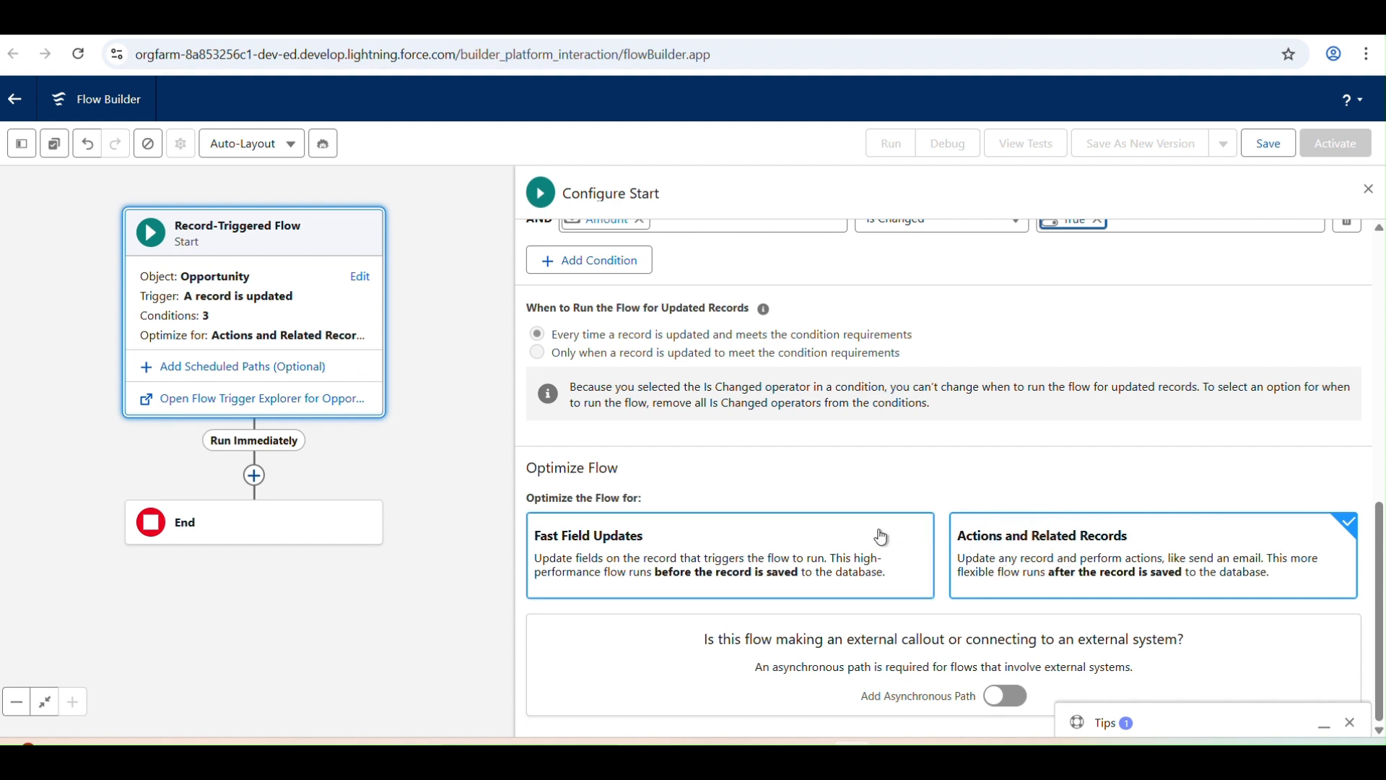
left_click(735, 550)
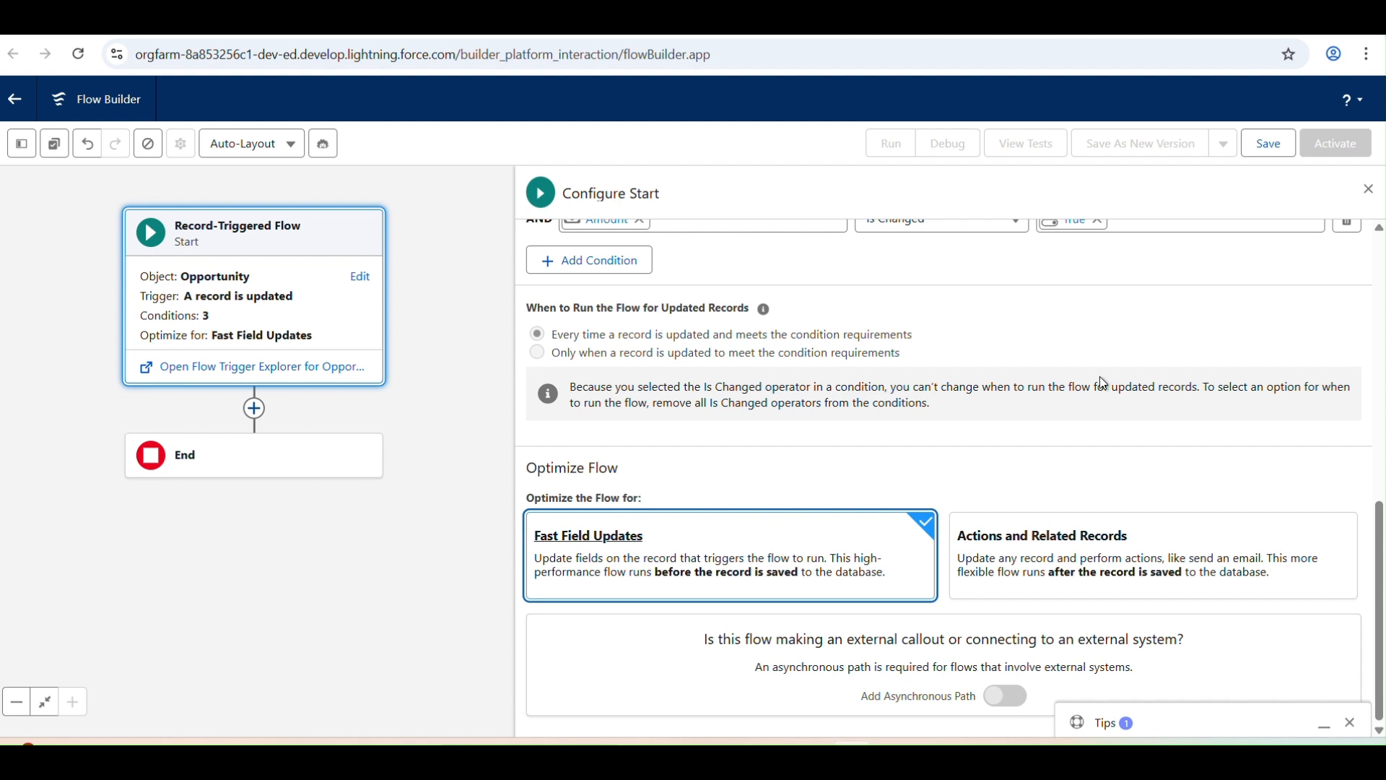
scroll(1098, 377, "up", 2)
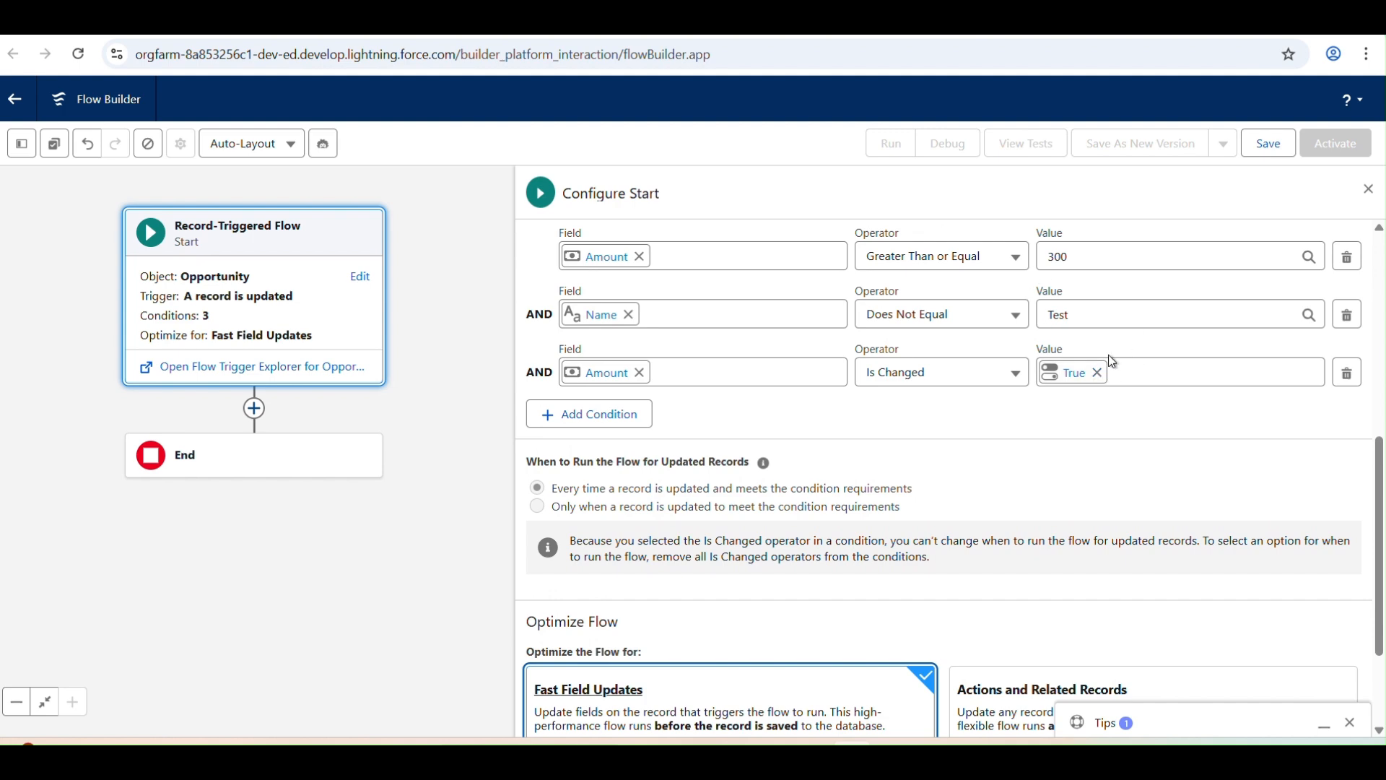
Save the flow with the label Opportunity Stage Update and close the errors list.
left_click(1269, 143)
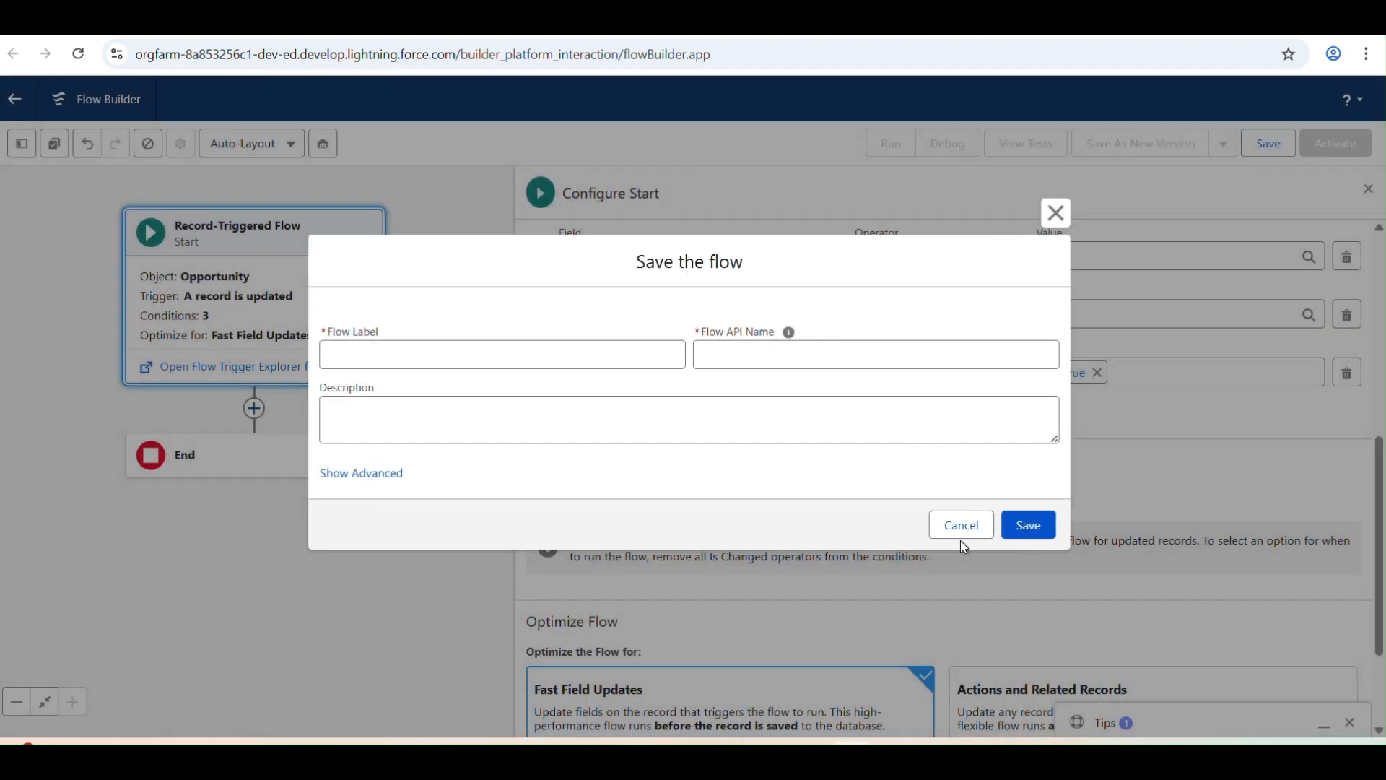
left_click(592, 356)
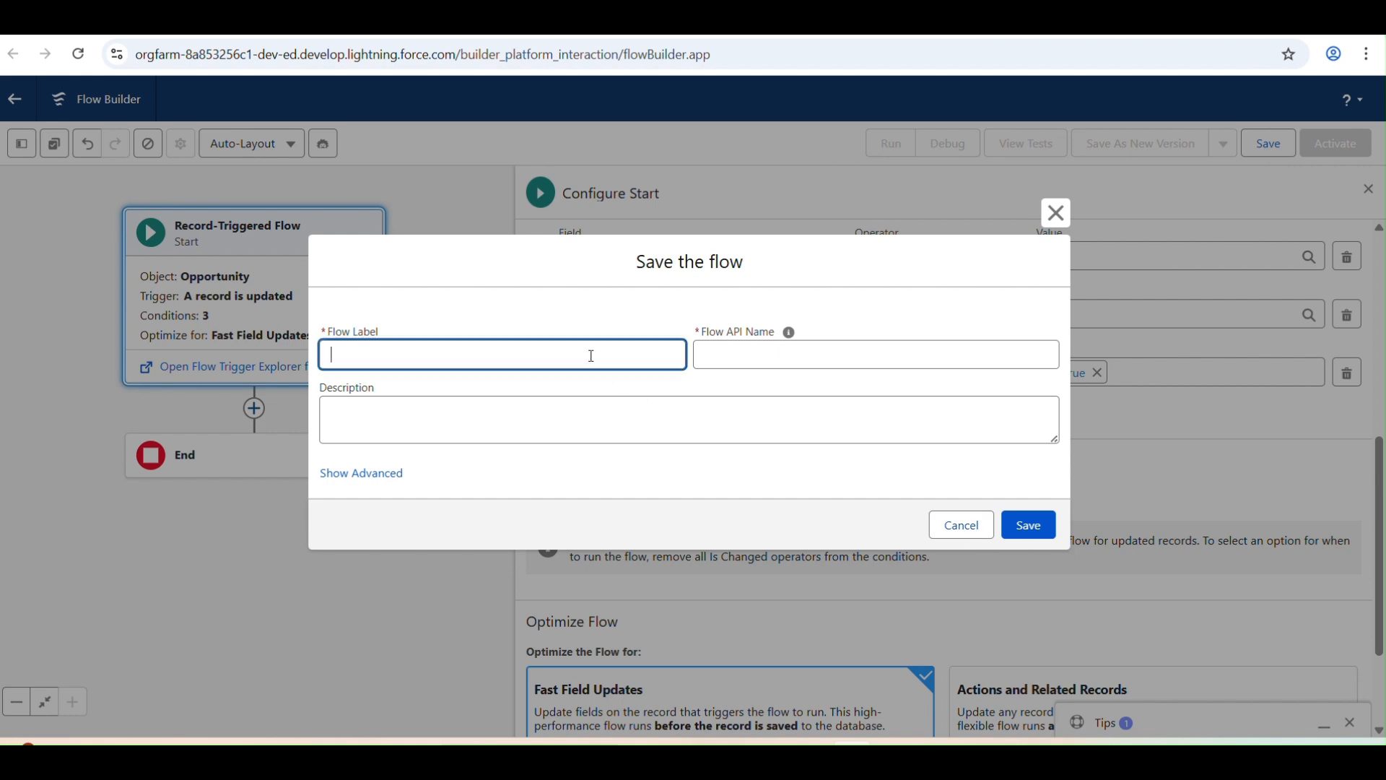
type("Opportunity Stage Update")
left_click(865, 504)
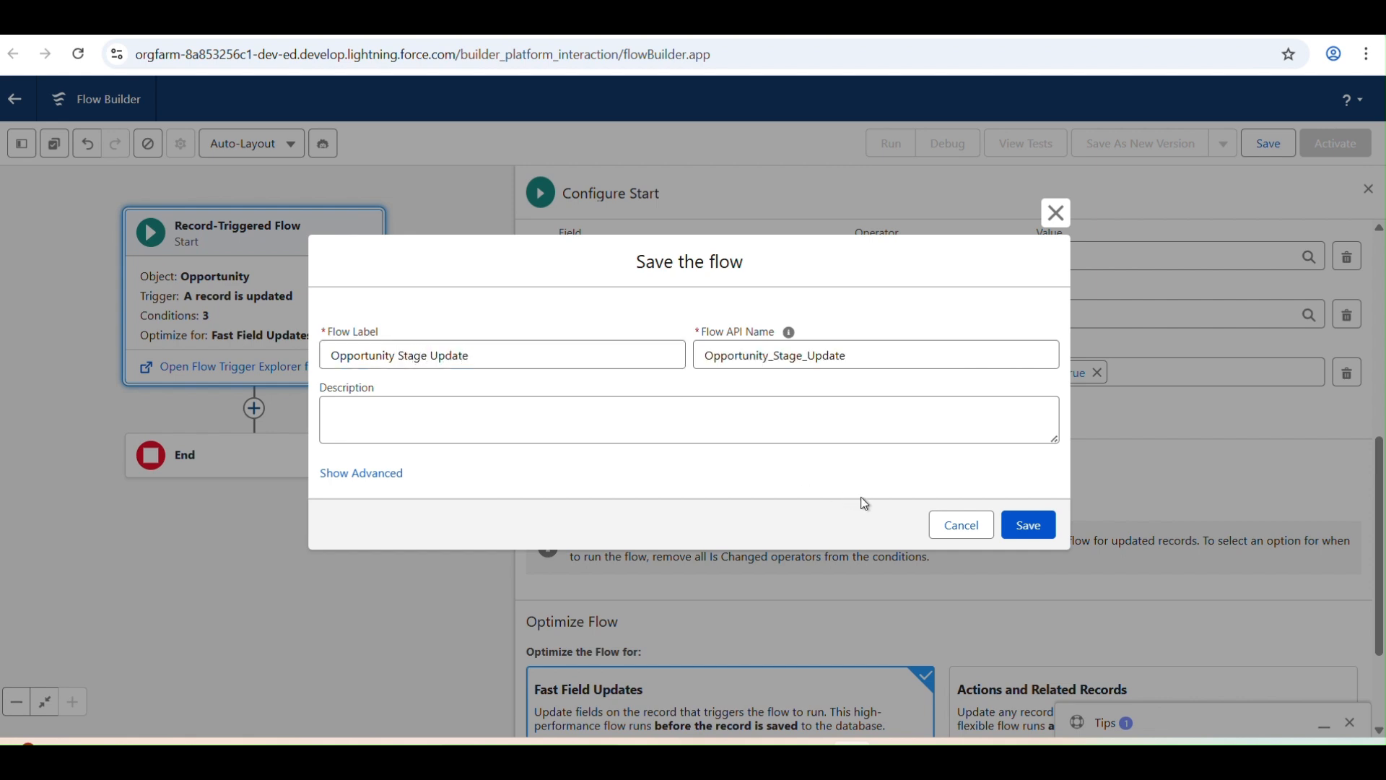
left_click(1029, 522)
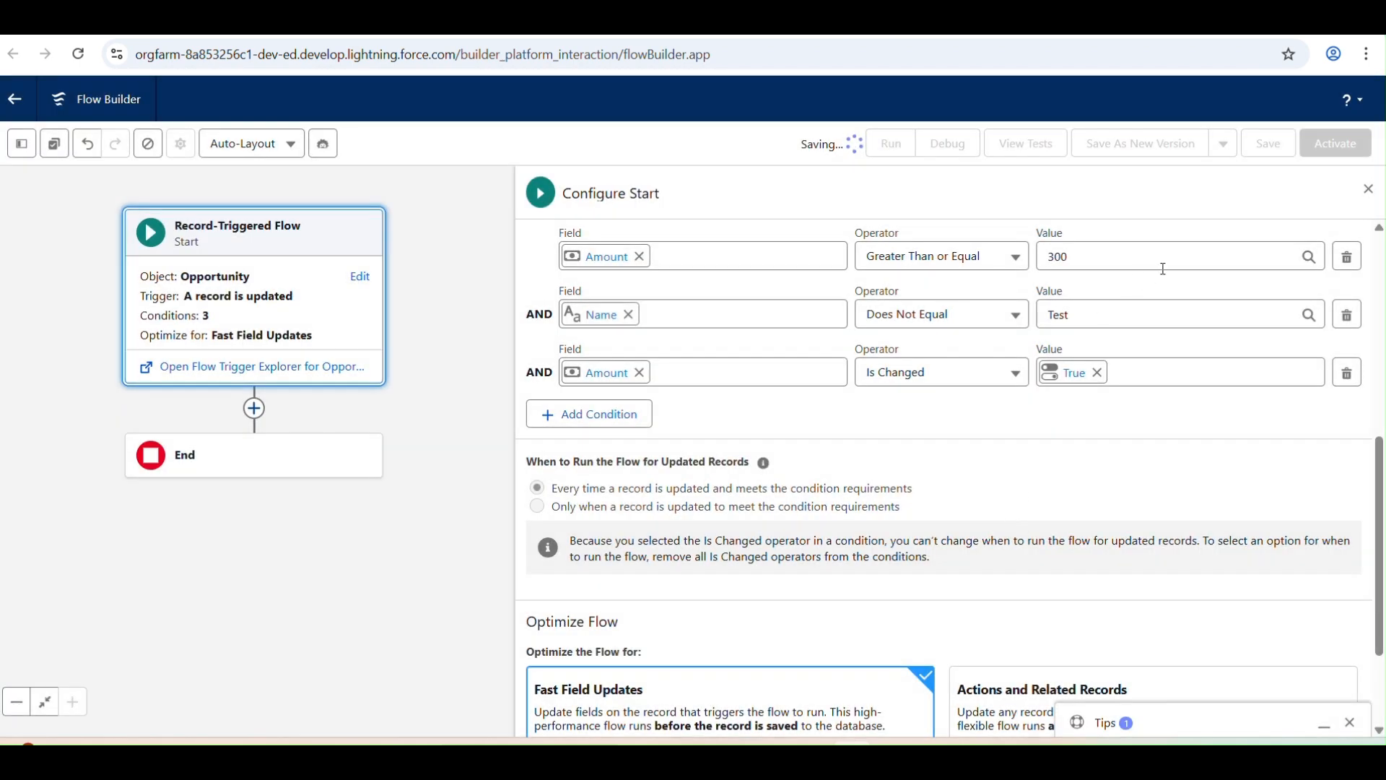
left_click(1163, 267)
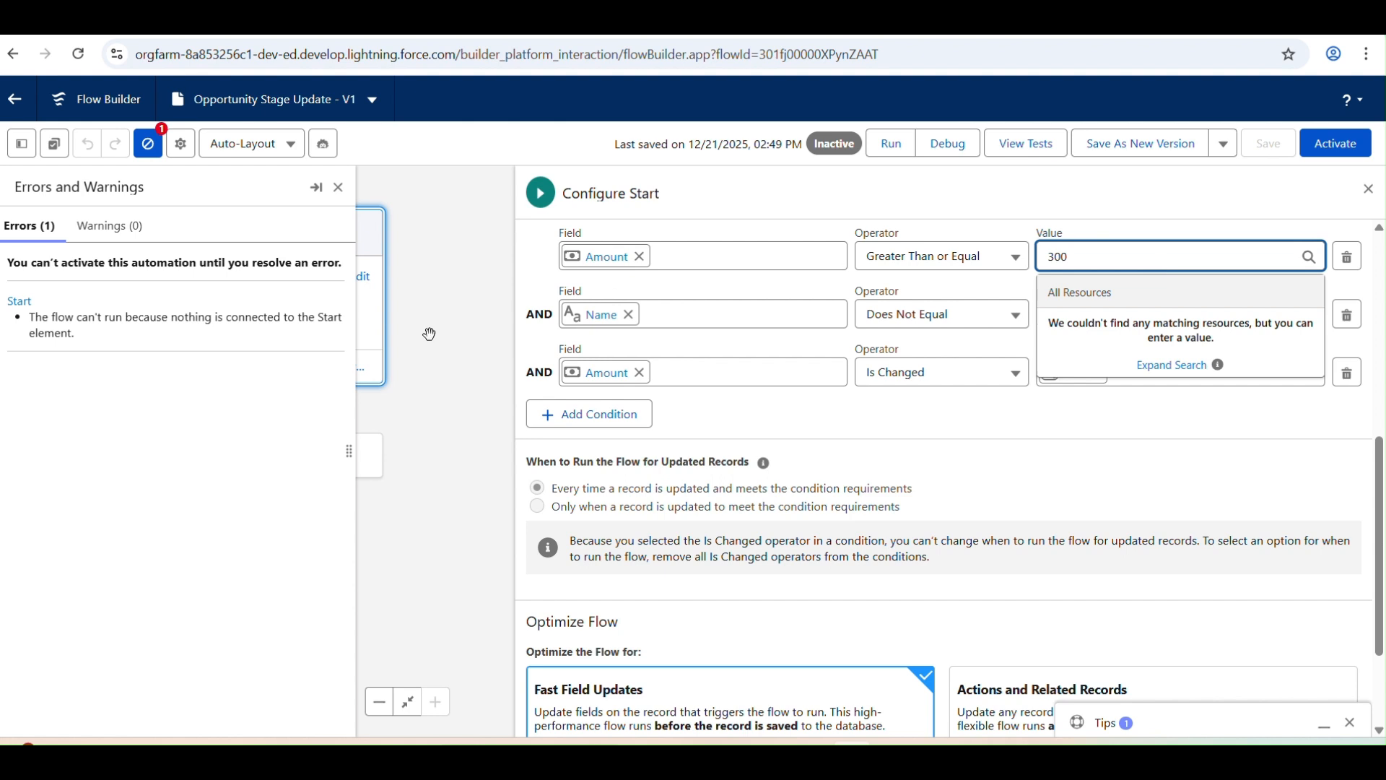
left_click(426, 365)
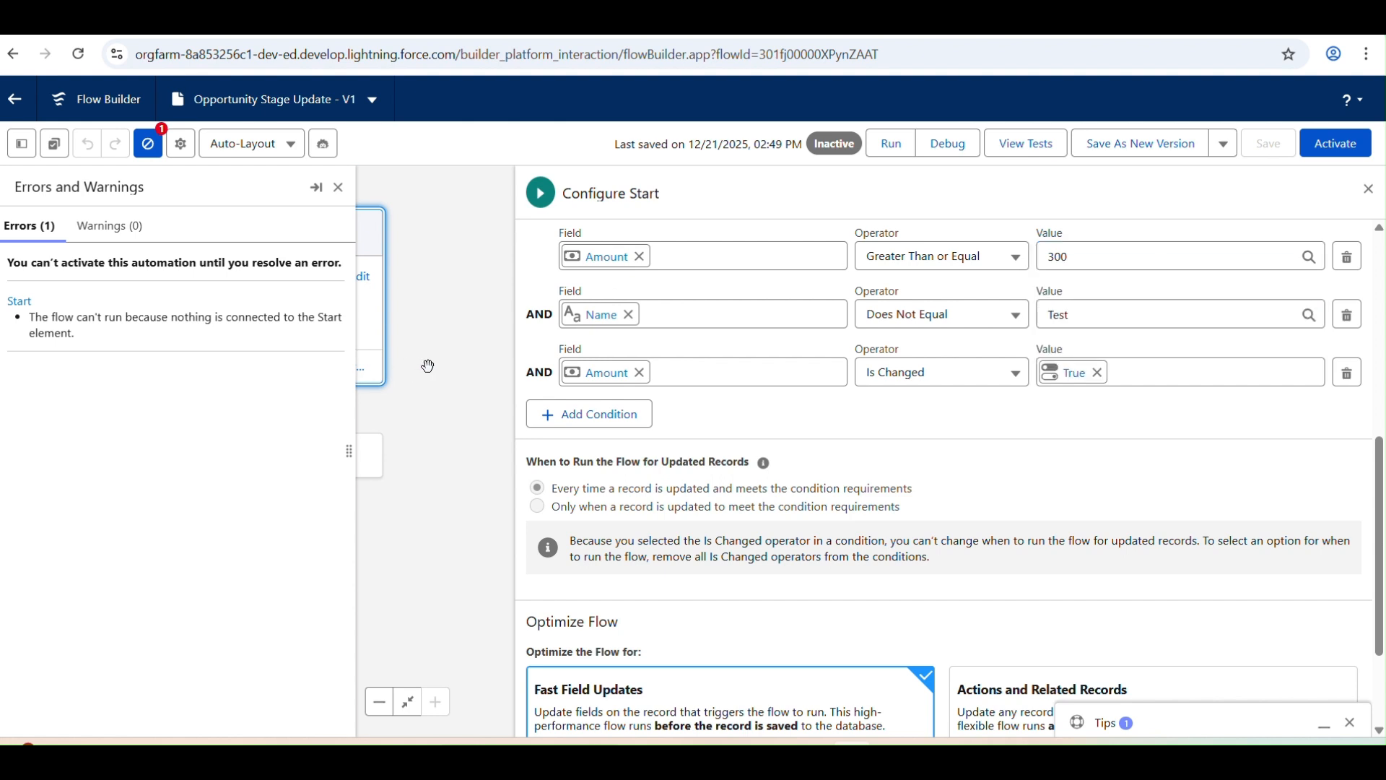
left_click(337, 188)
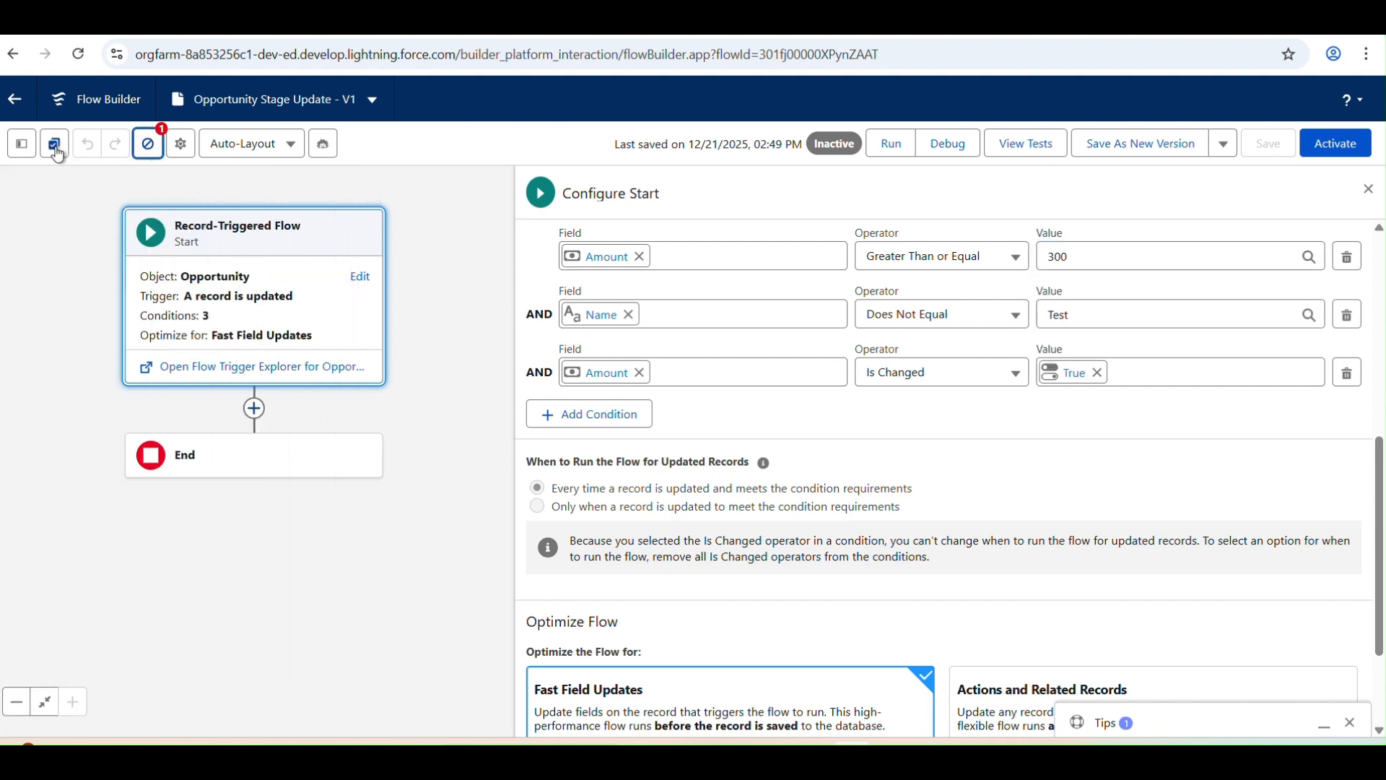
Close the Start configuration and switch the flow canvas from automatic to Free-Form layout.
left_click(21, 143)
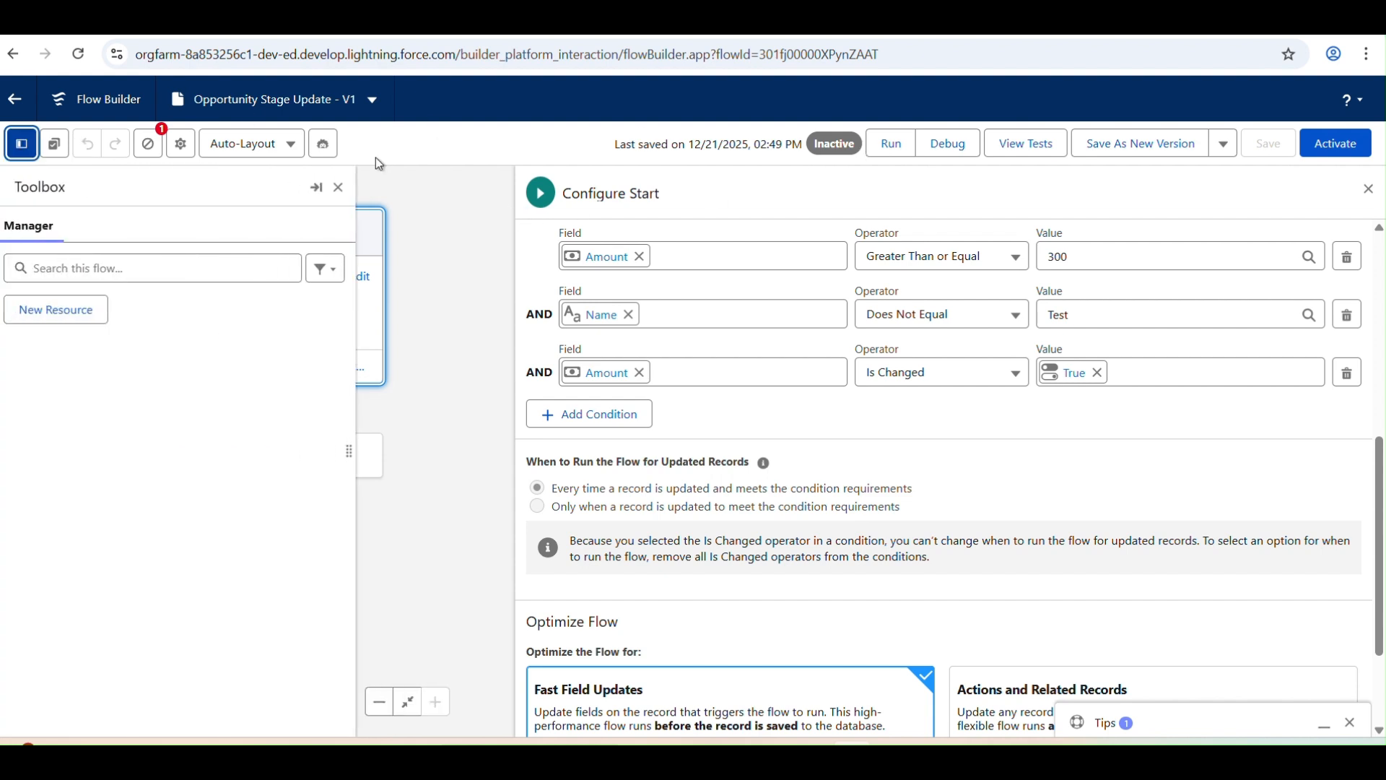
left_click(1368, 189)
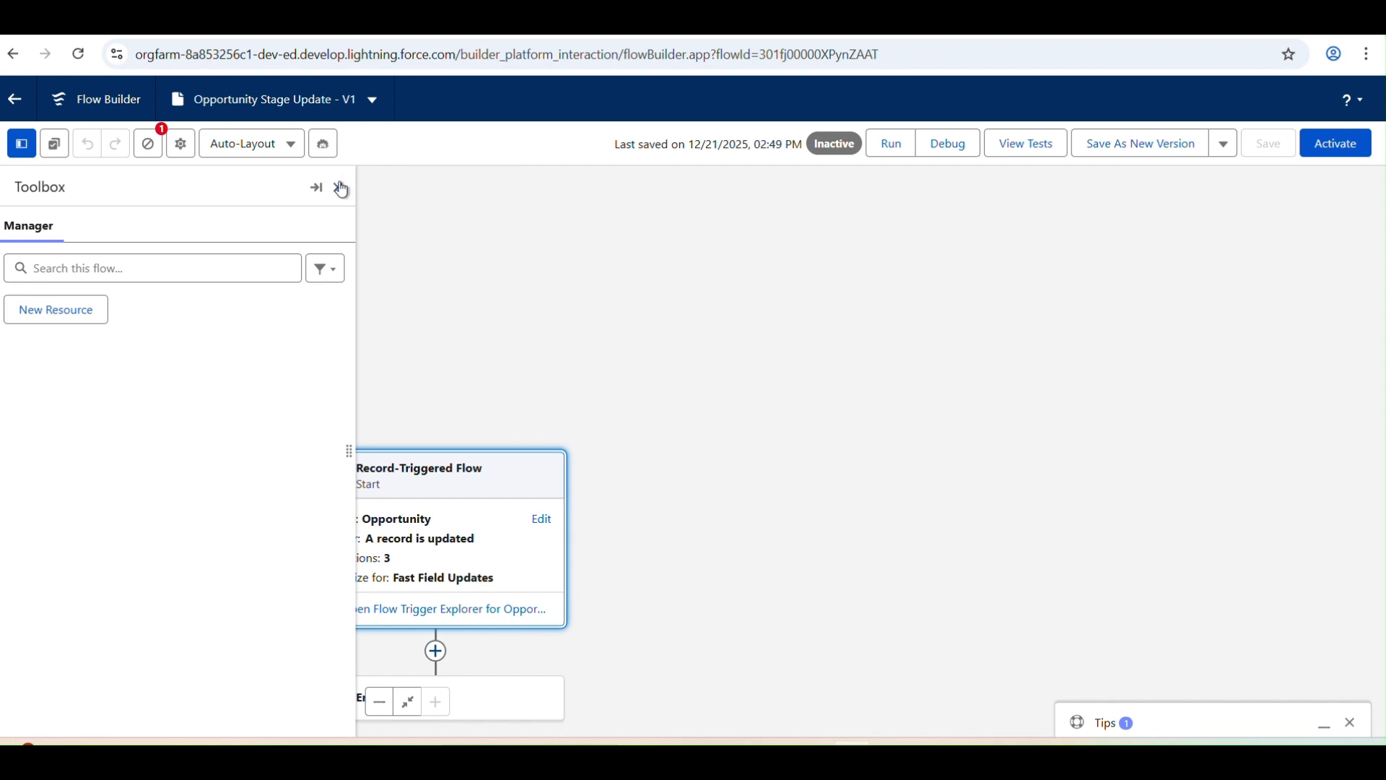
left_click(342, 189)
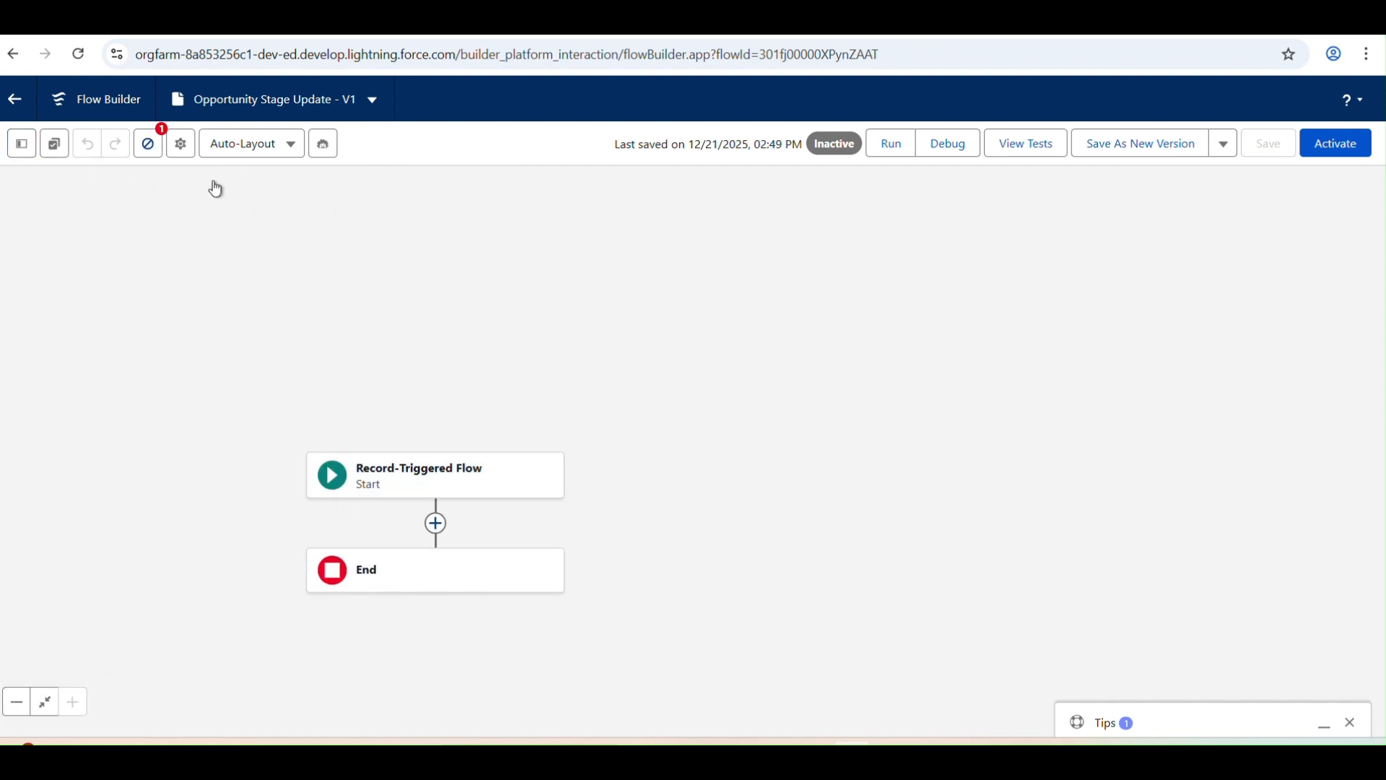
left_click(223, 143)
left_click(258, 226)
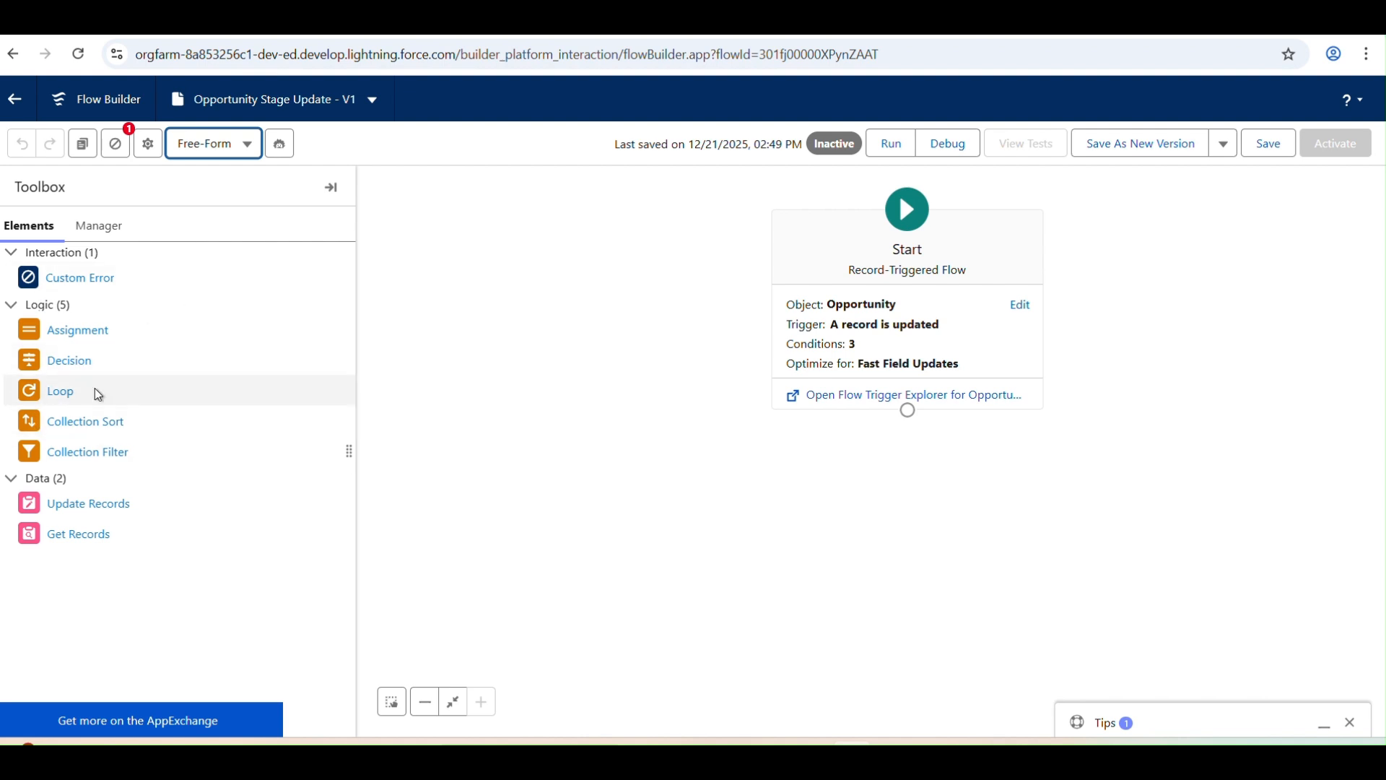
Place a Decision element below the Start element and label it Check Conditions.
left_click(62, 359)
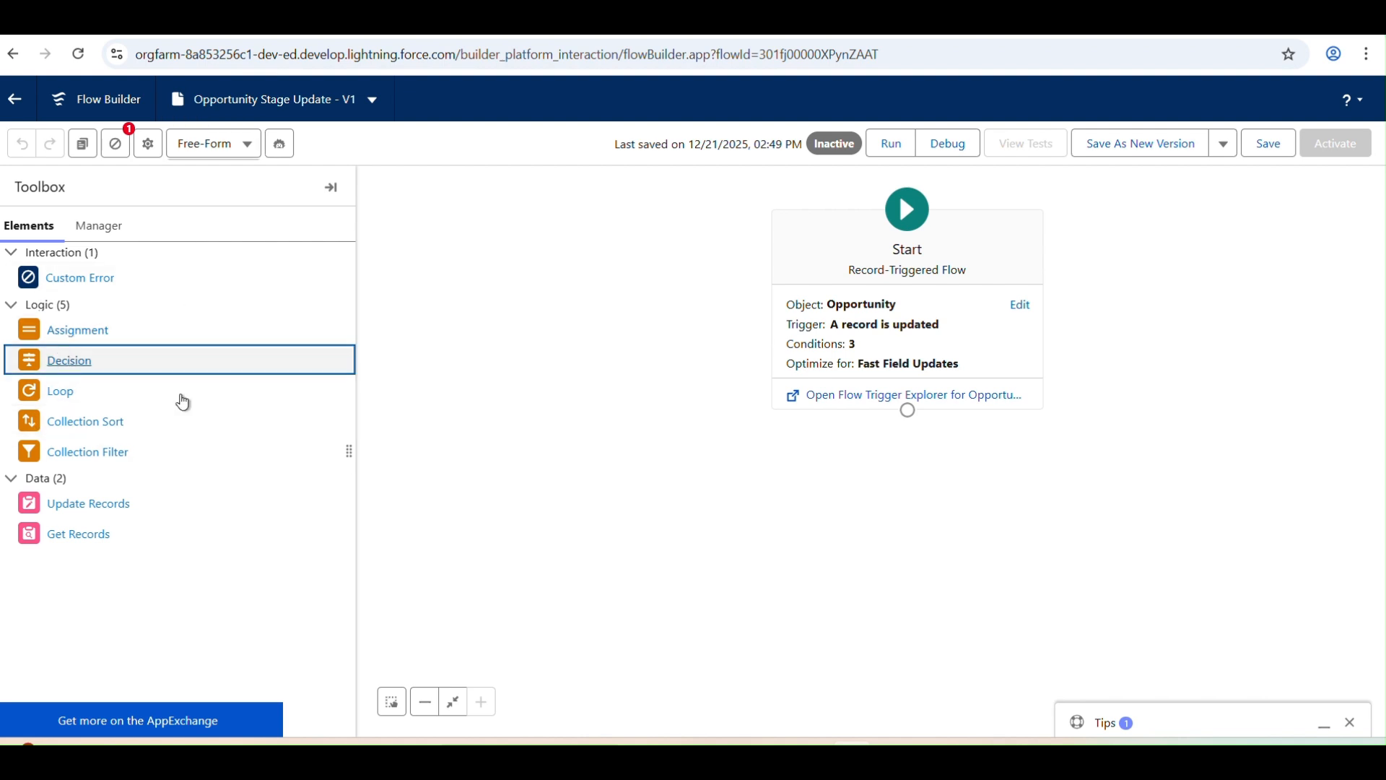
left_click(51, 361)
left_click_drag(50, 361, 826, 489)
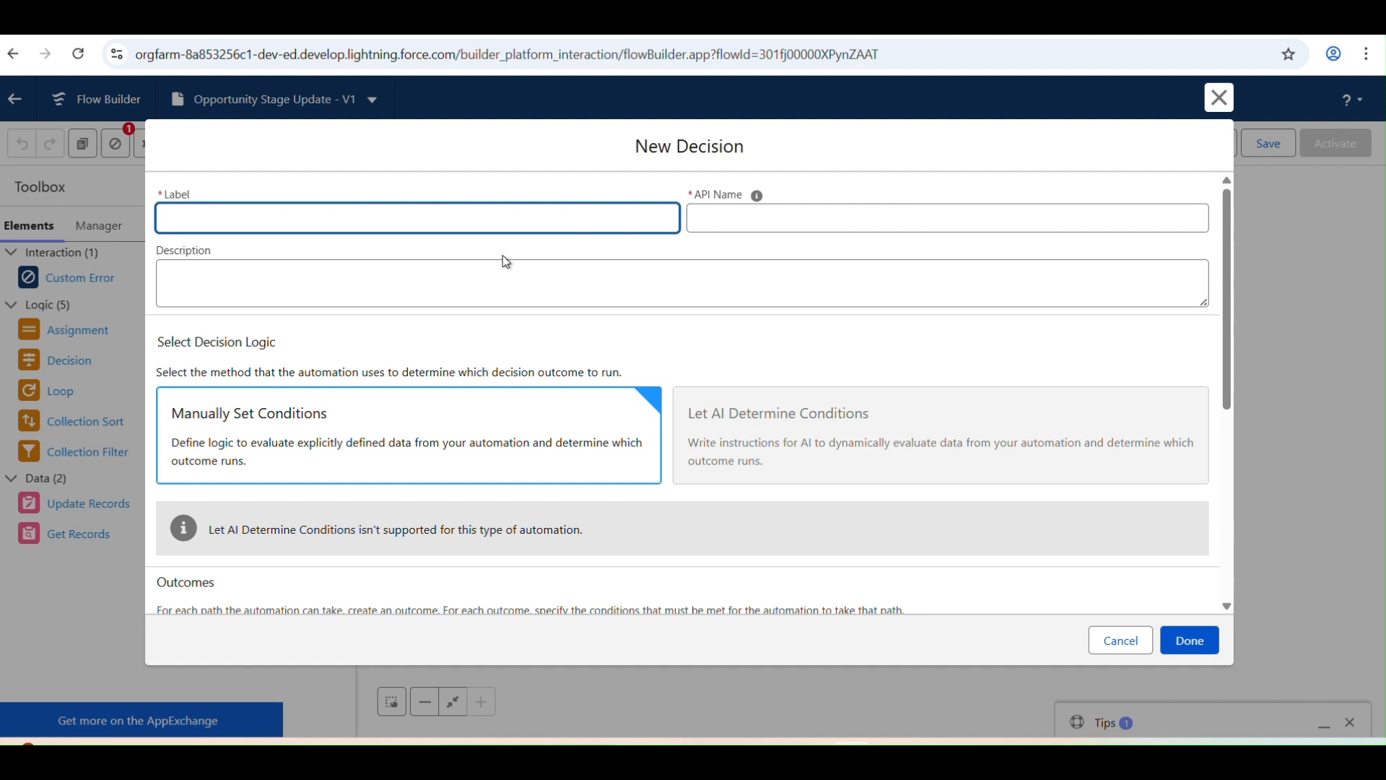
type("Check Conditions")
left_click(786, 394)
Label the decision's first outcome checkStageNotEqualToCLoseWon and let its API name match.
scroll(787, 394, "down", 4)
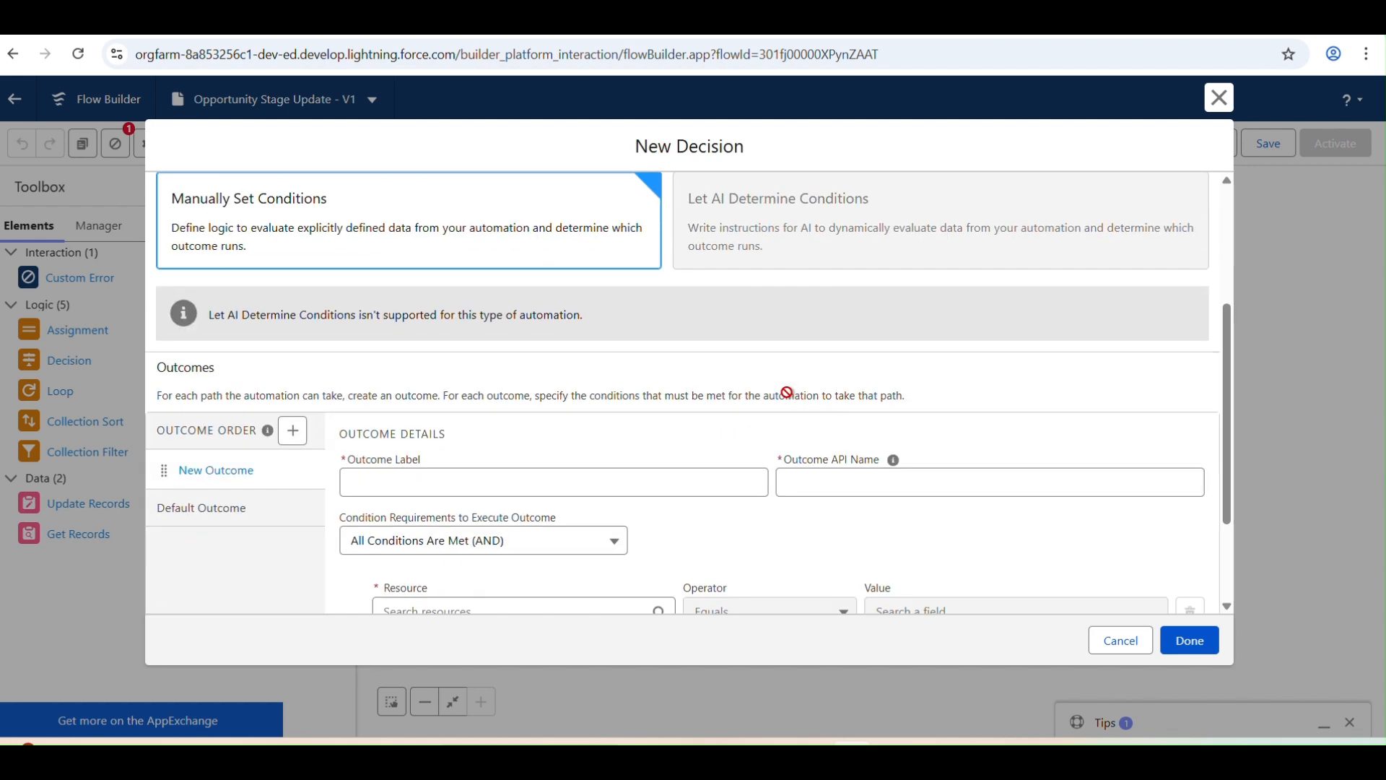
left_click(702, 403)
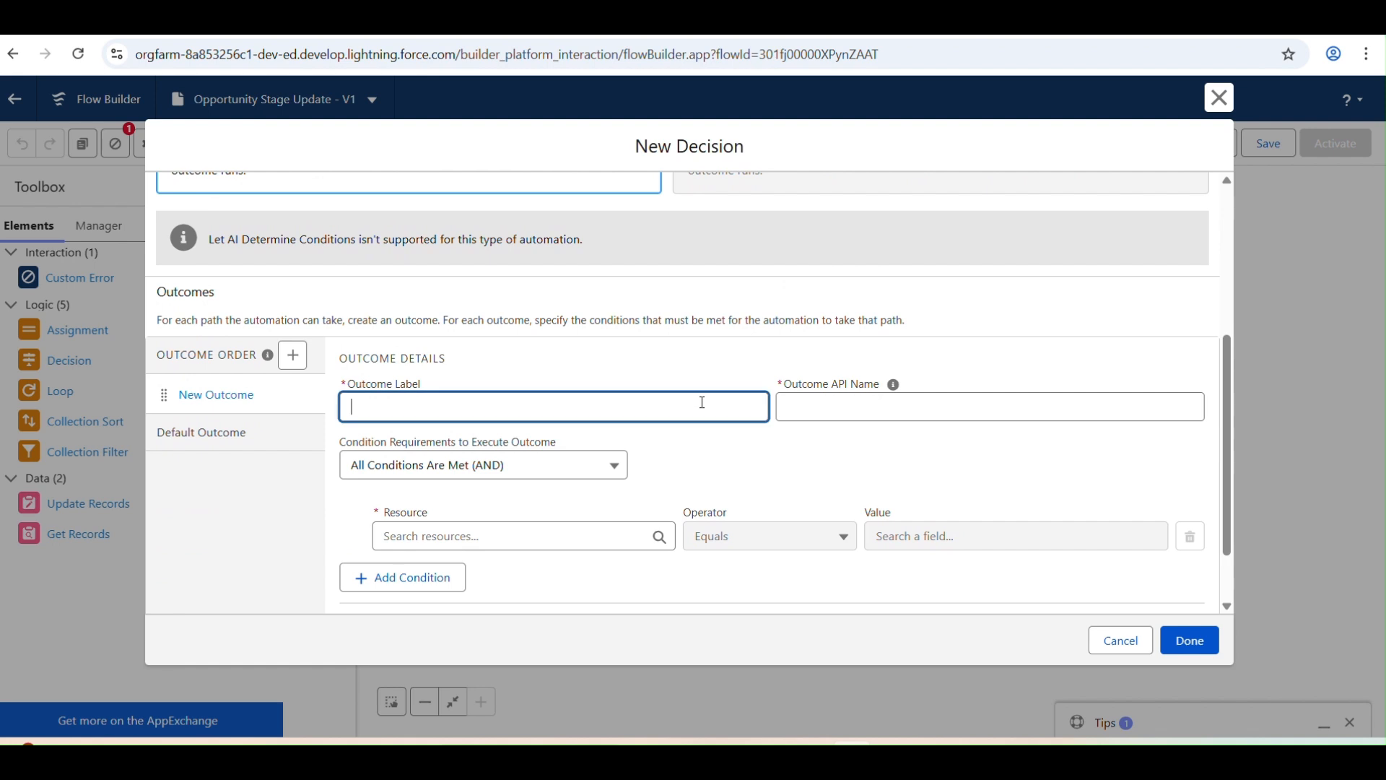
type("checkStageNotEqualToCLoseWon")
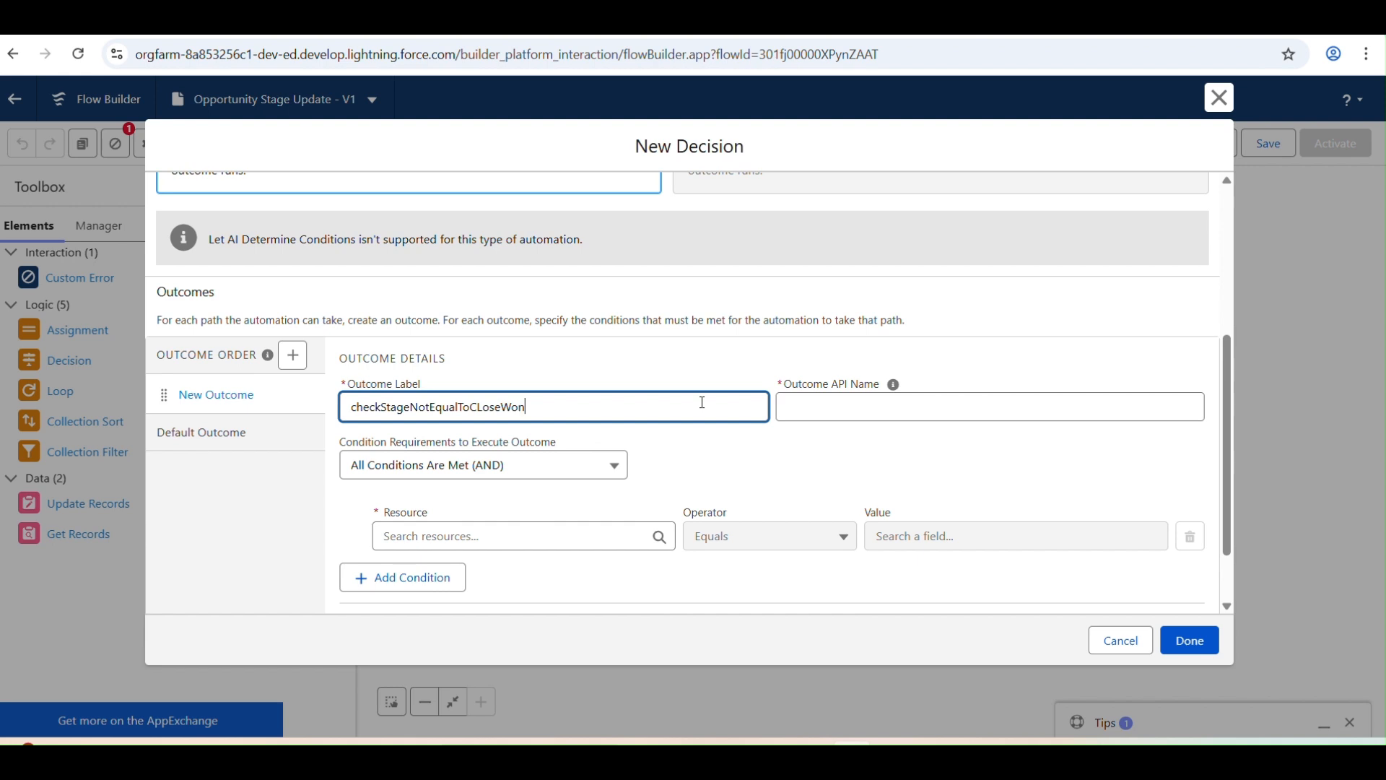
left_click(699, 488)
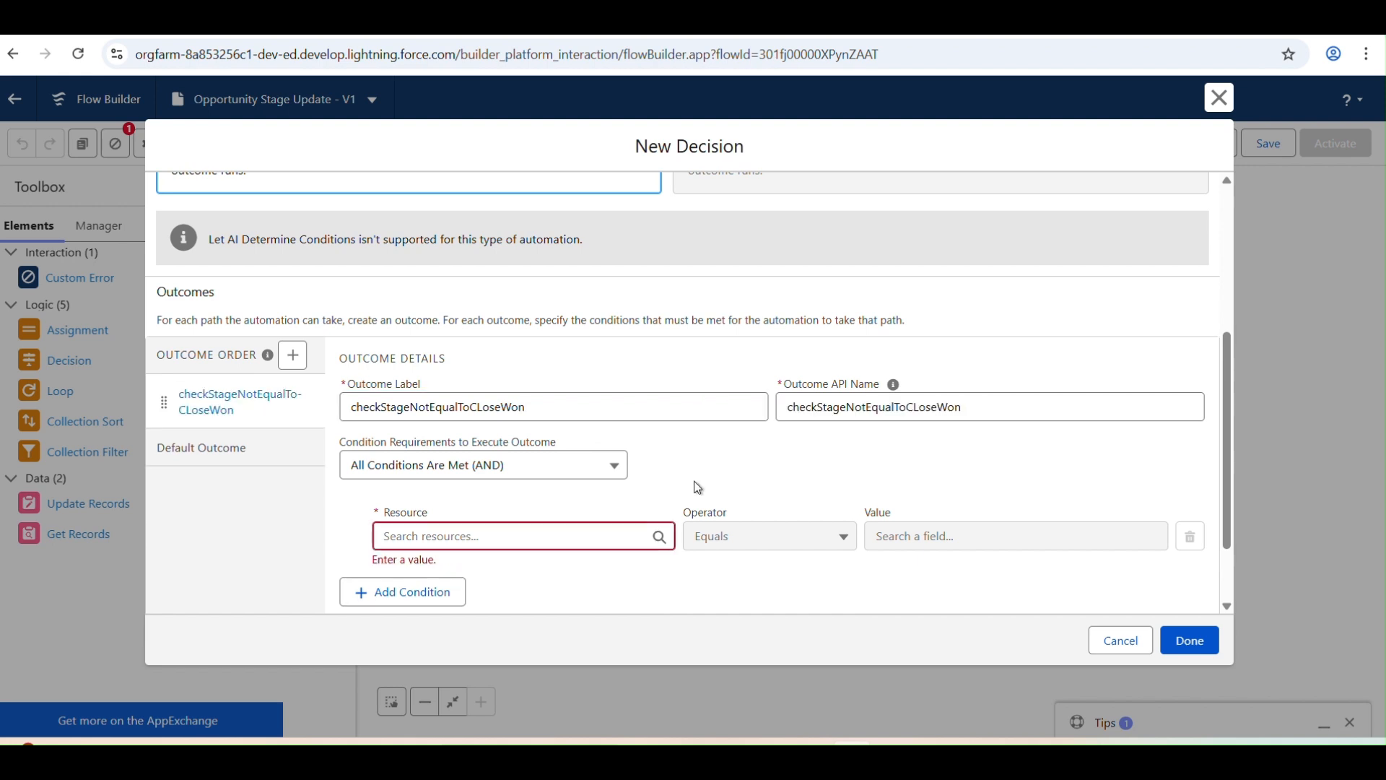
Set the outcome condition's resource to the Stage field of the Triggering Opportunity.
left_click(485, 537)
type("sta")
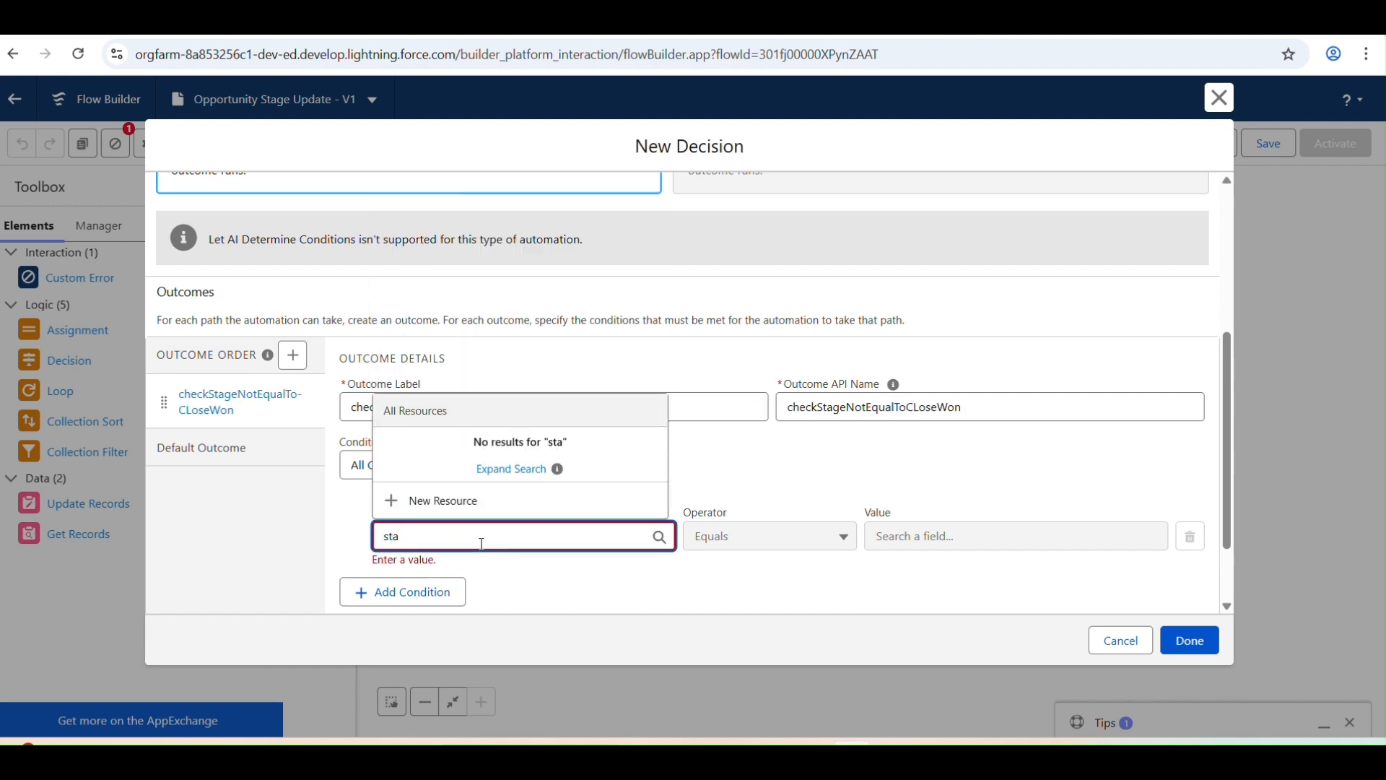
key("BackSpace")
key("BackSpace")
key("BackSpace")
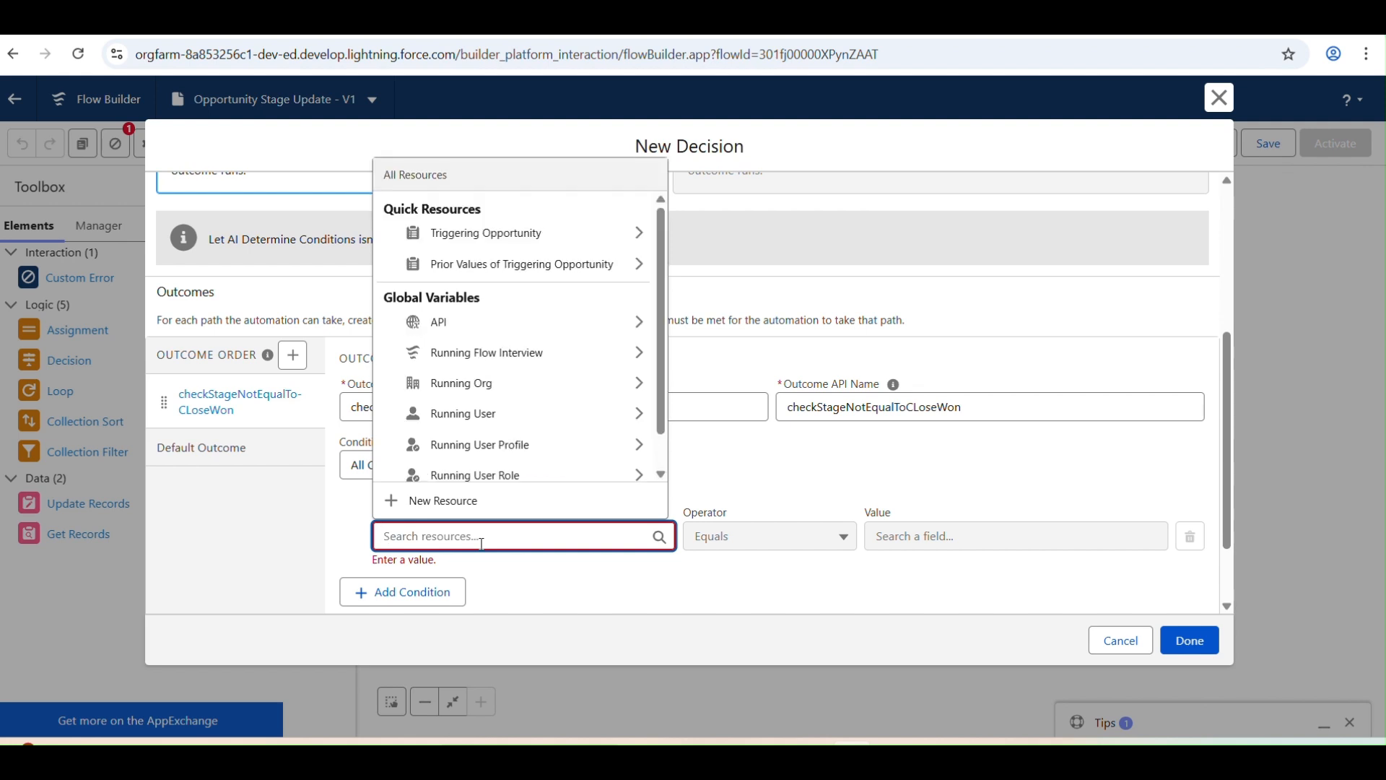
type("tri")
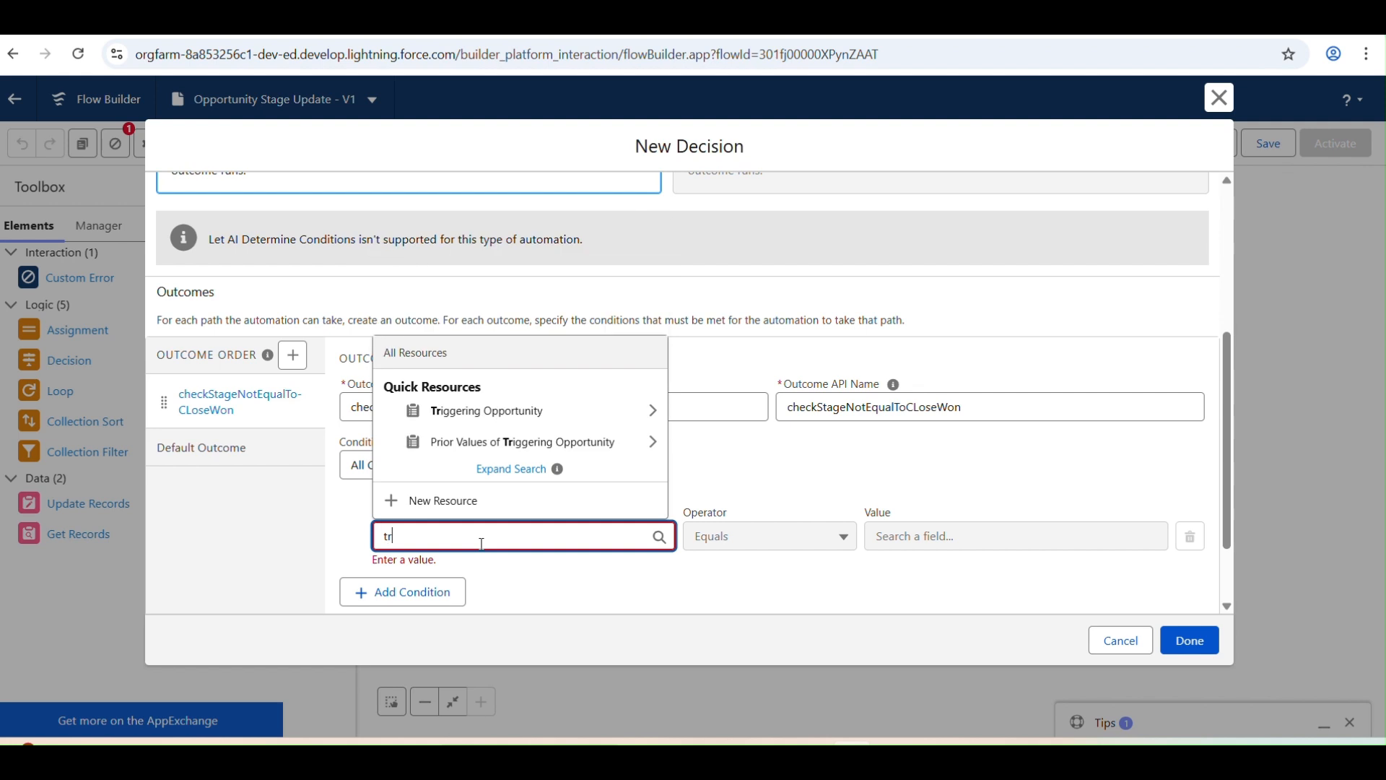
left_click(507, 410)
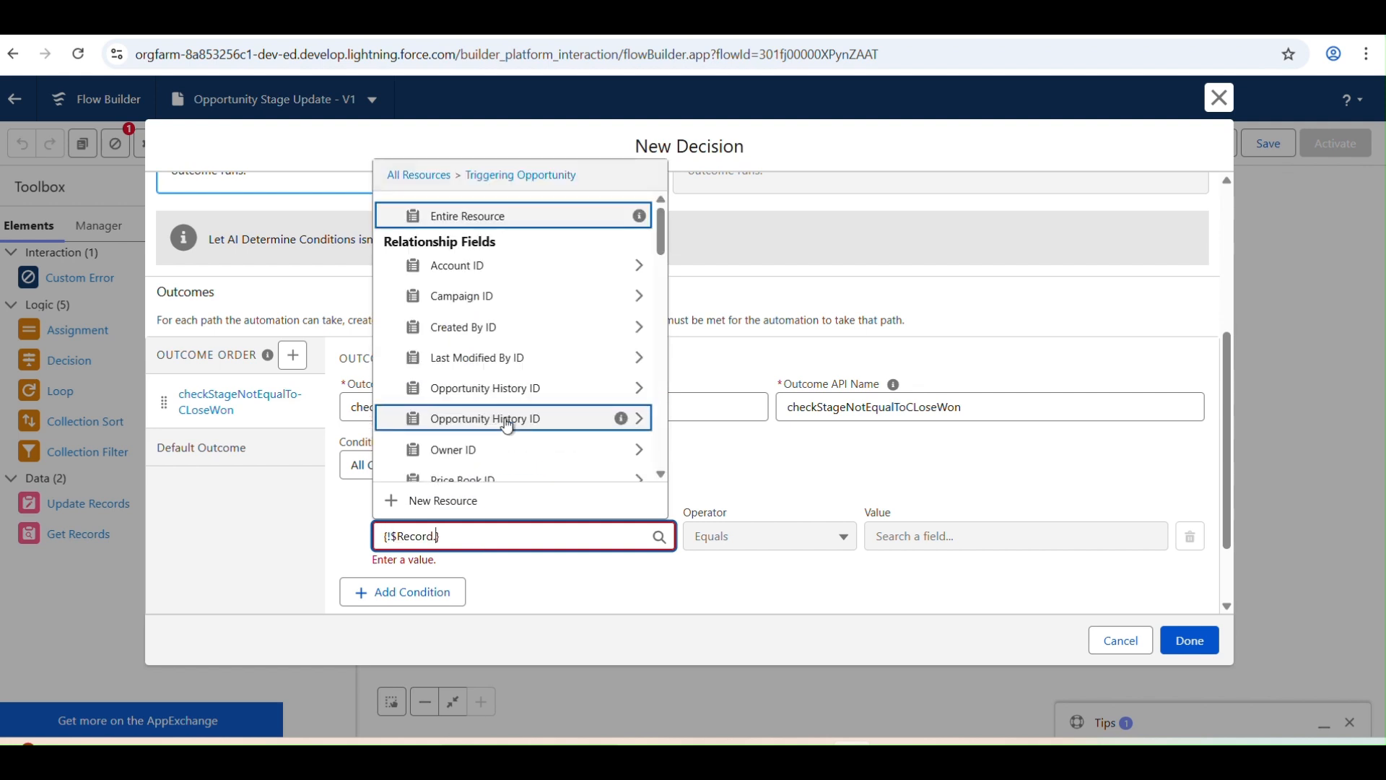
type("sta")
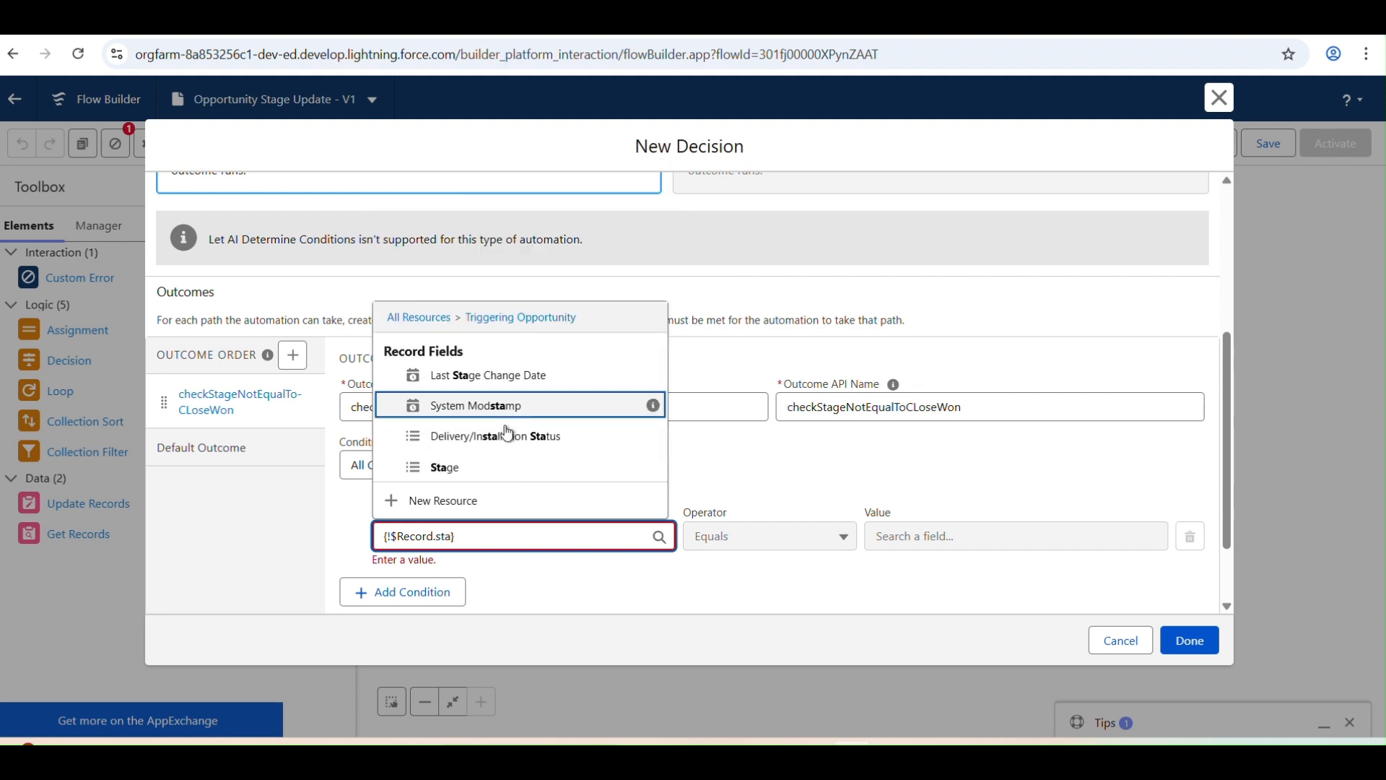
left_click(504, 466)
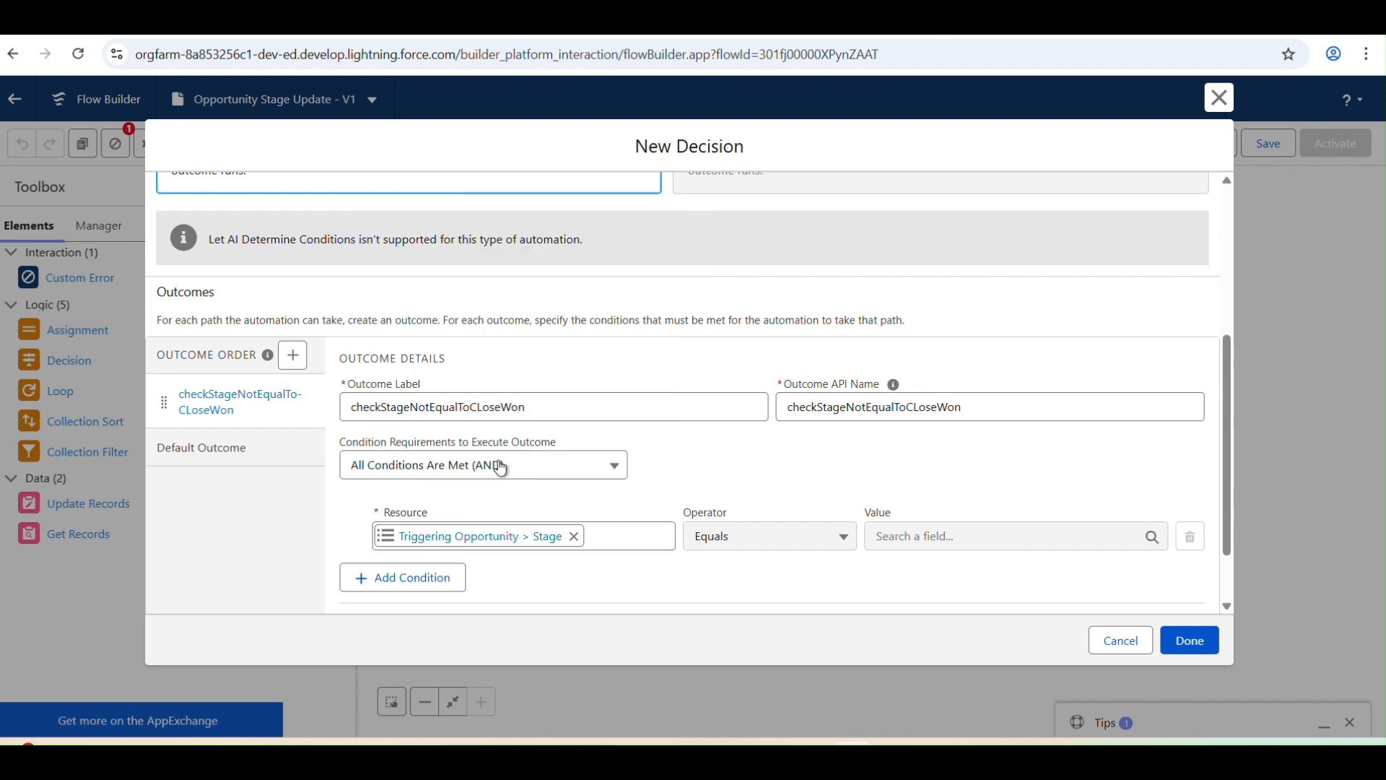
Set the Stage condition's operator to Does Not Equal and its value to Closed Won.
left_click(771, 539)
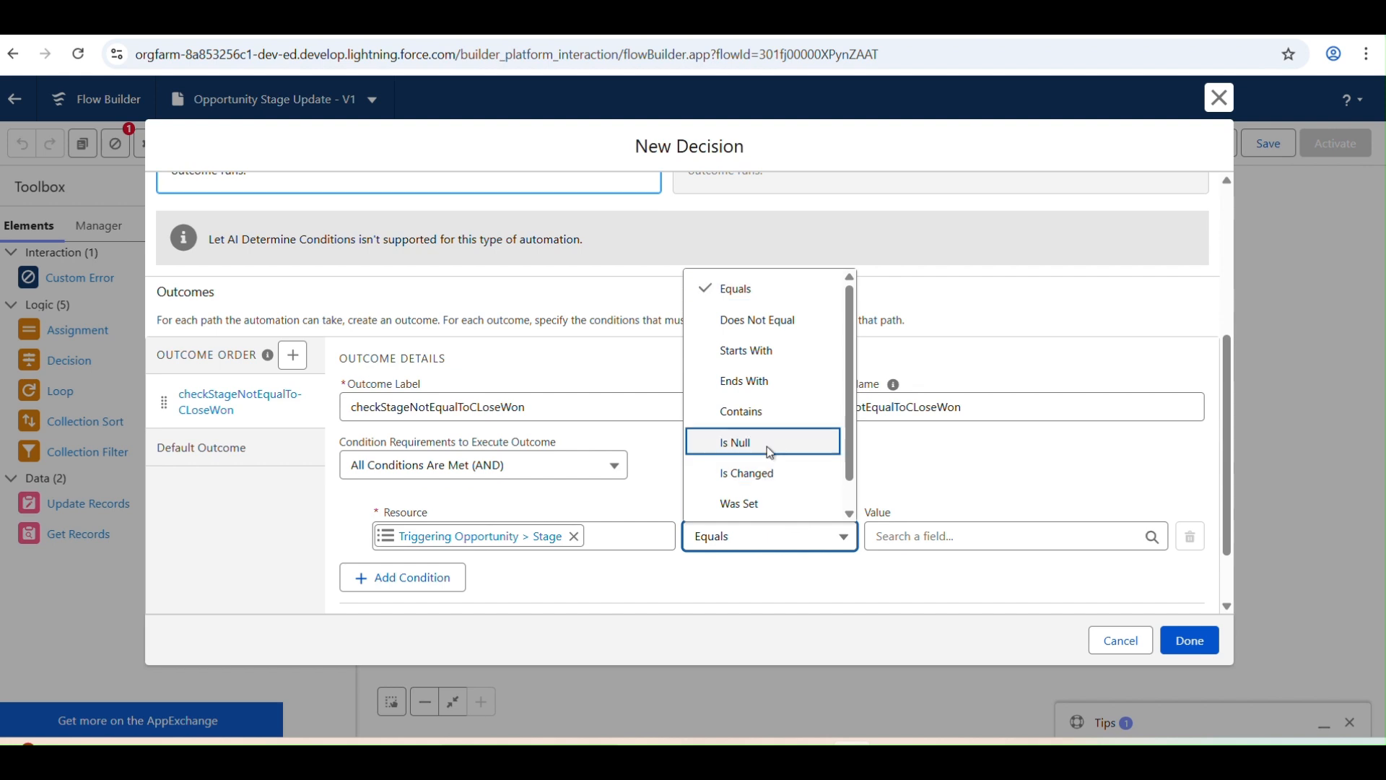
left_click(804, 326)
left_click(934, 543)
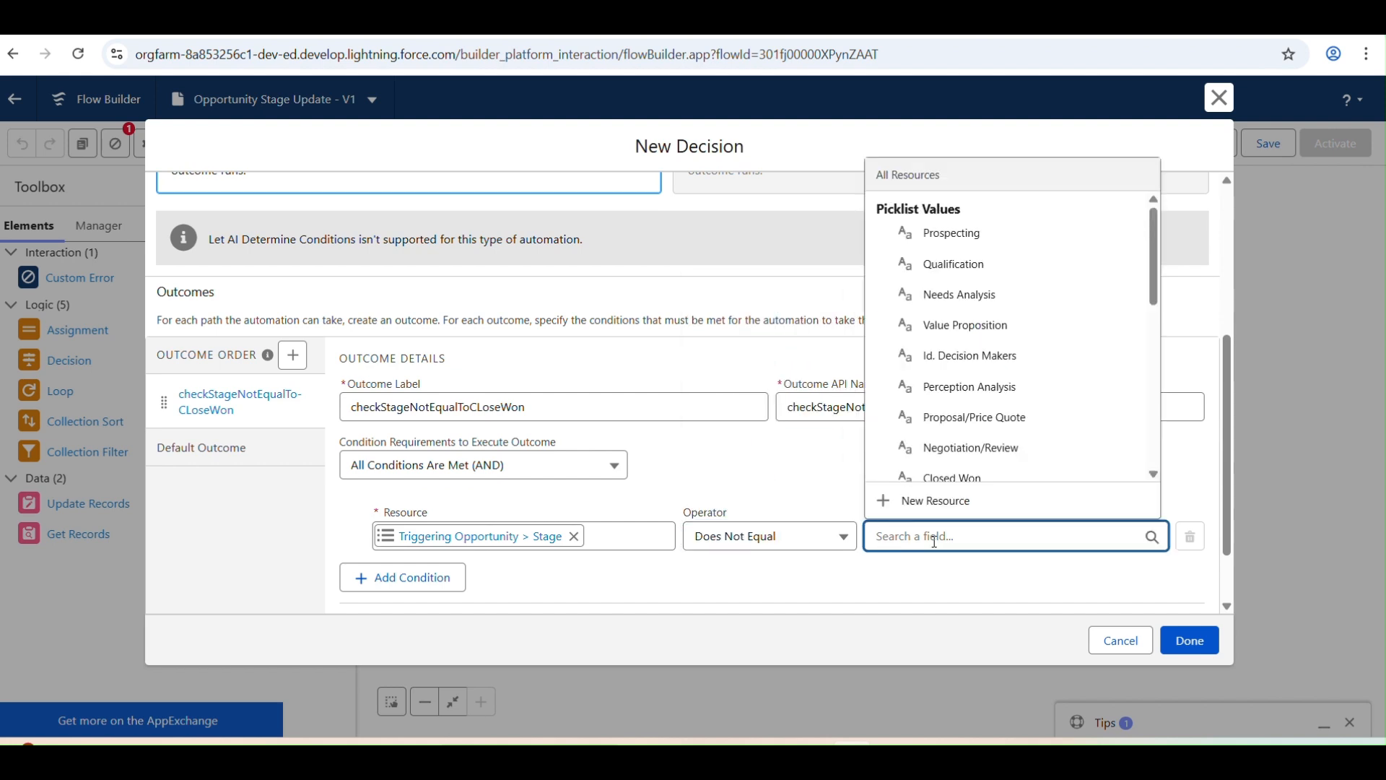
type("Clo")
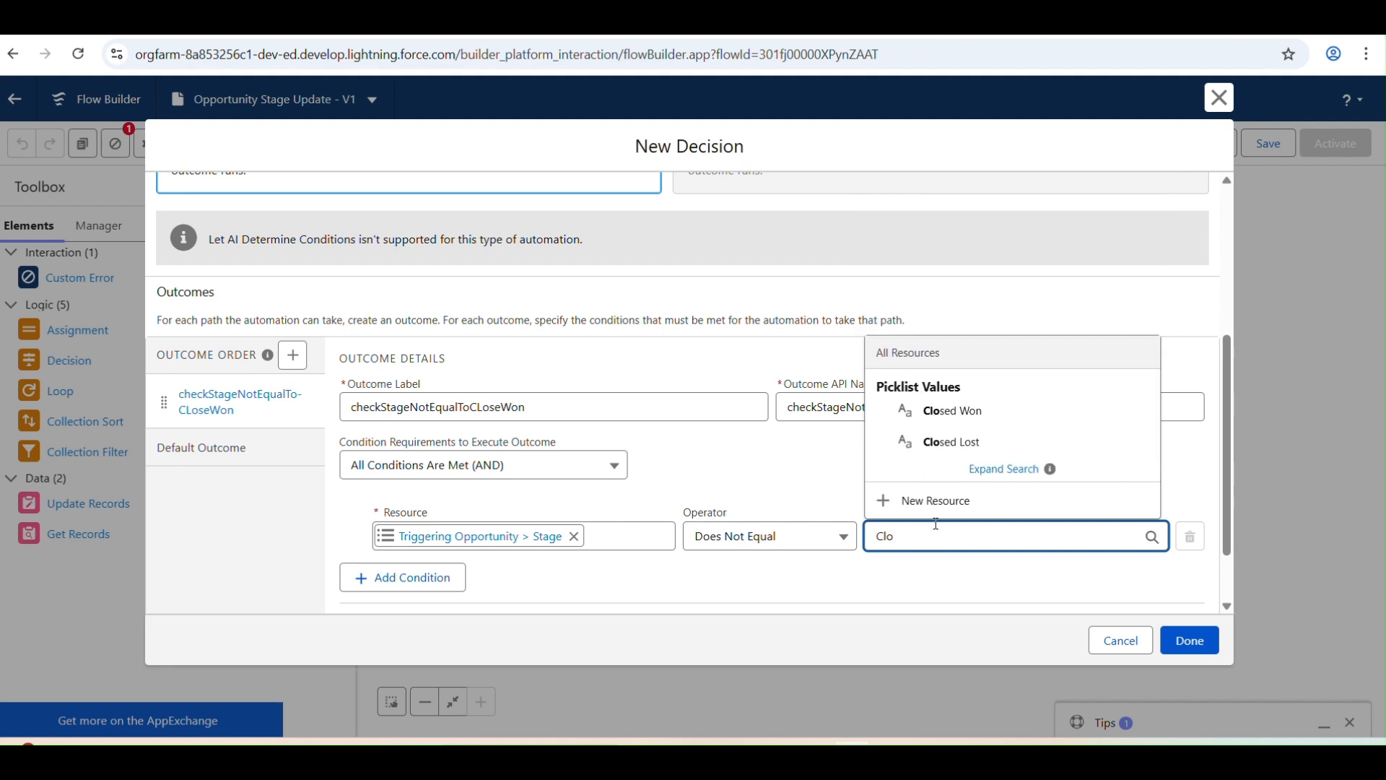
left_click(976, 409)
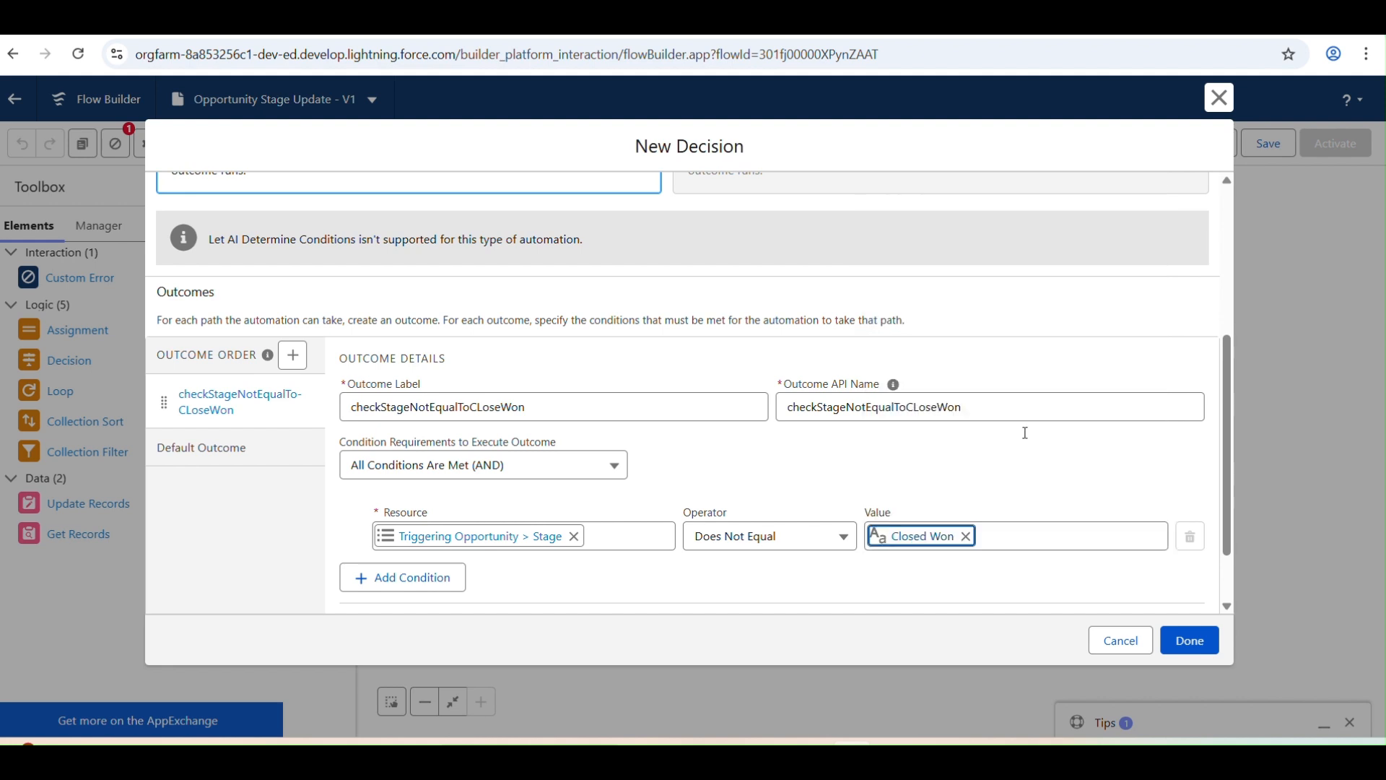
Finish the Check Conditions decision and connect the Start element to it.
left_click(1178, 642)
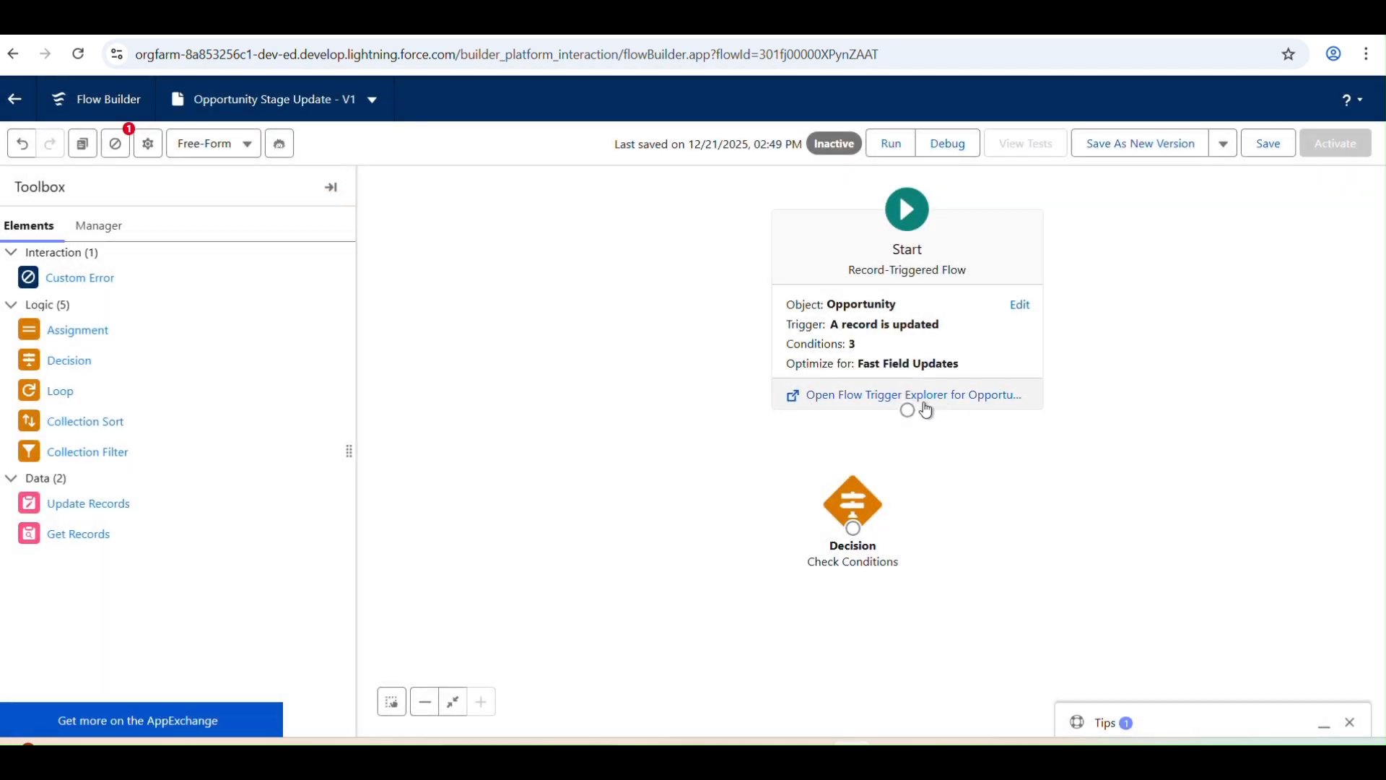
left_click_drag(894, 416, 853, 500)
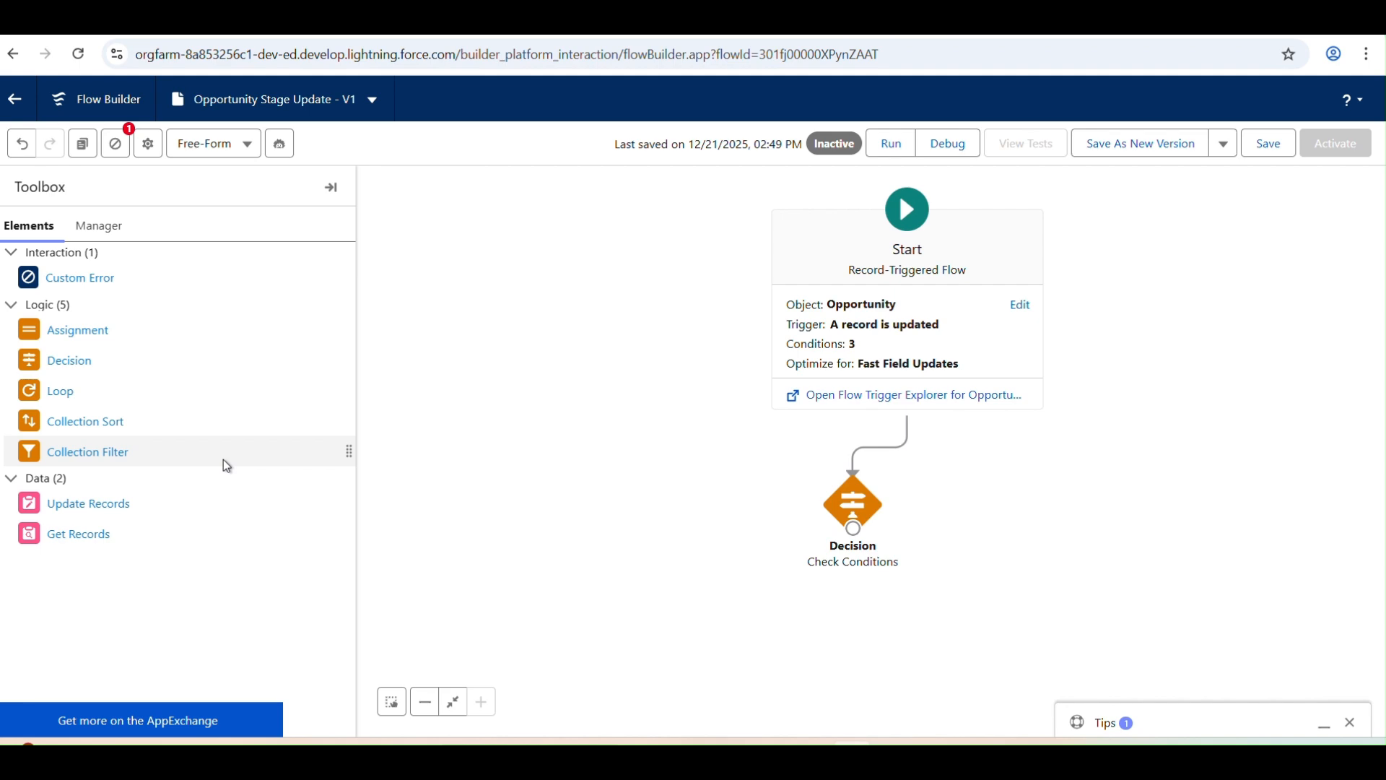
Review when the flow runs and what it is optimized for in the Start element's configuration.
double_click(890, 311)
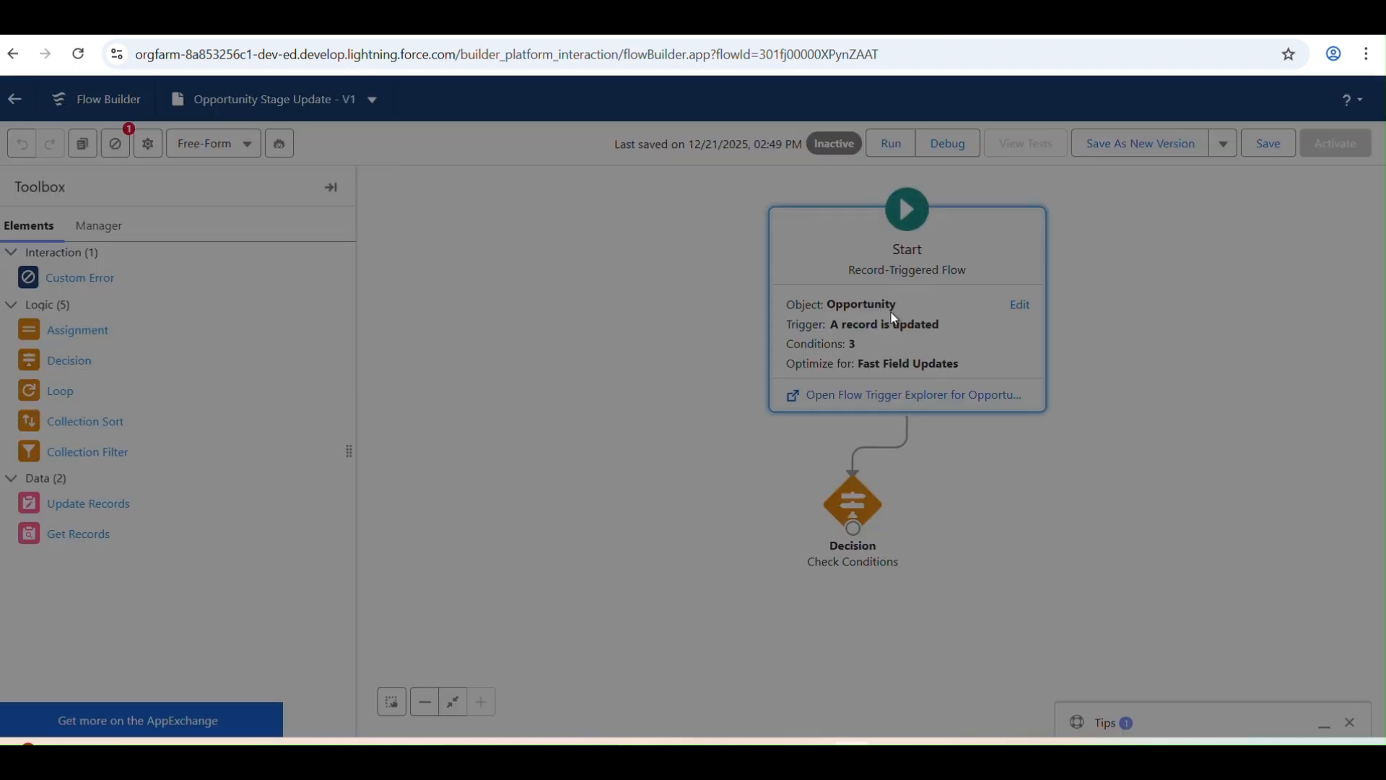
scroll(806, 580, "down", 8)
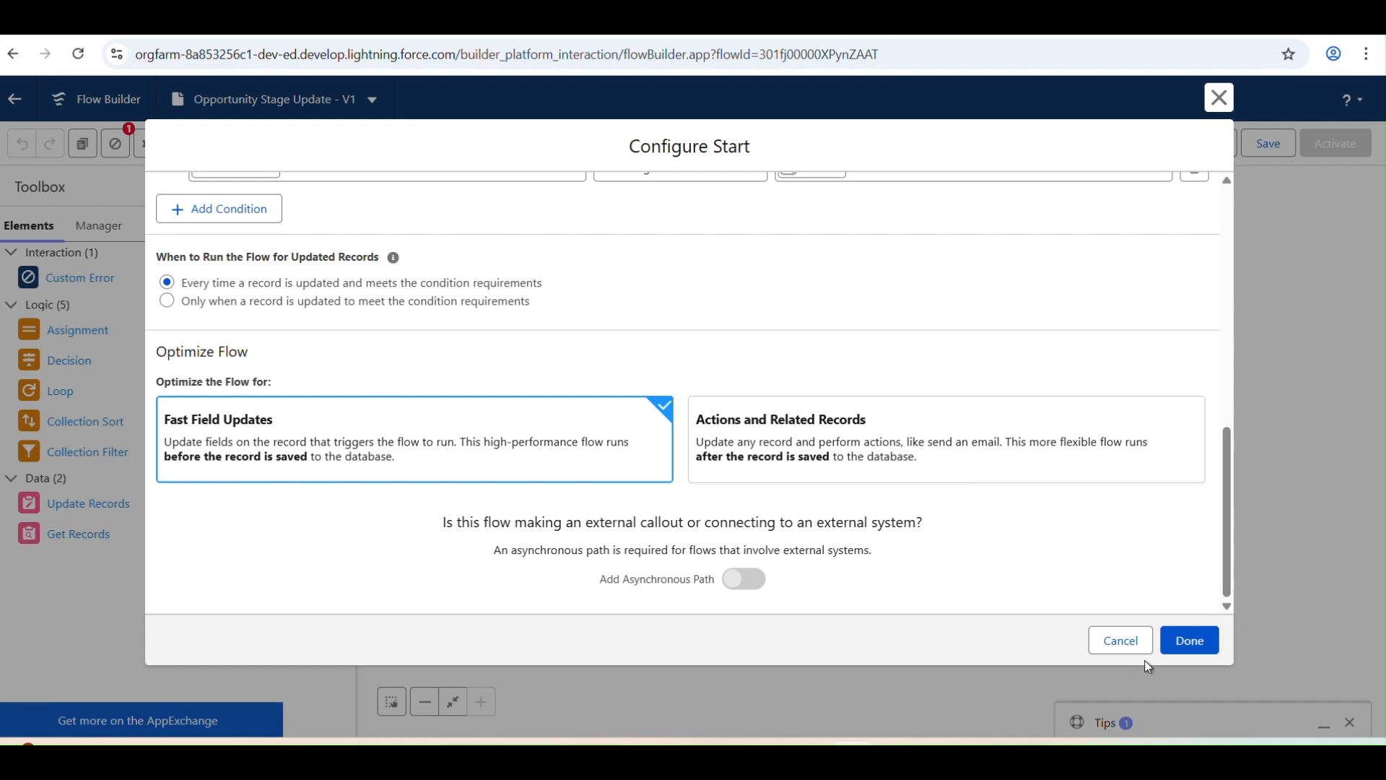
left_click(1121, 641)
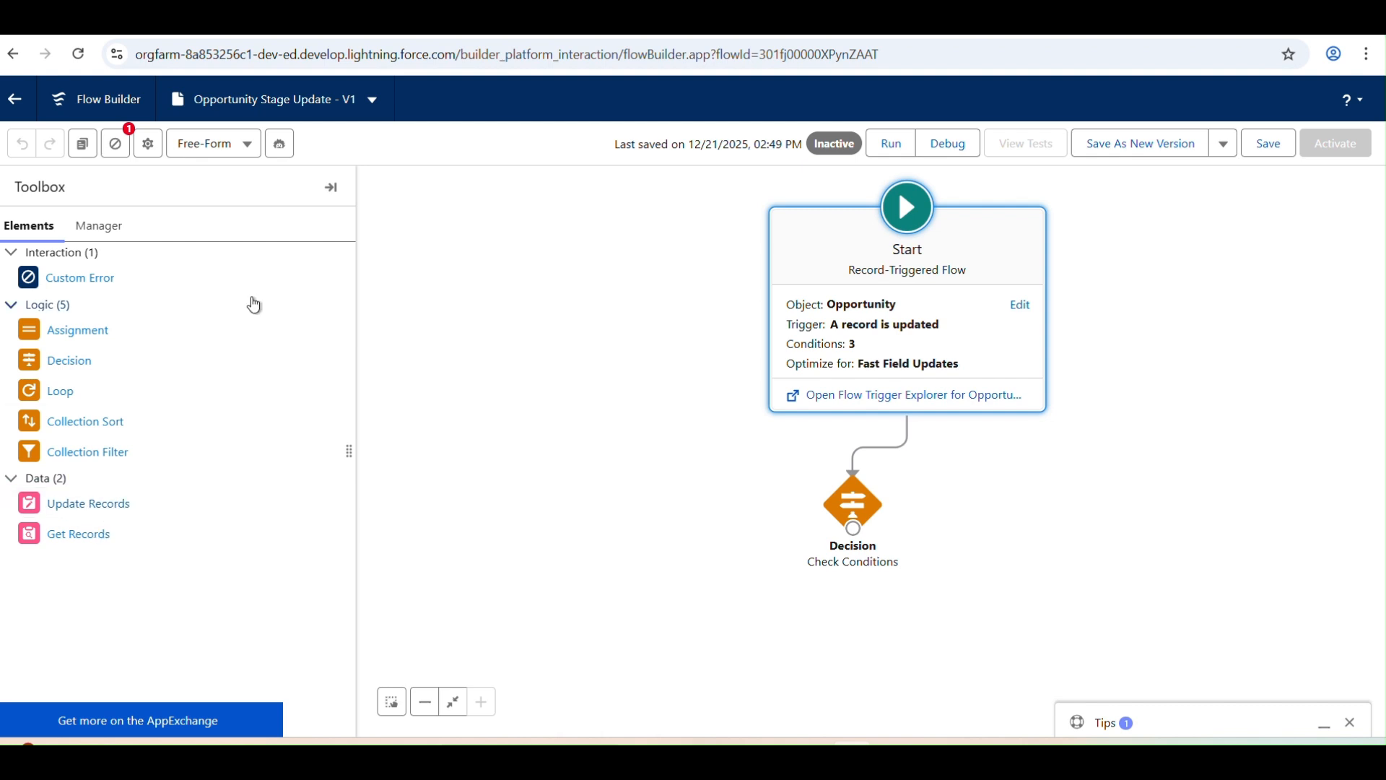
left_click_drag(98, 331, 718, 581)
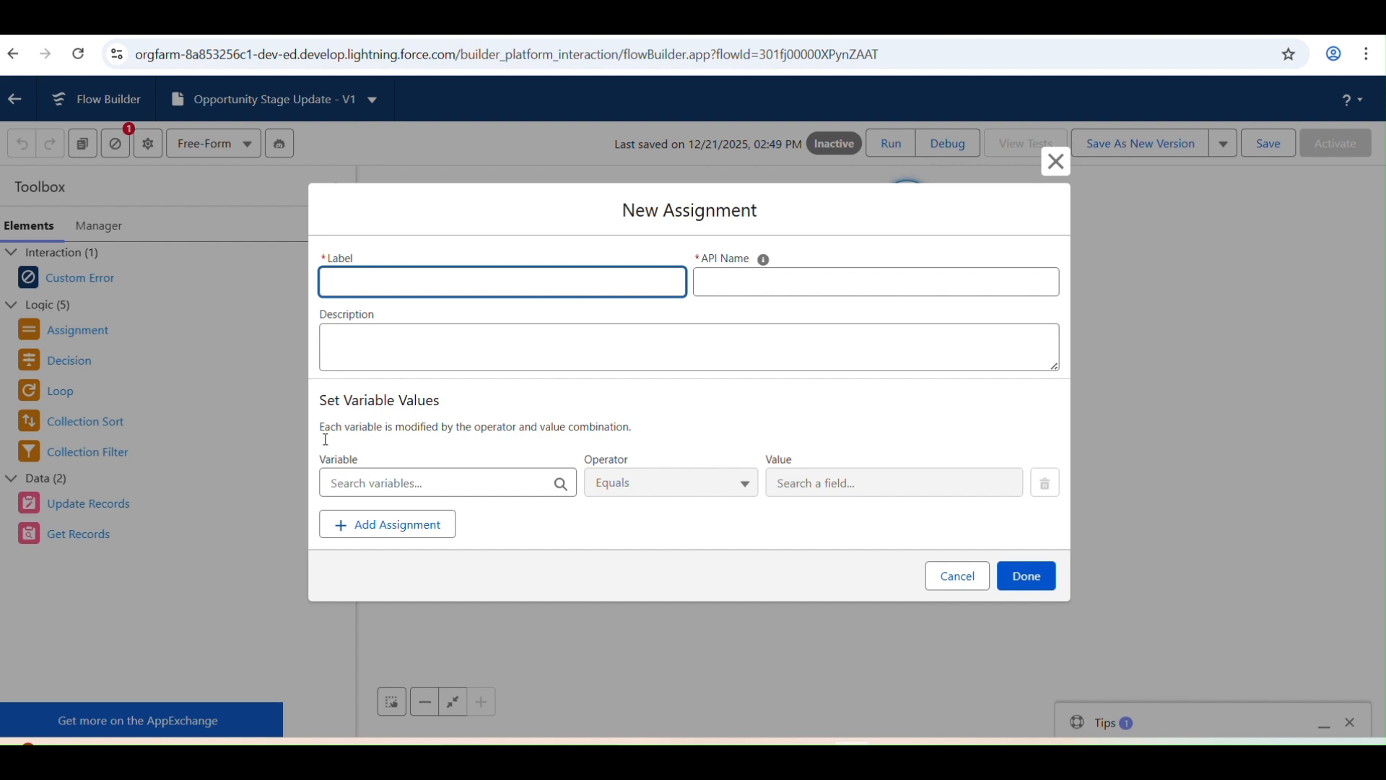
left_click(1064, 171)
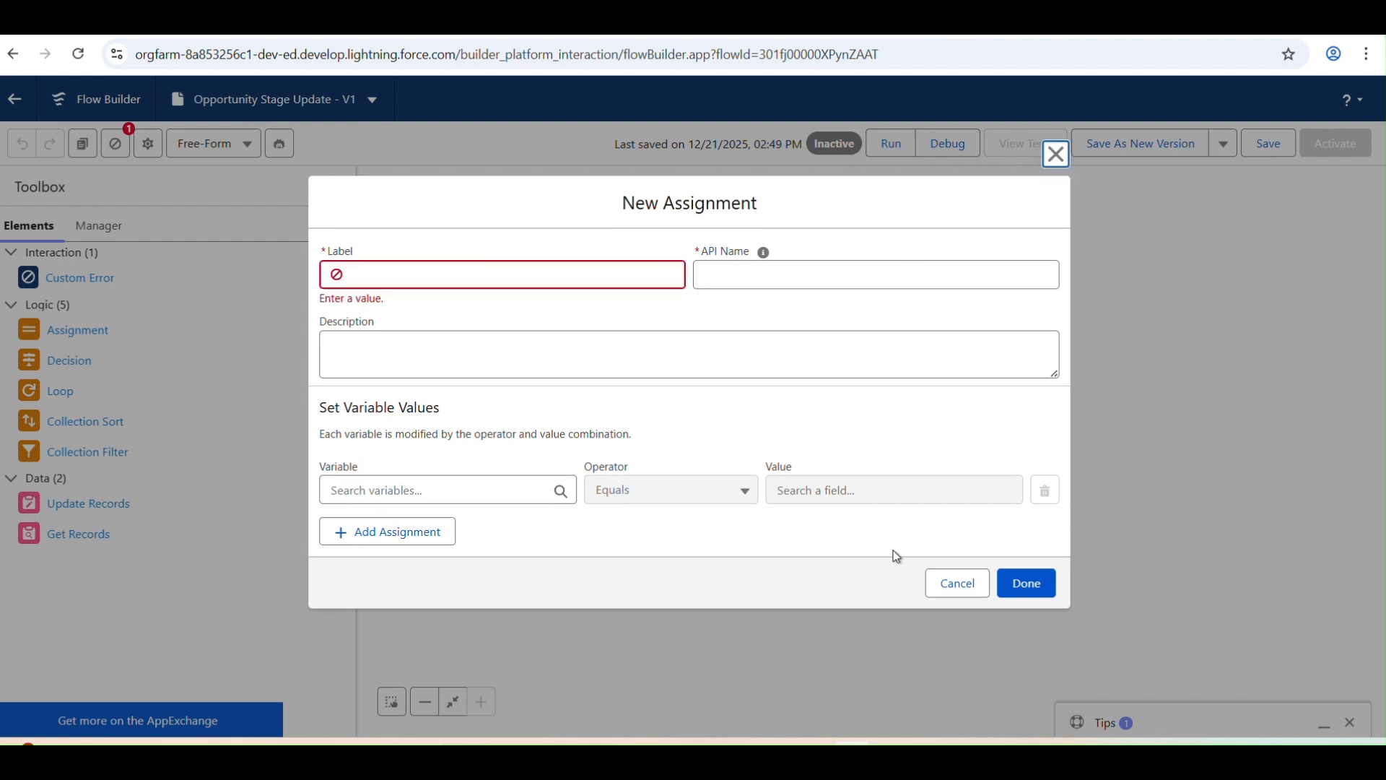
left_click(970, 584)
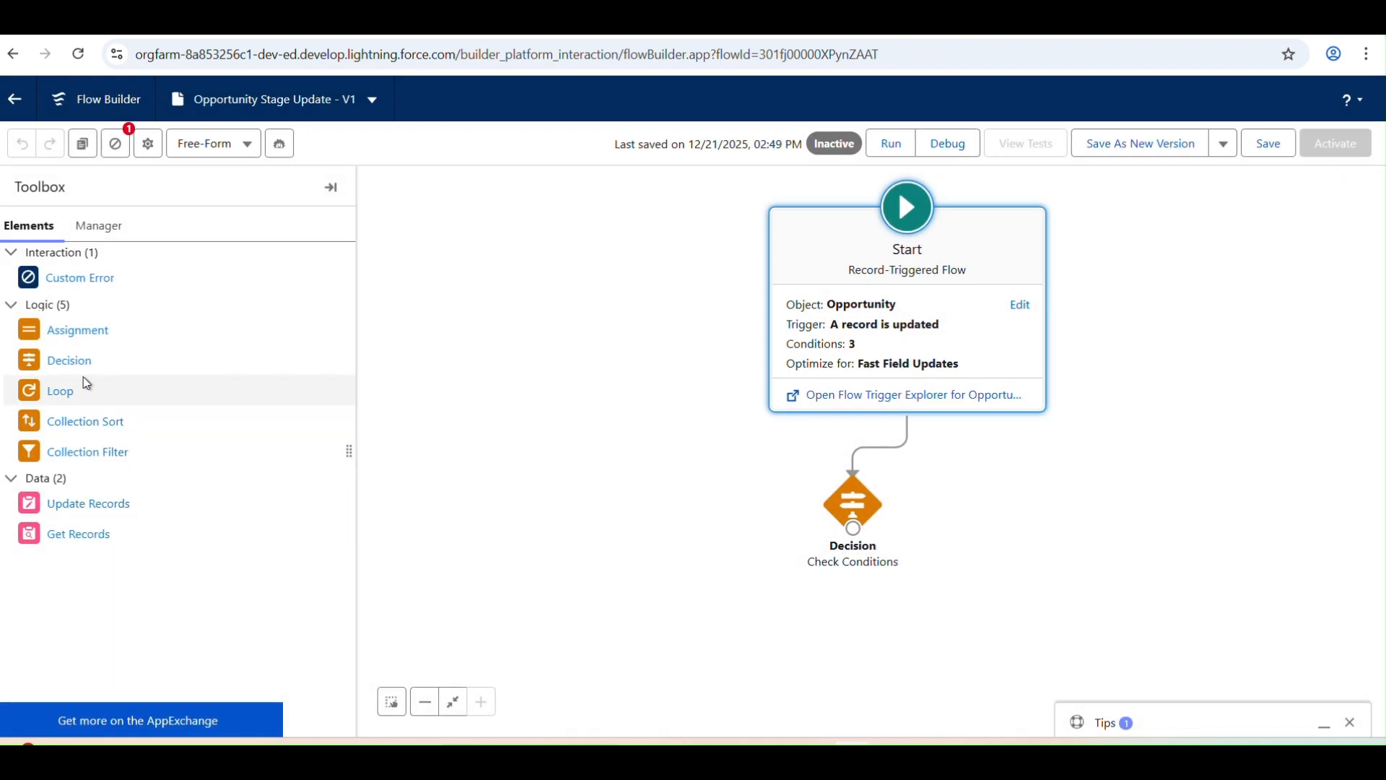
Add an Assignment element labelled UpdateStage below the decision and set its variable to the Triggering Opportunity's Stage field.
left_click_drag(69, 360, 717, 591)
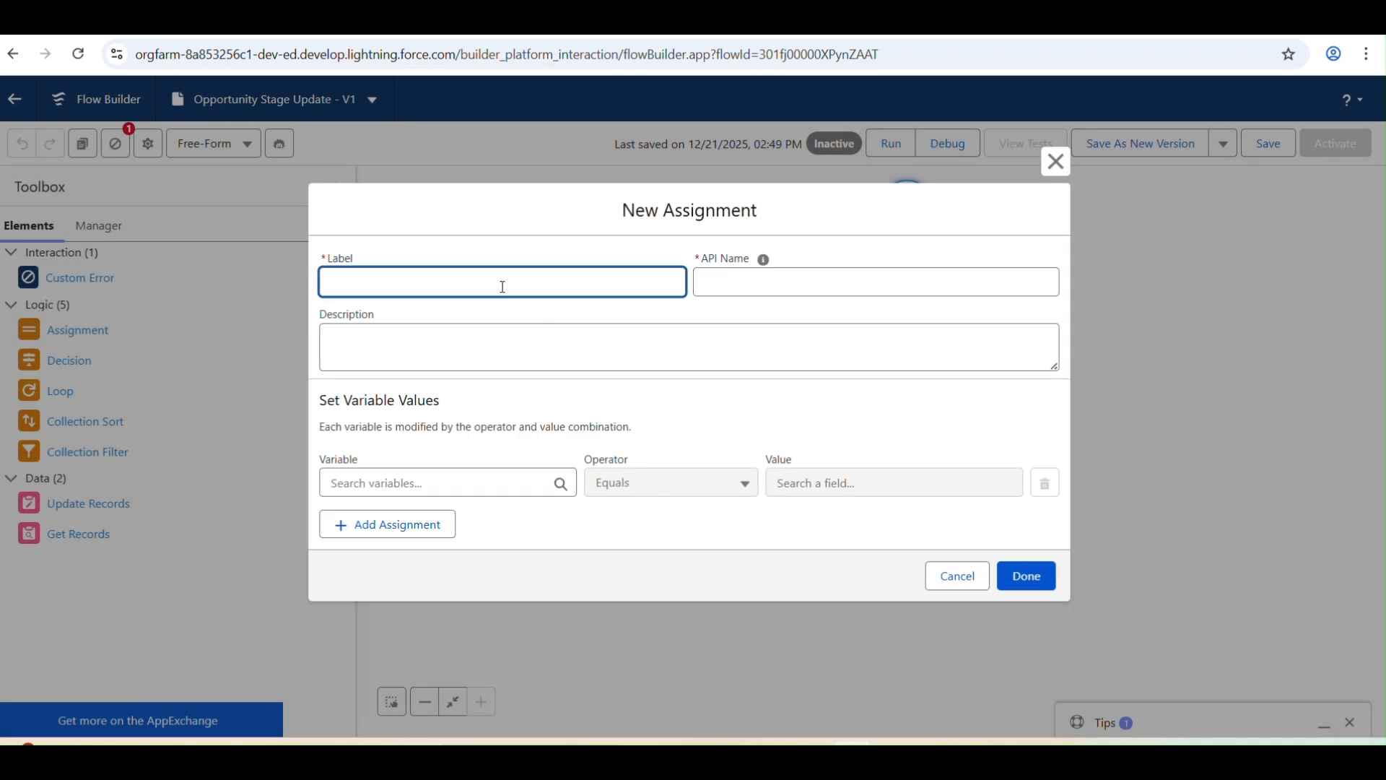
type("UpdateStage")
left_click(492, 482)
type("sta")
key("BackSpace")
key("BackSpace")
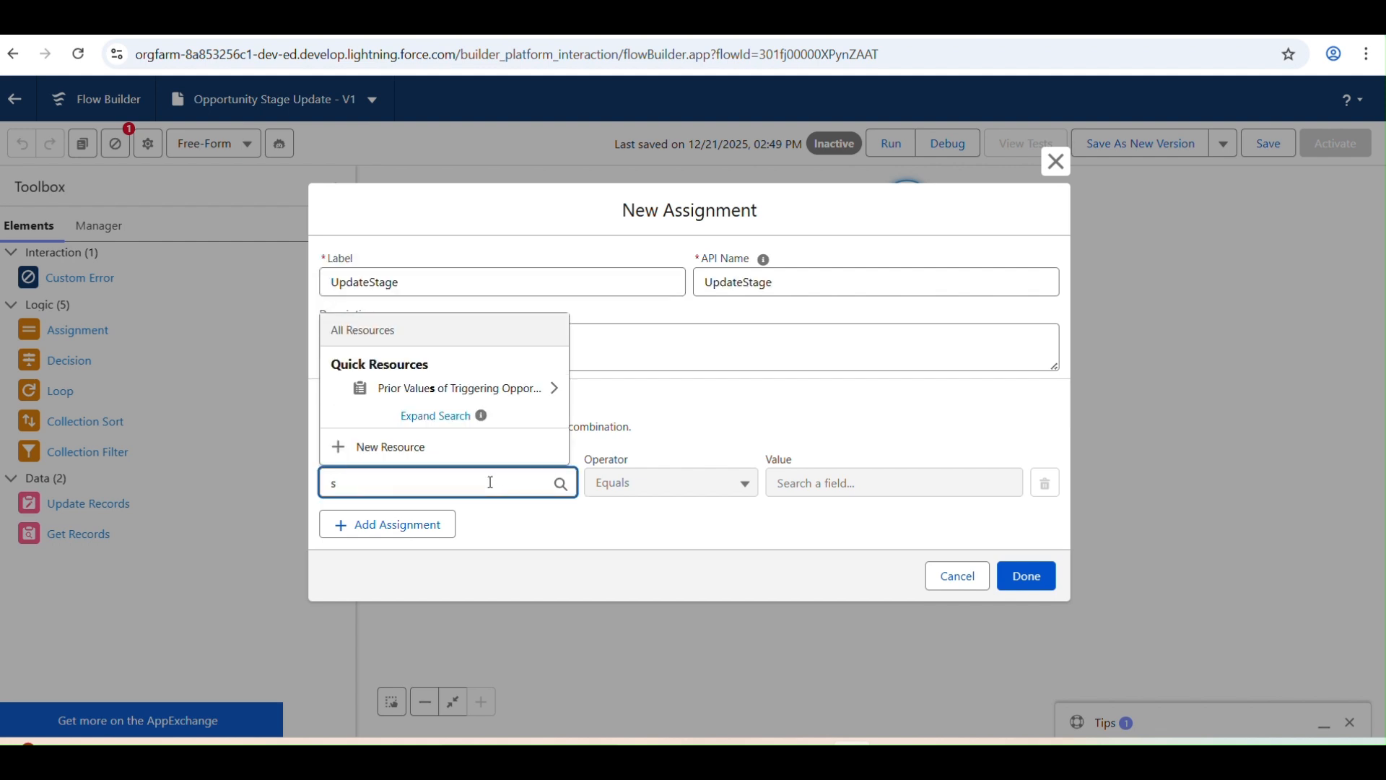
key("BackSpace")
type("tri")
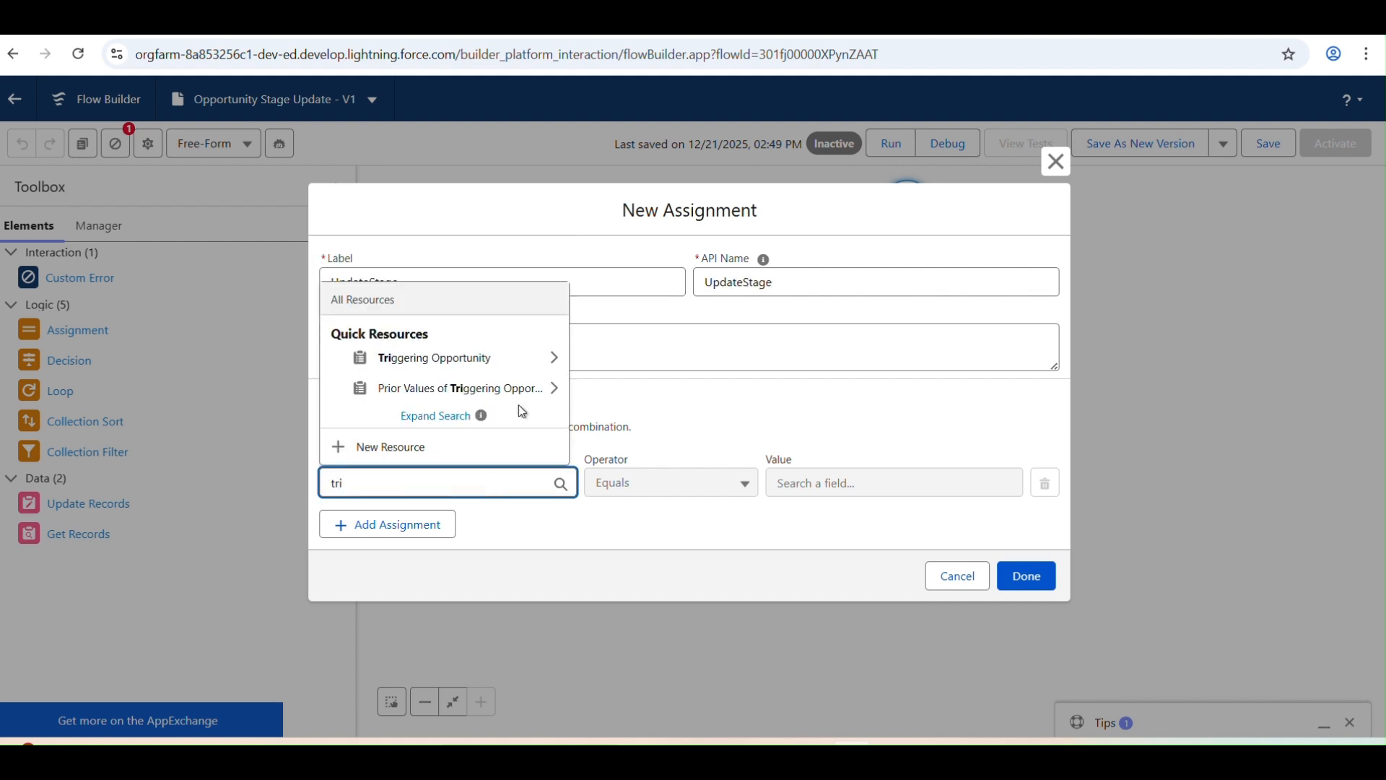
left_click(514, 357)
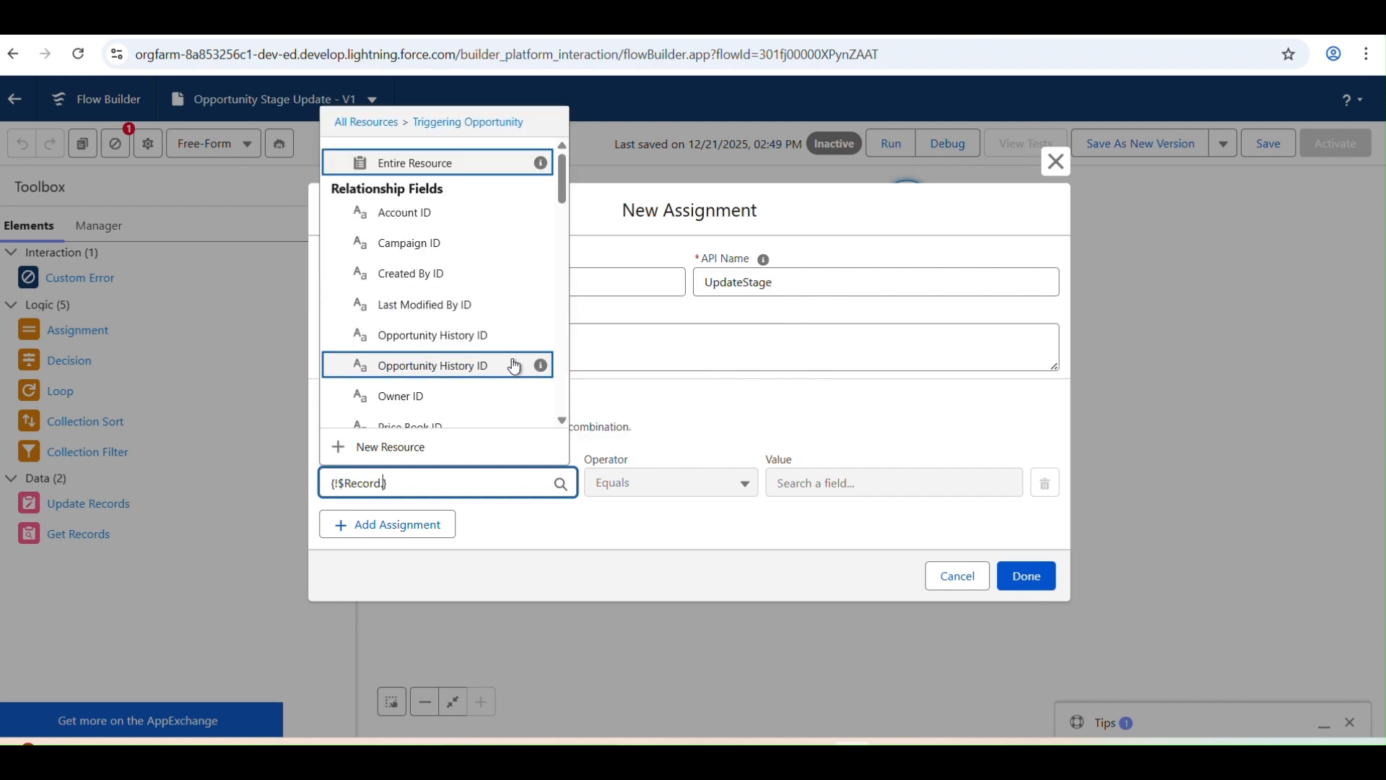
type(".stag")
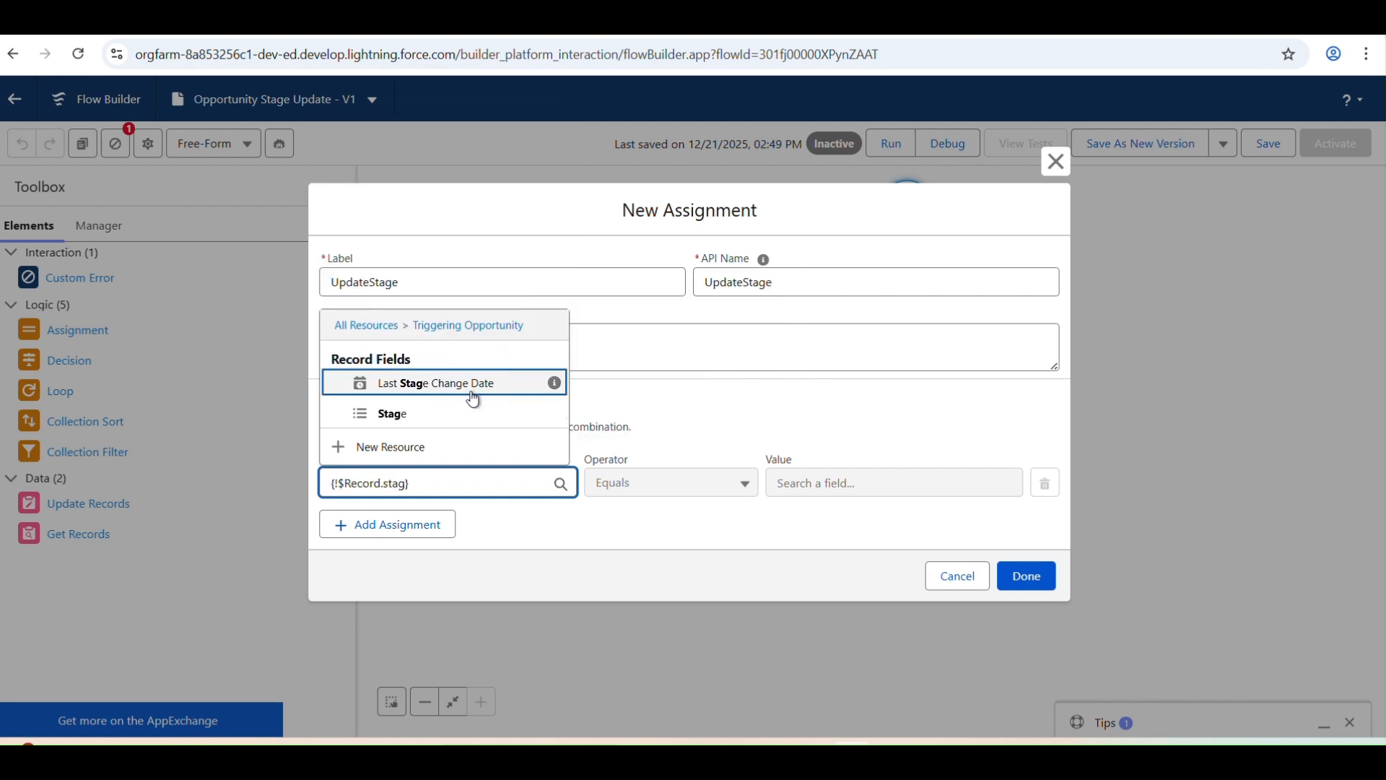
left_click(455, 413)
Assign the value Closed Won to the Stage variable and finish the UpdateStage assignment.
left_click(825, 486)
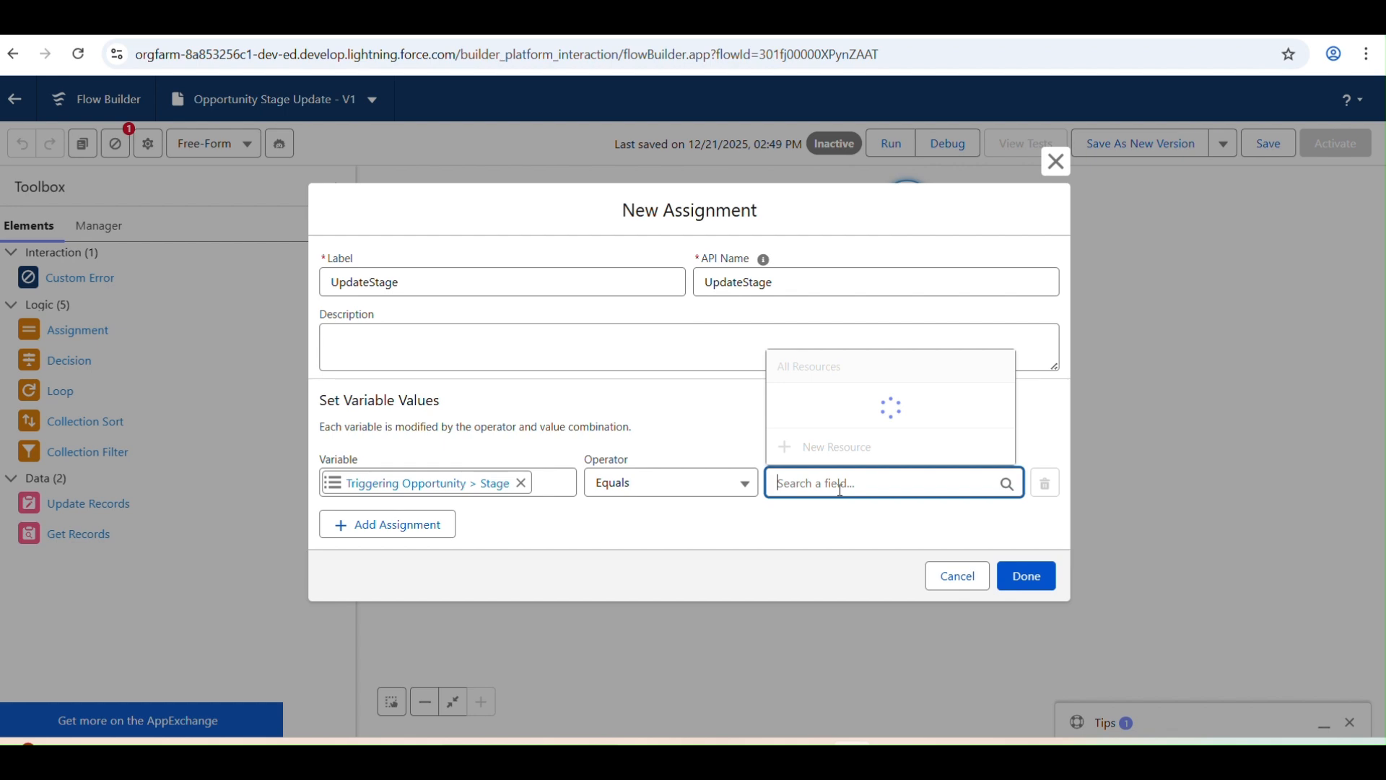
type("clo")
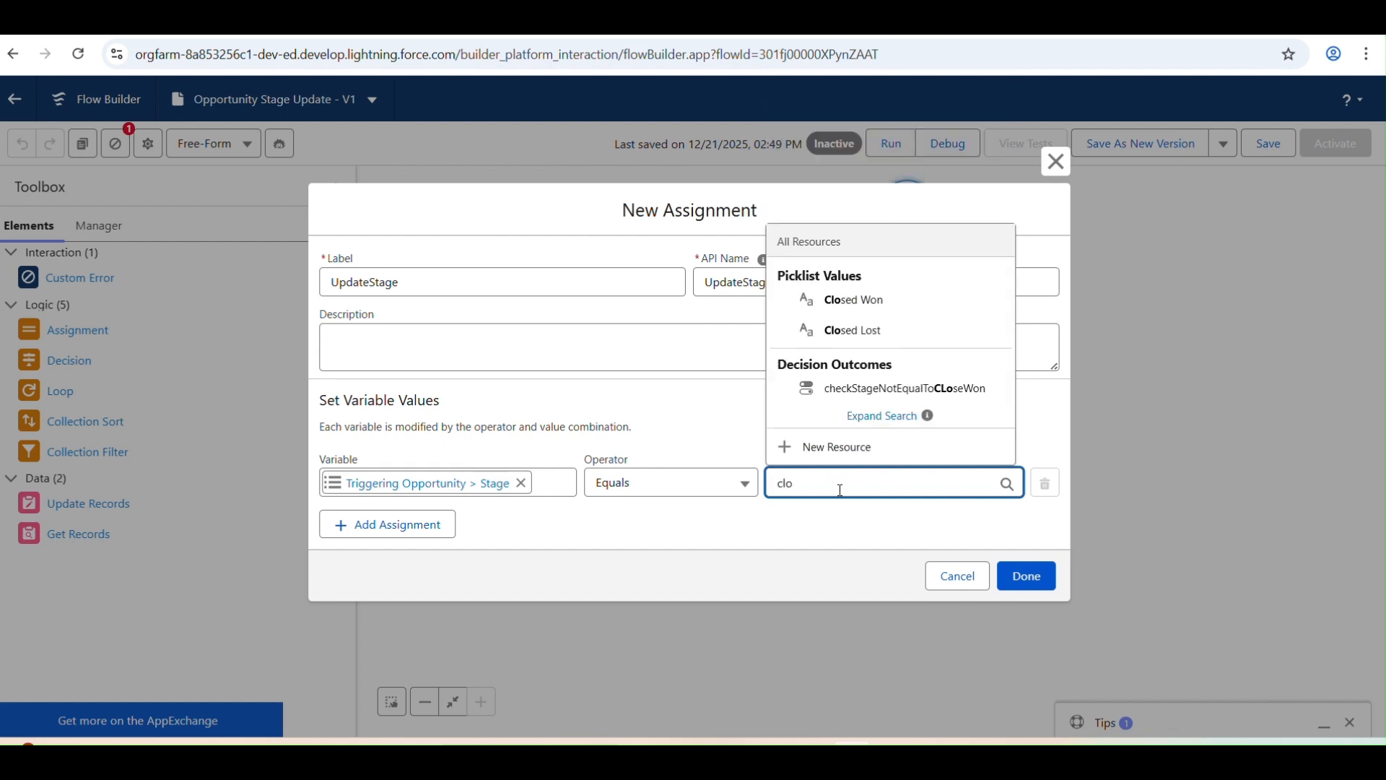
left_click(900, 294)
left_click(1027, 577)
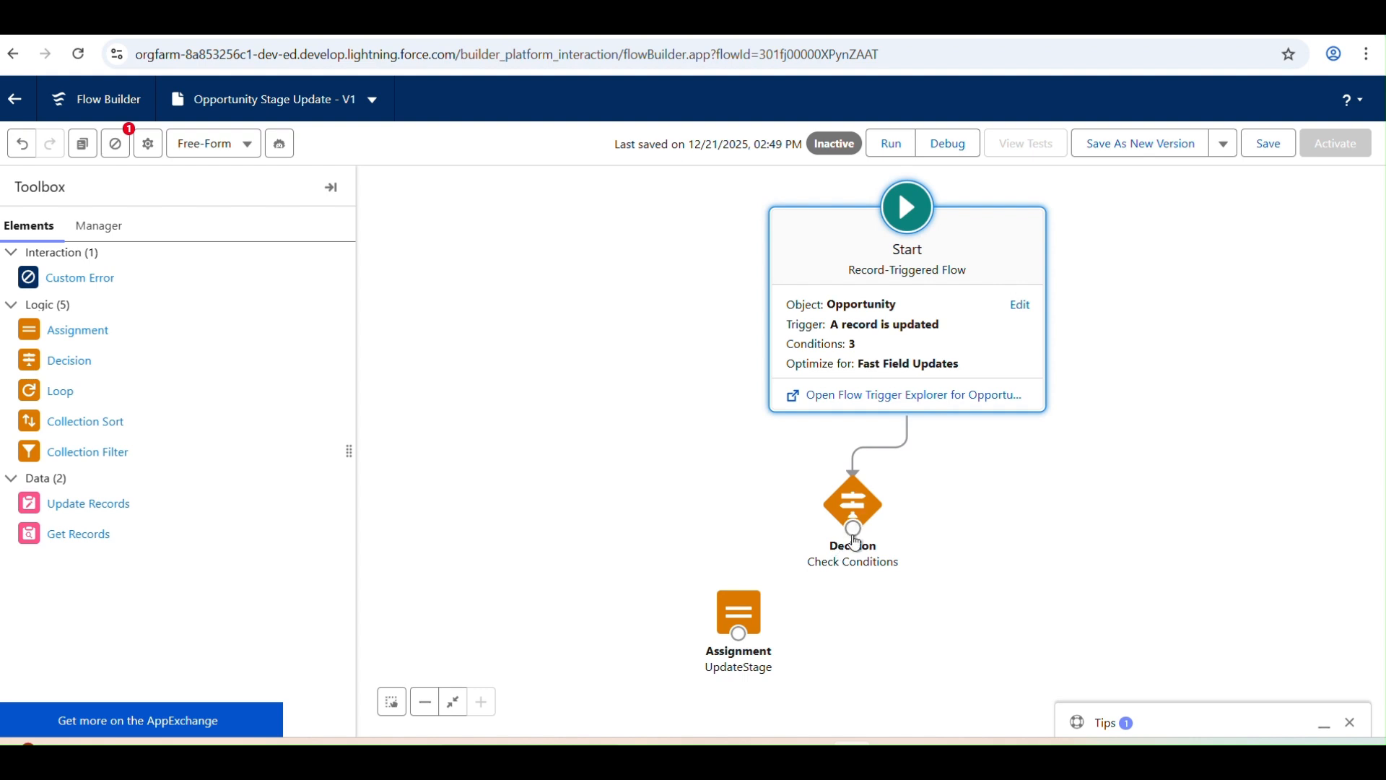
Connect the Check Conditions decision to the UpdateStage assignment using the checkStageNotEqualToCLoseWon outcome.
double_click(738, 616)
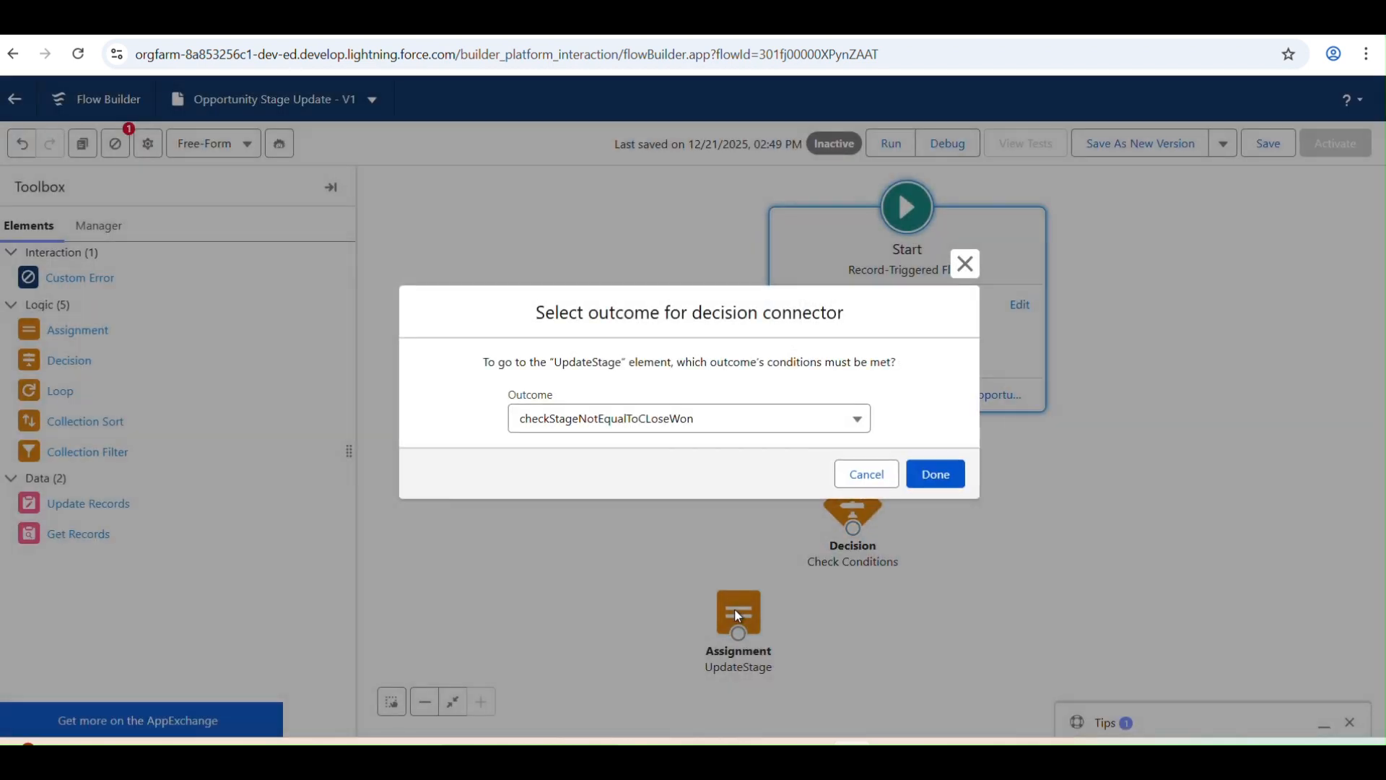
left_click(770, 429)
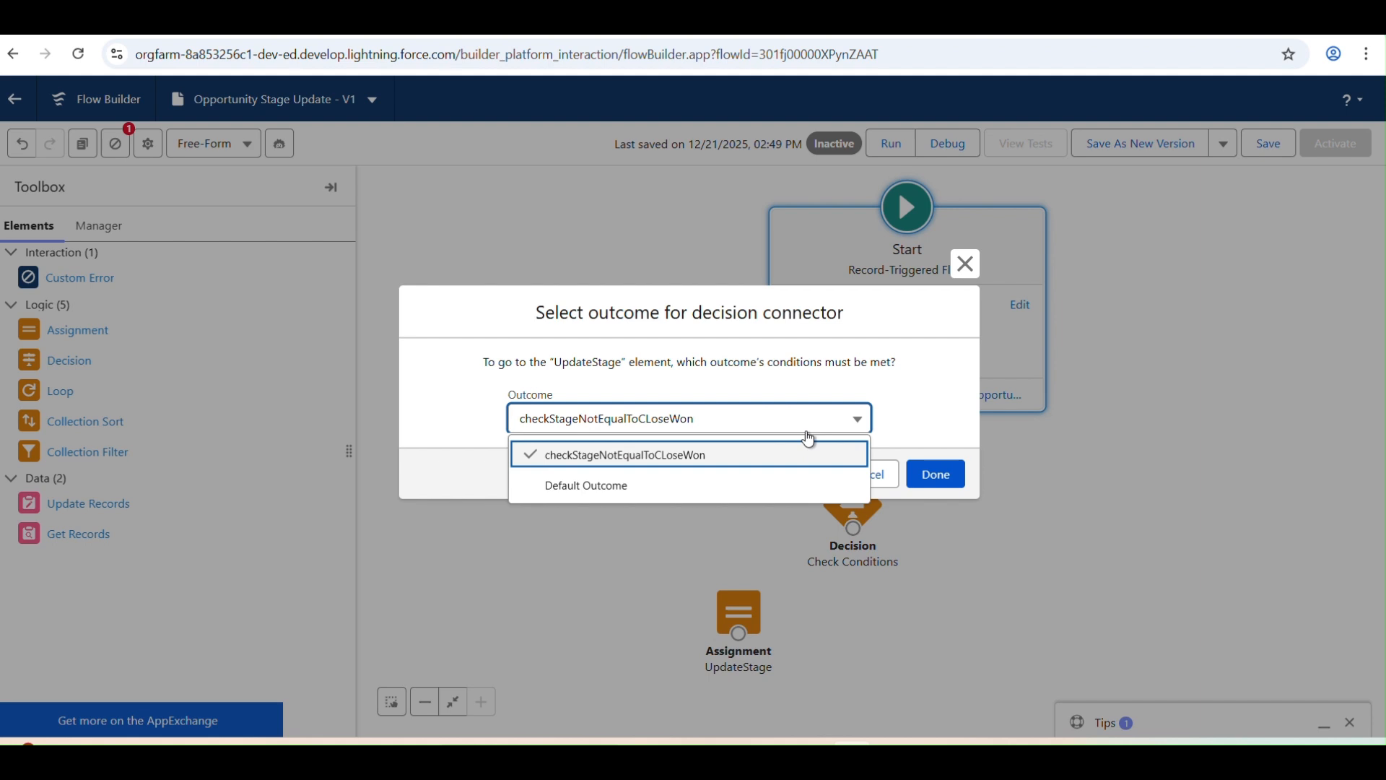
left_click(935, 478)
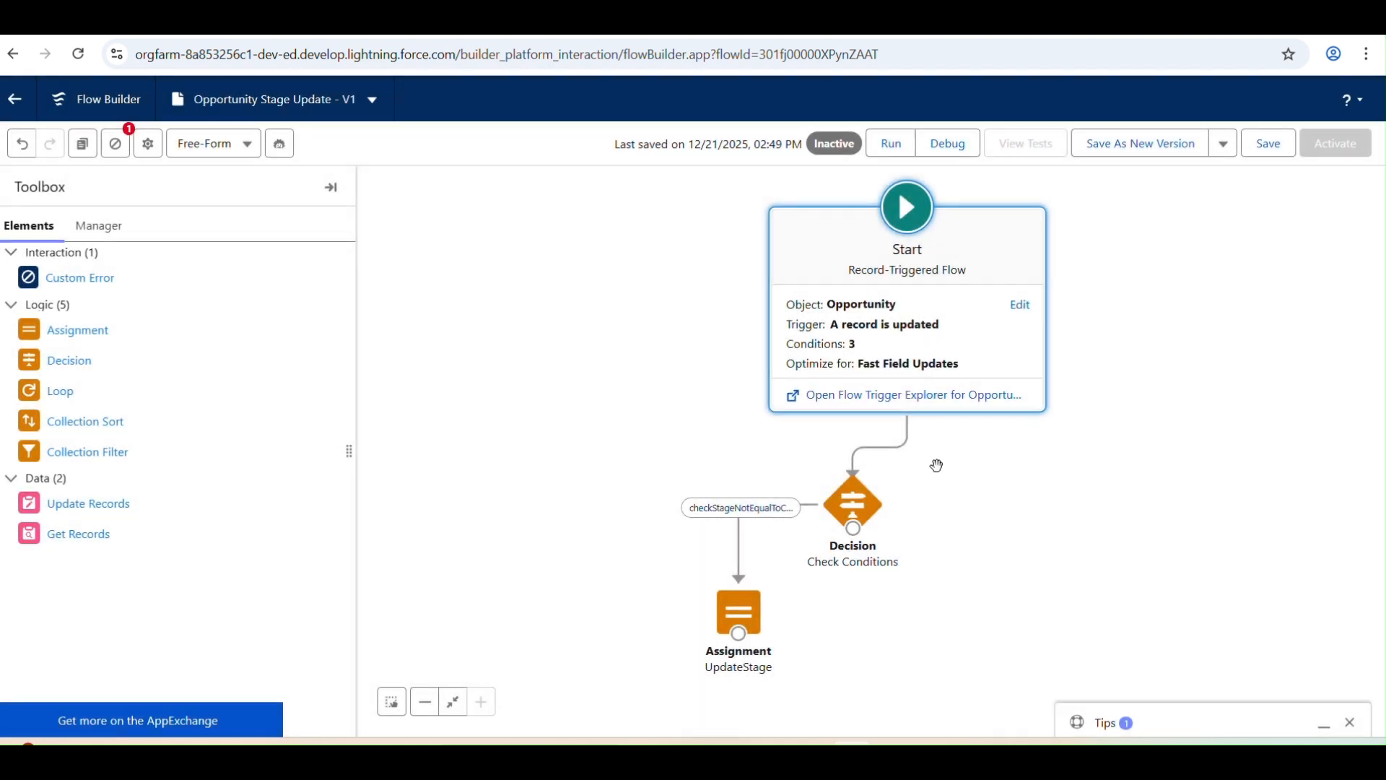
Save the Opportunity Stage Update flow and activate it.
left_click(1286, 142)
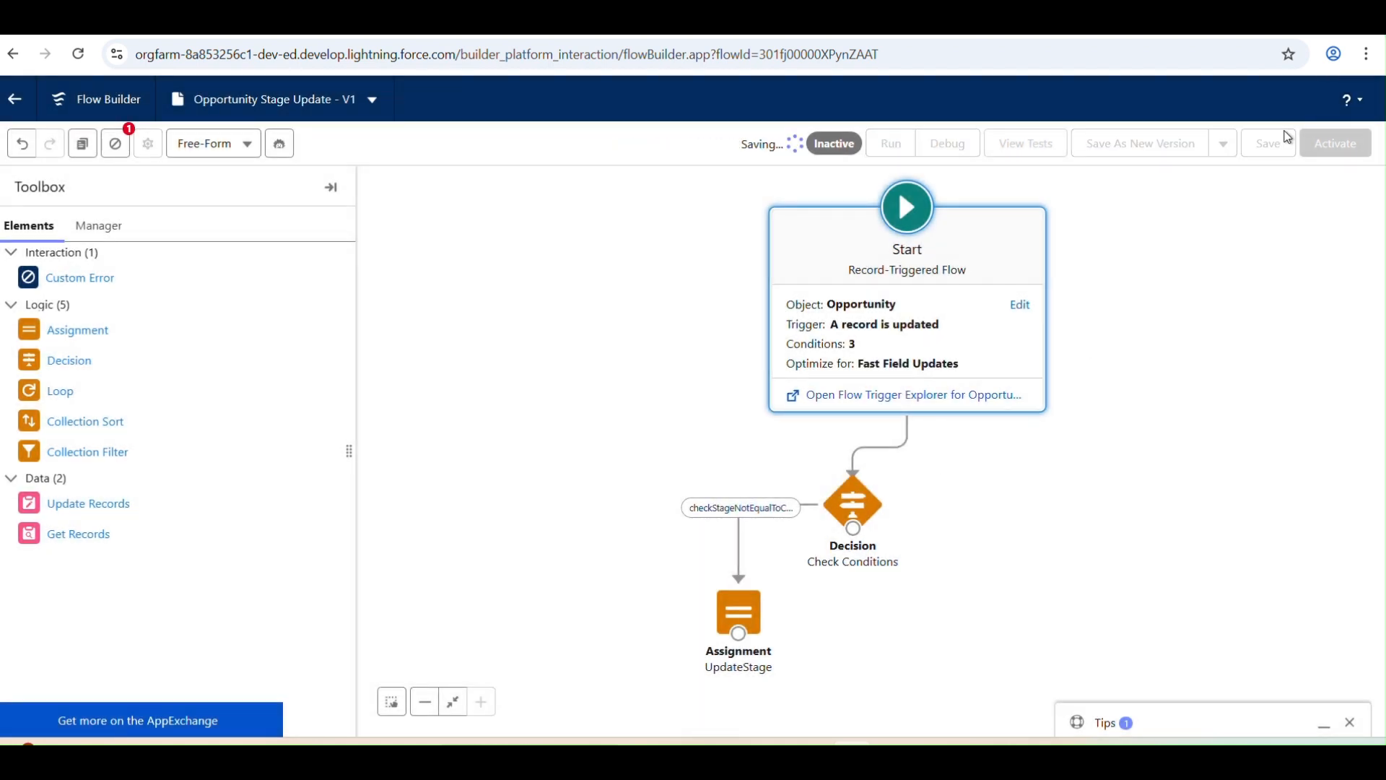
left_click(1355, 155)
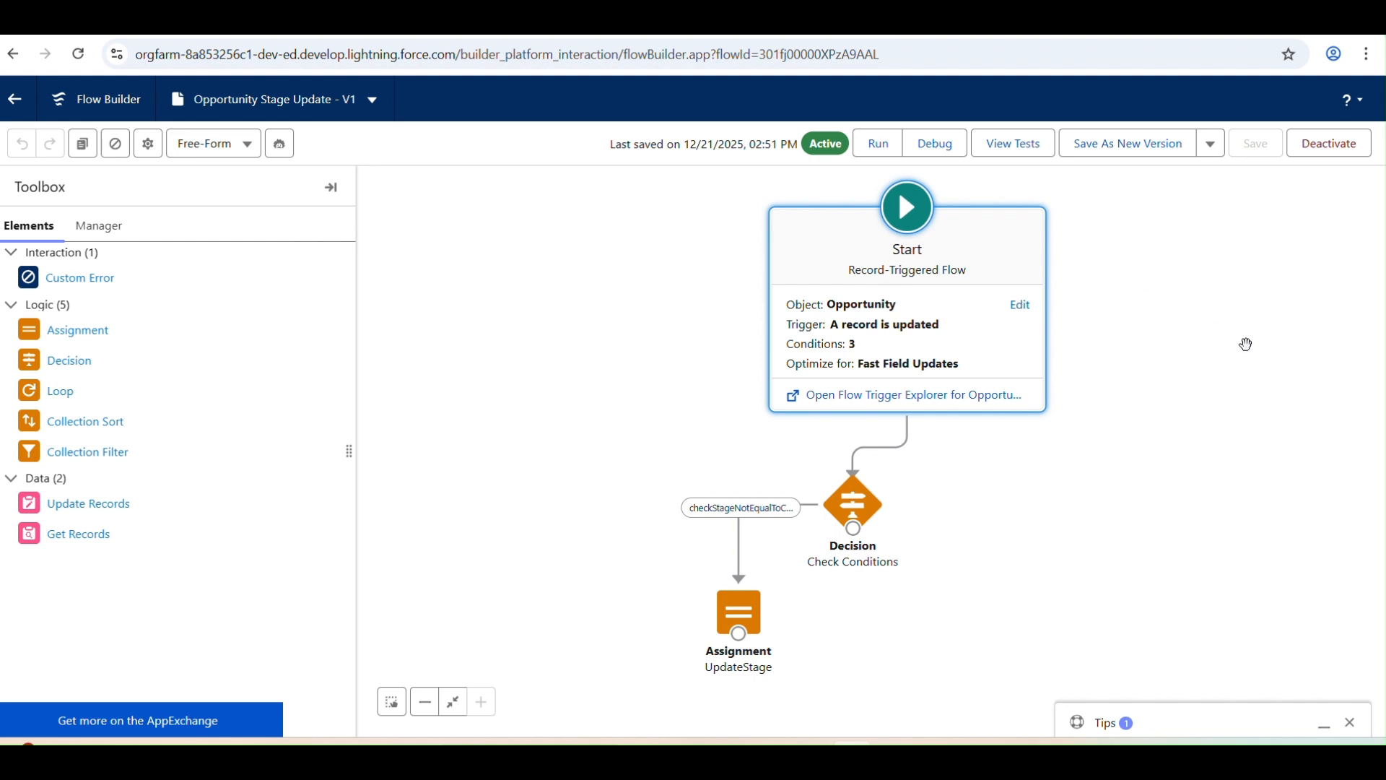
Review the trigger and entry conditions in the Start element's configuration, then close it without changes.
left_click(1329, 144)
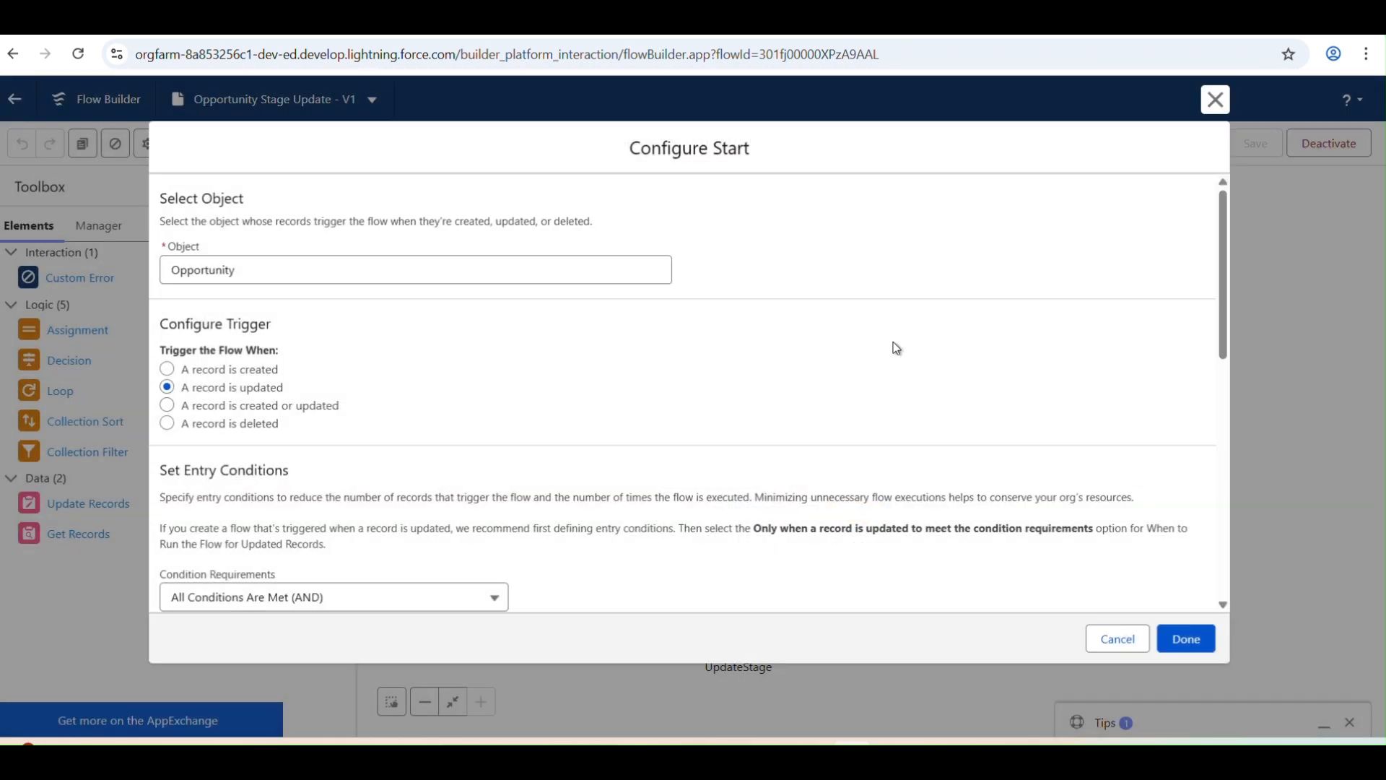
scroll(527, 433, "down", 5)
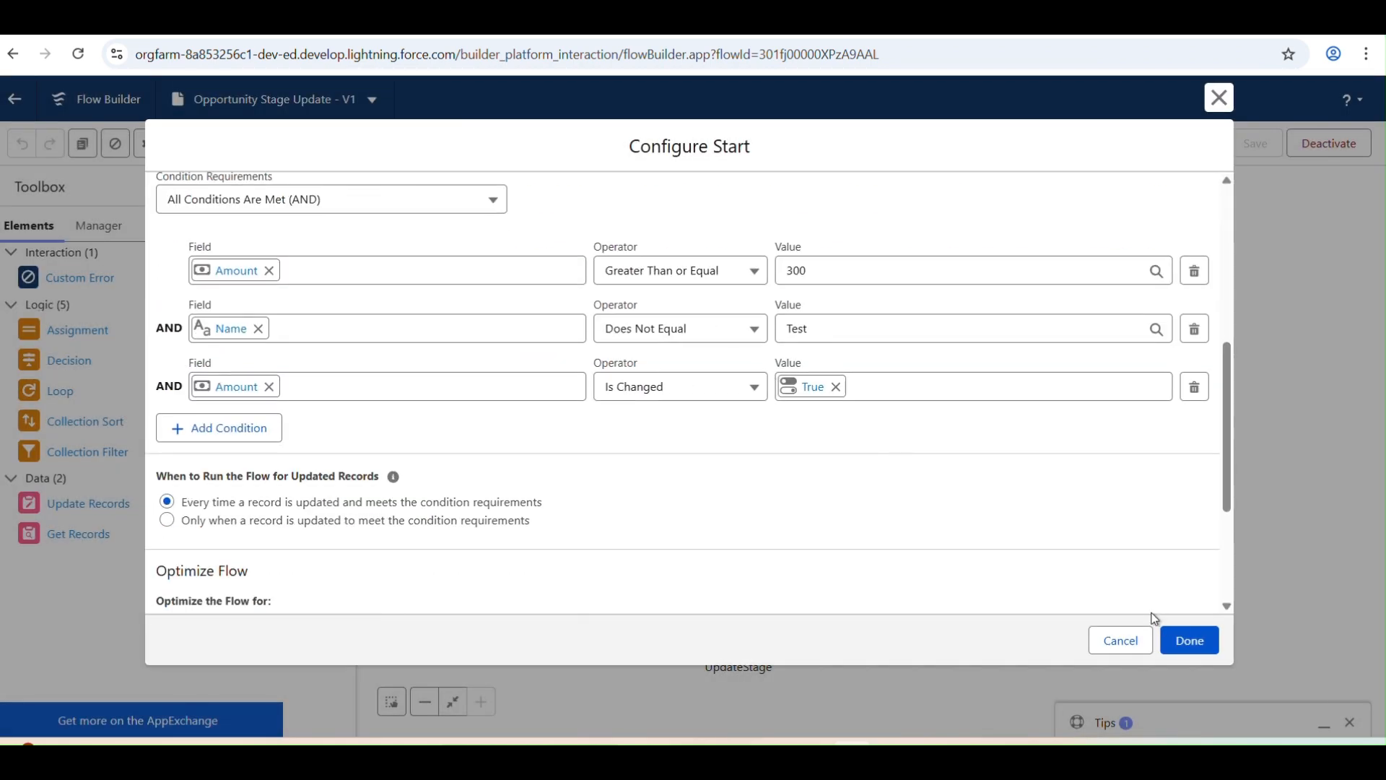
left_click(1126, 642)
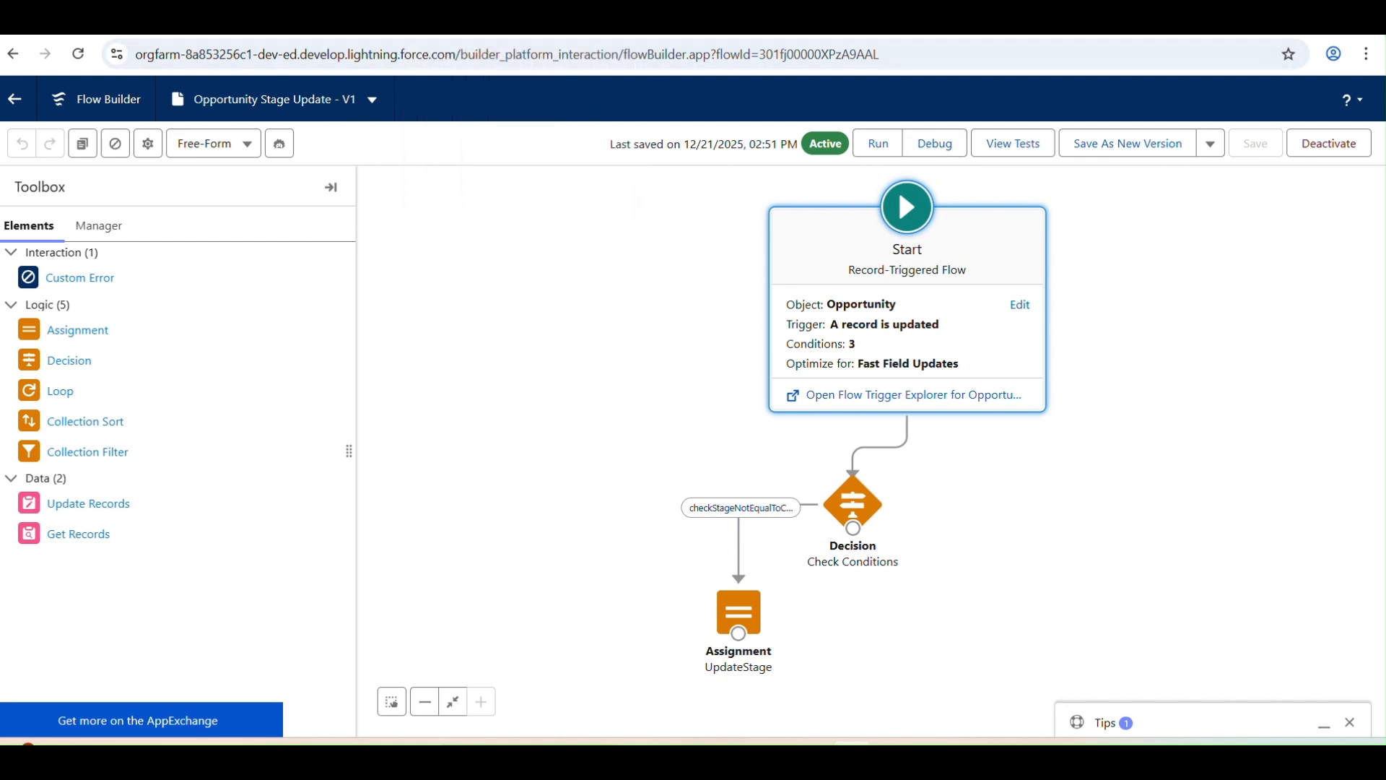
Switch to the Test opportunity record, set its Amount to 304, and save it.
key("ctrl+Tab")
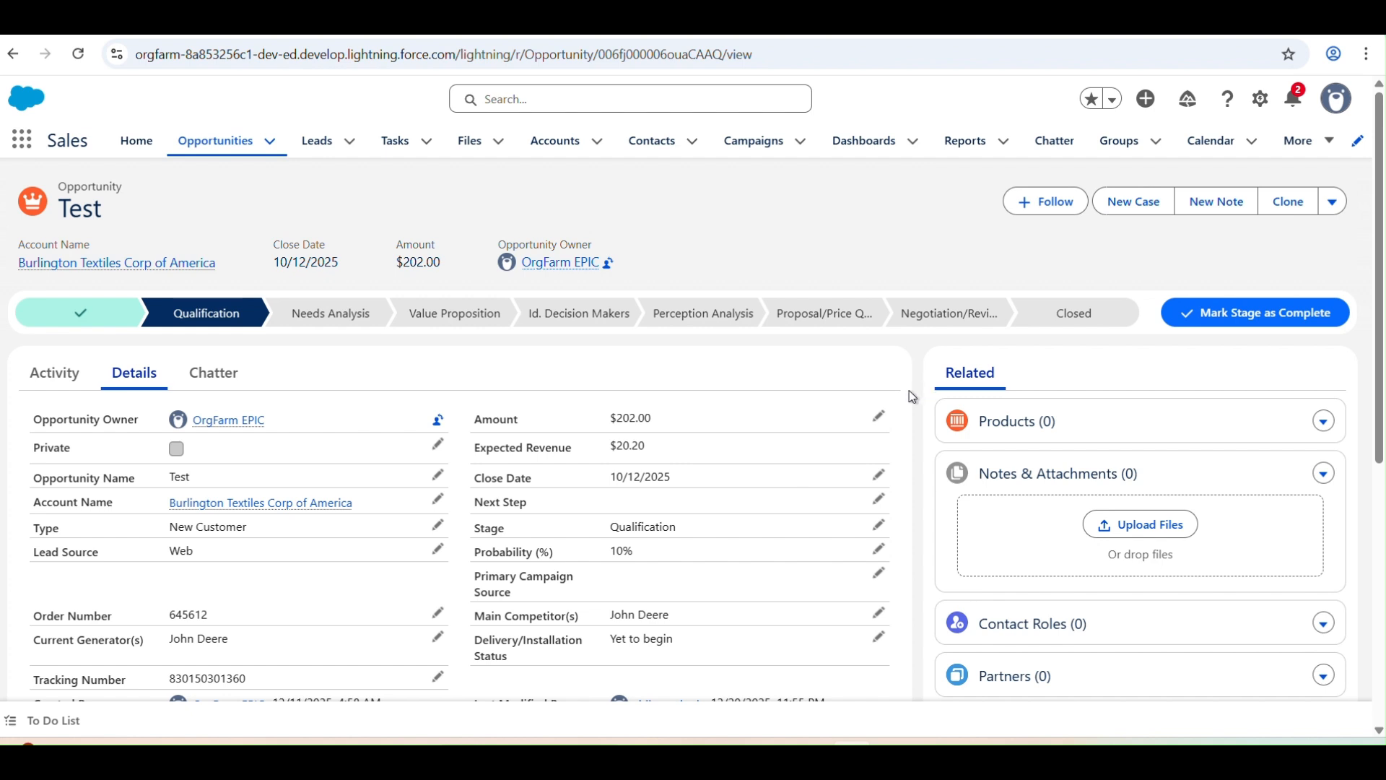
left_click(878, 420)
key("ctrl+a")
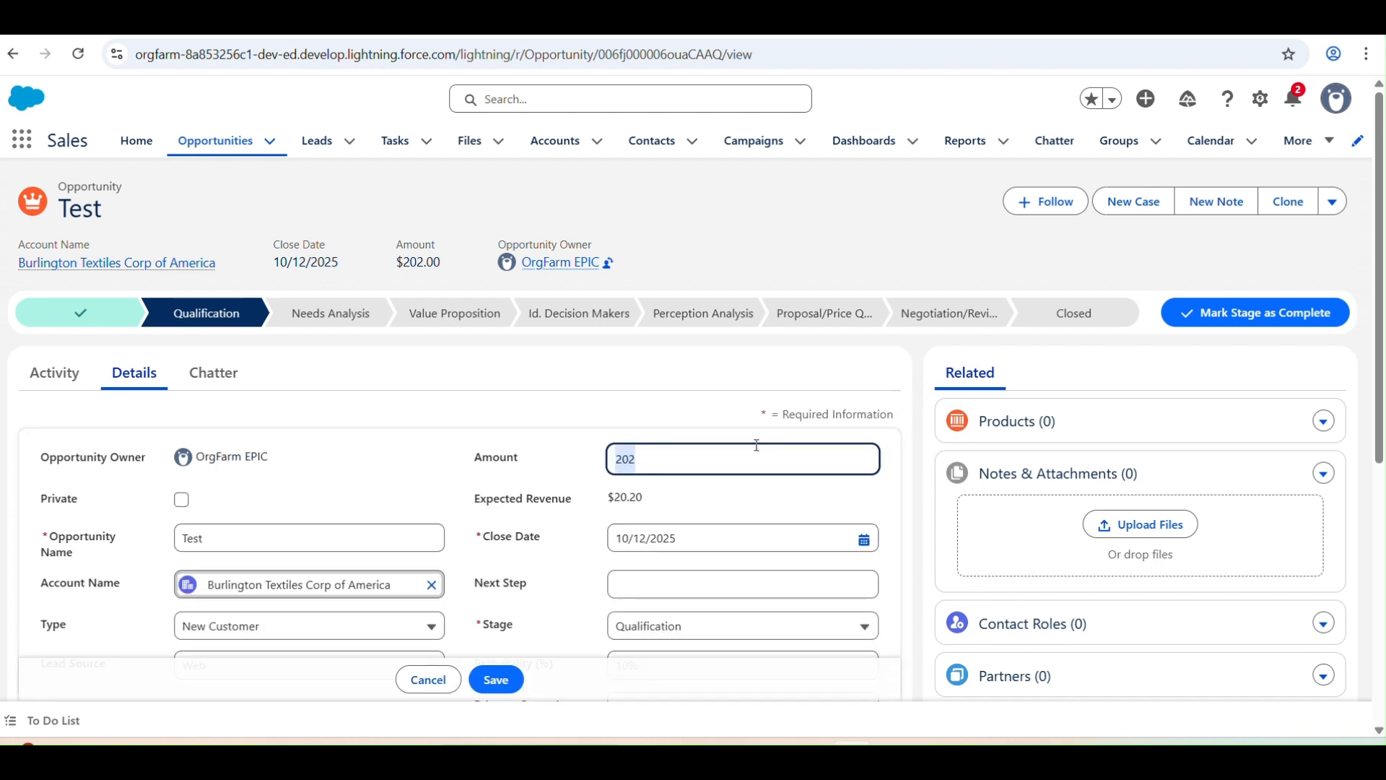
key("BackSpace")
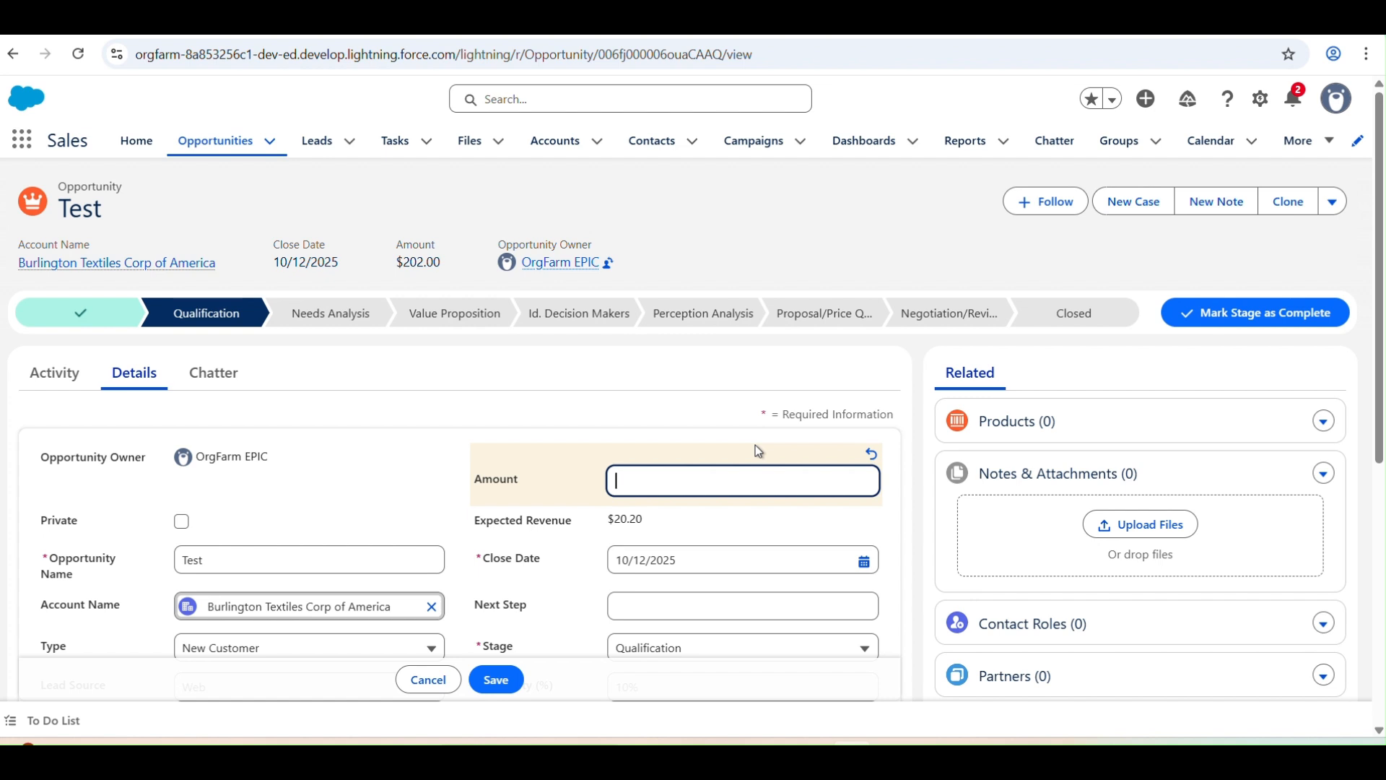
type("304")
scroll(626, 624, "down", 1)
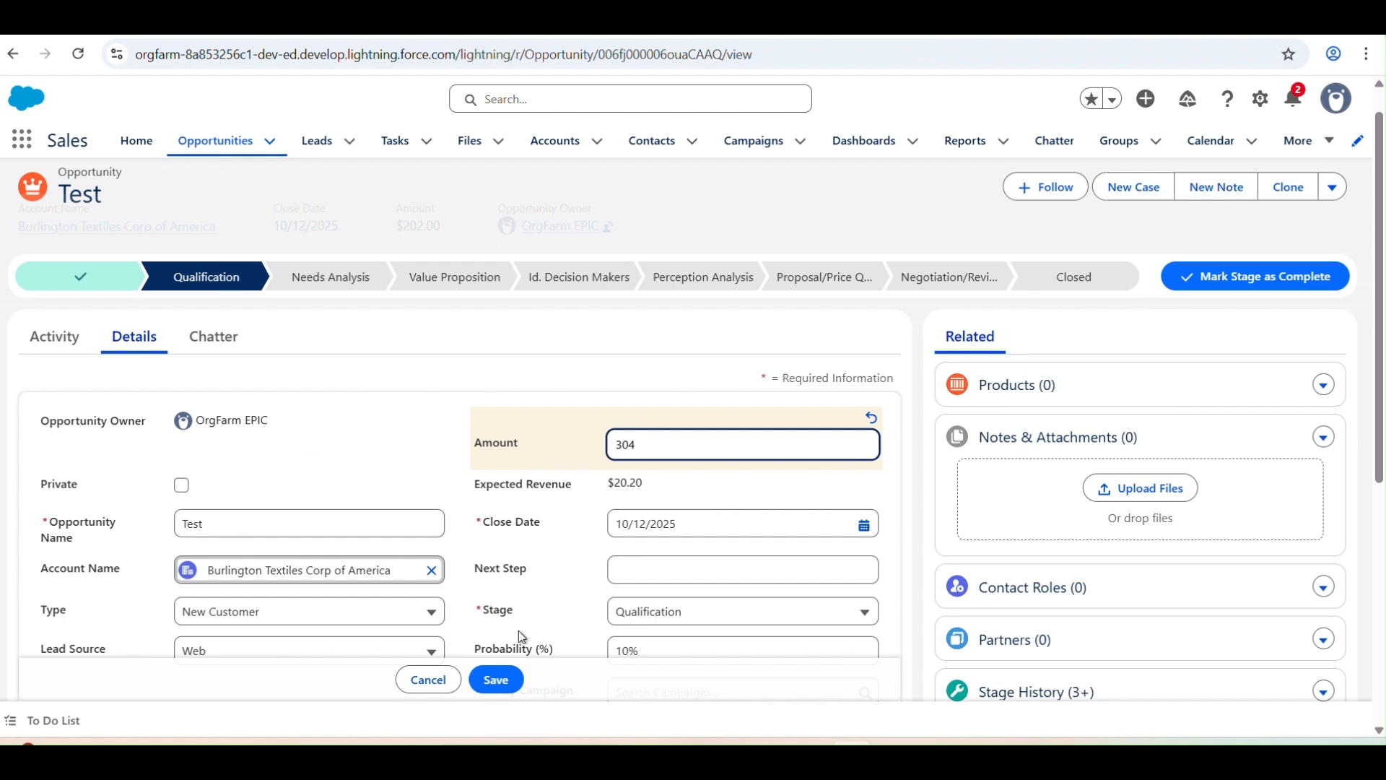
left_click(497, 681)
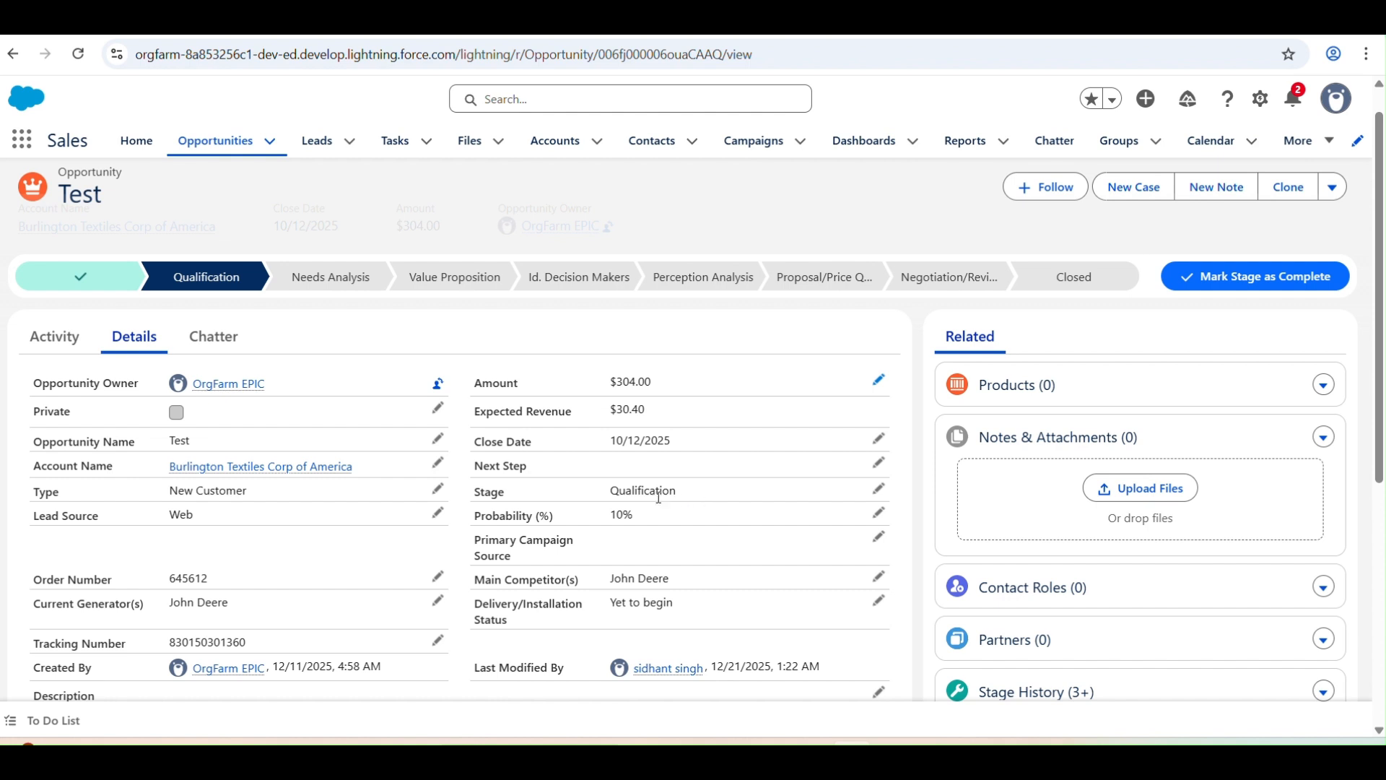
Rename the Test opportunity as "Opprotunity Record", set its Amount to 1, and save the record.
left_click(438, 439)
left_click(358, 438)
key("ctrl+a")
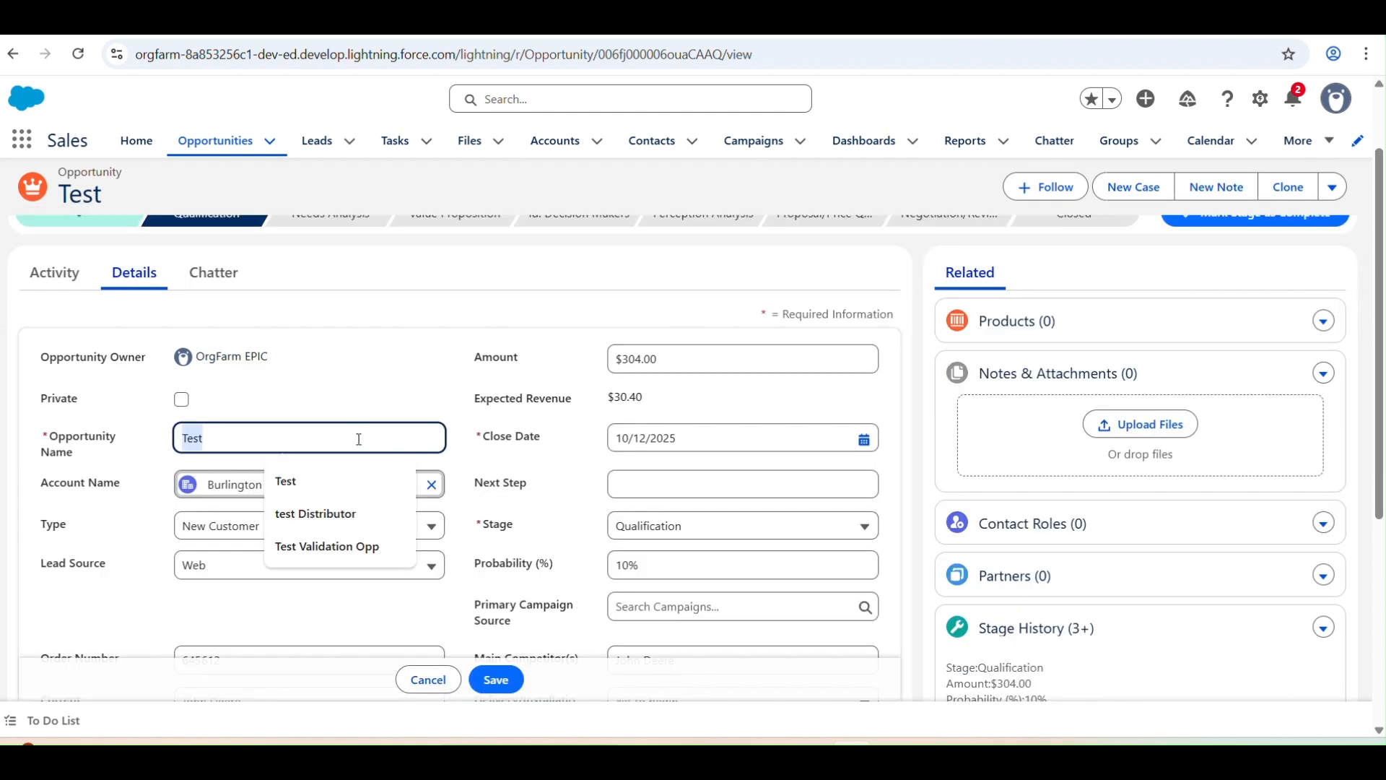
type("Oppro")
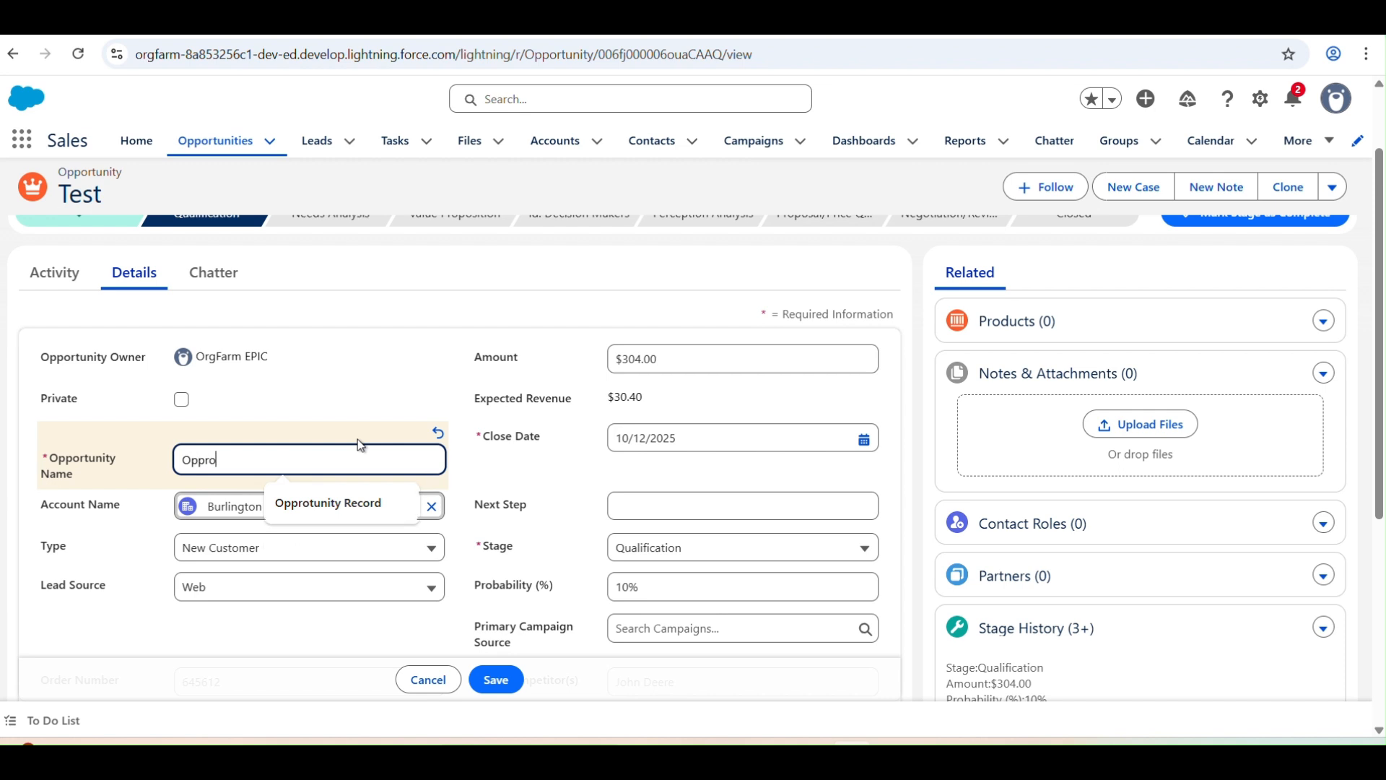
type("tunity Record")
left_click(730, 358)
type("1")
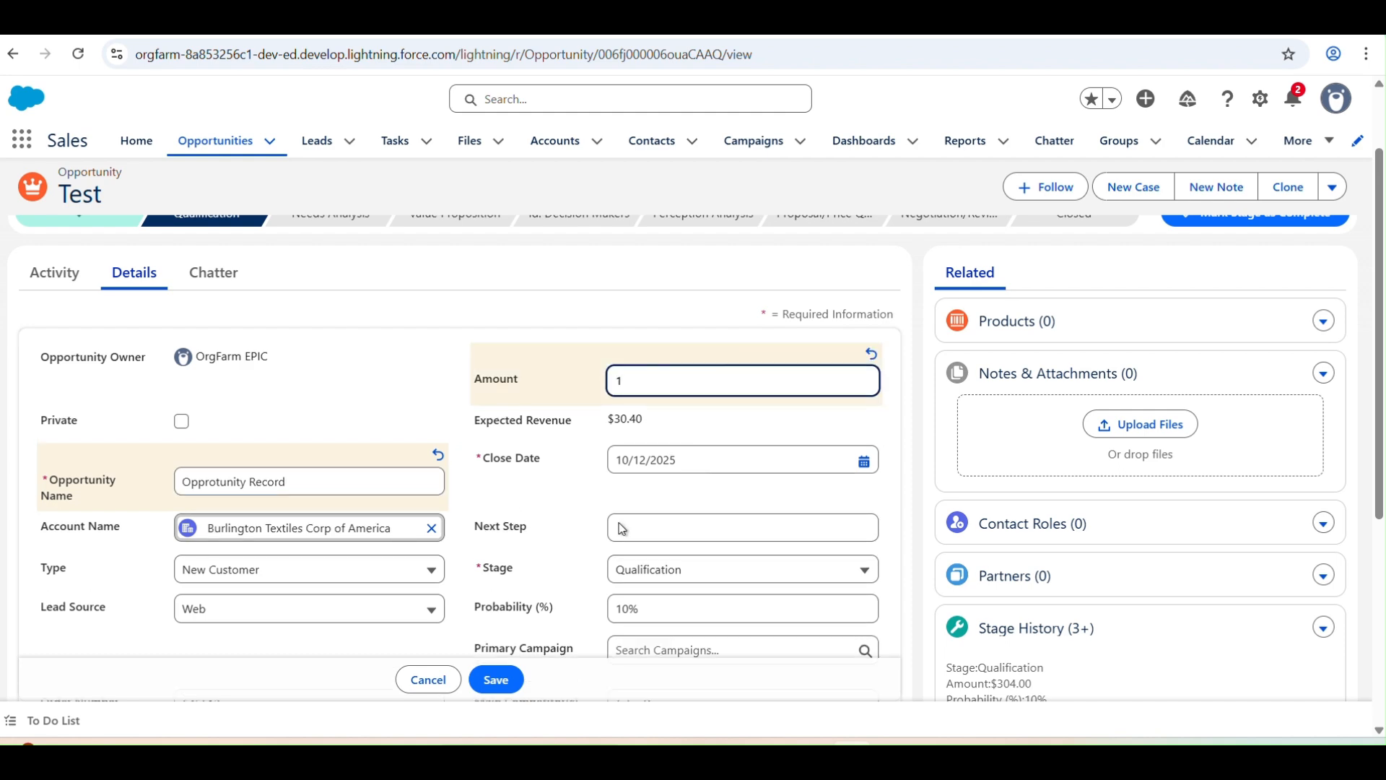
left_click(508, 679)
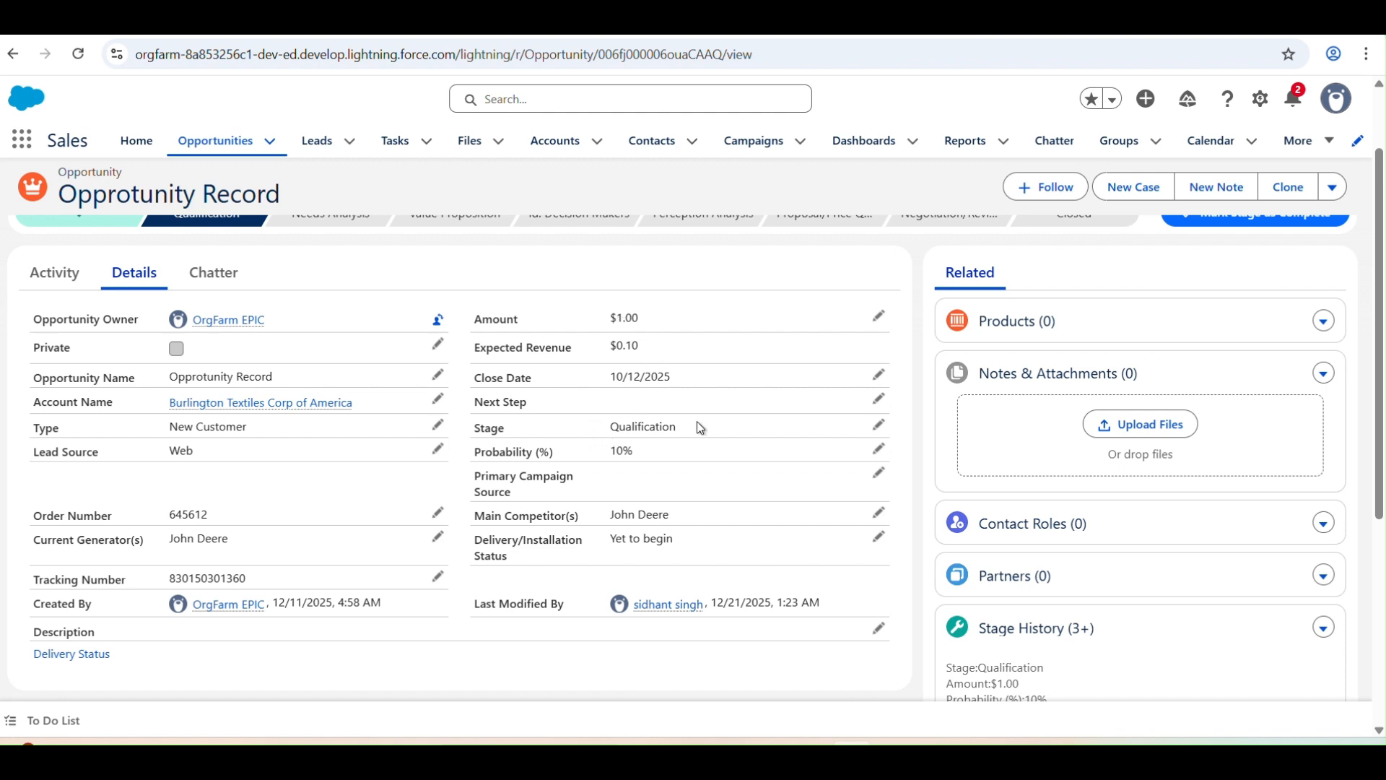
Set the renamed opportunity's Amount to 305 and save the record.
left_click(880, 315)
key("BackSpace")
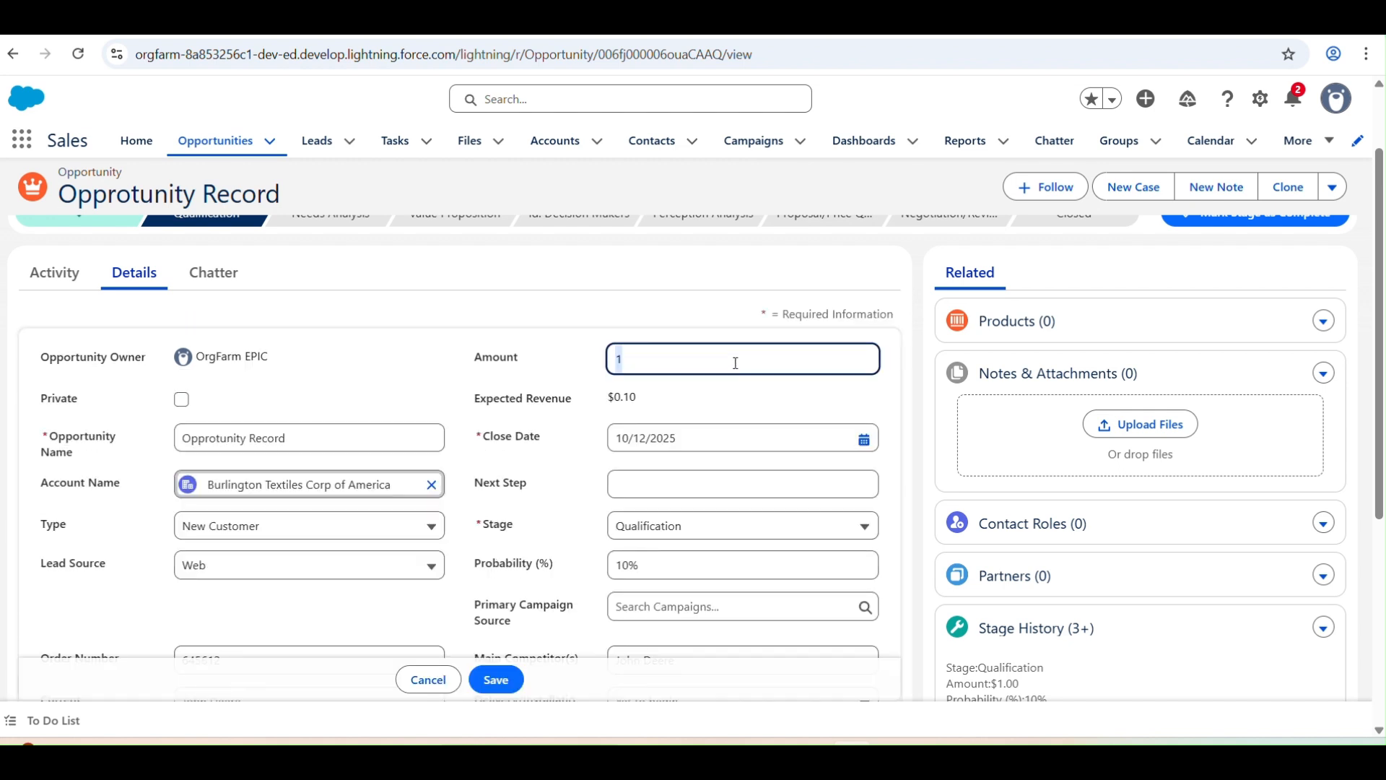
type("301")
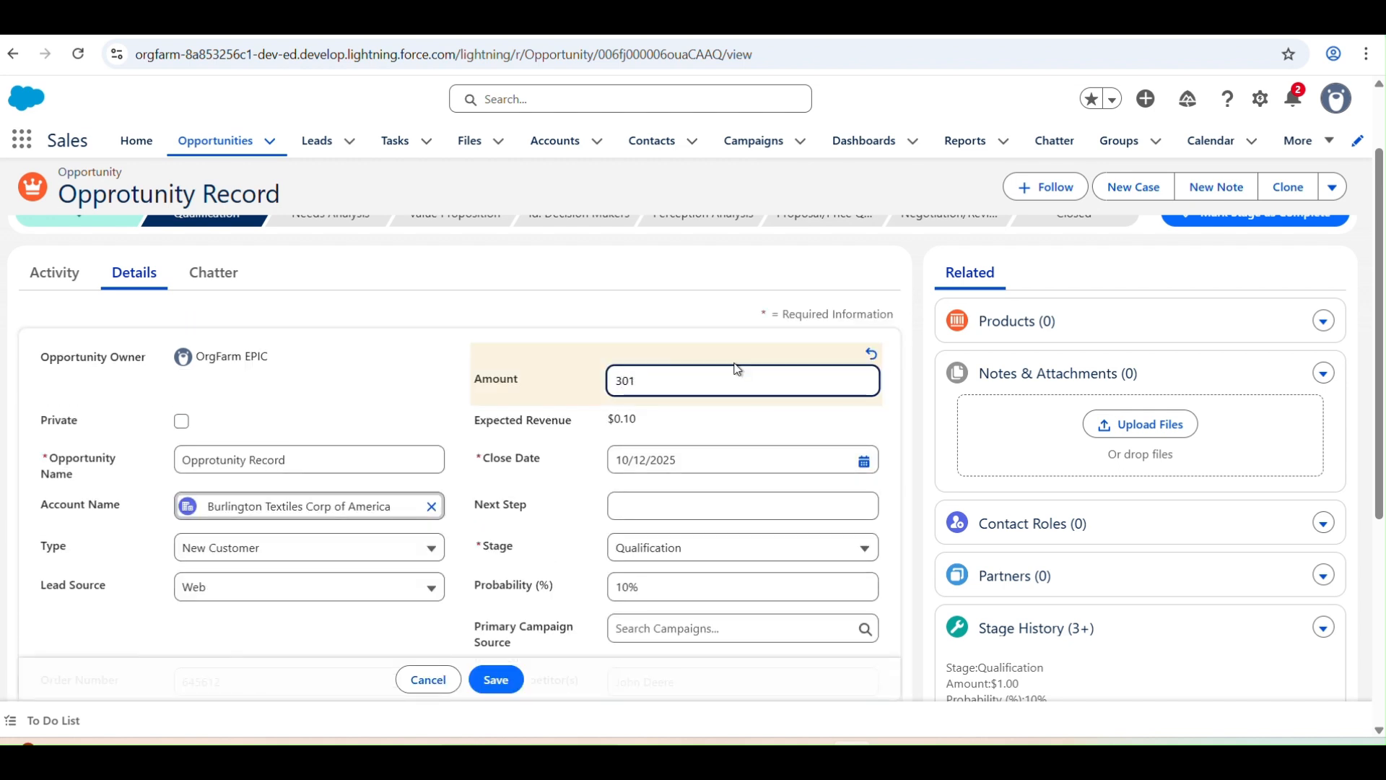
key("BackSpace")
type("5")
left_click(505, 688)
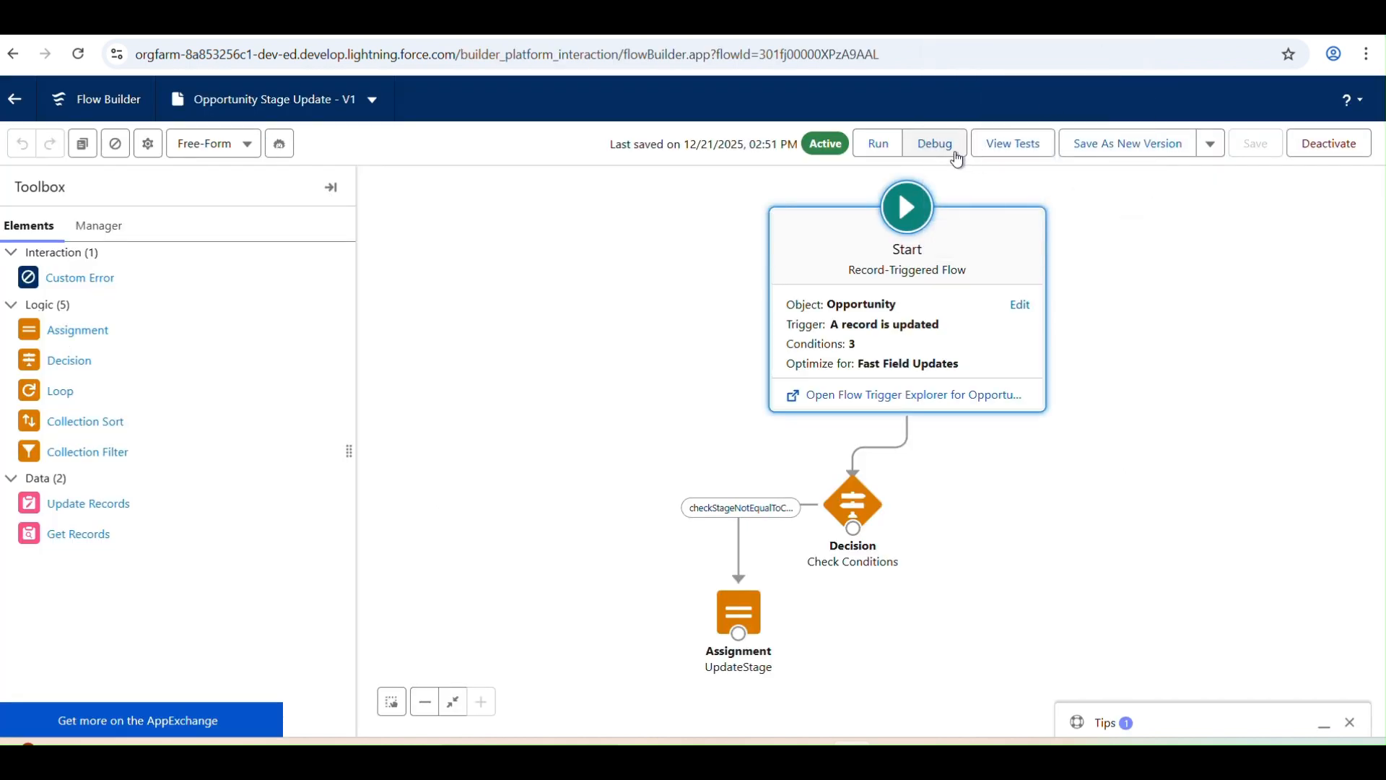
Start debugging the Opportunity Stage Update flow and choose Opprotunity Record as the triggering opportunity.
left_click(958, 158)
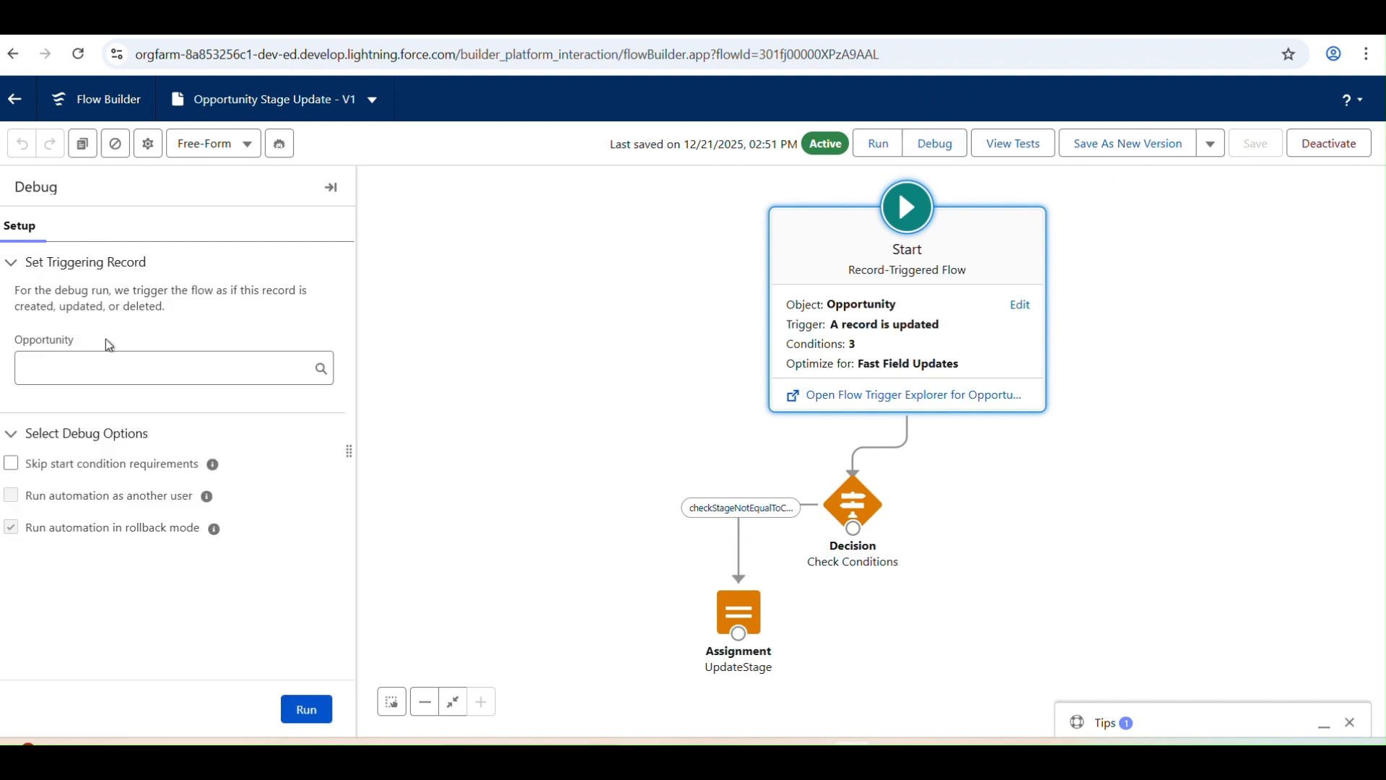
left_click(94, 360)
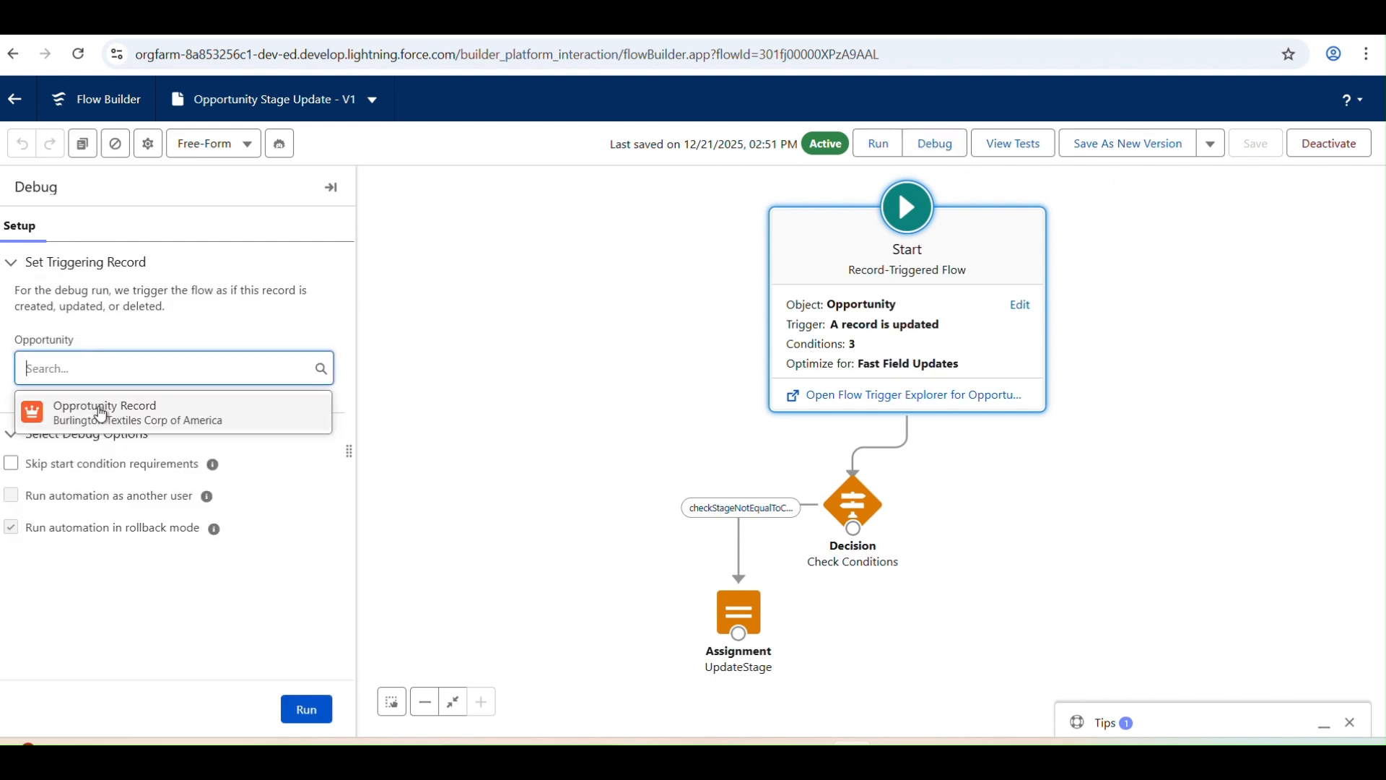
left_click(105, 413)
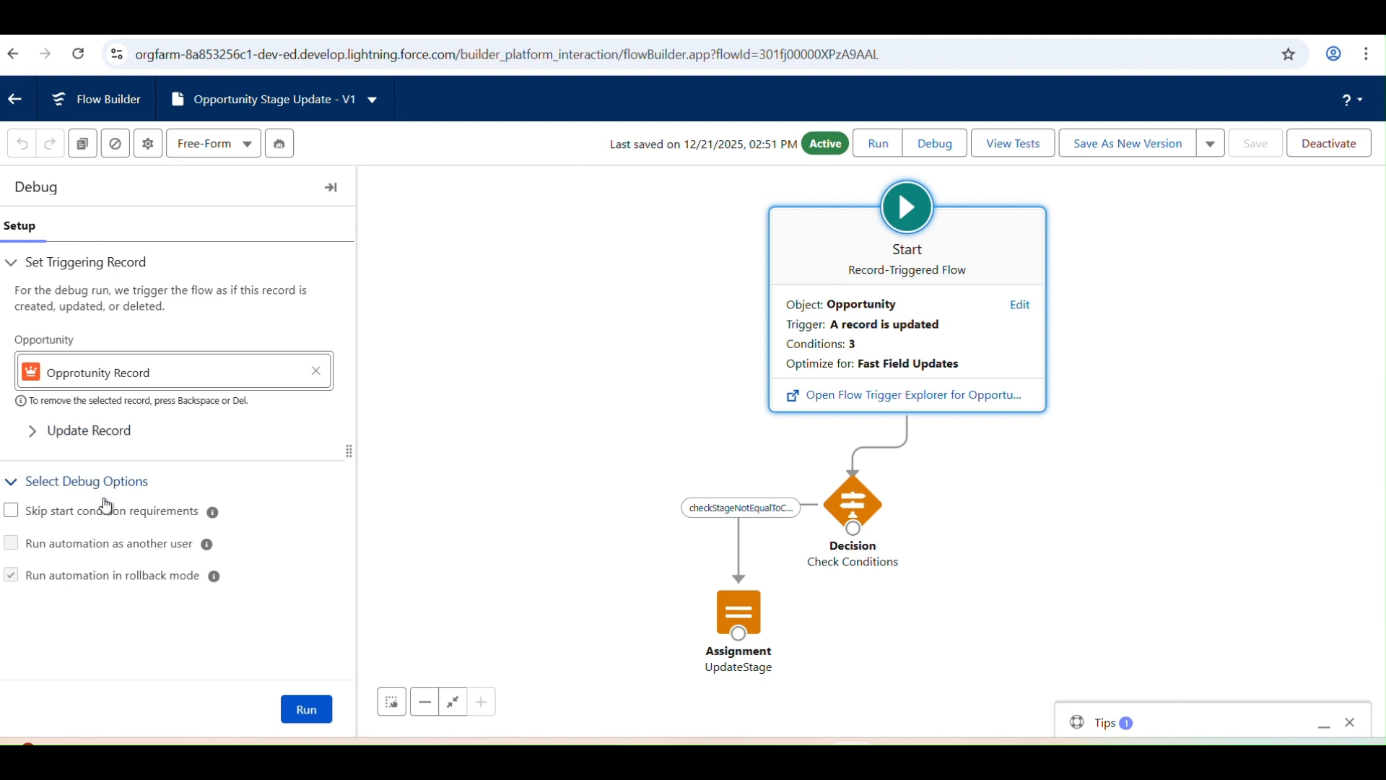
Expand the triggering record's update fields in the debug setup and set its Stage to Qualification.
left_click(33, 442)
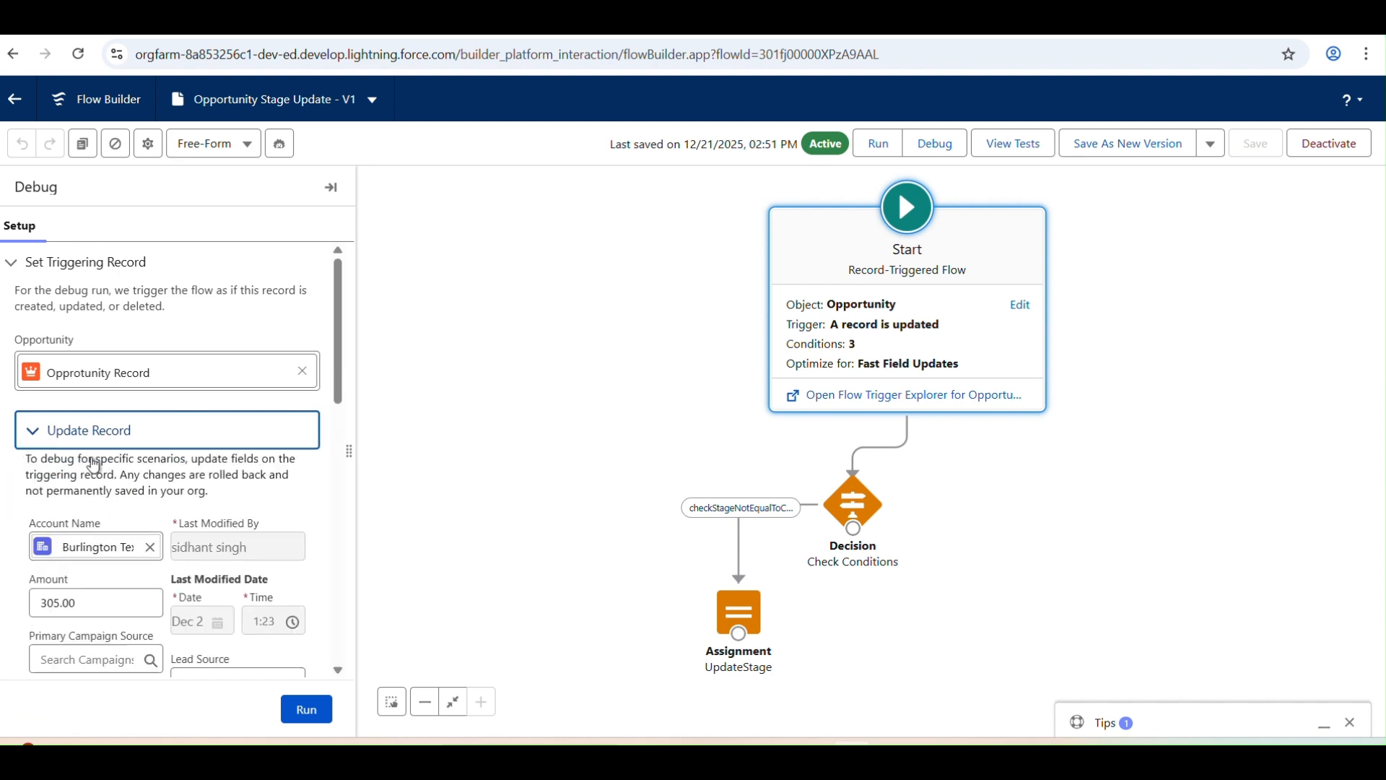
scroll(180, 505, "down", 3)
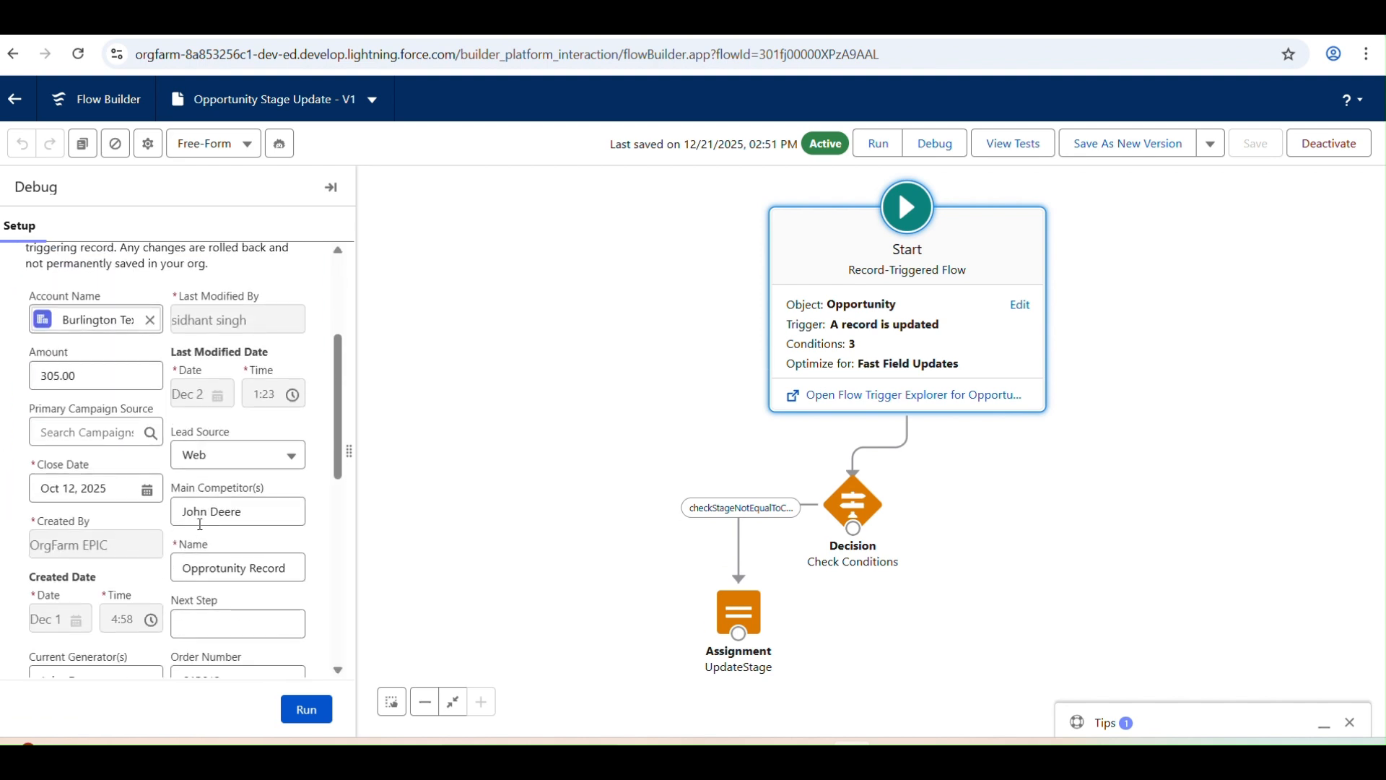
scroll(203, 531, "down", 4)
scroll(203, 531, "up", 1)
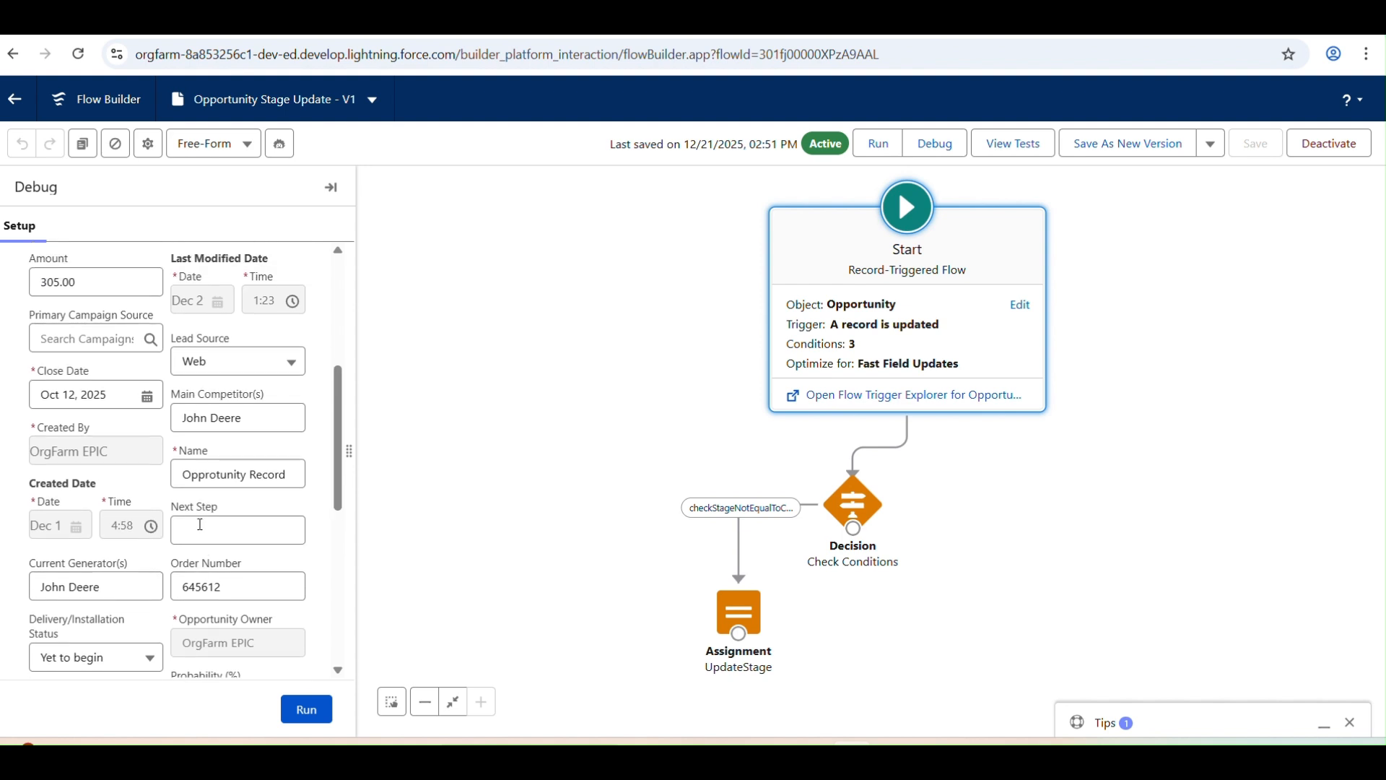
scroll(200, 525, "down", 4)
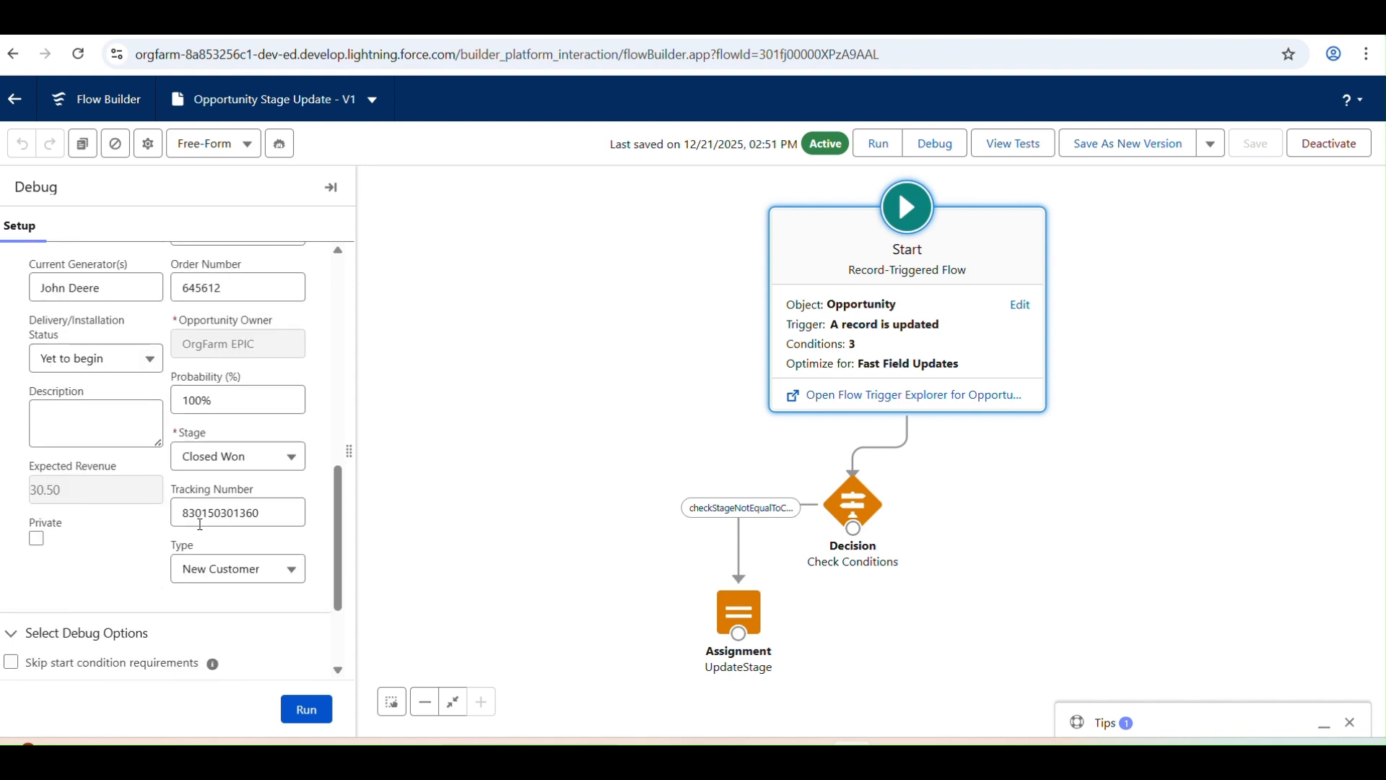
scroll(200, 525, "down", 1)
left_click(285, 393)
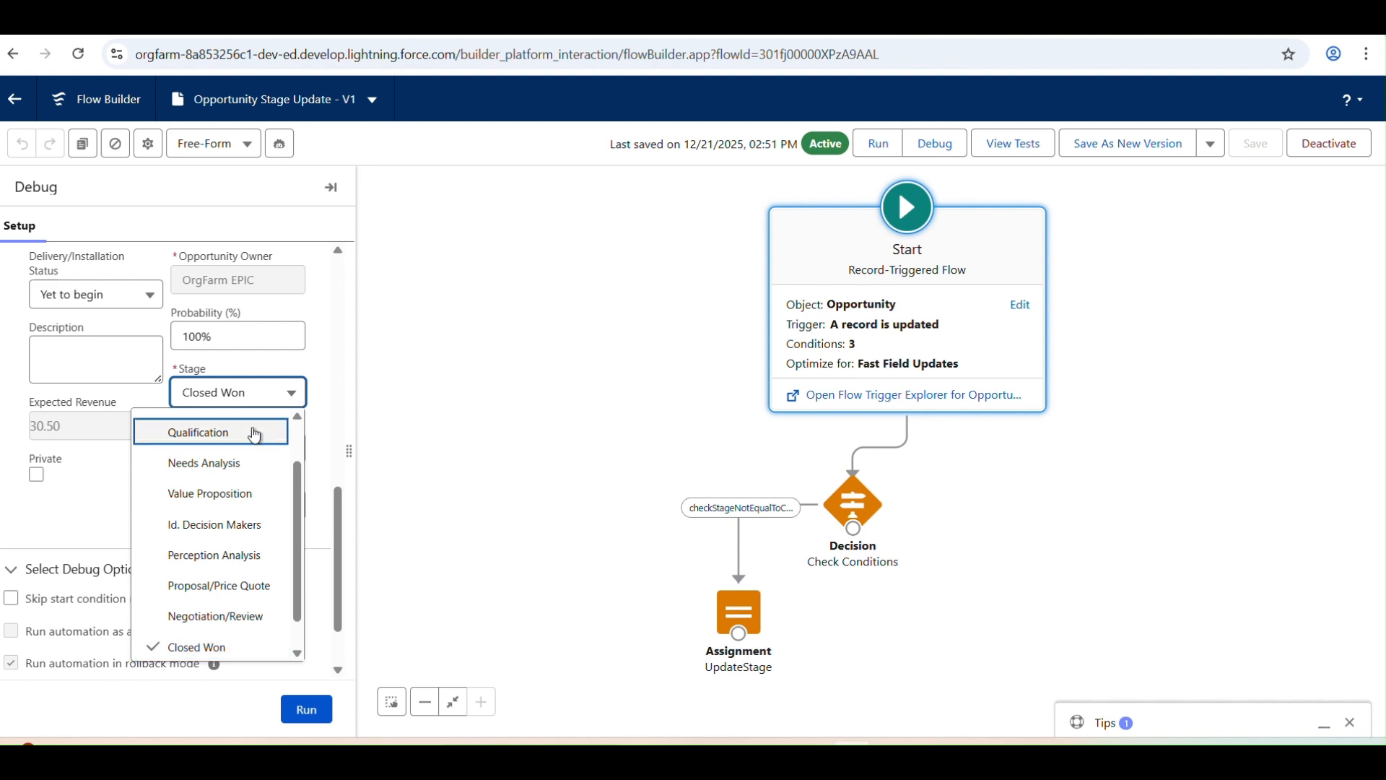
left_click(252, 433)
Set the triggering record's Amount to 400 for the debug and run it.
scroll(246, 444, "up", 9)
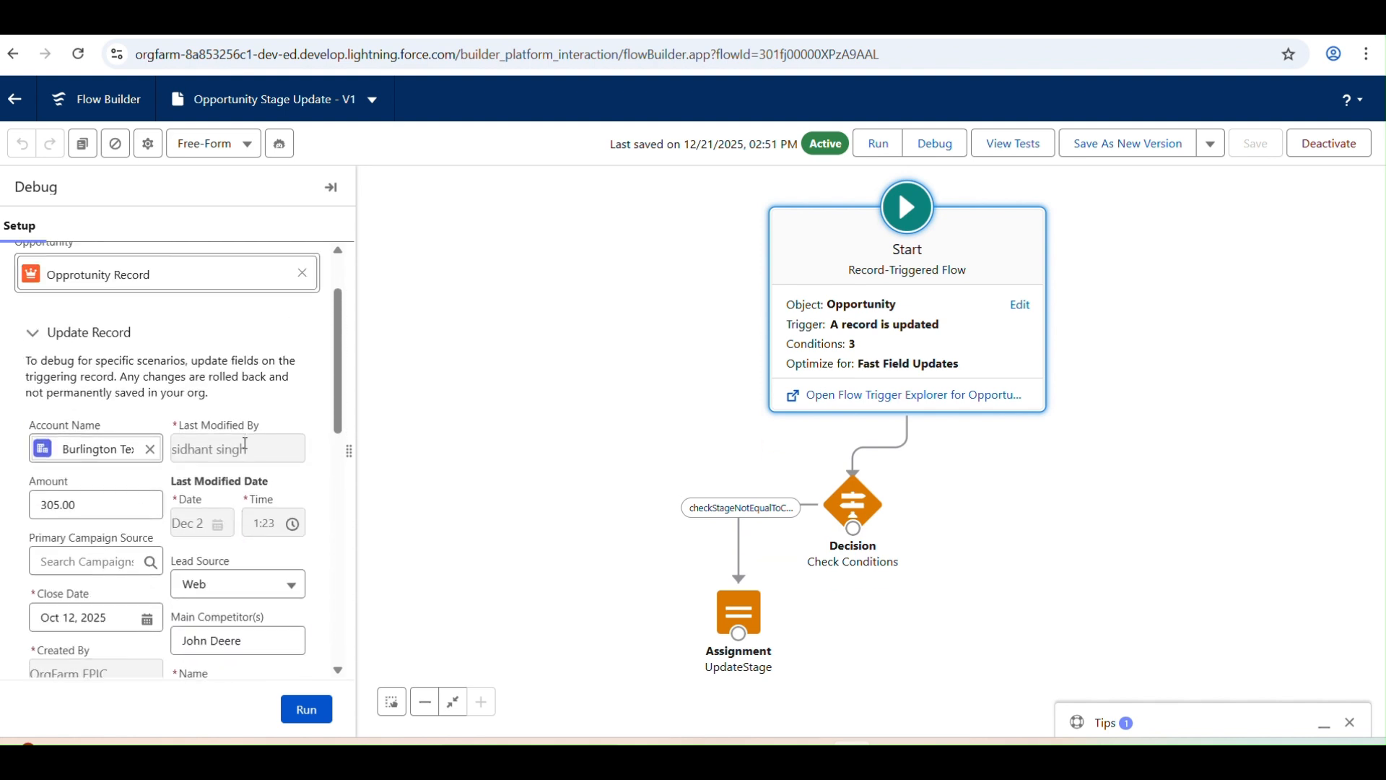
double_click(72, 550)
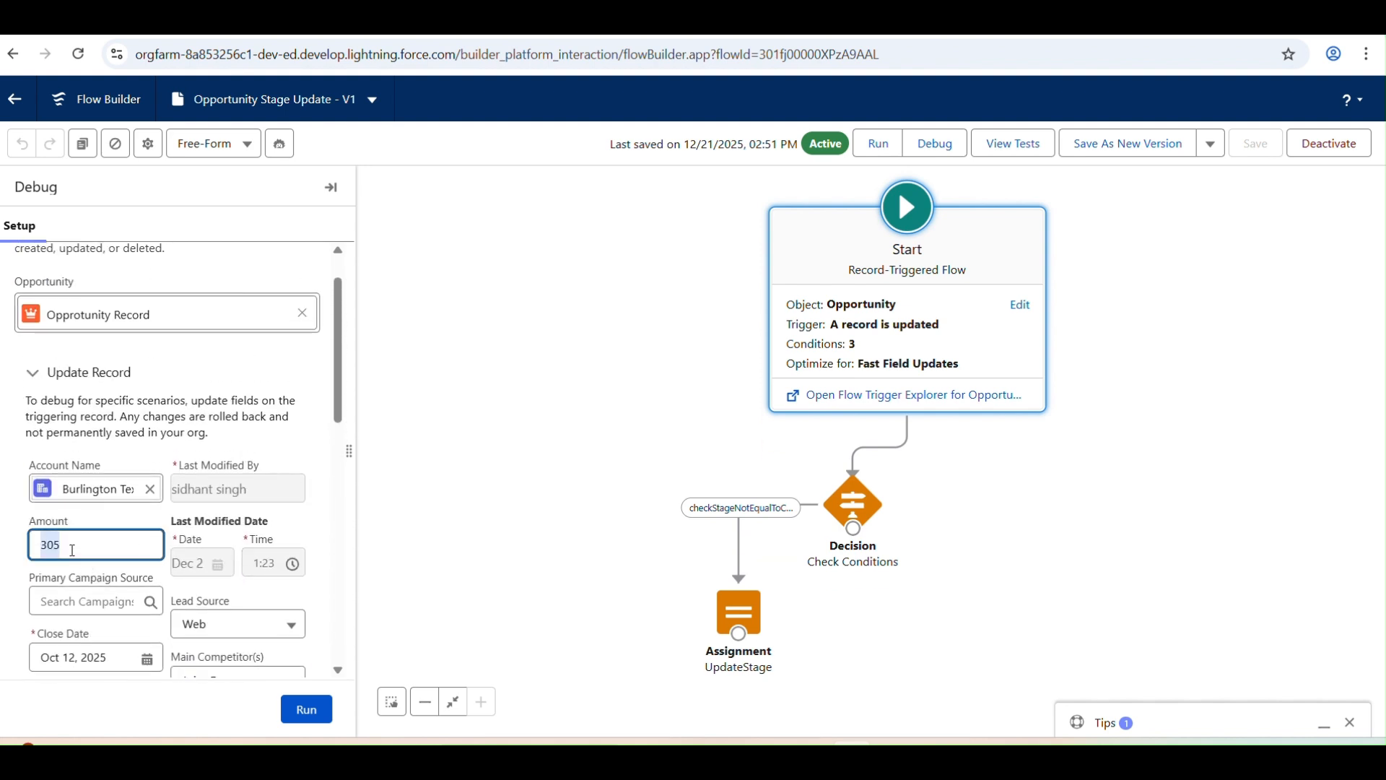
type("400")
left_click(313, 714)
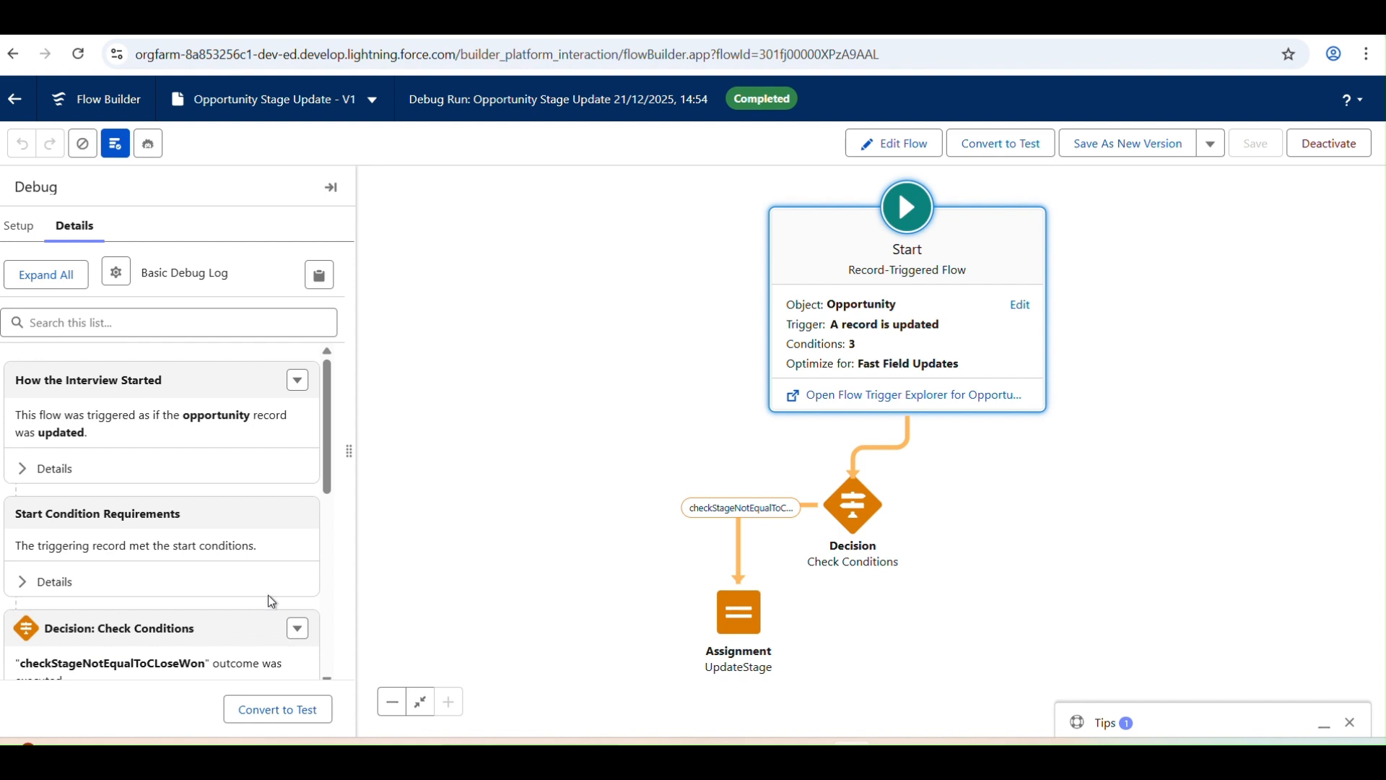
Examine the debug log, expanding the details of the Check Conditions decision and the UpdateStage assignment.
scroll(147, 592, "down", 5)
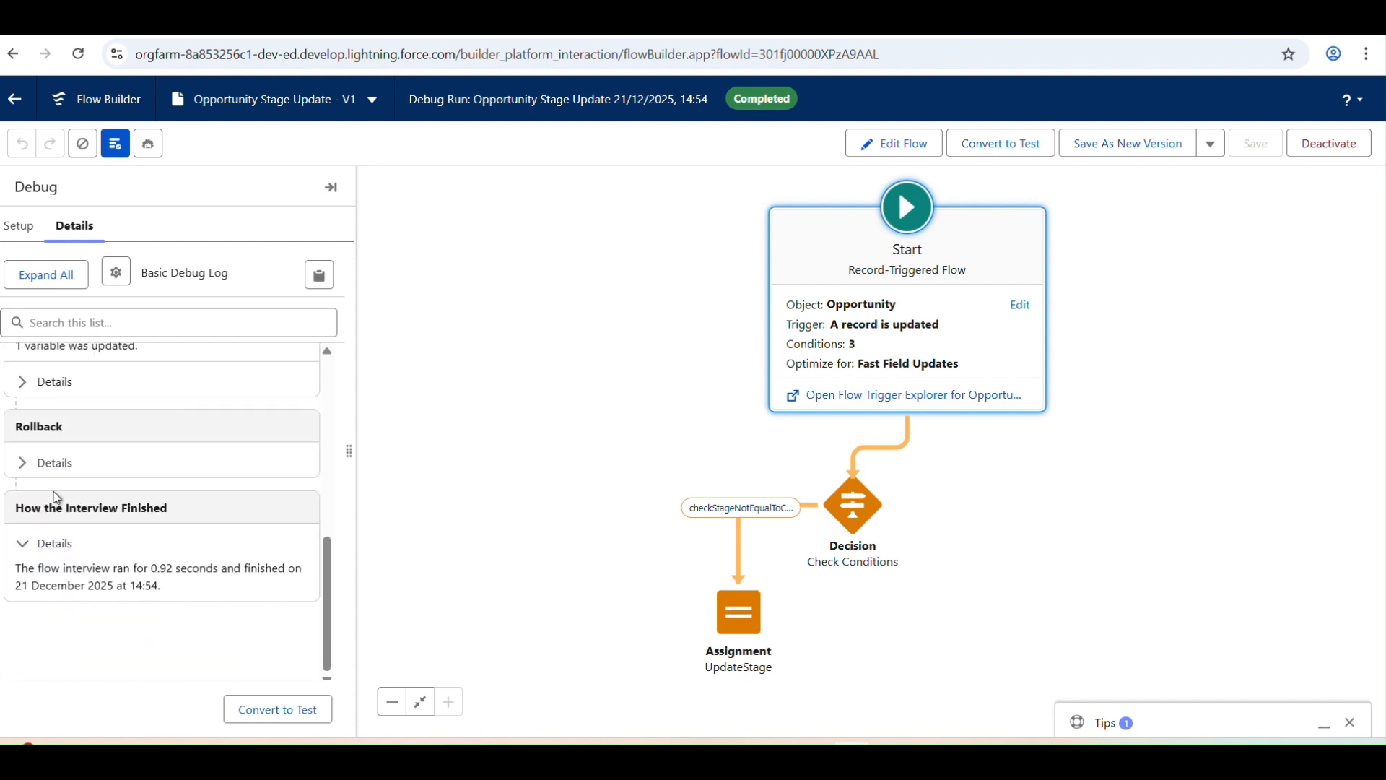
scroll(81, 464, "up", 5)
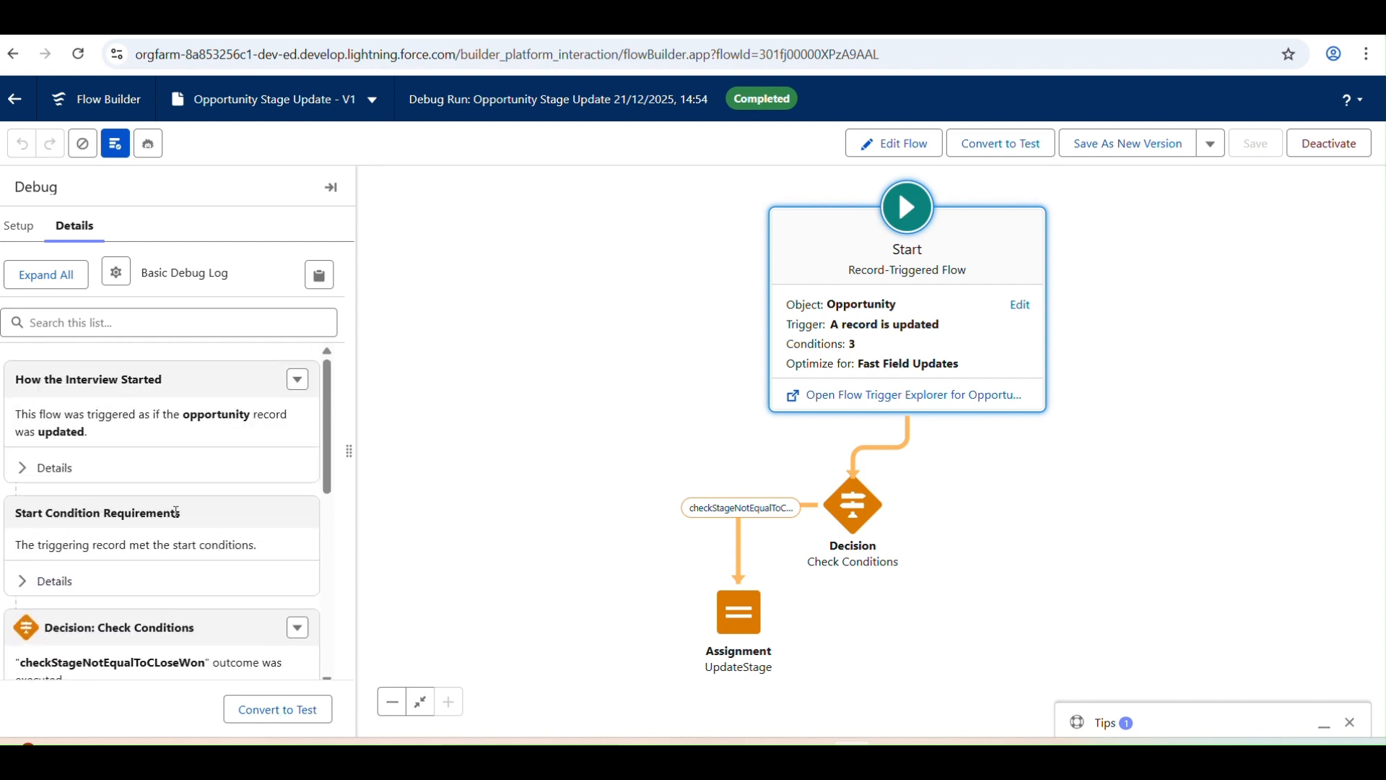
scroll(176, 512, "down", 3)
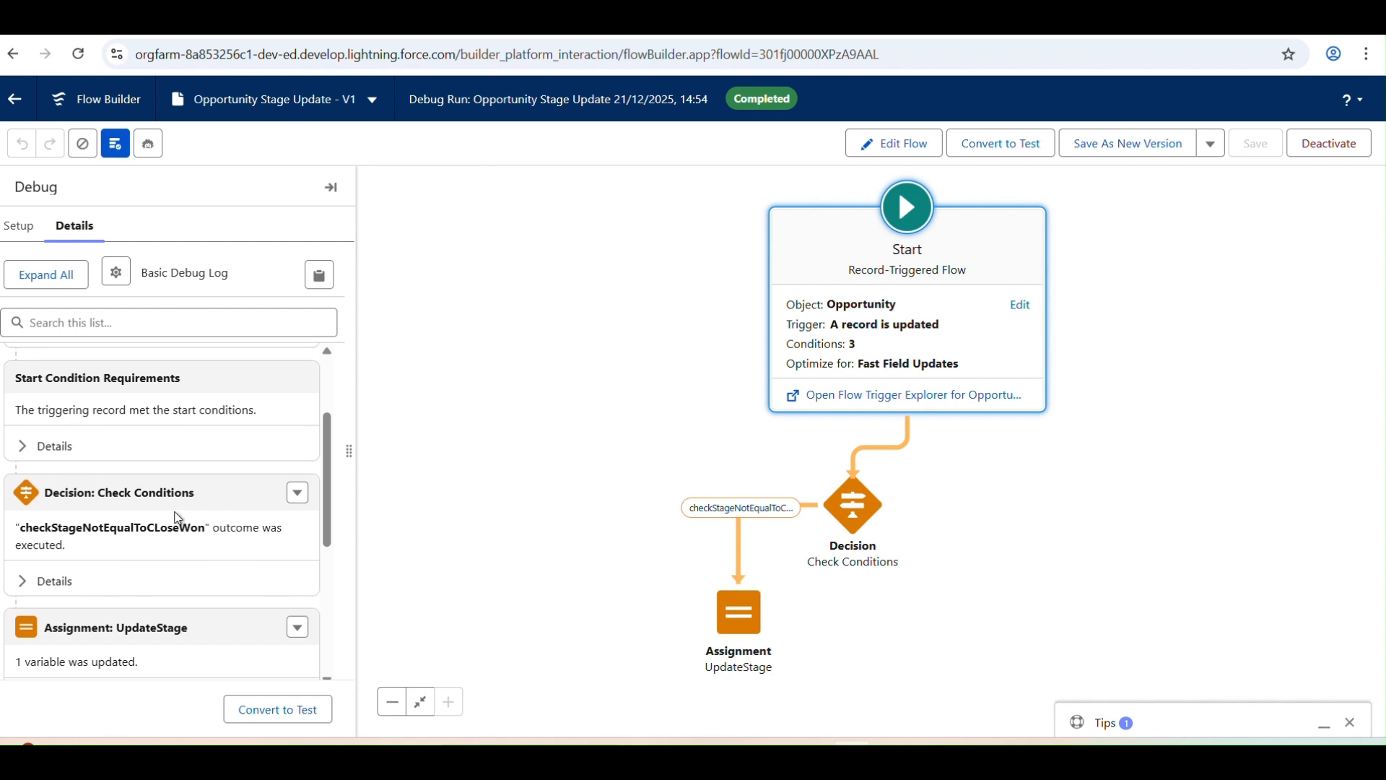
left_click(39, 594)
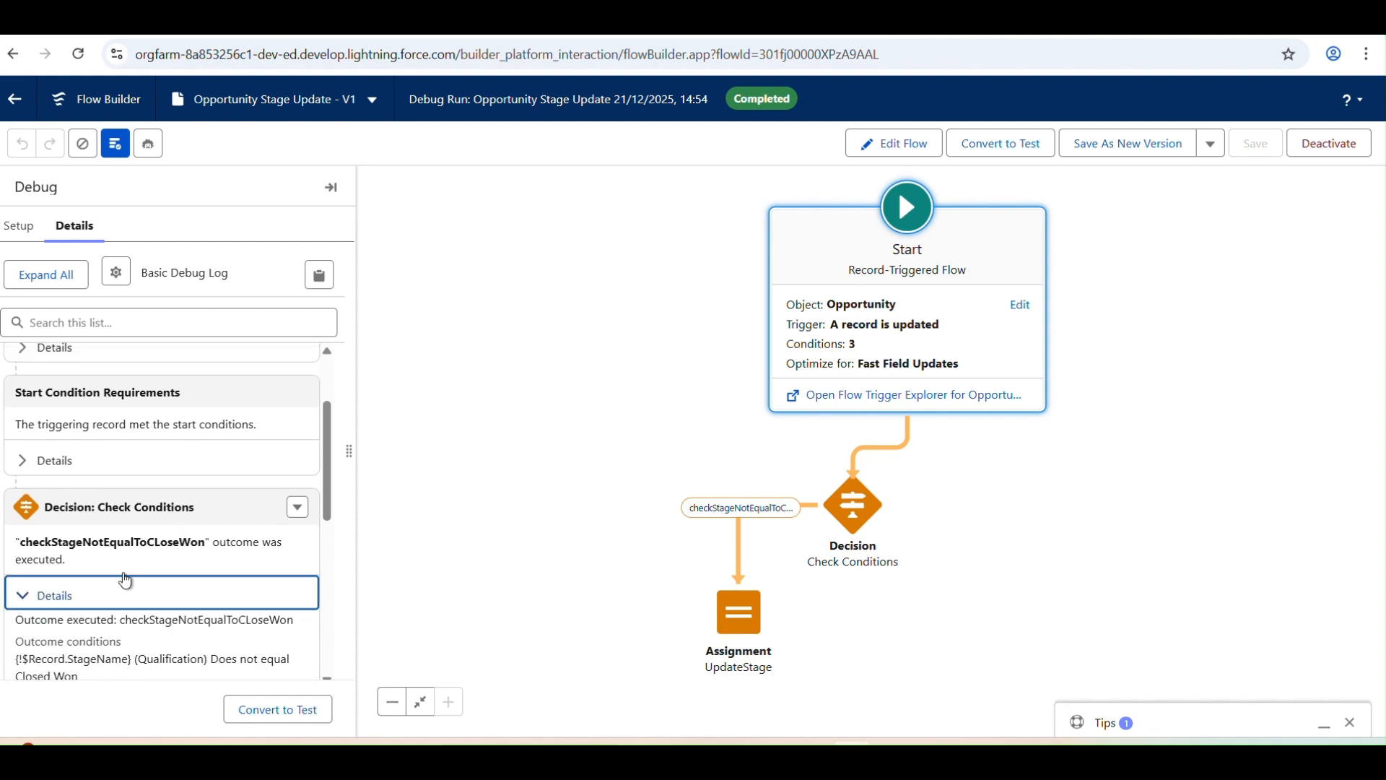
scroll(193, 571, "down", 1)
scroll(193, 570, "down", 1)
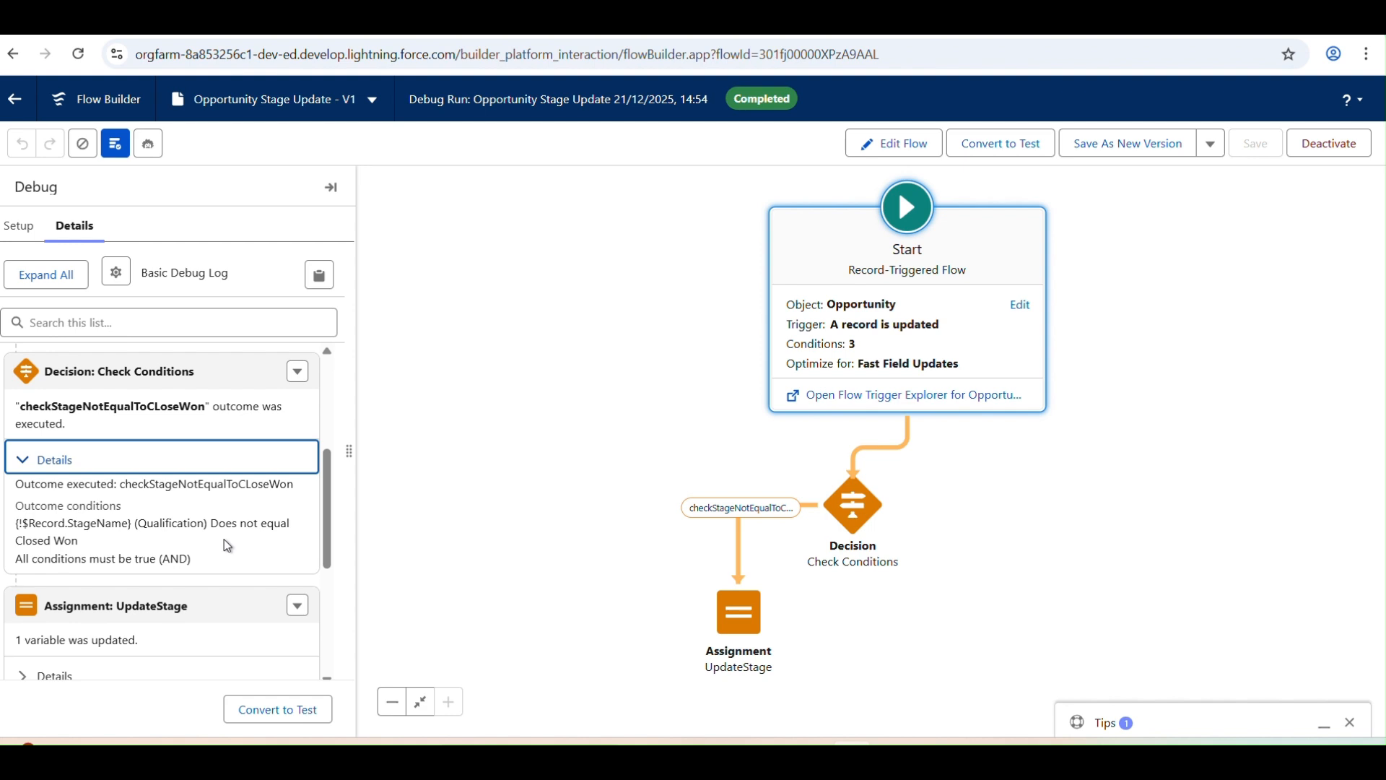
scroll(240, 543, "down", 1)
scroll(240, 543, "down", 2)
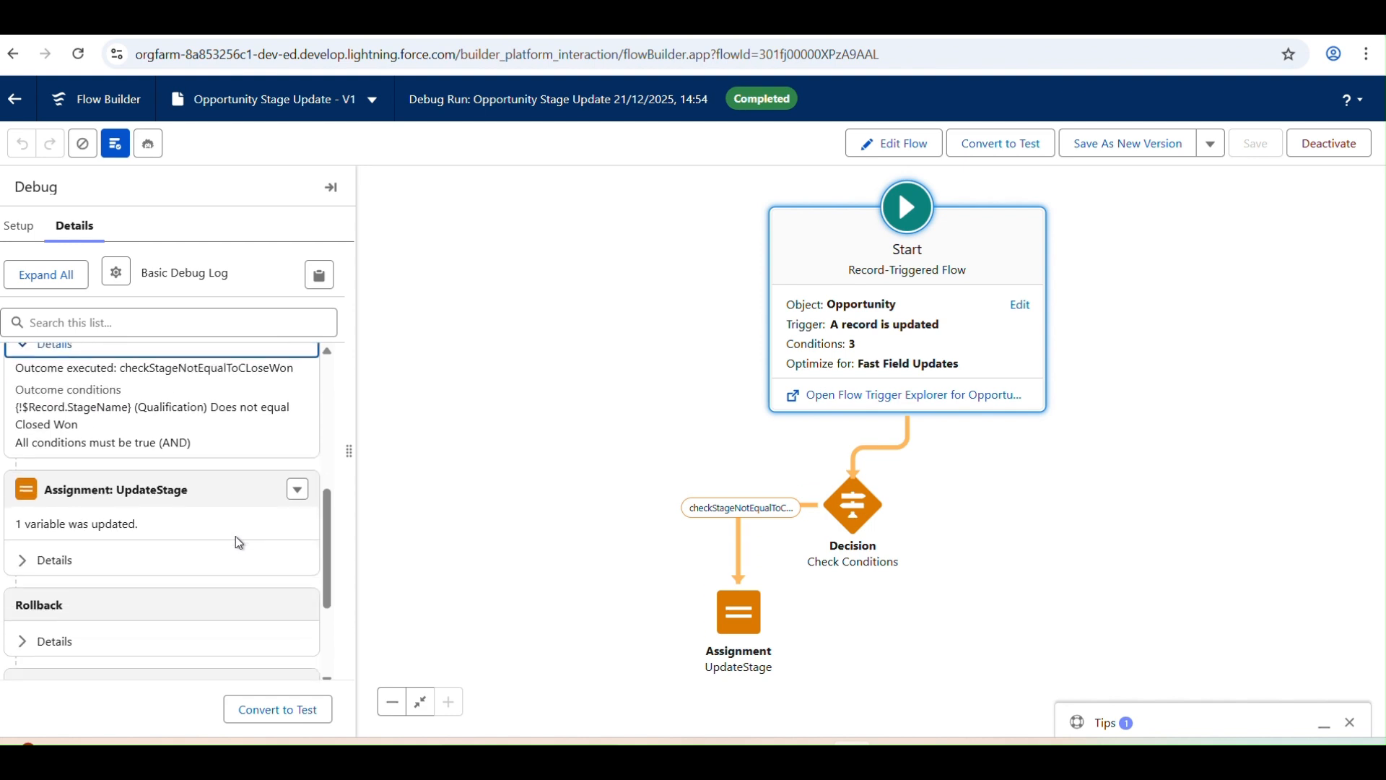
left_click(41, 534)
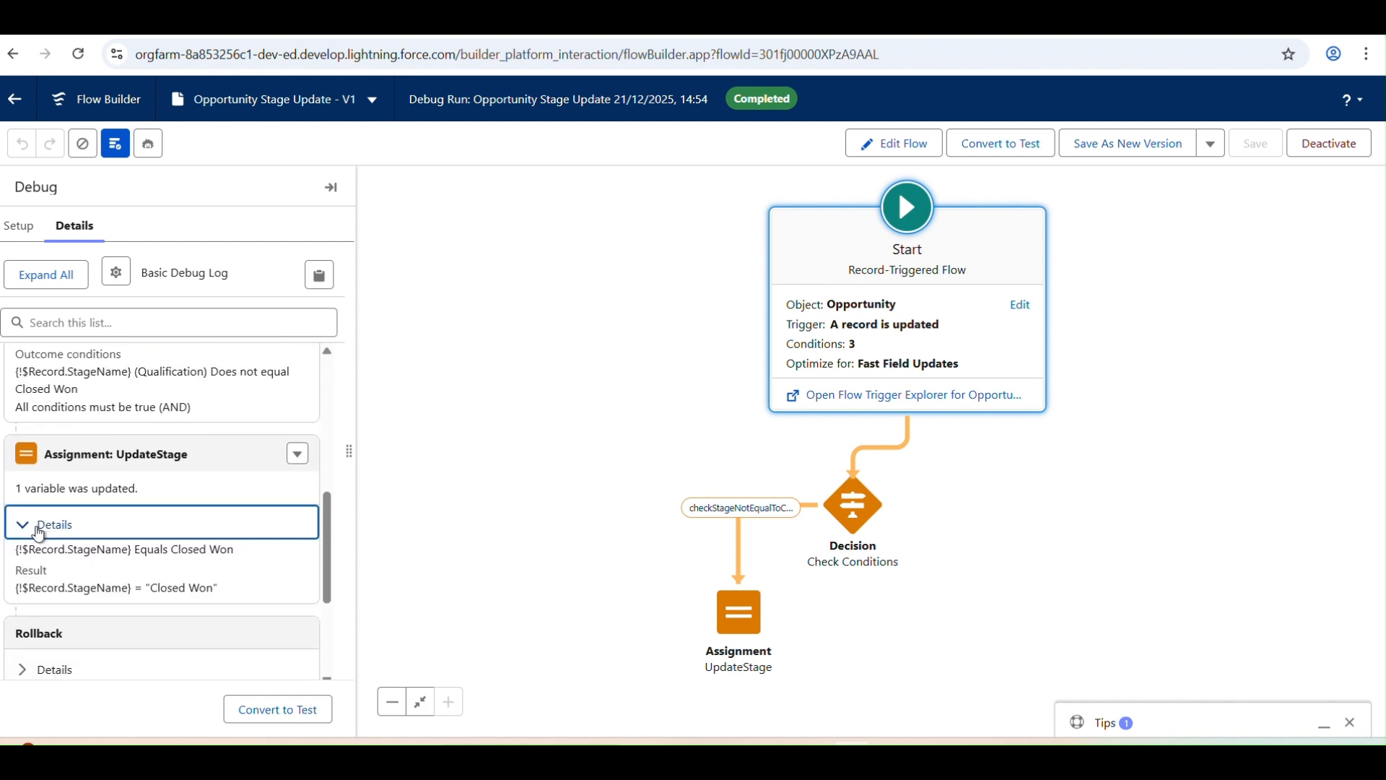
scroll(102, 564, "down", 2)
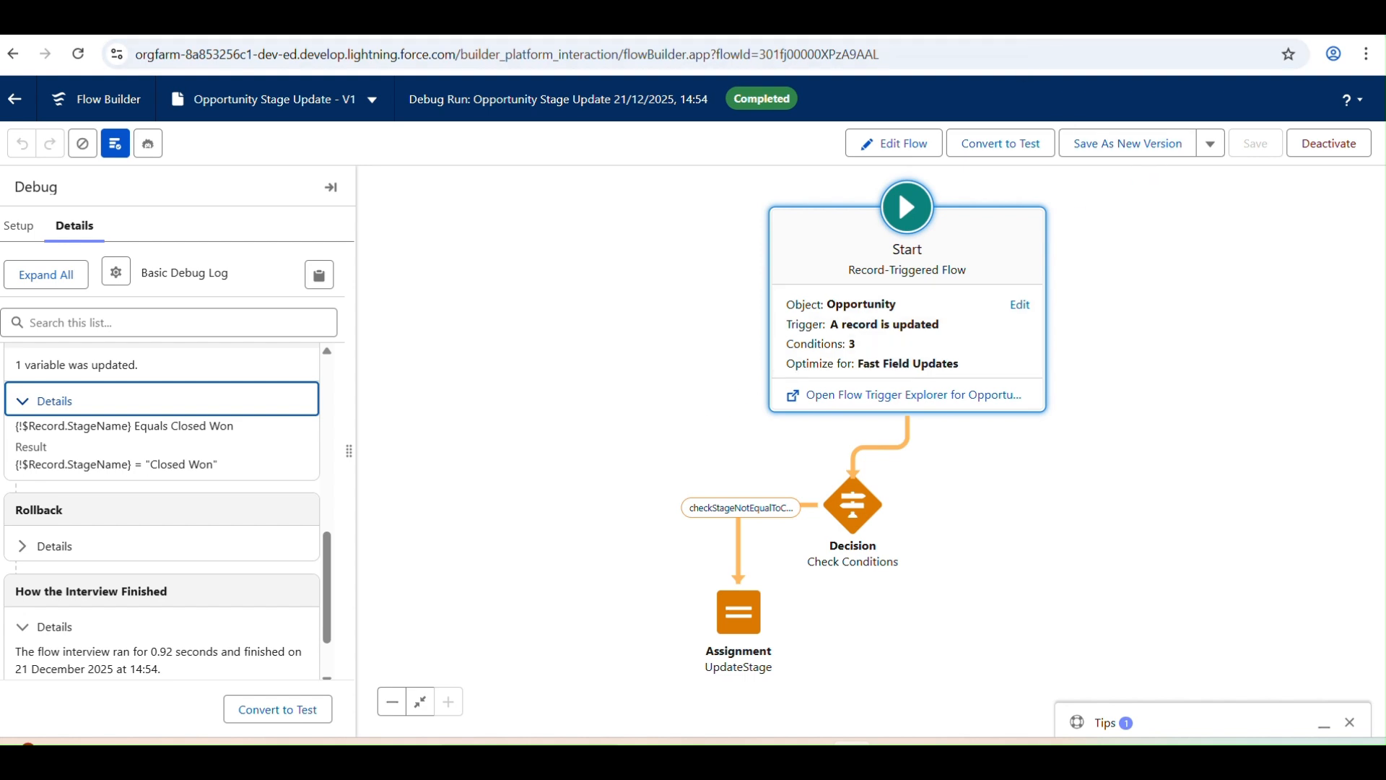
Create a new Screen Flow from the New Automation window, dismiss the error dialog, and set the canvas layout to Free-Form.
left_click(1039, 32)
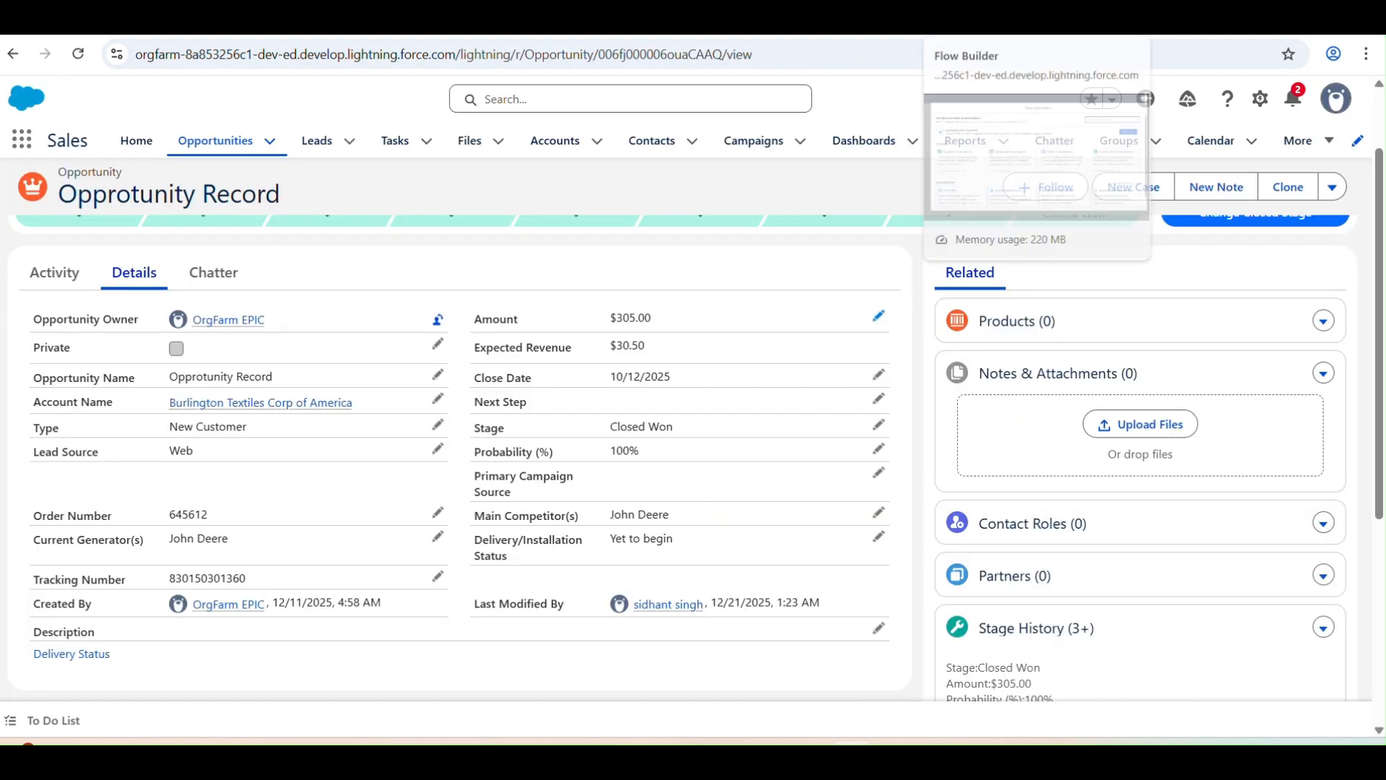
left_click(1040, 28)
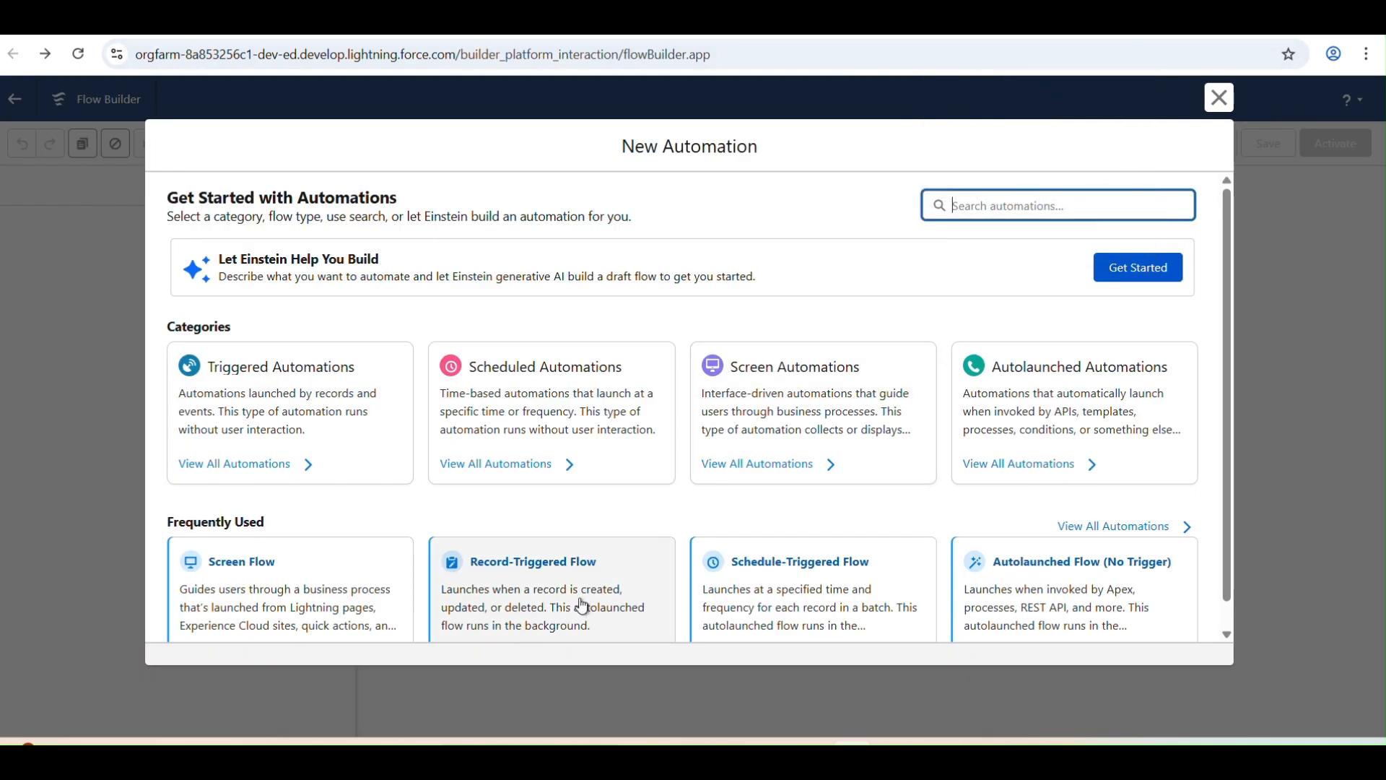
left_click(292, 605)
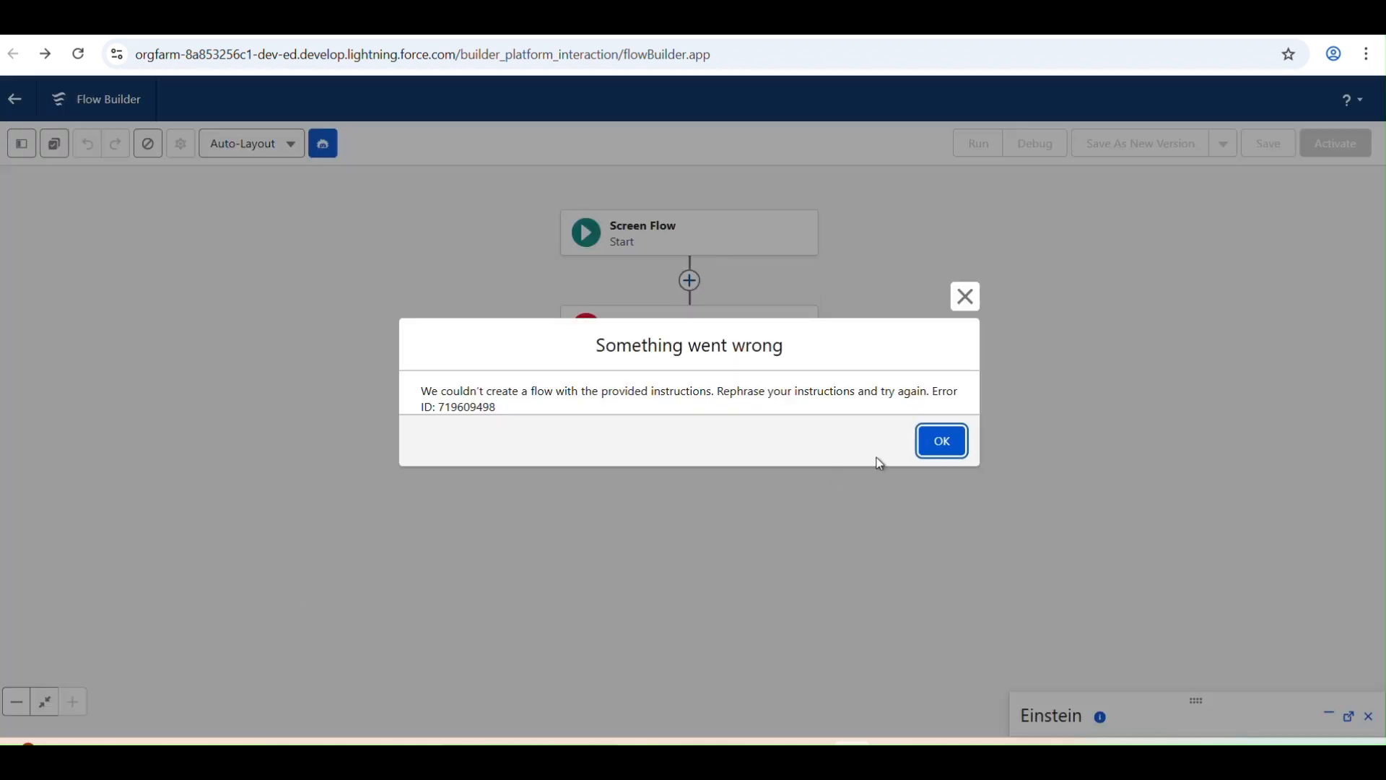
left_click(958, 446)
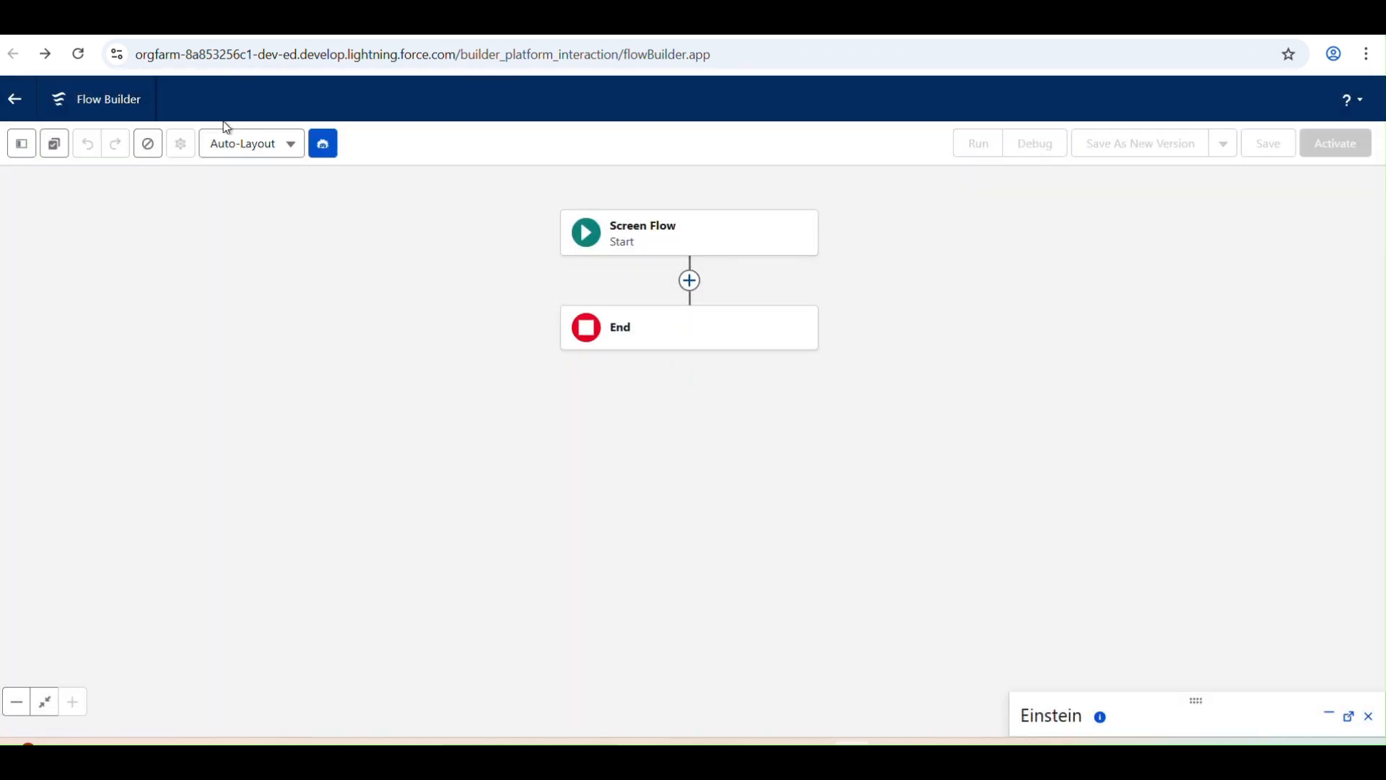
left_click(249, 146)
left_click(260, 212)
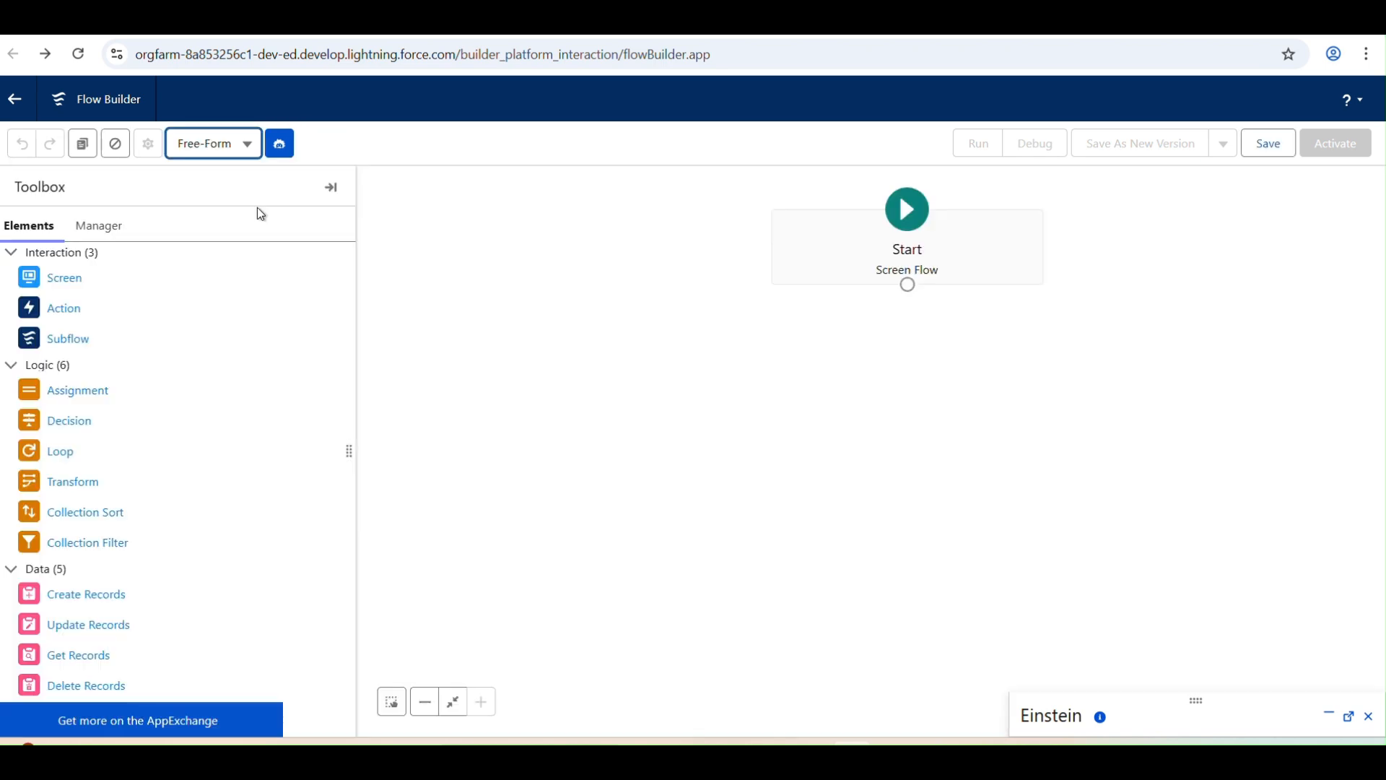
Switch to the Setup page, find Accounts through the App Launcher, and view the Seller Account record.
left_click(355, 19)
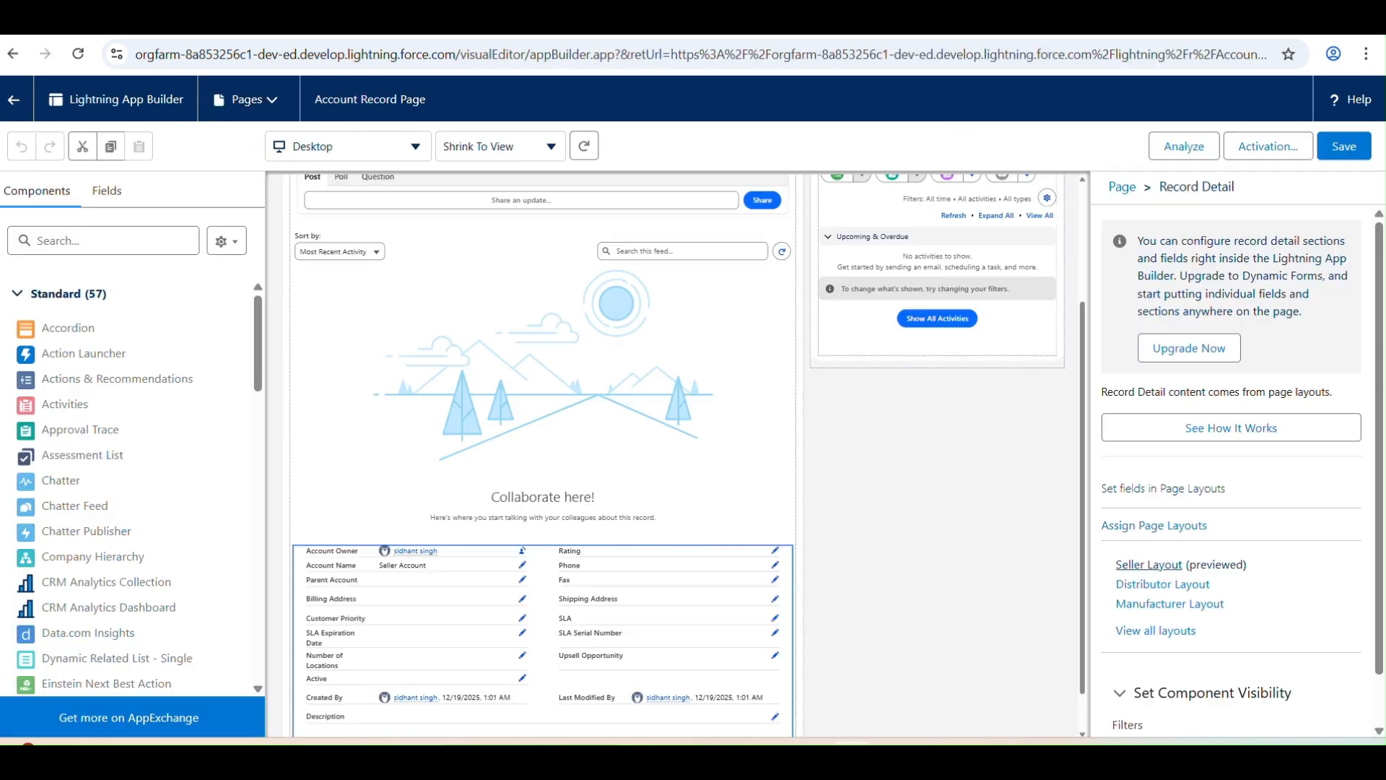
left_click(278, 22)
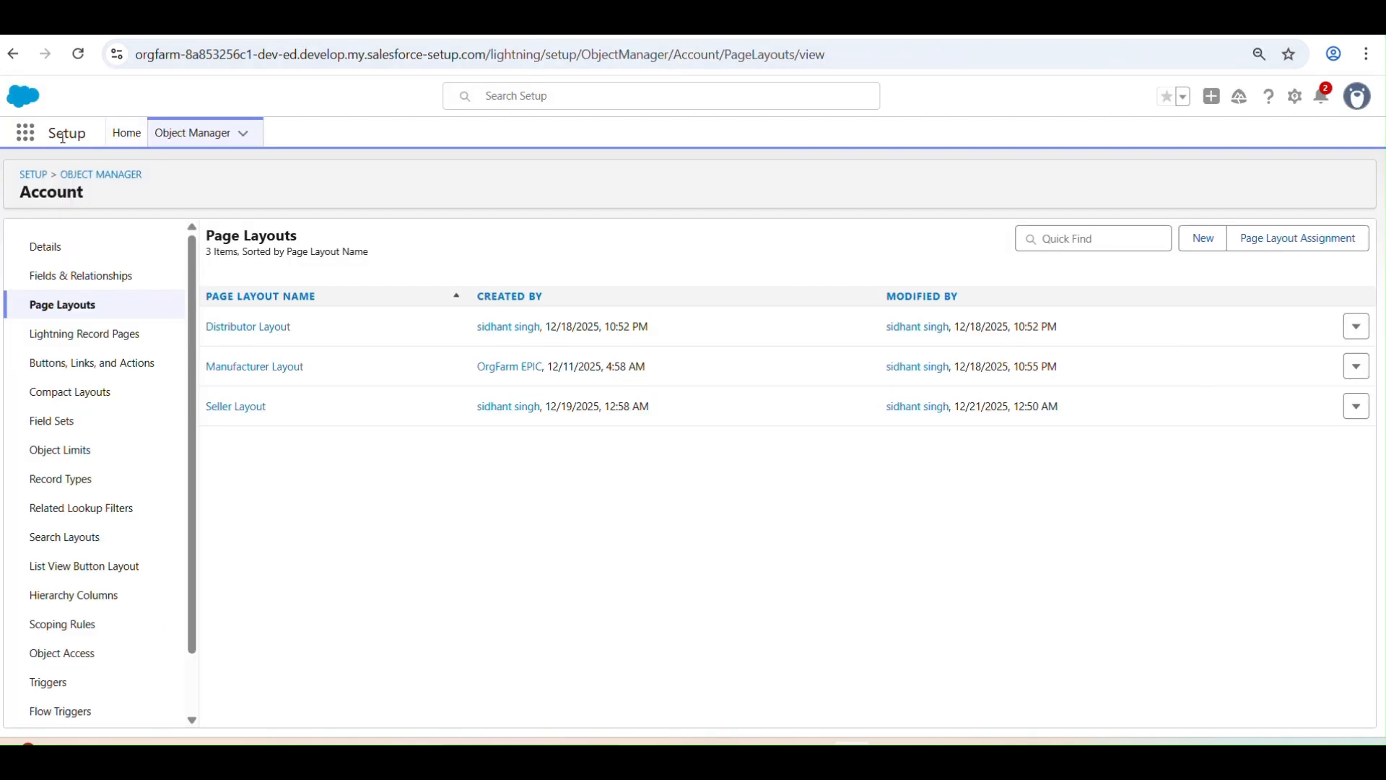
left_click(29, 136)
type("ac")
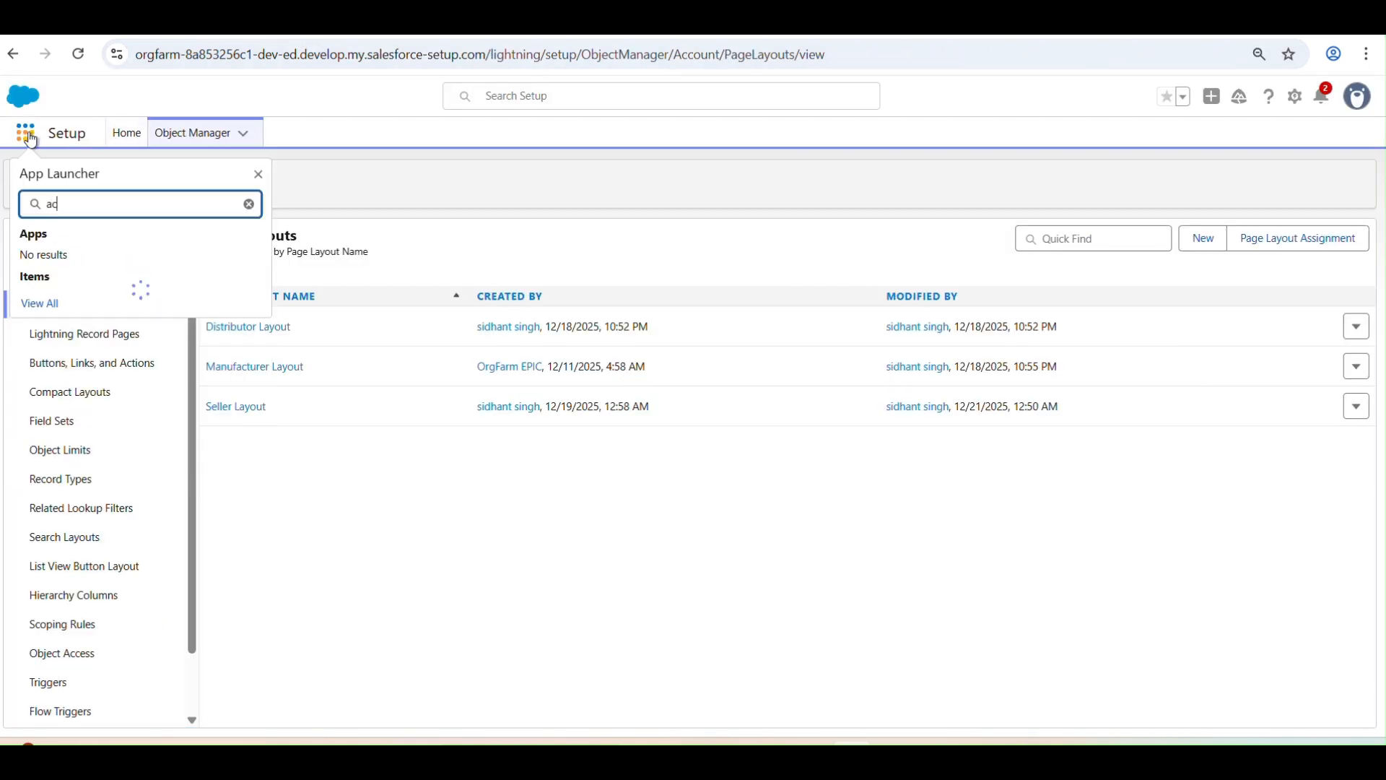
type("count")
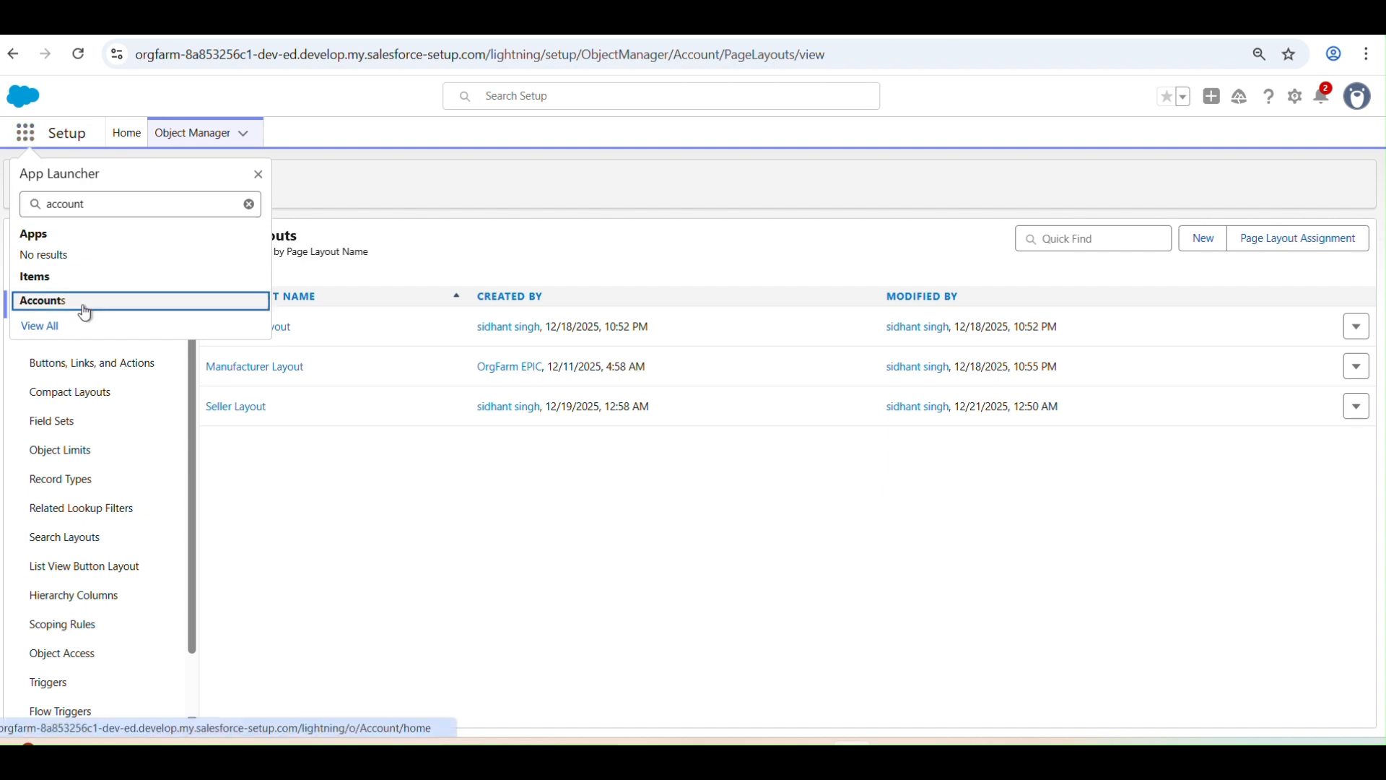
left_click(83, 306)
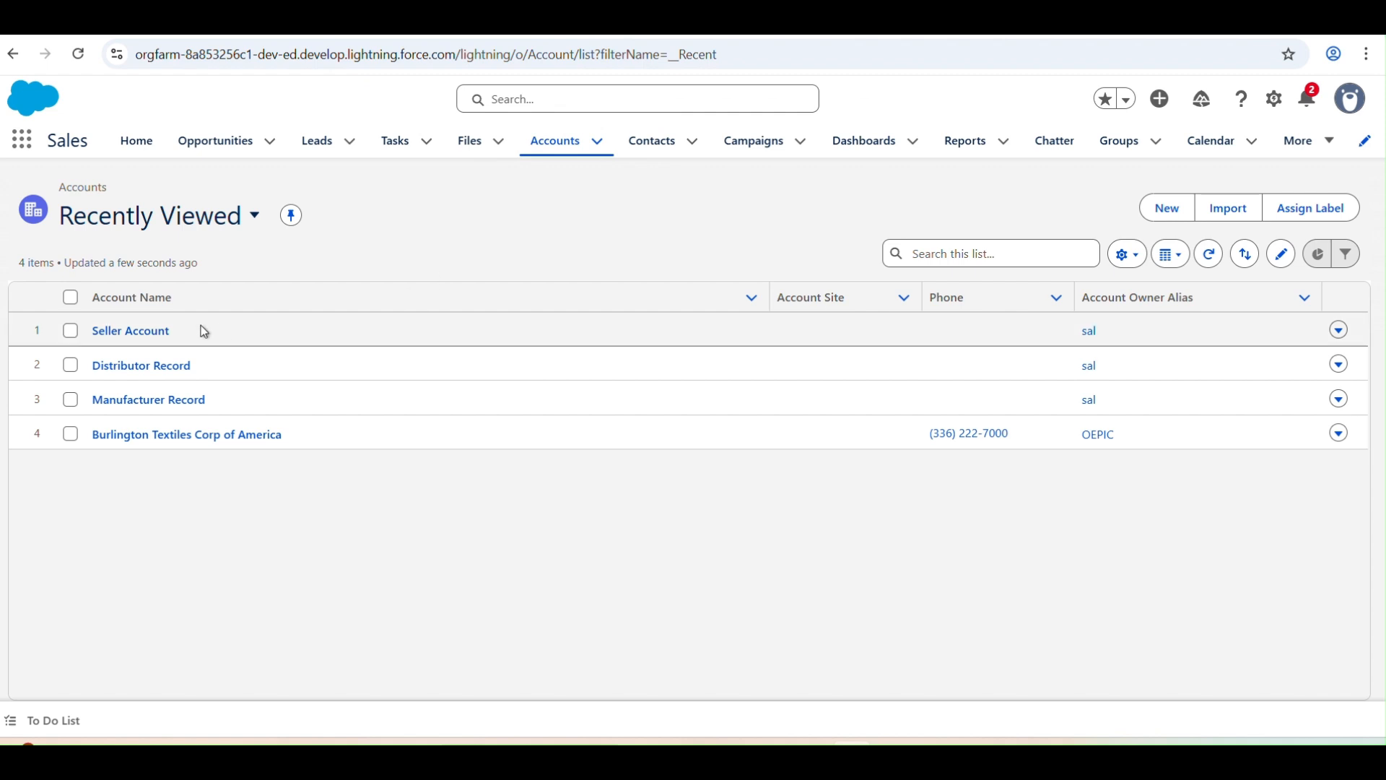
left_click(167, 333)
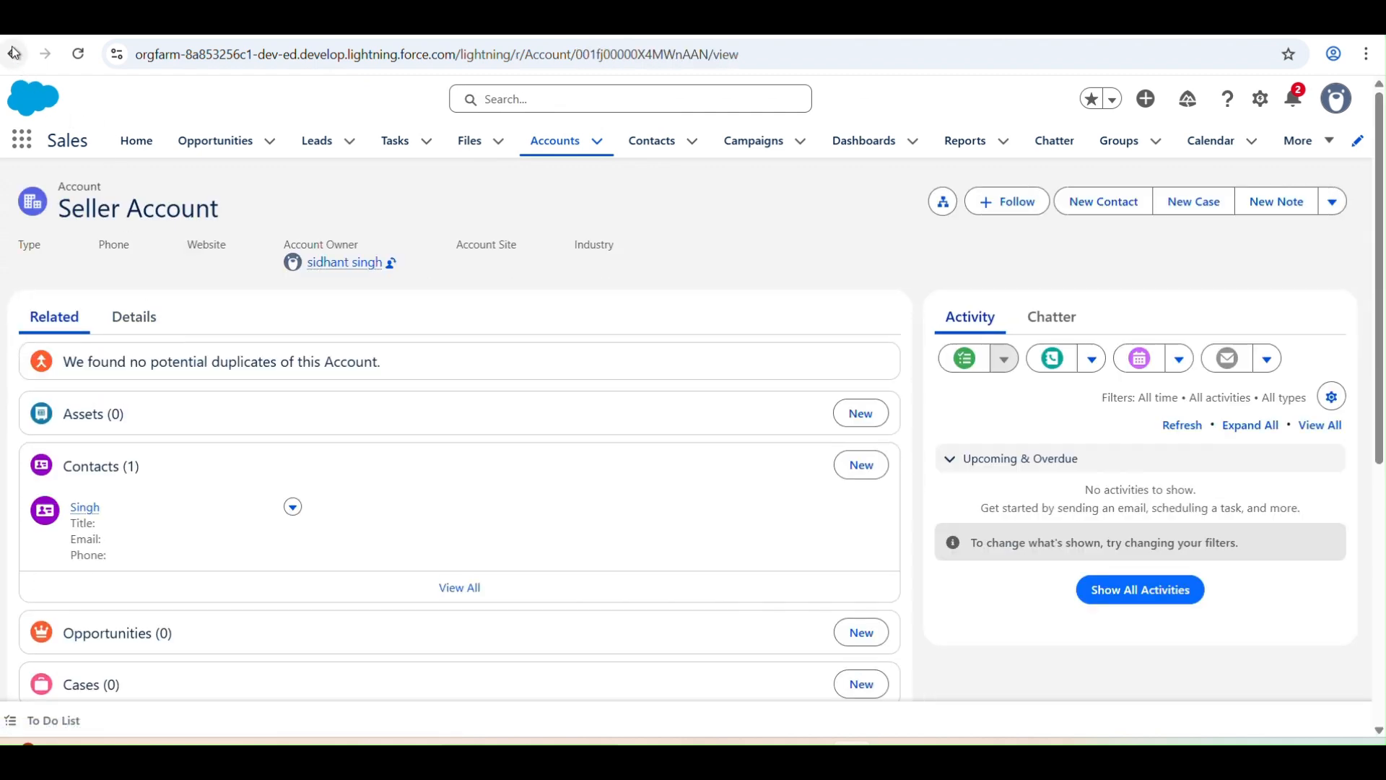
Return to the accounts list, open Distributor Record, and check its additional record actions.
left_click(14, 54)
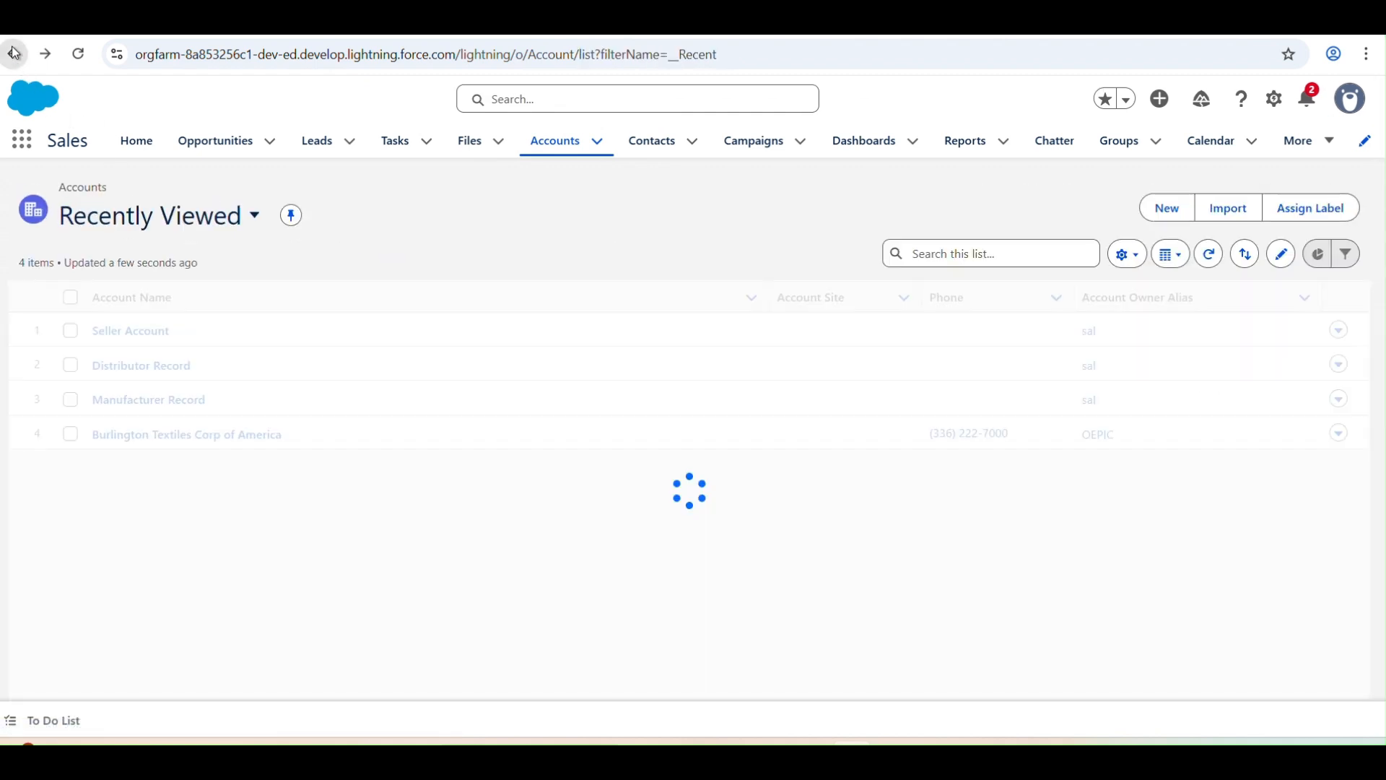
left_click(161, 366)
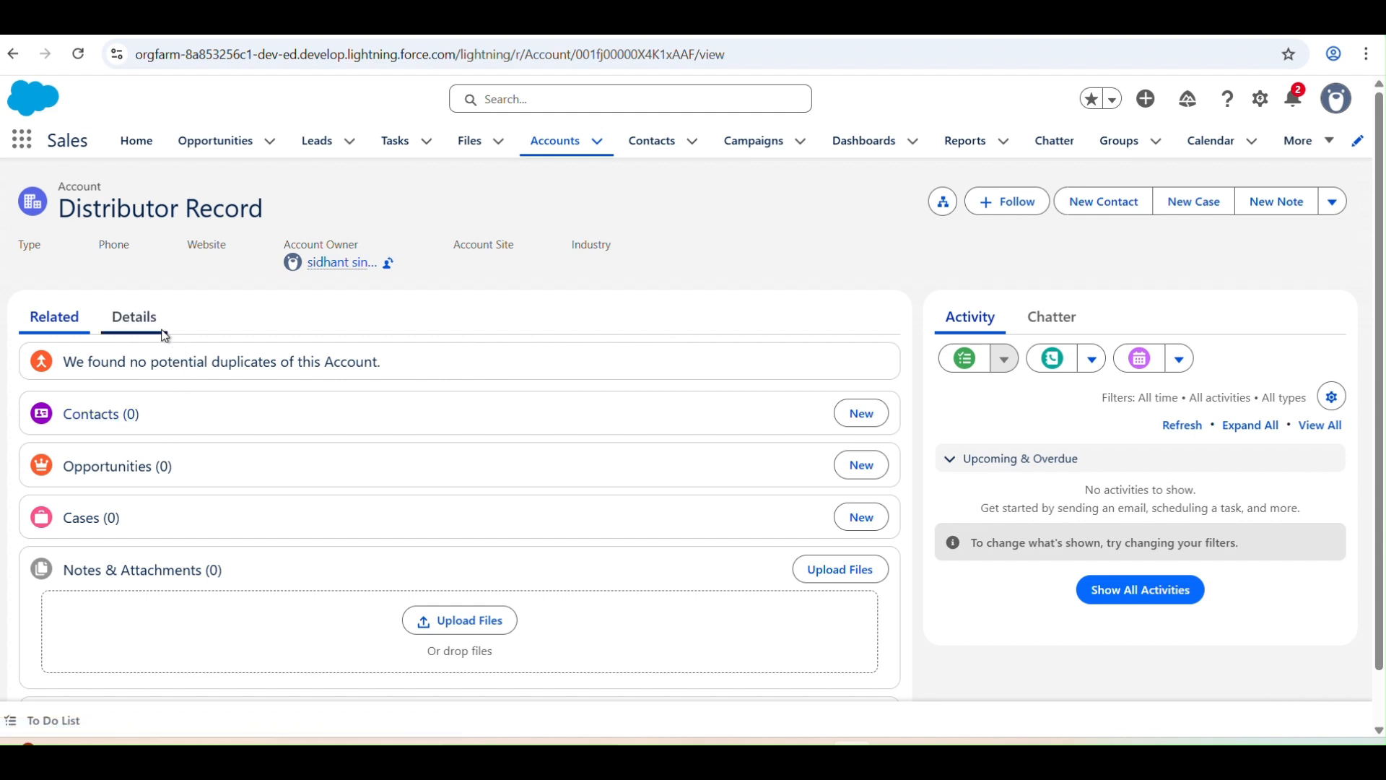
left_click(1332, 202)
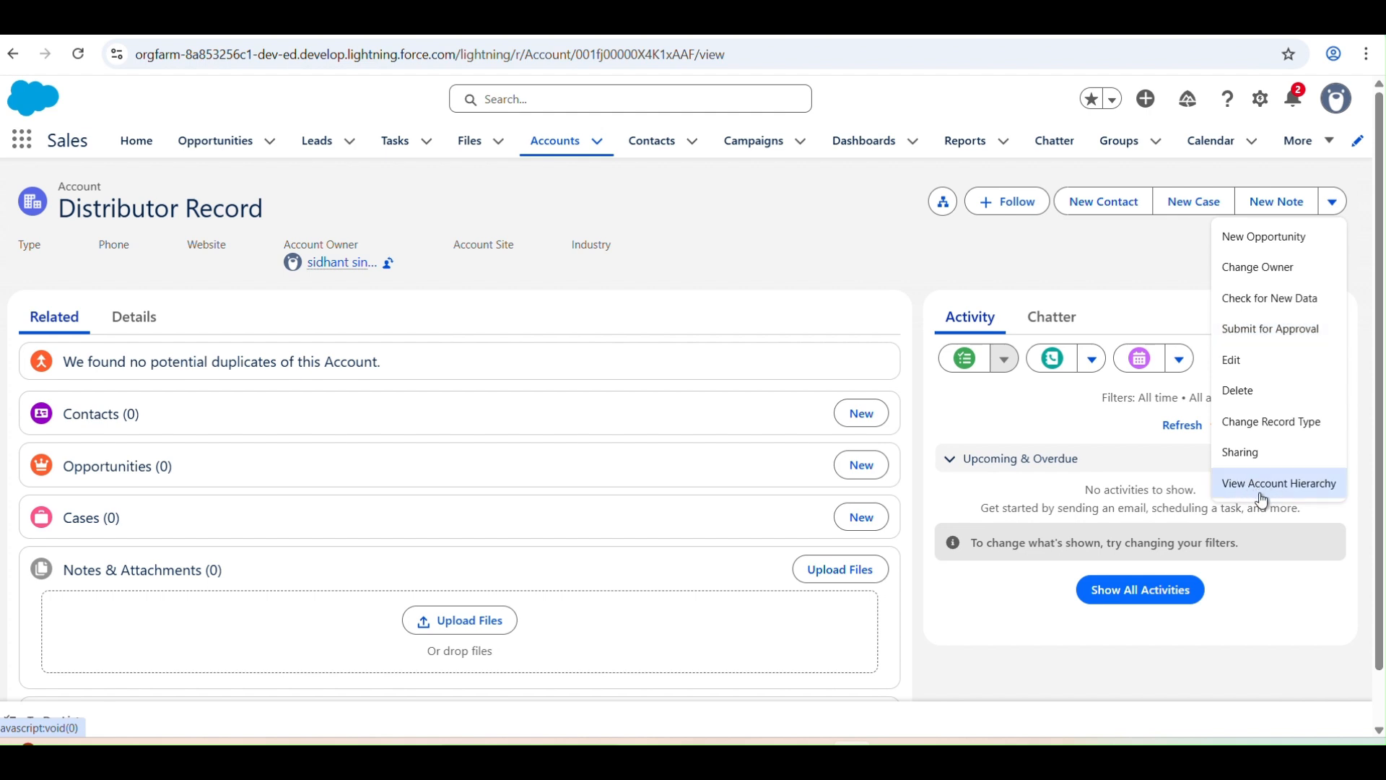
left_click(782, 266)
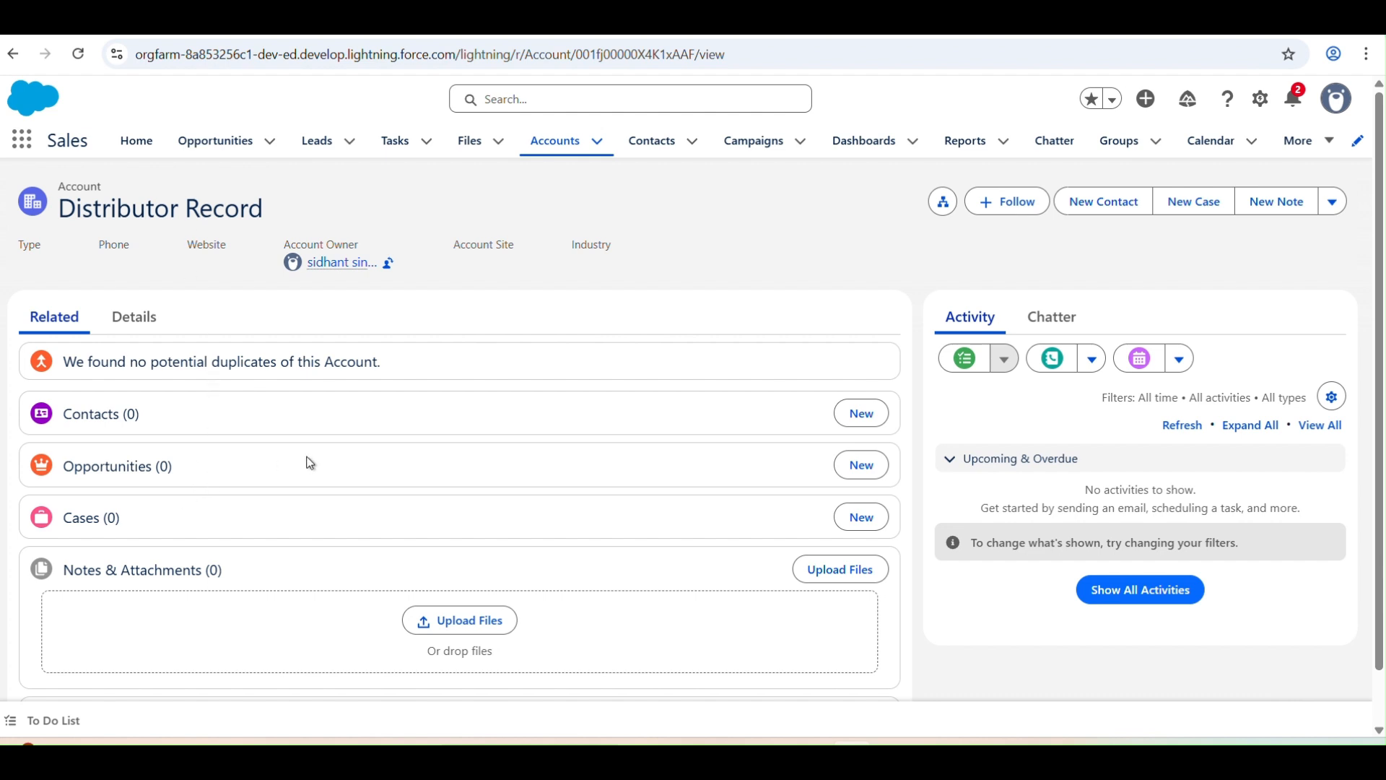
Switch back to the new screen flow, add a Screen element below Start, and label it "Create Contact".
left_click(1039, 25)
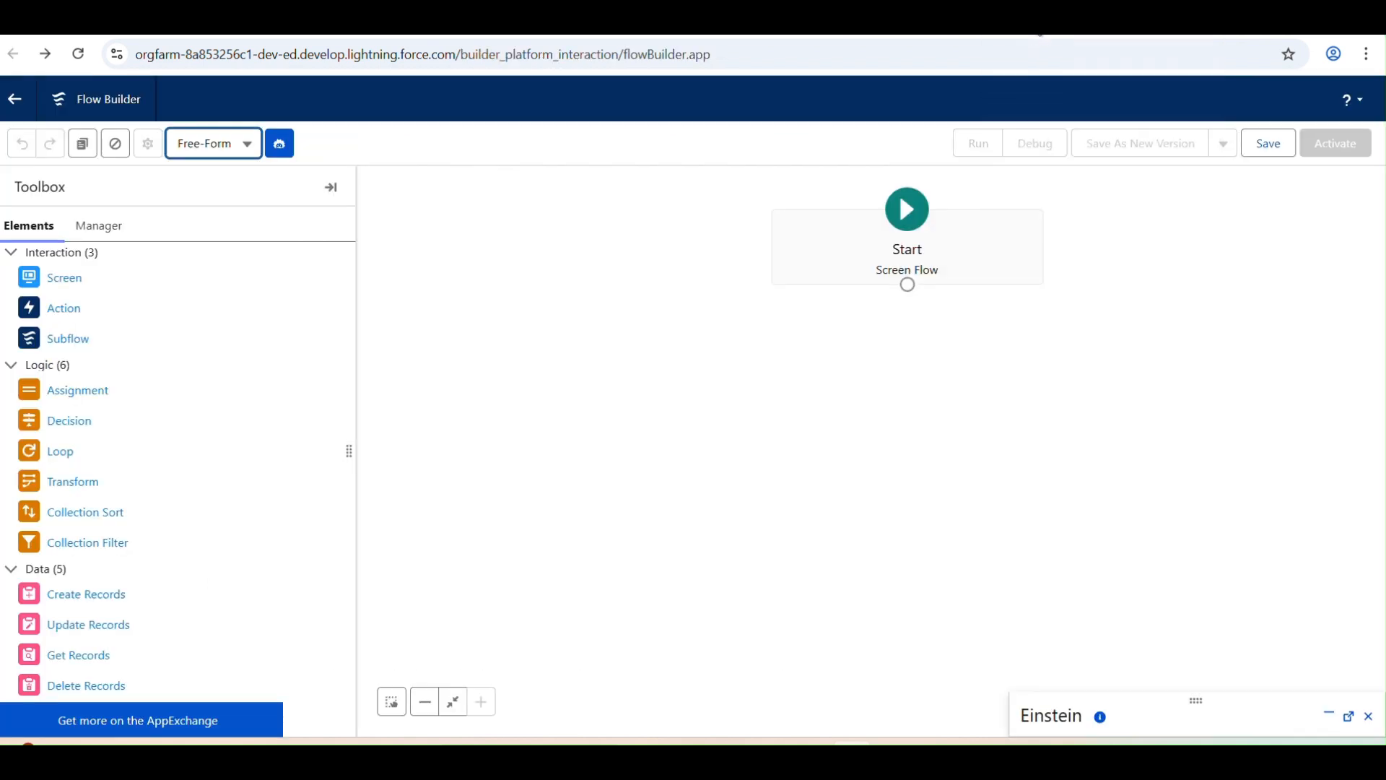
left_click(535, 308)
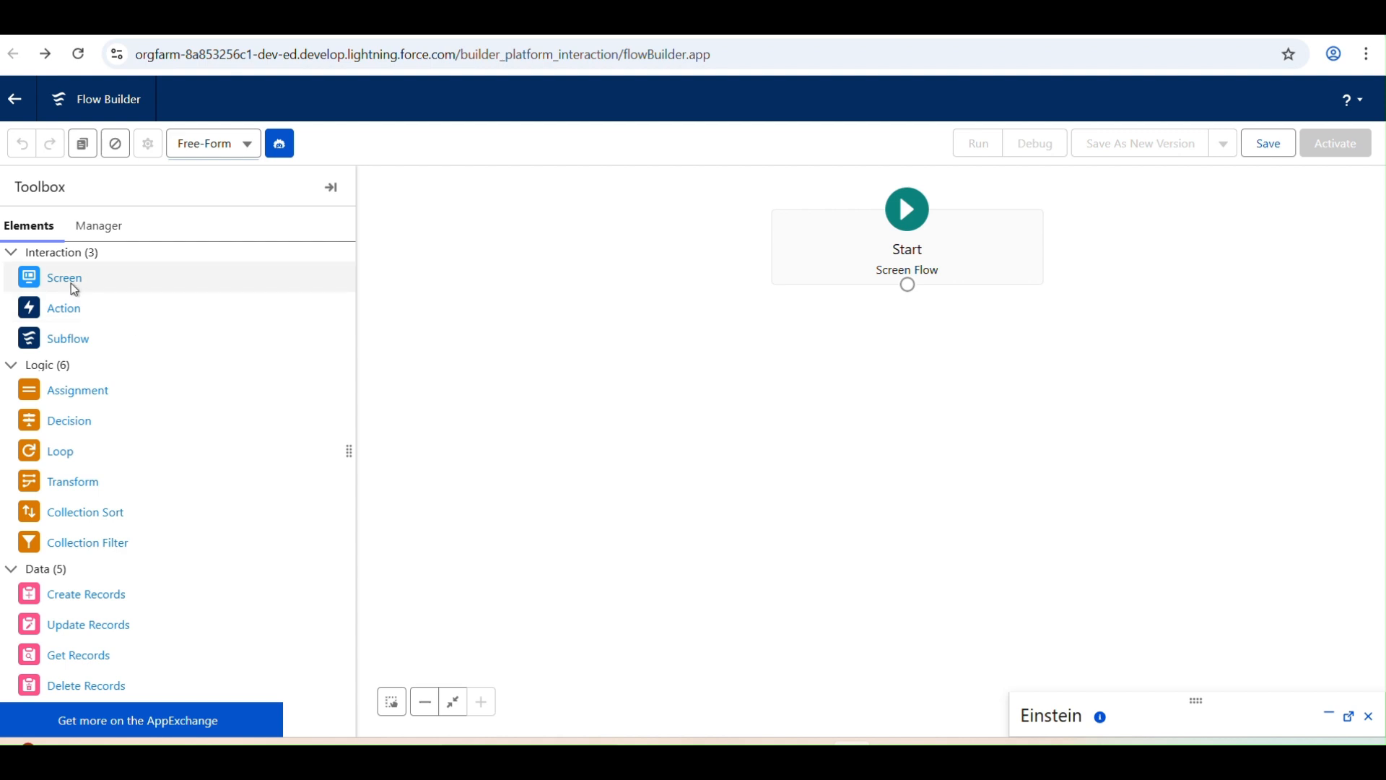
left_click_drag(88, 285, 826, 420)
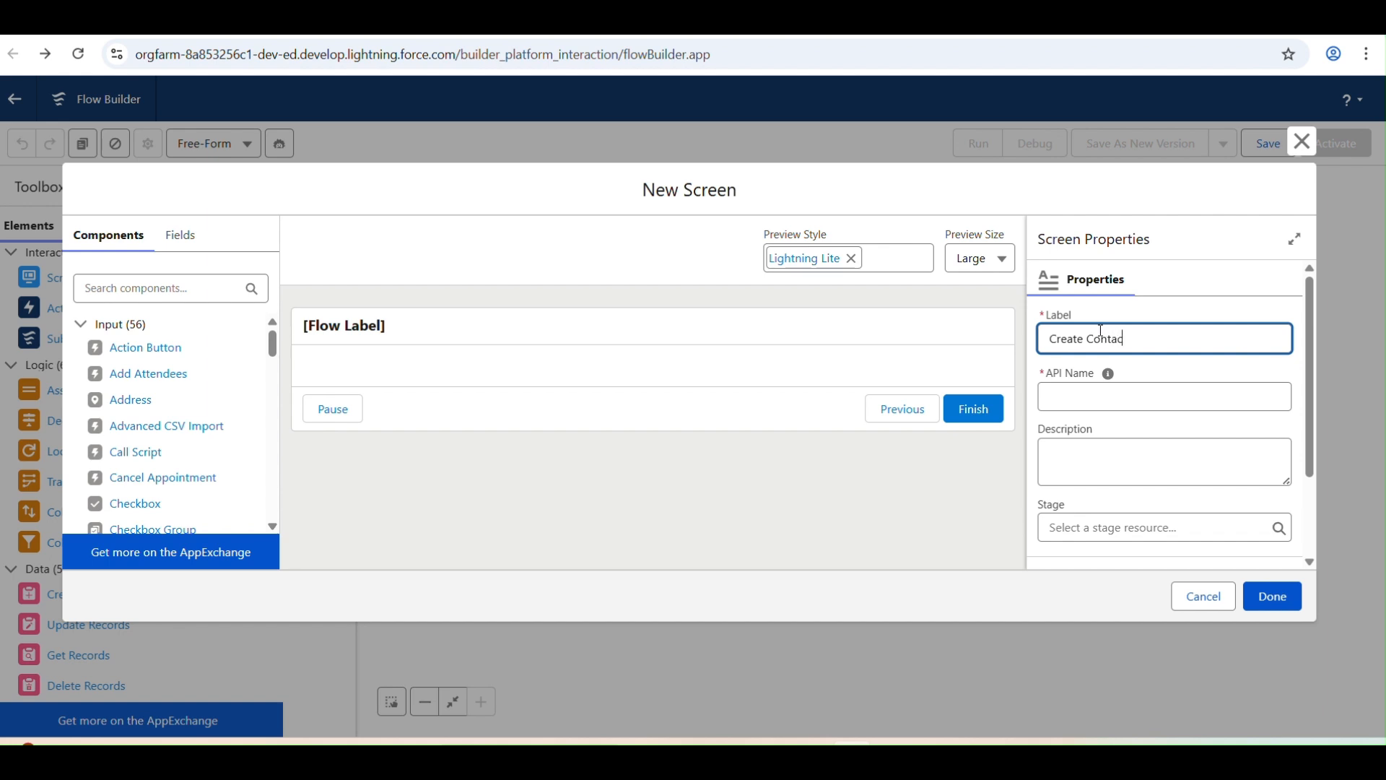
left_click(1115, 419)
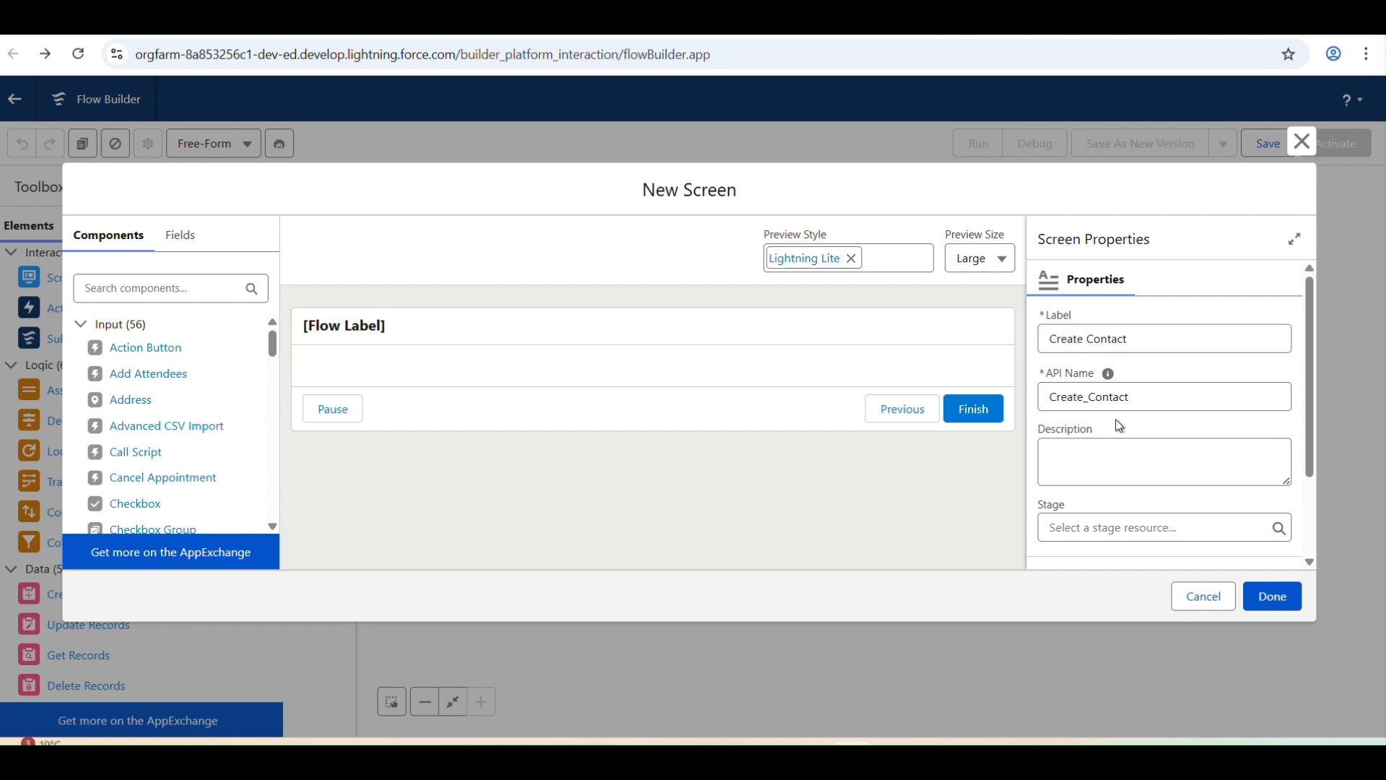
Find the Text input component, add it to the Create Contact screen, and delete the duplicate Text component.
scroll(1115, 419, "down", 1)
scroll(1118, 422, "down", 1)
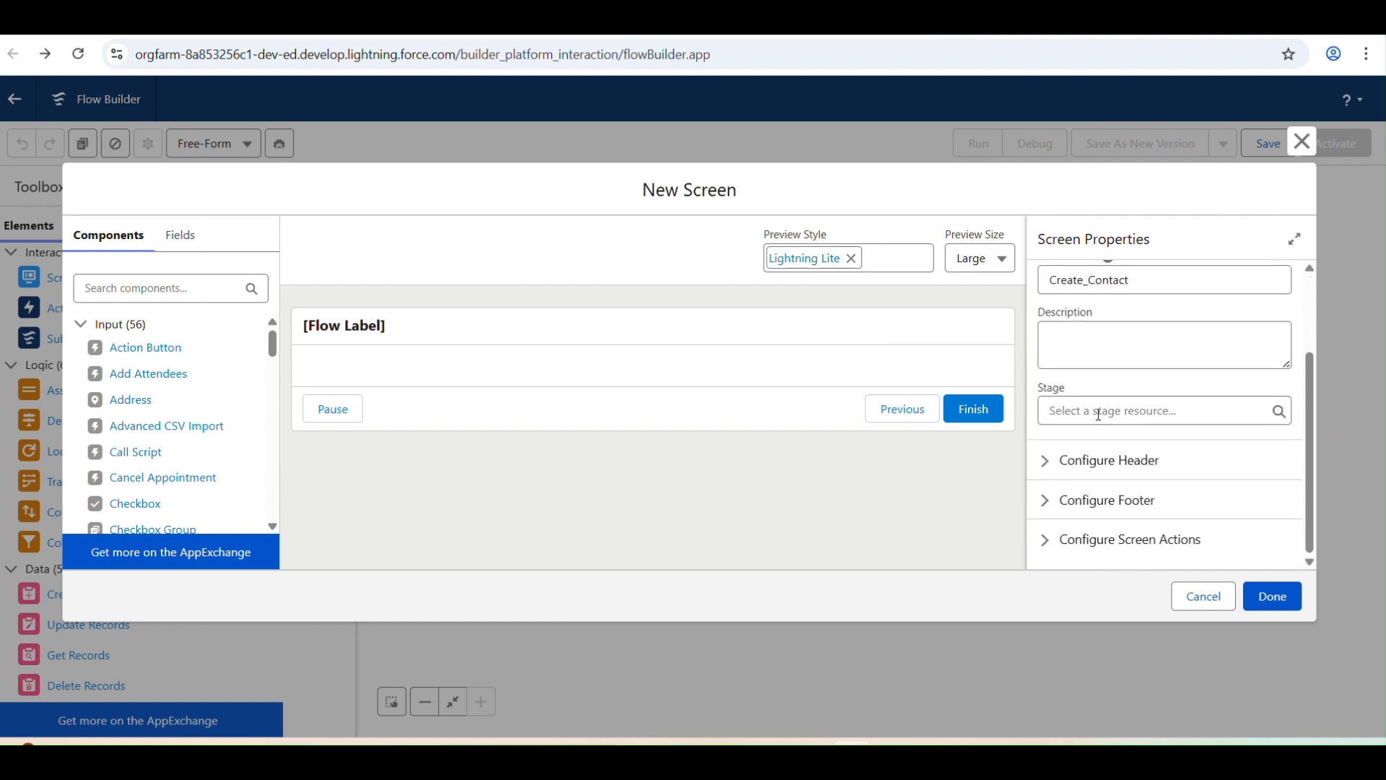
left_click(165, 293)
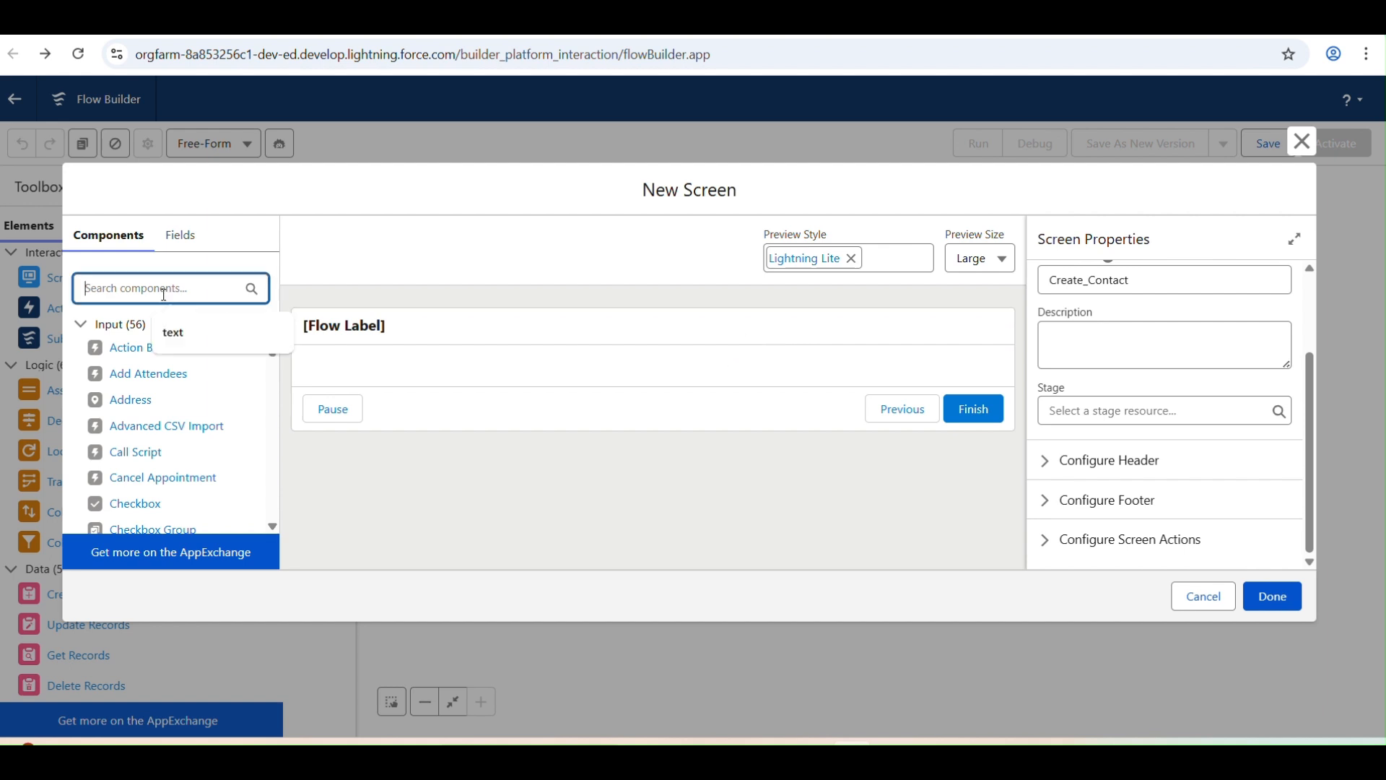
type("text")
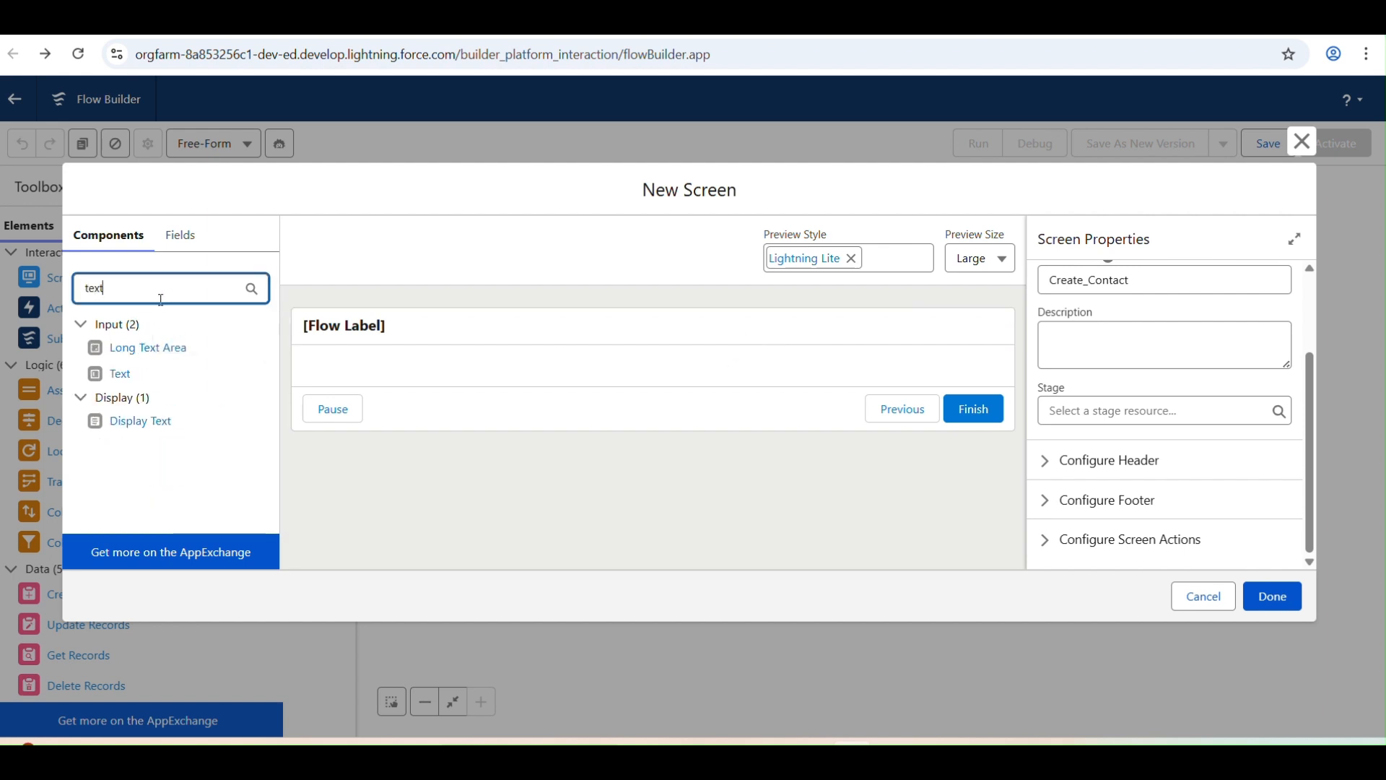
mouse_move(123, 390)
left_mouse_down()
mouse_move(365, 354)
mouse_move(395, 371)
mouse_move(145, 397)
left_mouse_up()
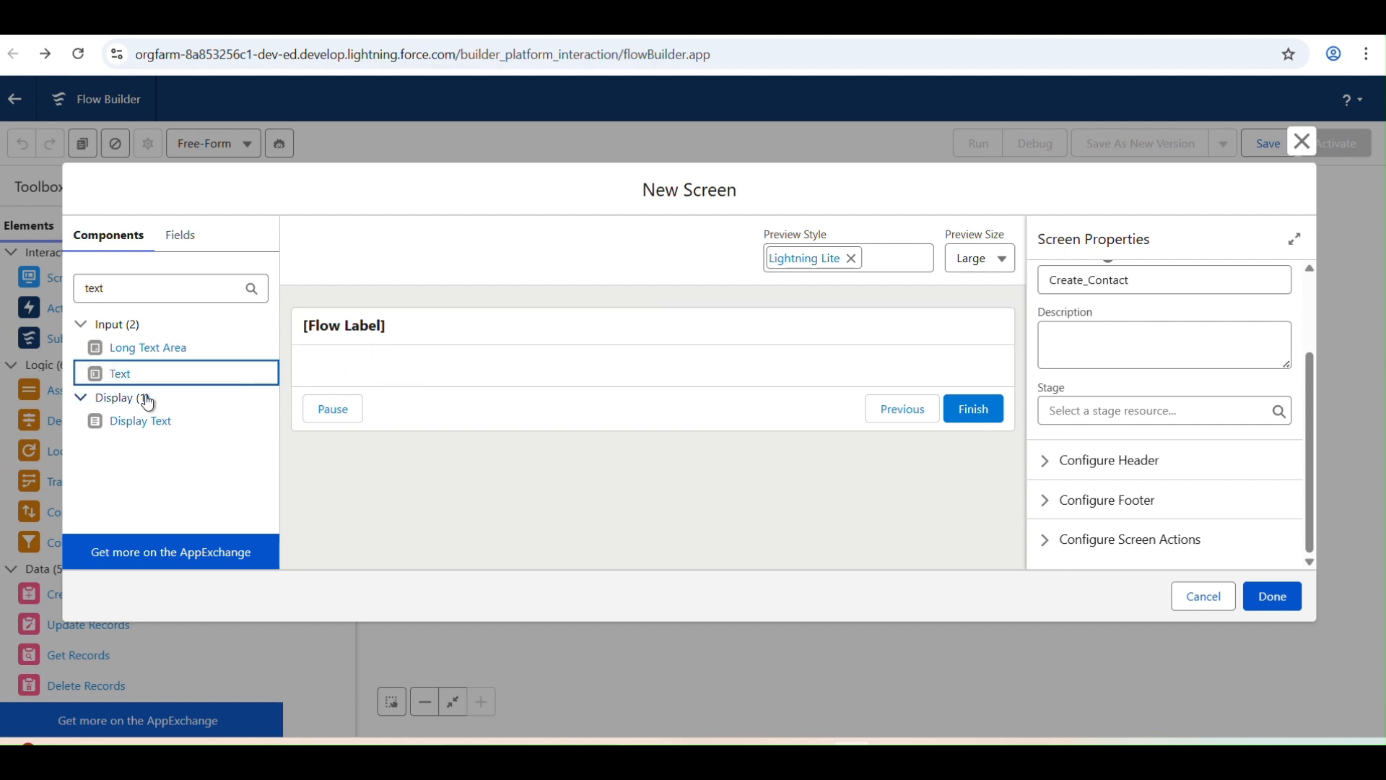
left_click(119, 379)
left_click(119, 384)
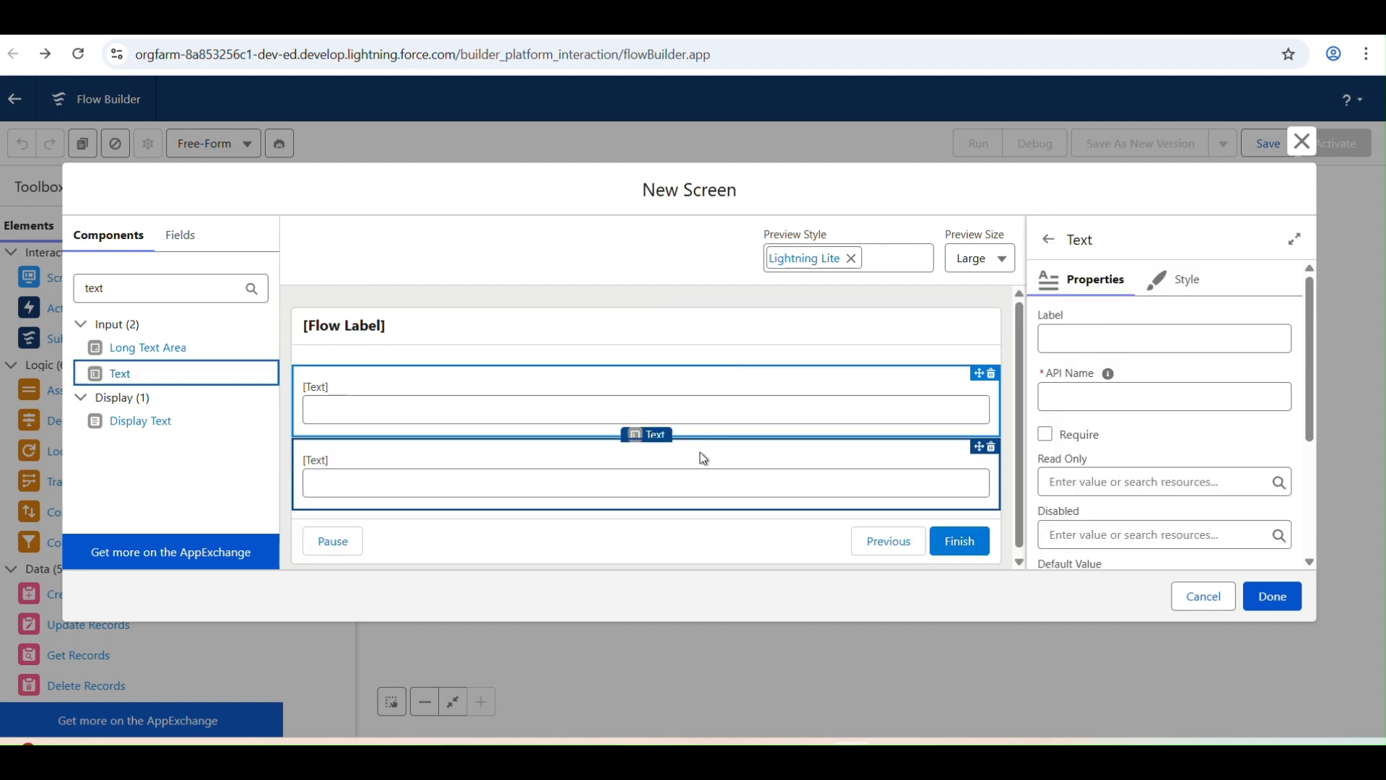
left_click(993, 449)
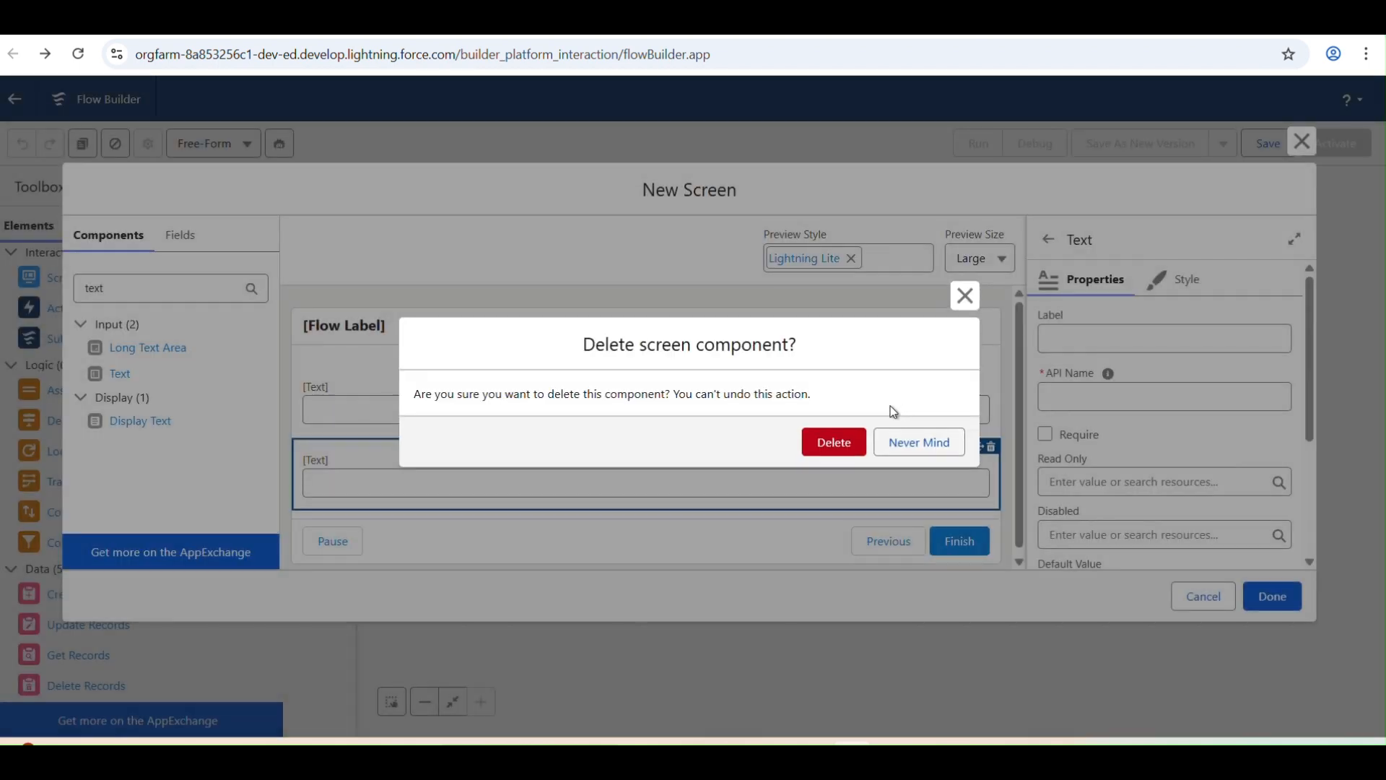
left_click(806, 453)
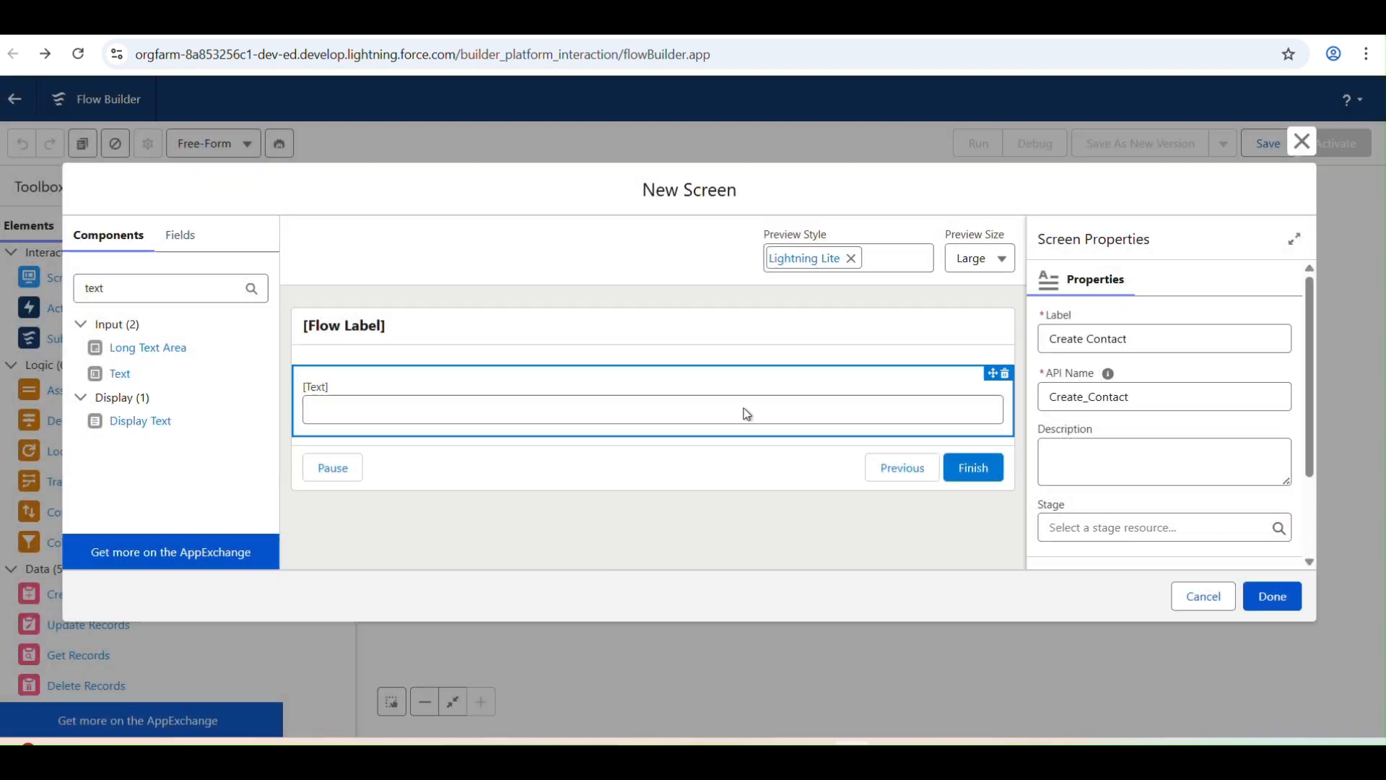
Label the text component "Last Name" with API name Last_Name and finish the Create Contact screen.
left_click(743, 413)
left_click(1098, 329)
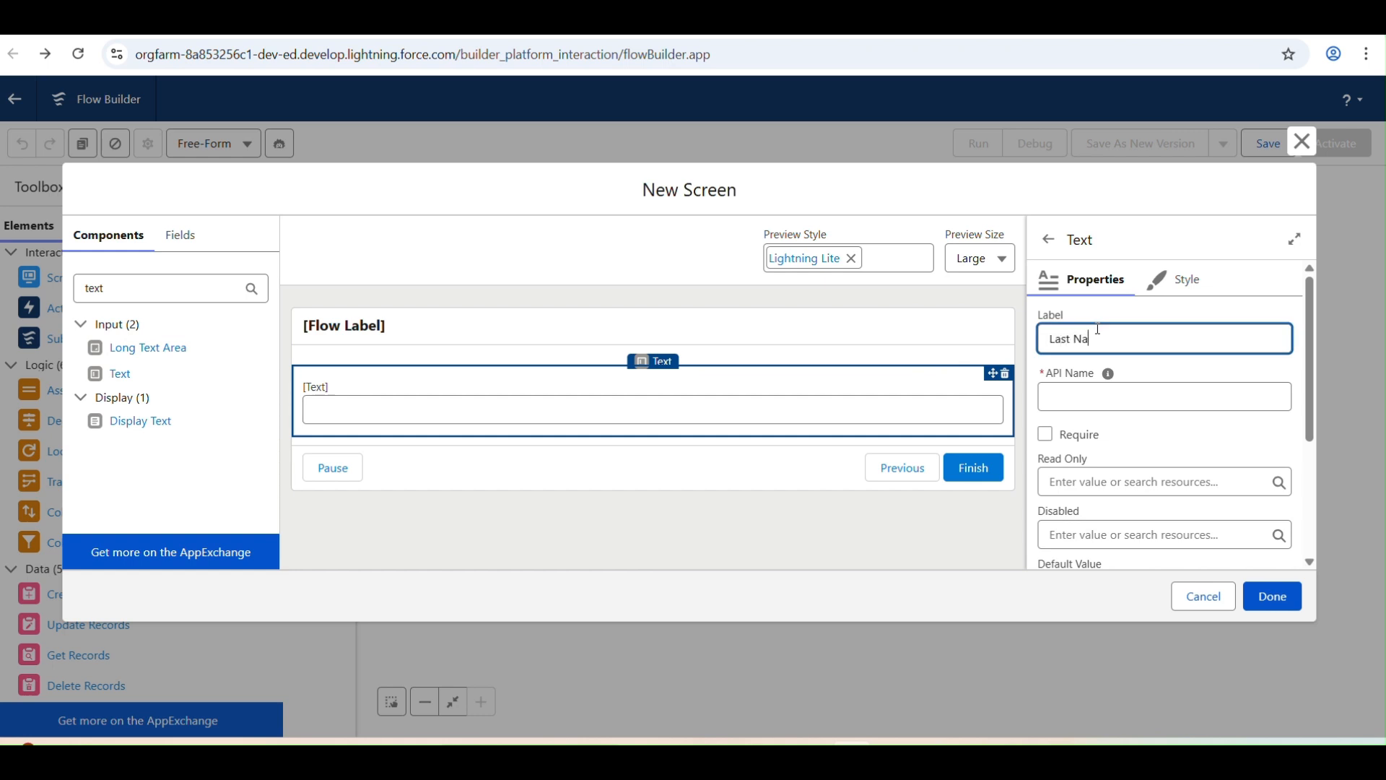
left_click(1211, 409)
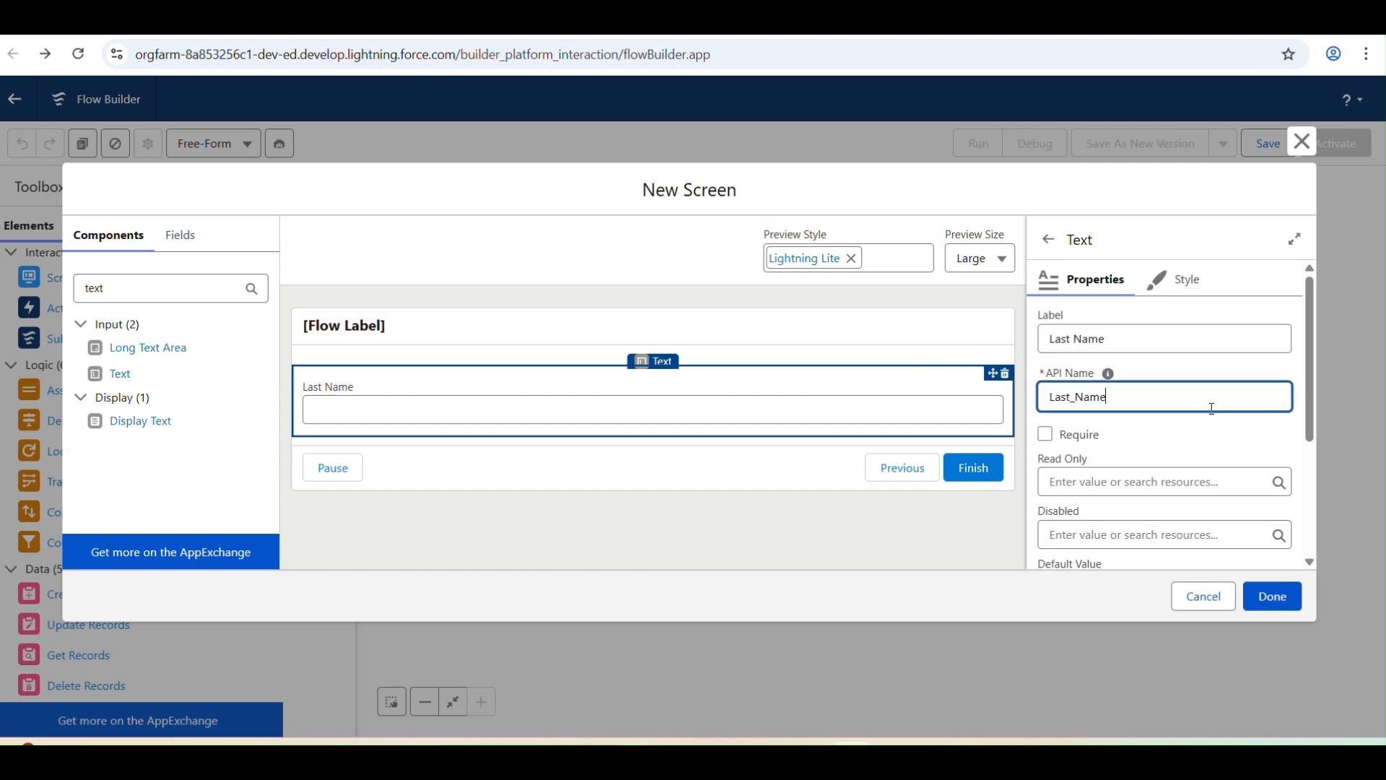
left_click(1260, 596)
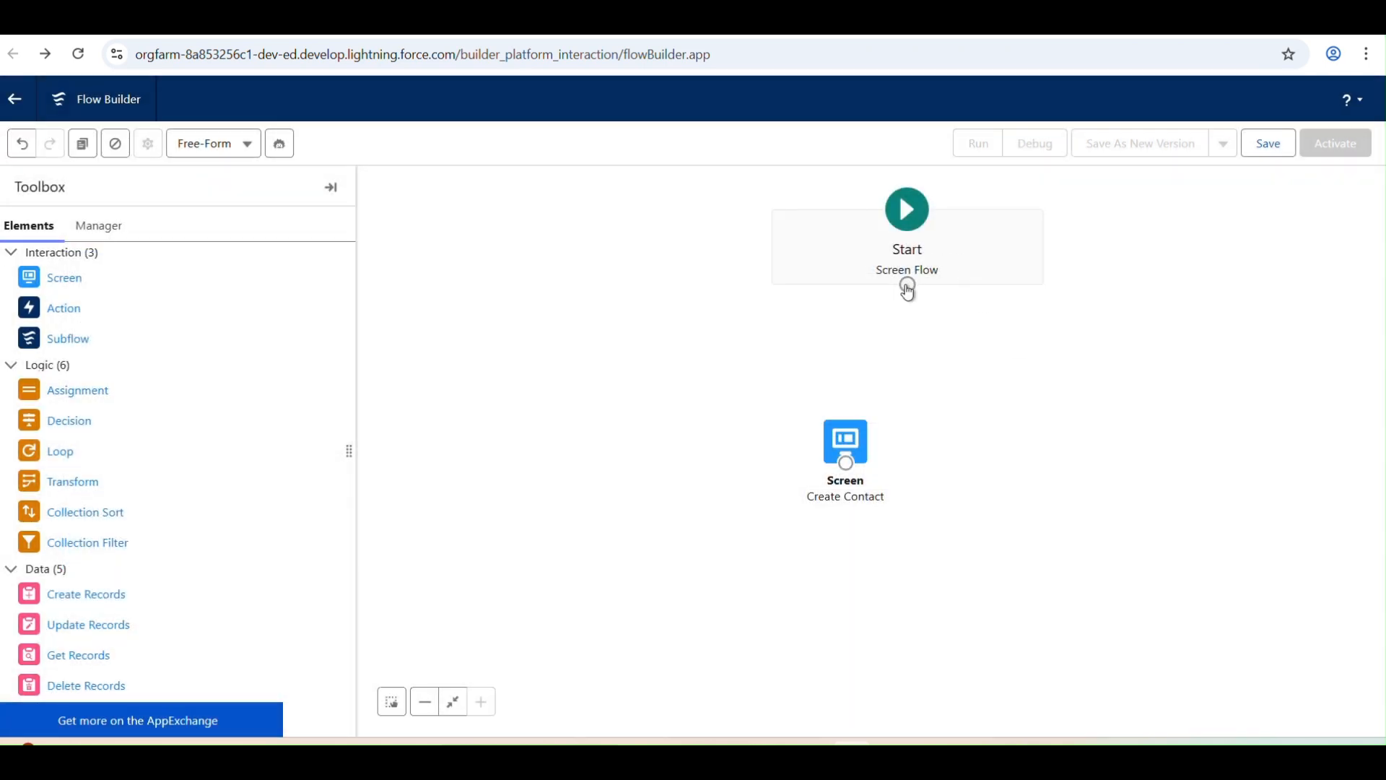
Connect the Start element to the Create Contact screen and check the screen's contents without changing them.
left_click_drag(908, 285, 839, 442)
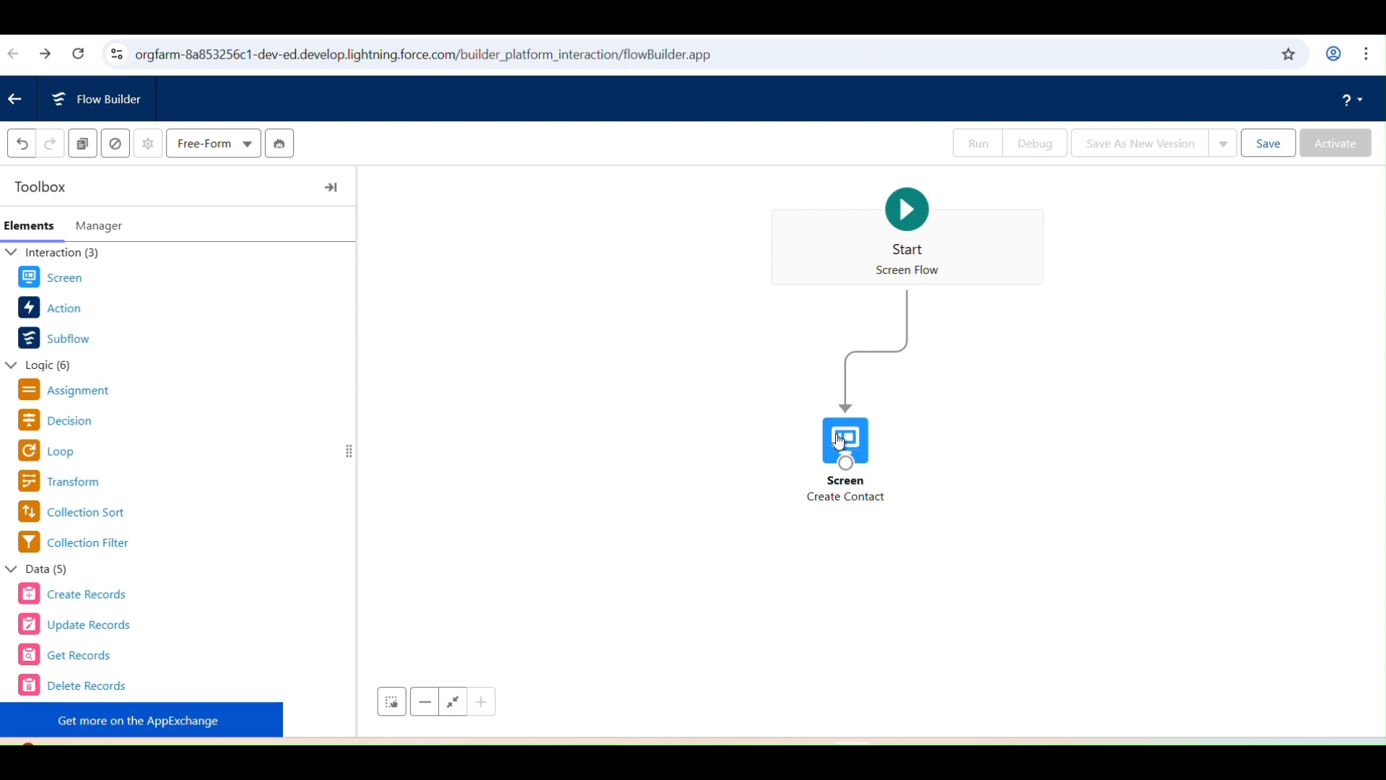
double_click(840, 440)
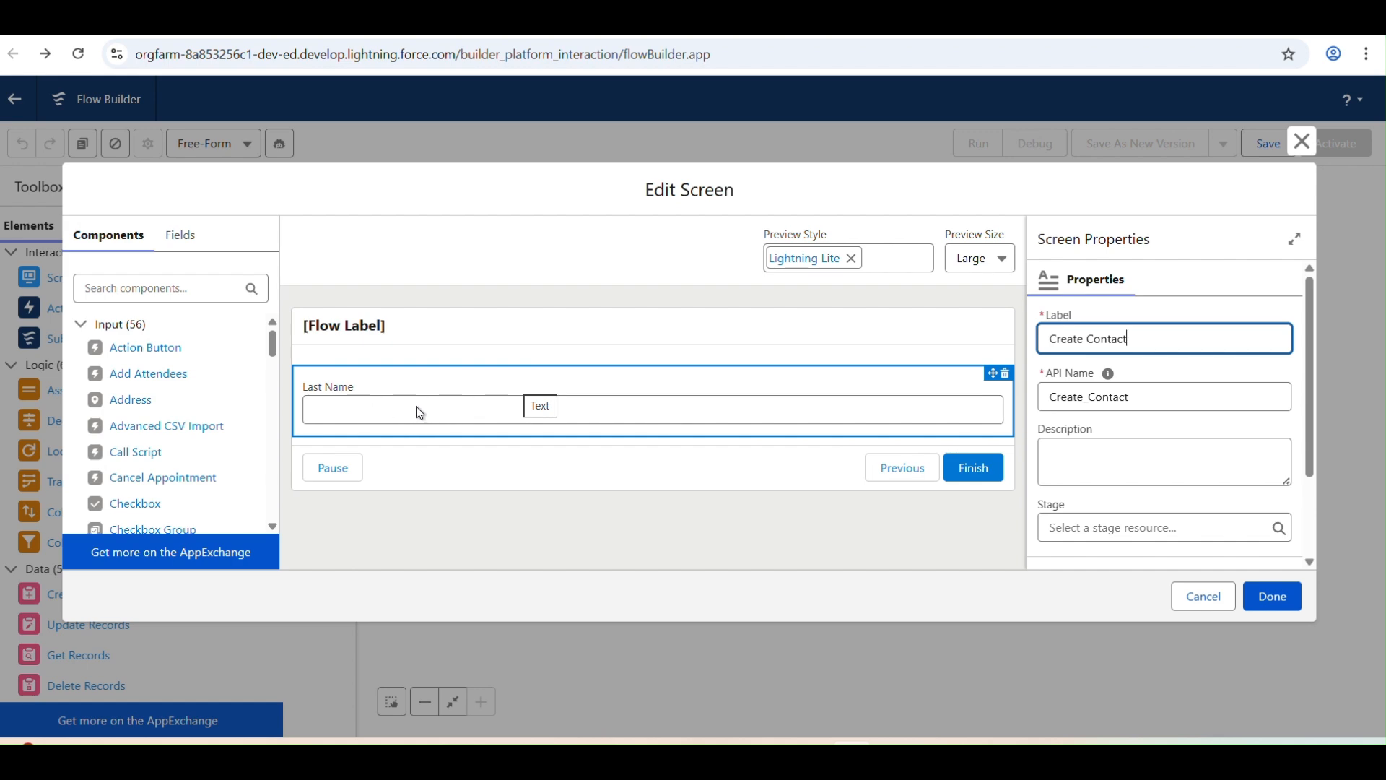
left_click(1204, 602)
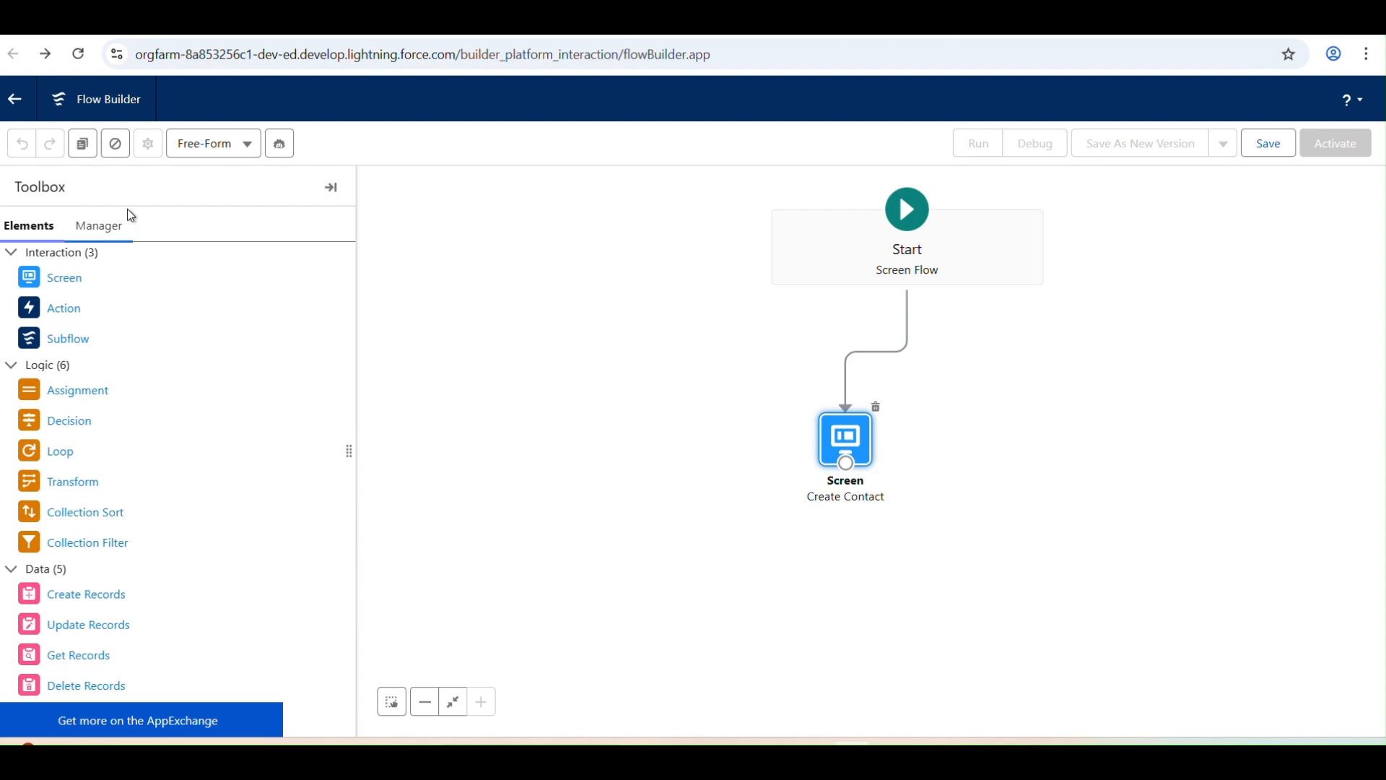
Create a Text variable resource named recordId that is available for input and output outside the flow.
left_click(108, 227)
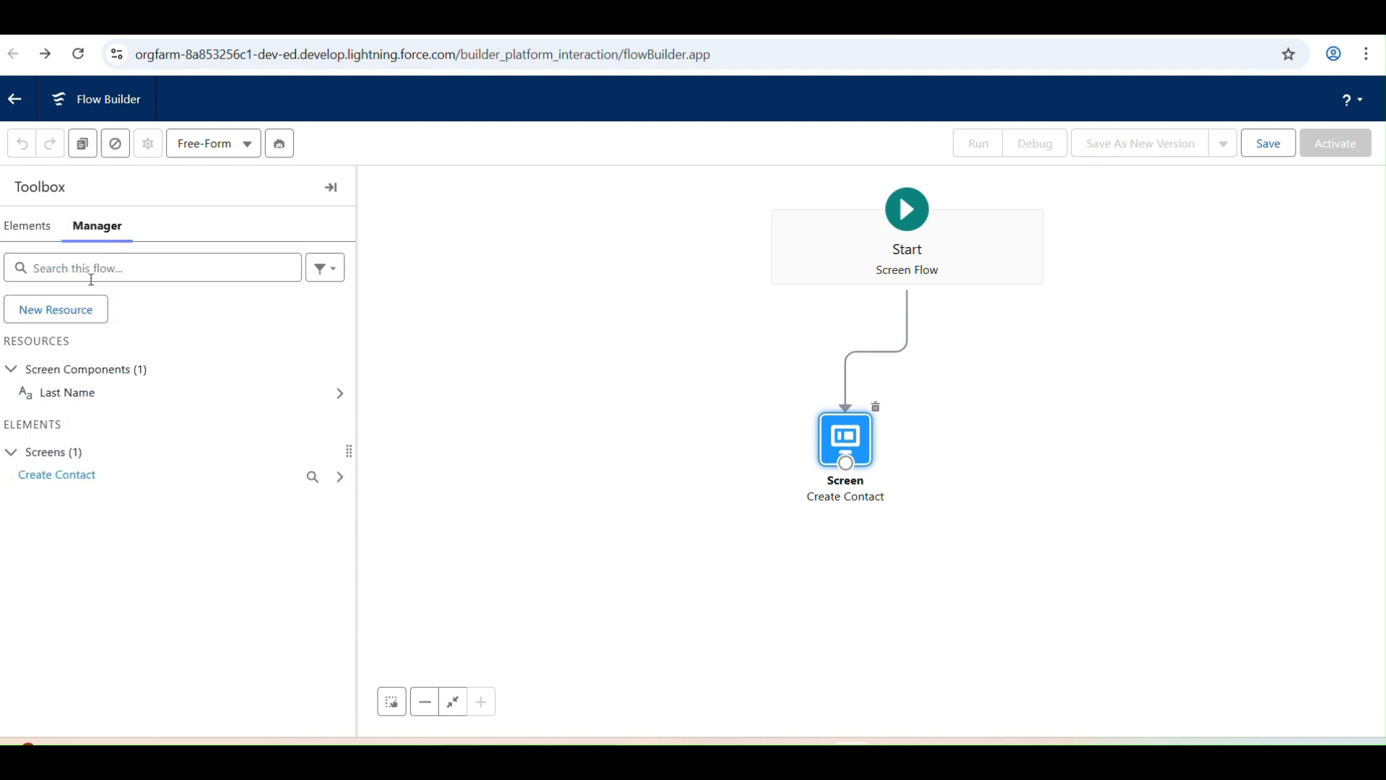
left_click(78, 309)
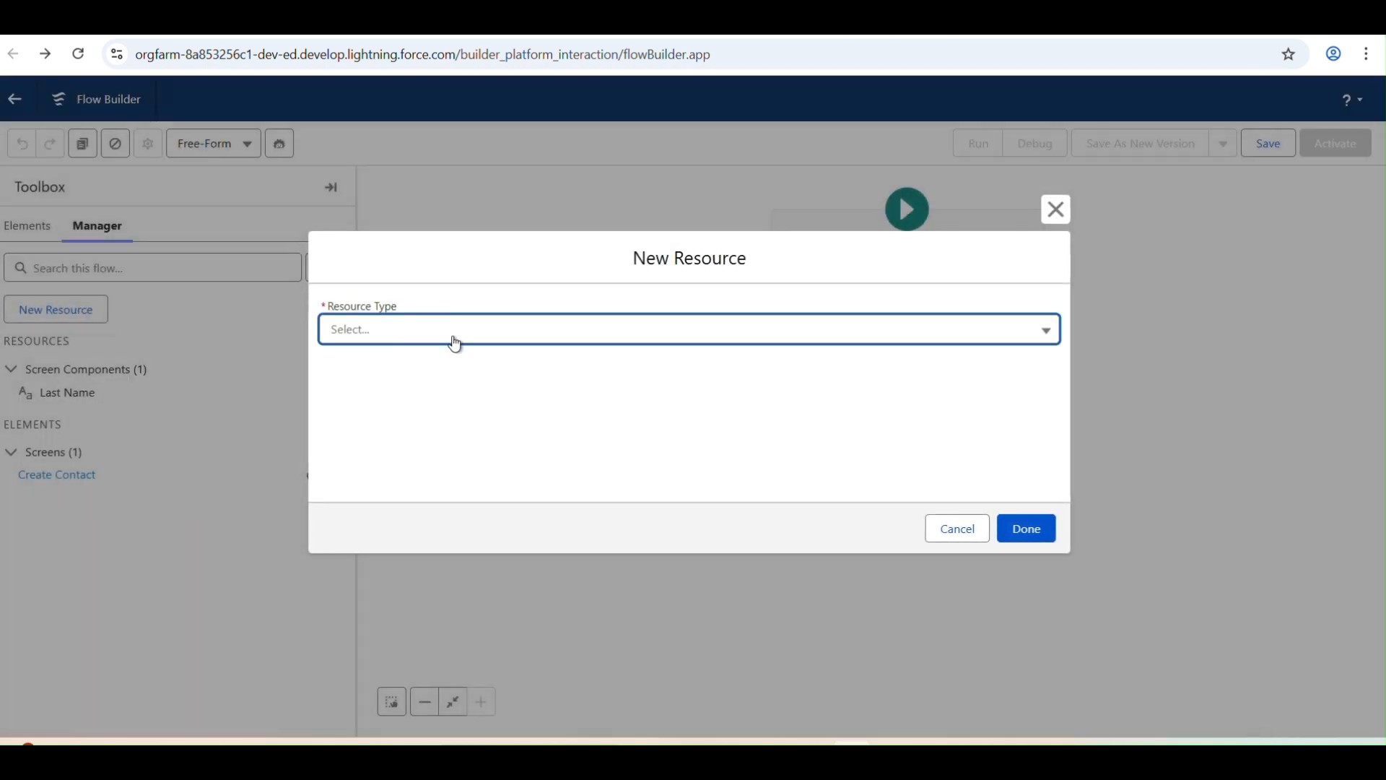
left_click(455, 340)
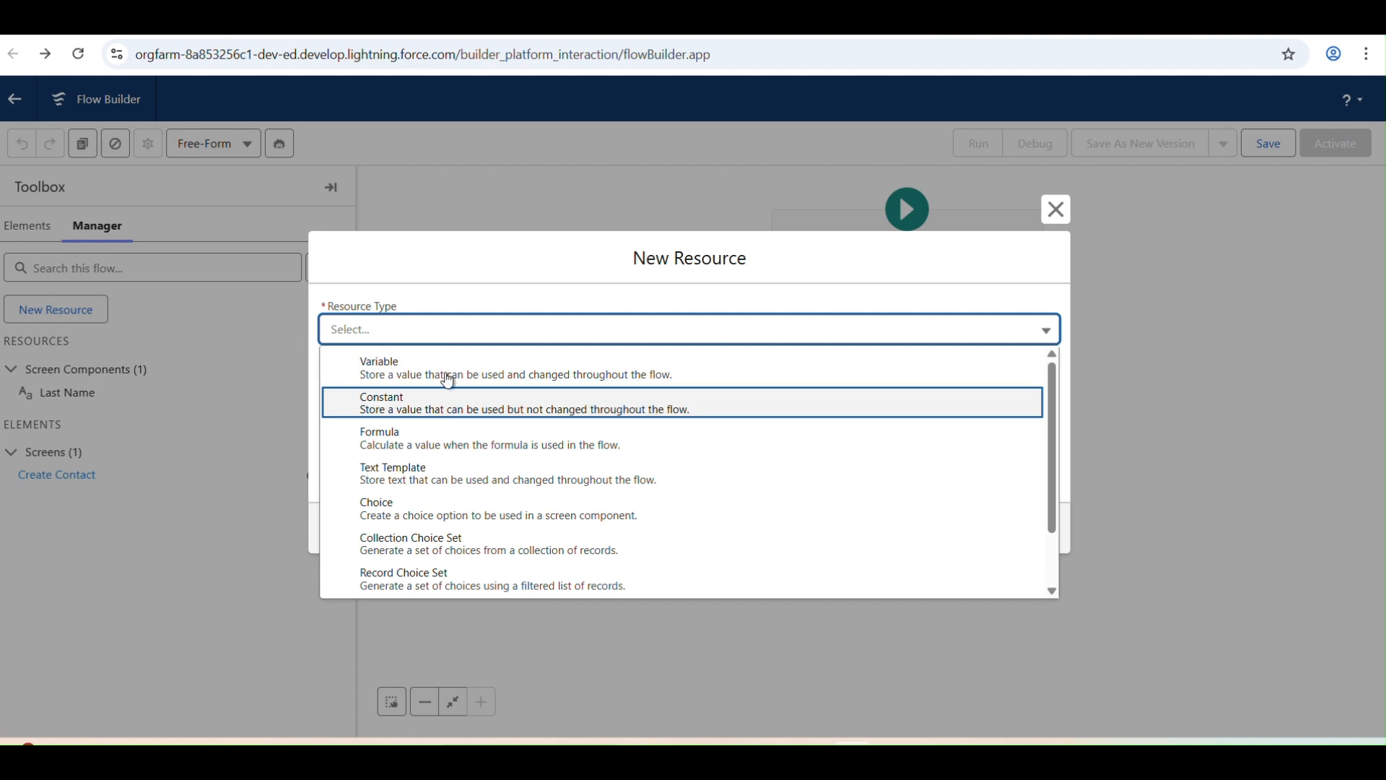
left_click(455, 368)
left_click(452, 370)
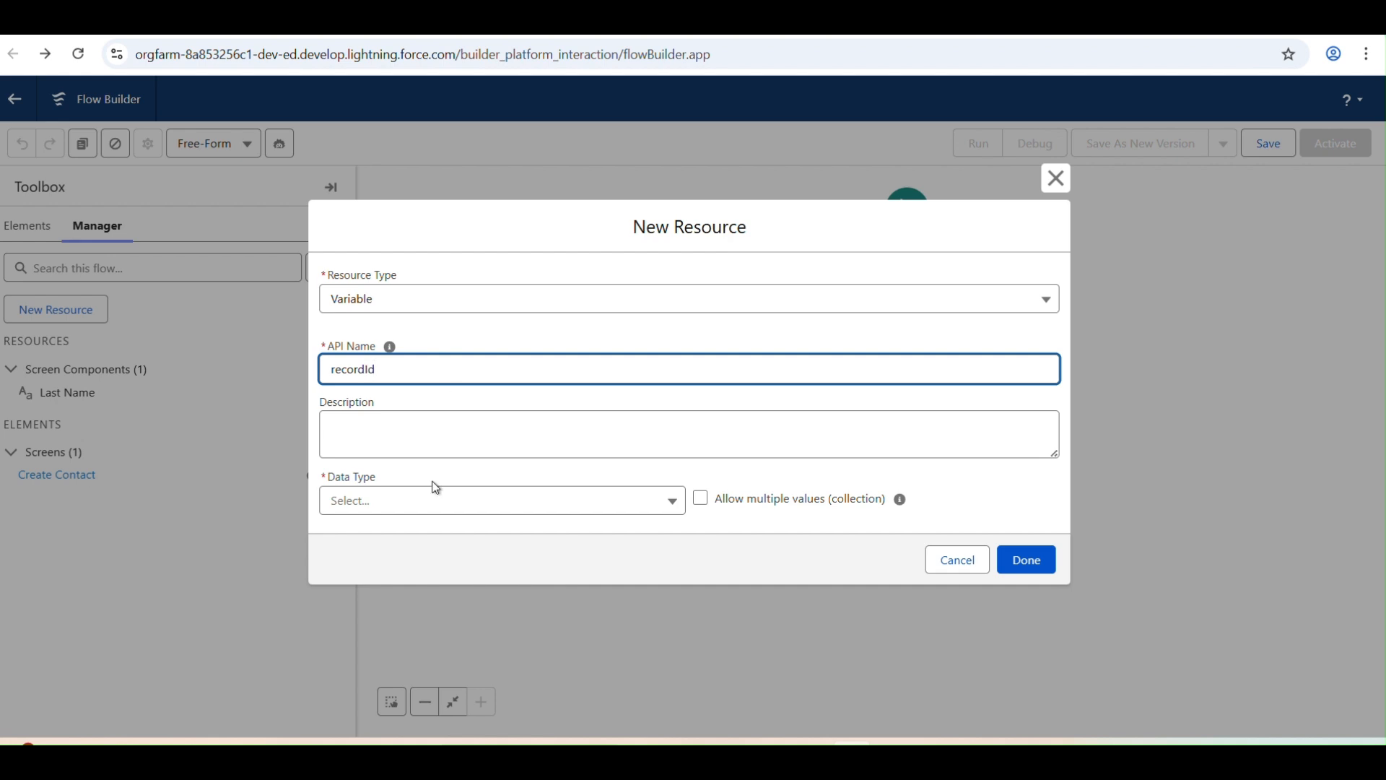
left_click(426, 502)
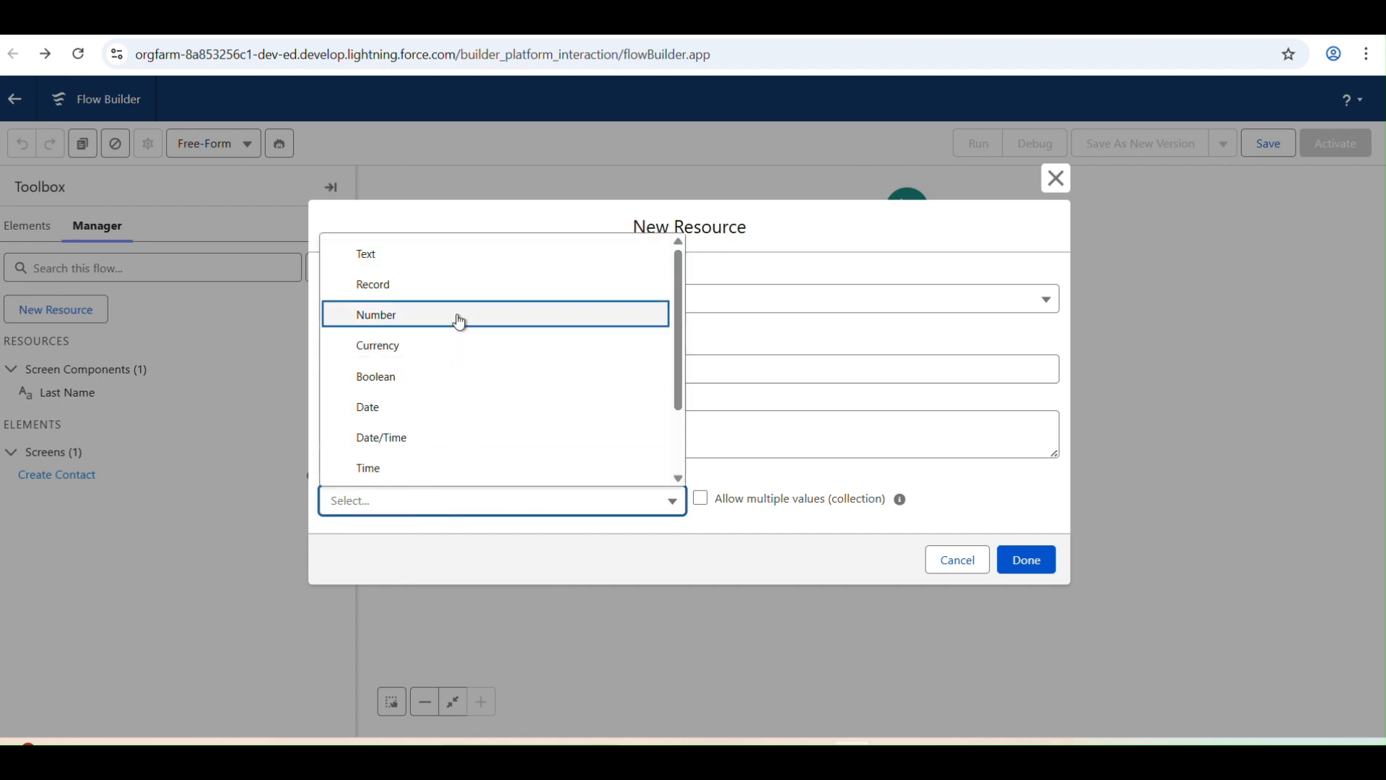
left_click(462, 254)
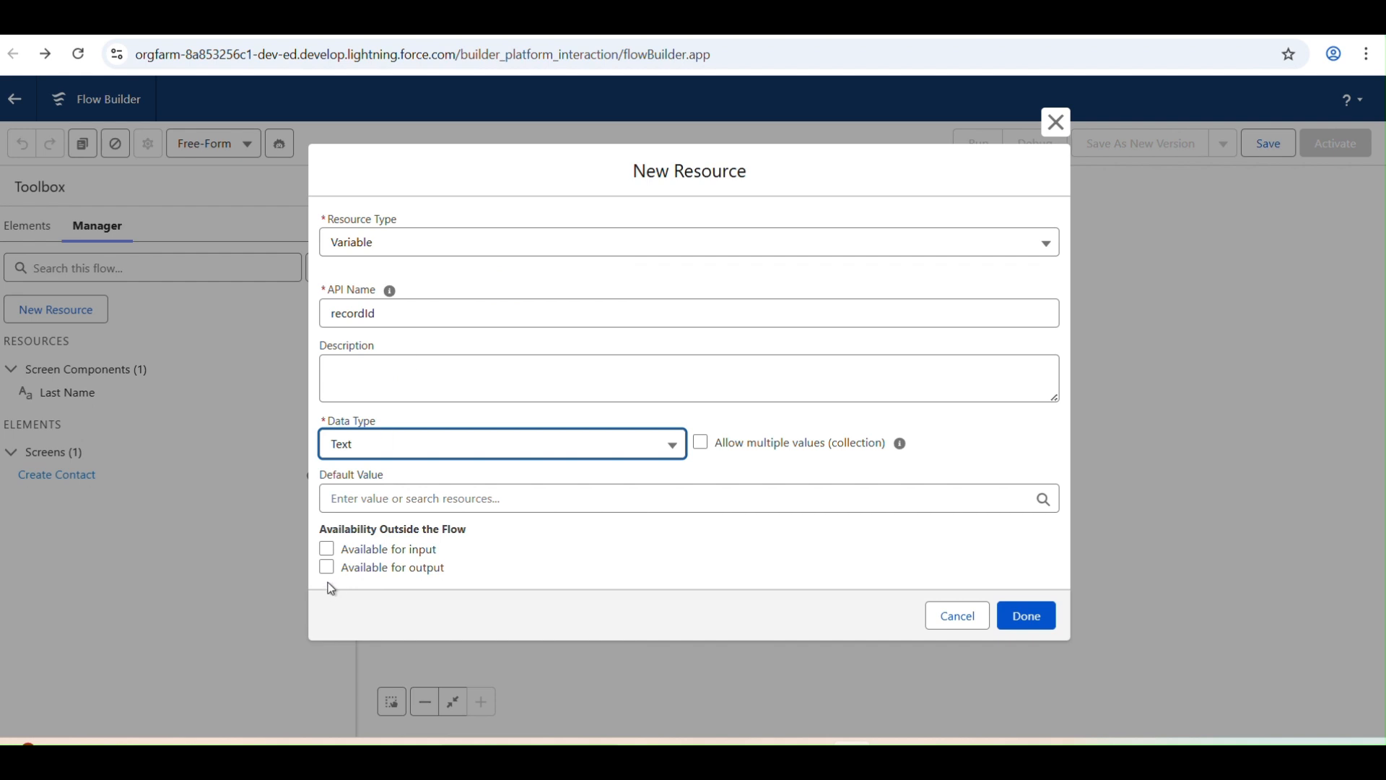
left_click(328, 550)
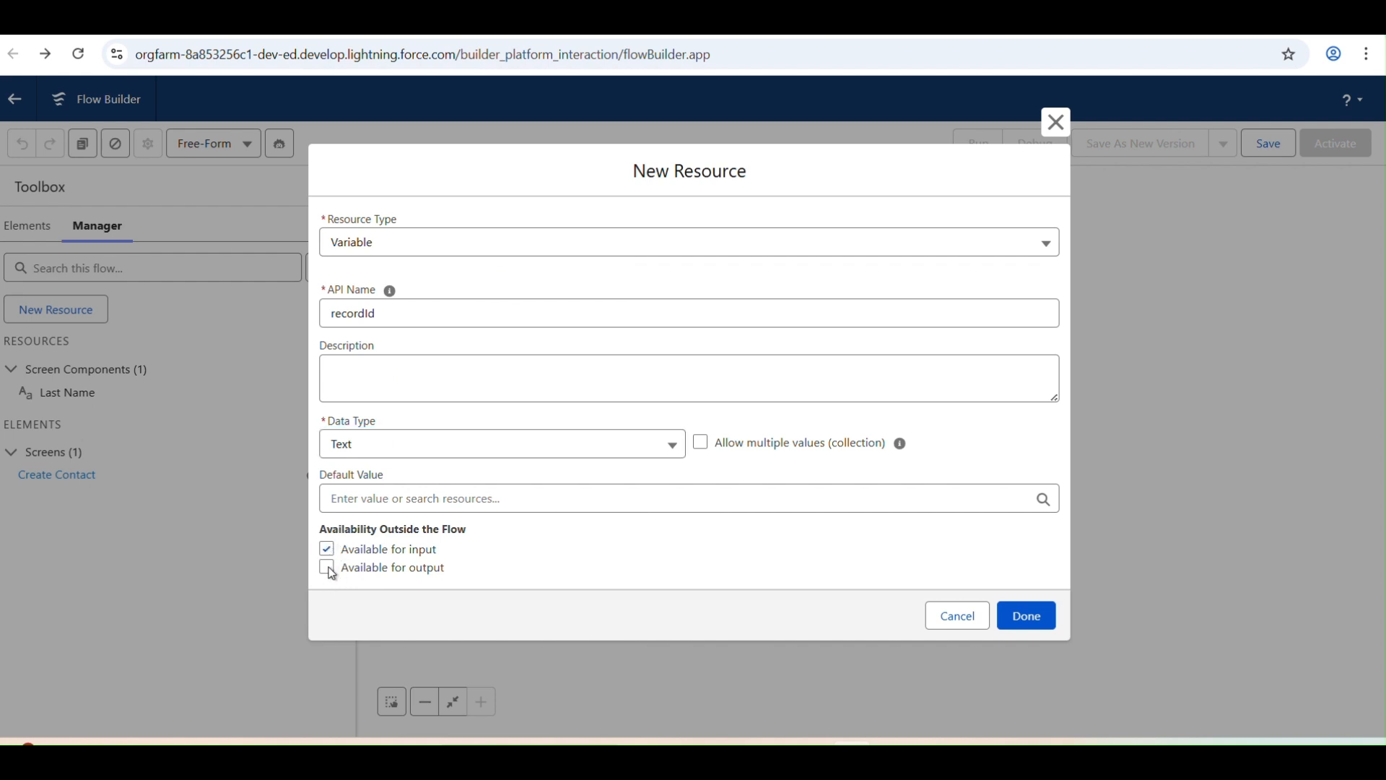
left_click(327, 569)
left_click(1021, 621)
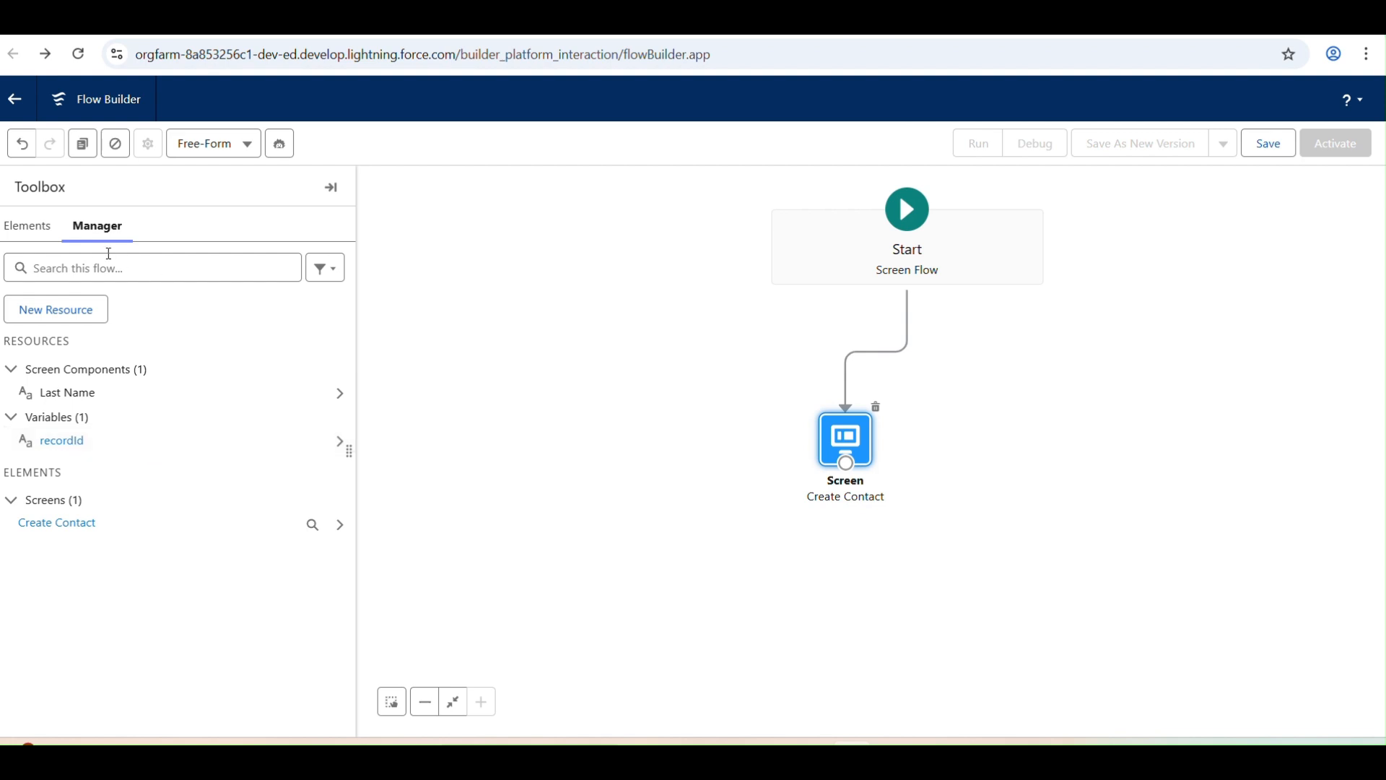
Add a Create Records element below the screen, labeled "Create Contact Record" with API name Create_Contact_Record.
left_click(40, 240)
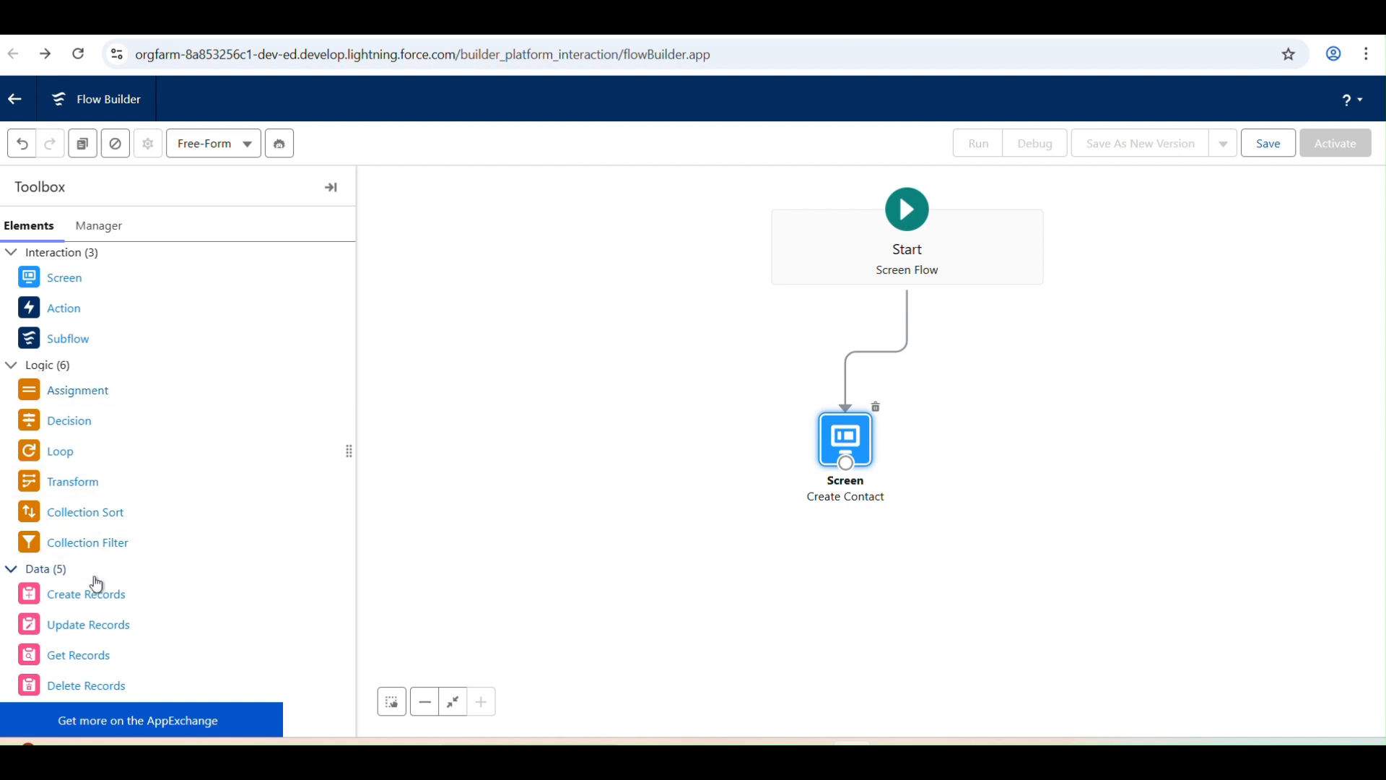
left_click_drag(94, 629, 590, 581)
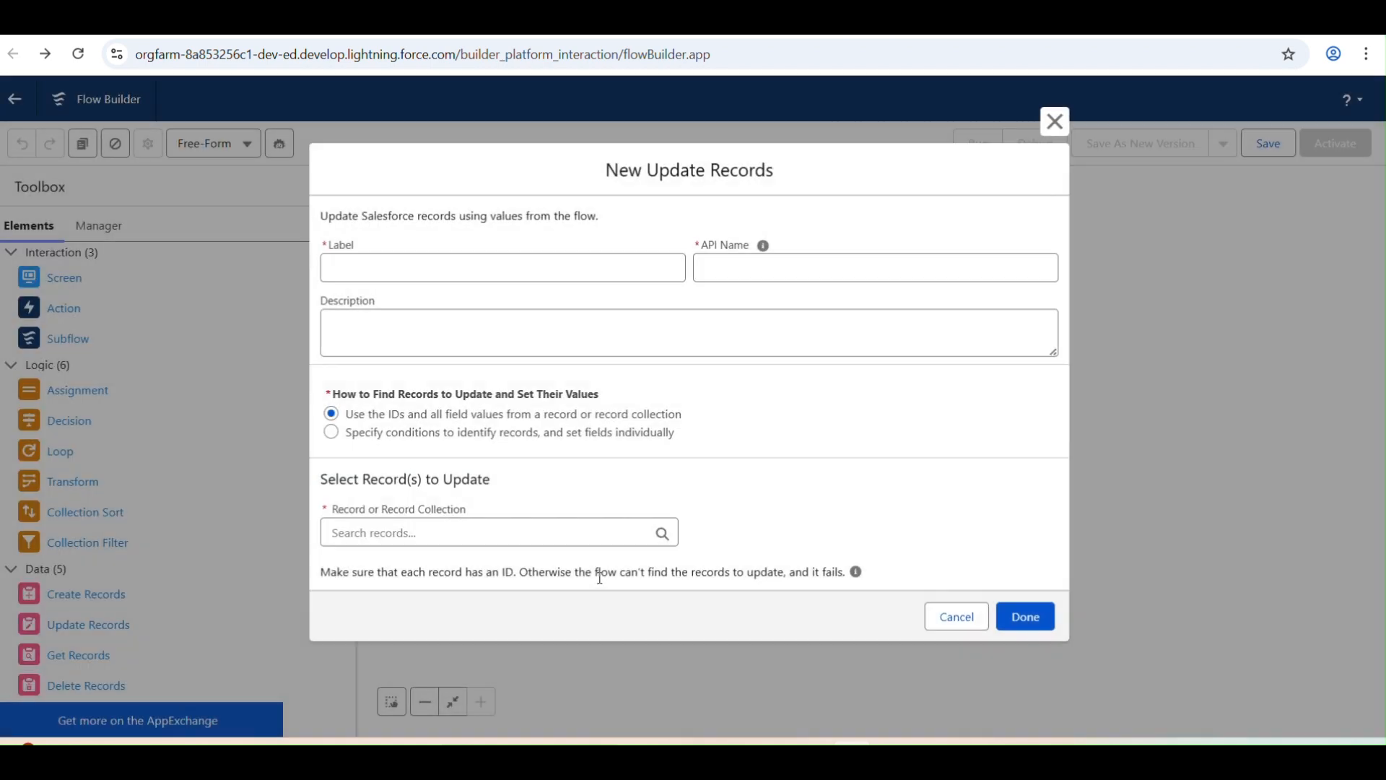
left_click(957, 621)
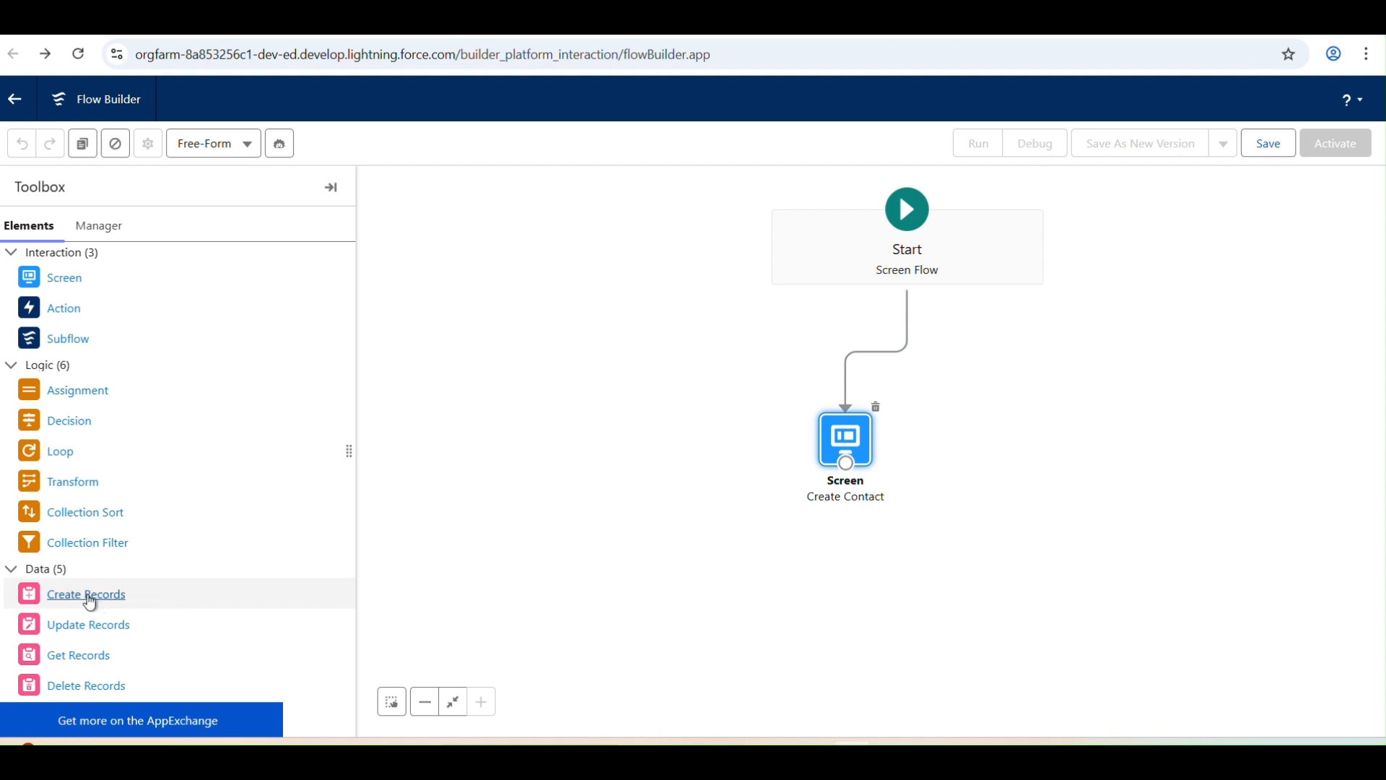
left_click_drag(87, 596, 653, 588)
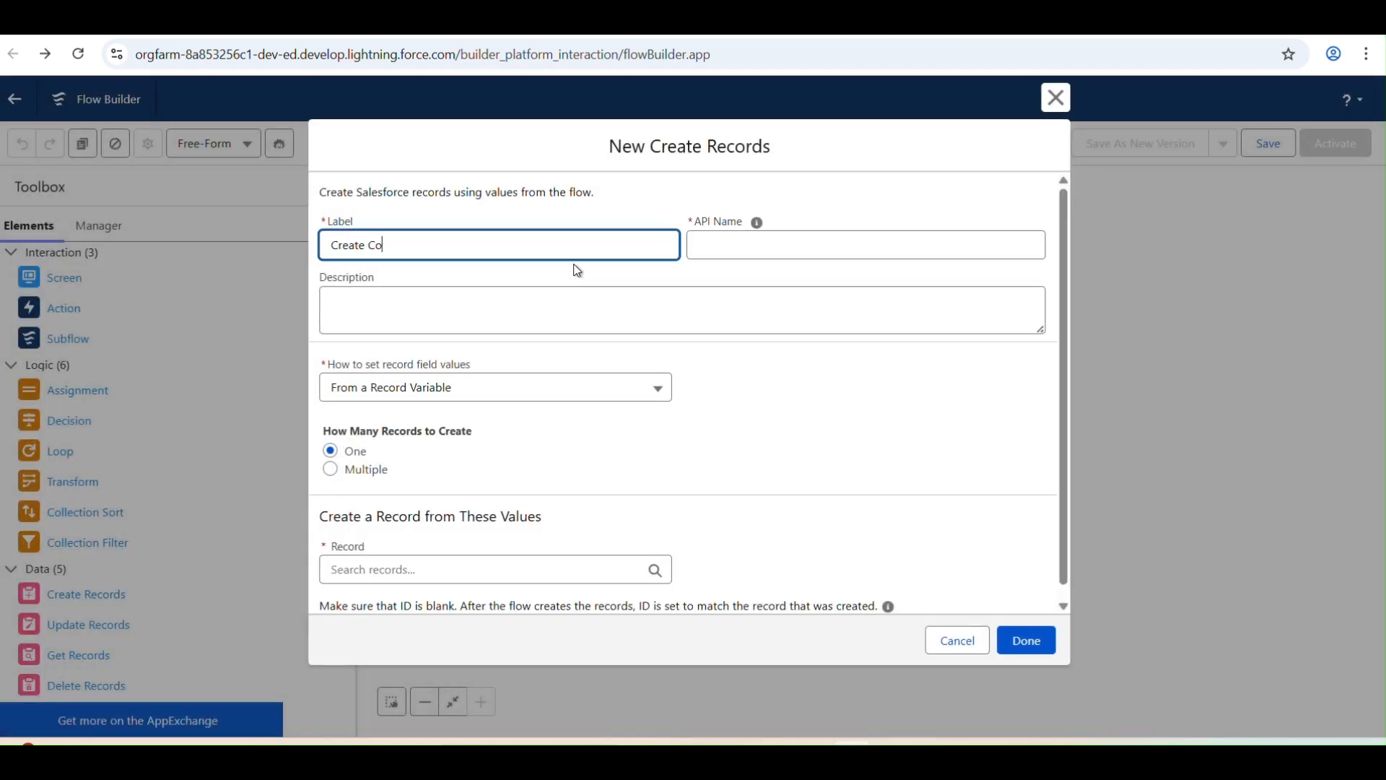
left_click(761, 432)
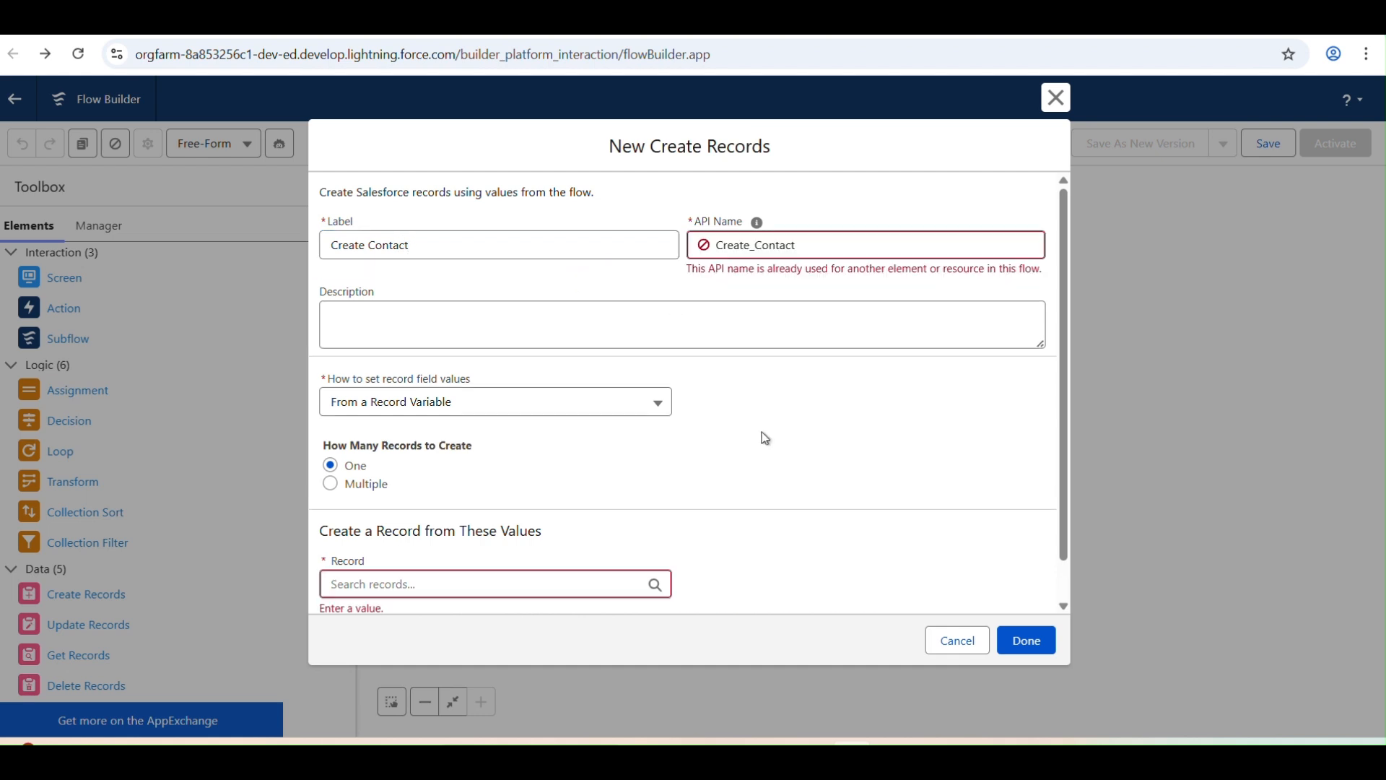
scroll(761, 432, "down", 1)
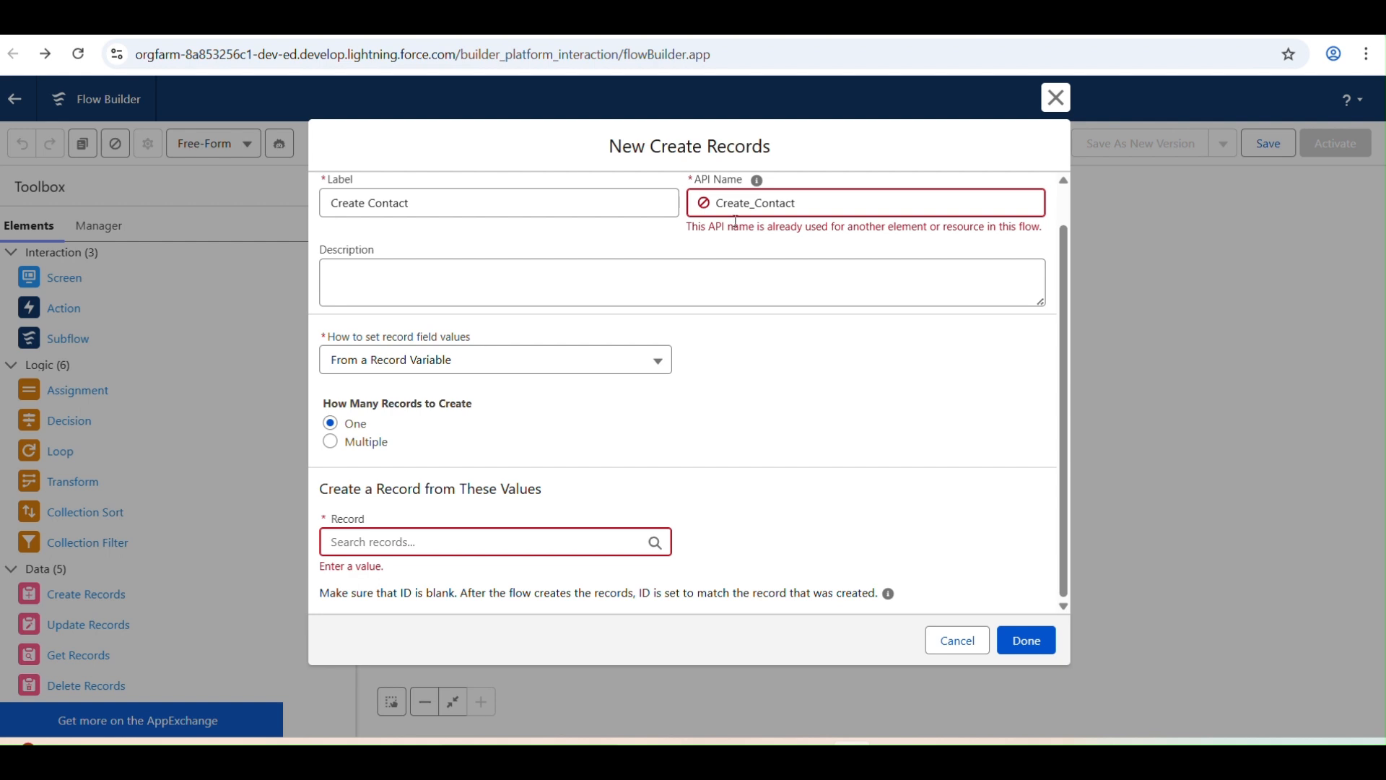
left_click(809, 202)
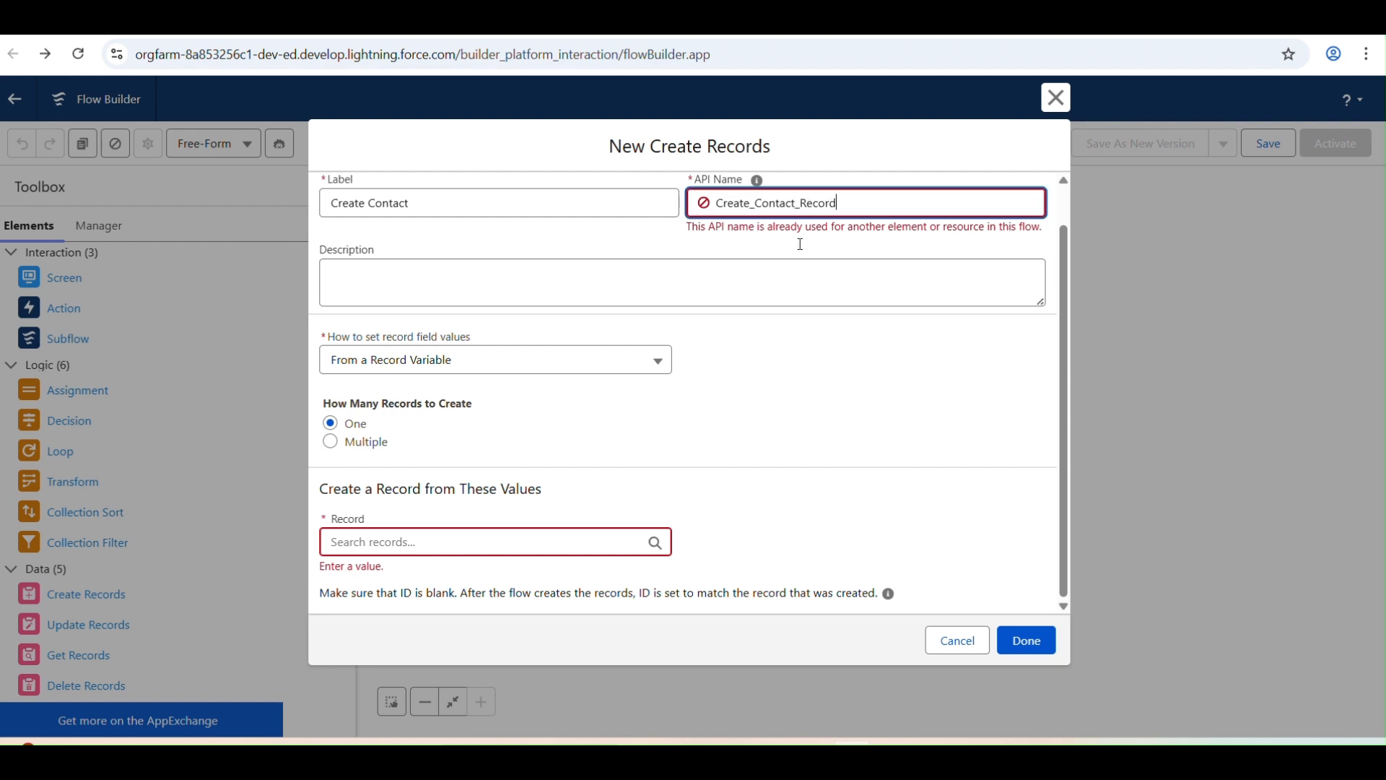
left_click(421, 203)
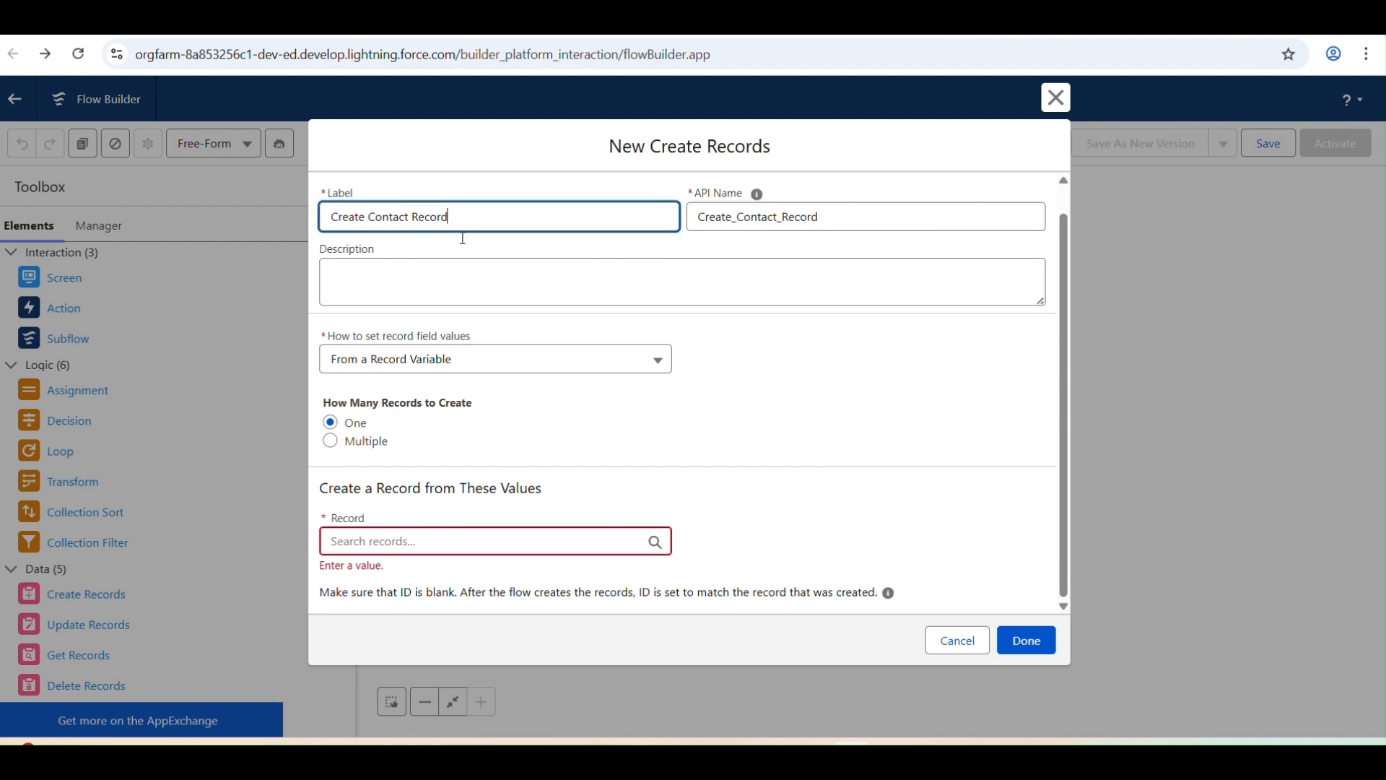
left_click(718, 494)
Set the new element's record field values to be configured manually and choose Contact as the object to create.
left_click(371, 359)
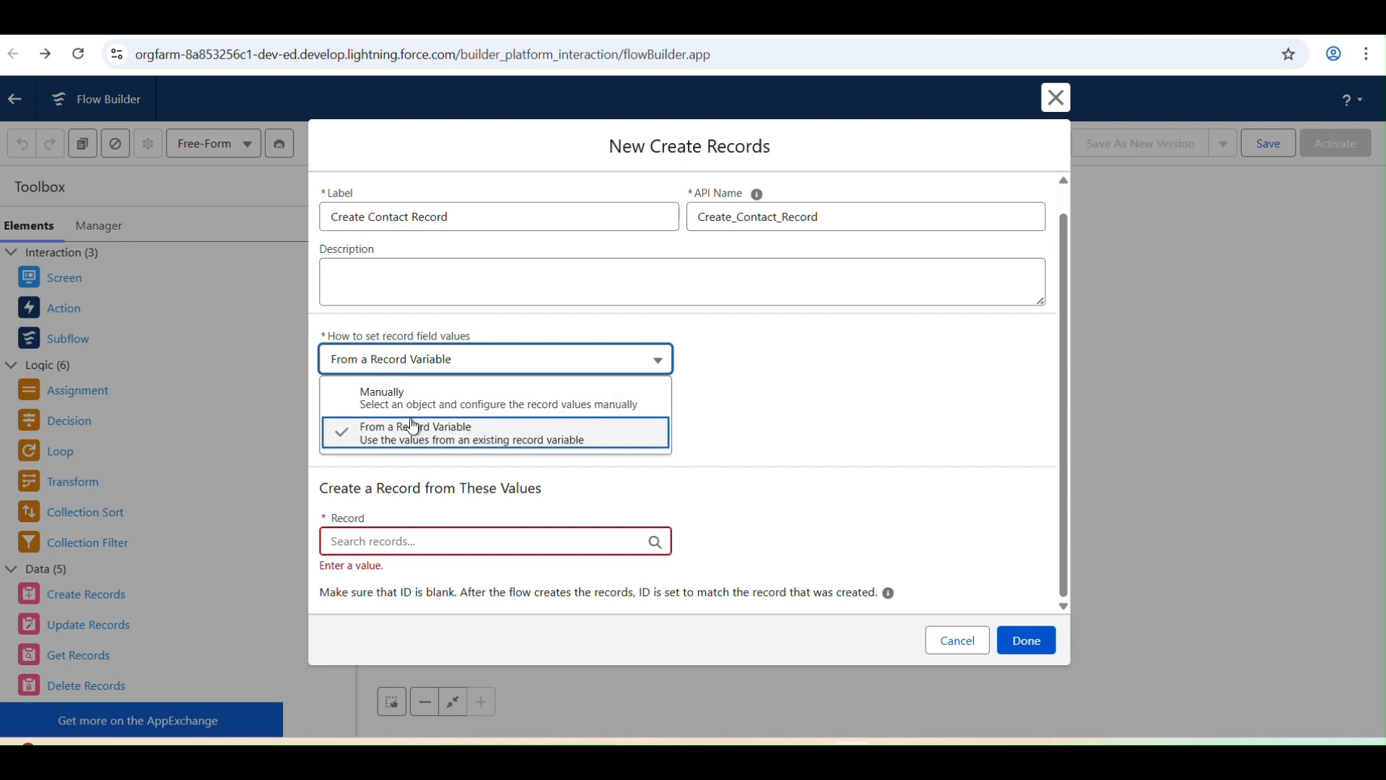
left_click(694, 442)
left_click(387, 368)
left_click(381, 394)
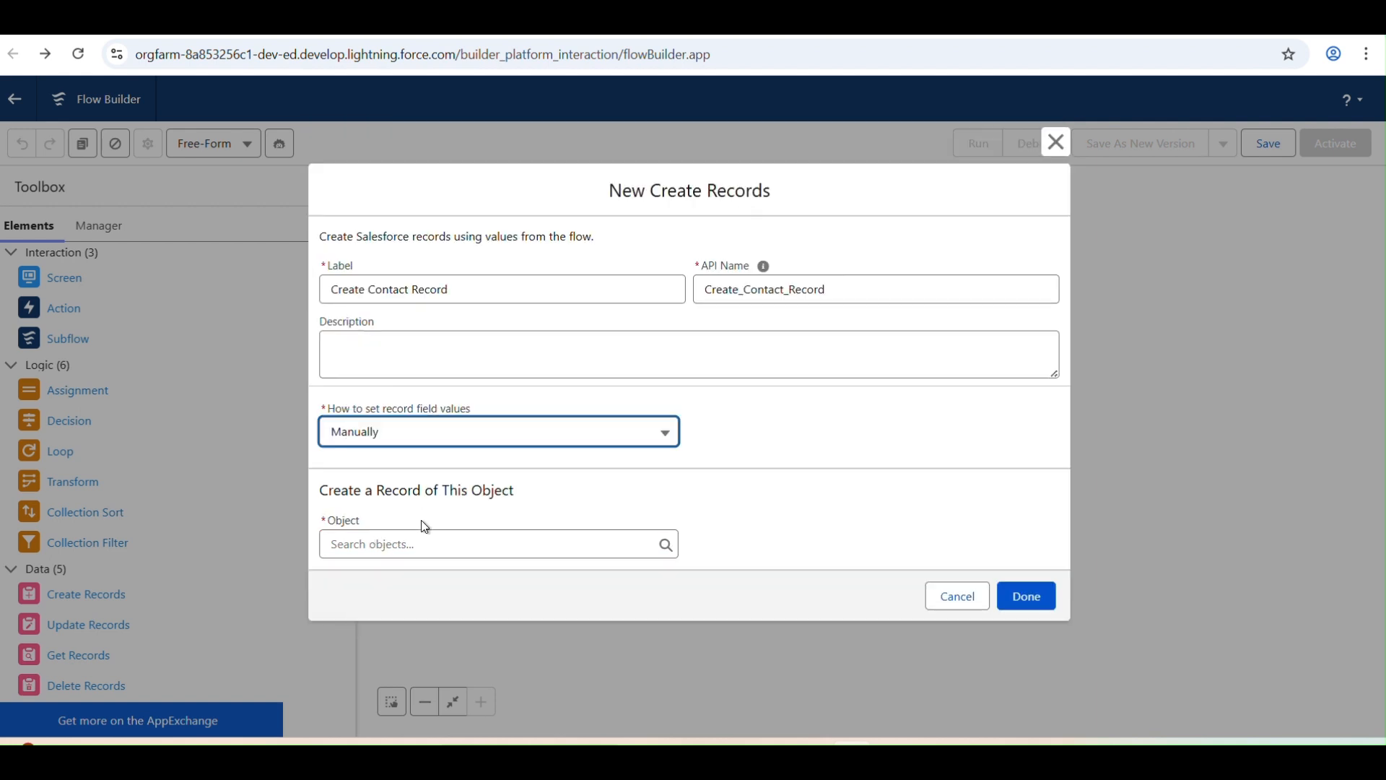
left_click(404, 543)
type("cont")
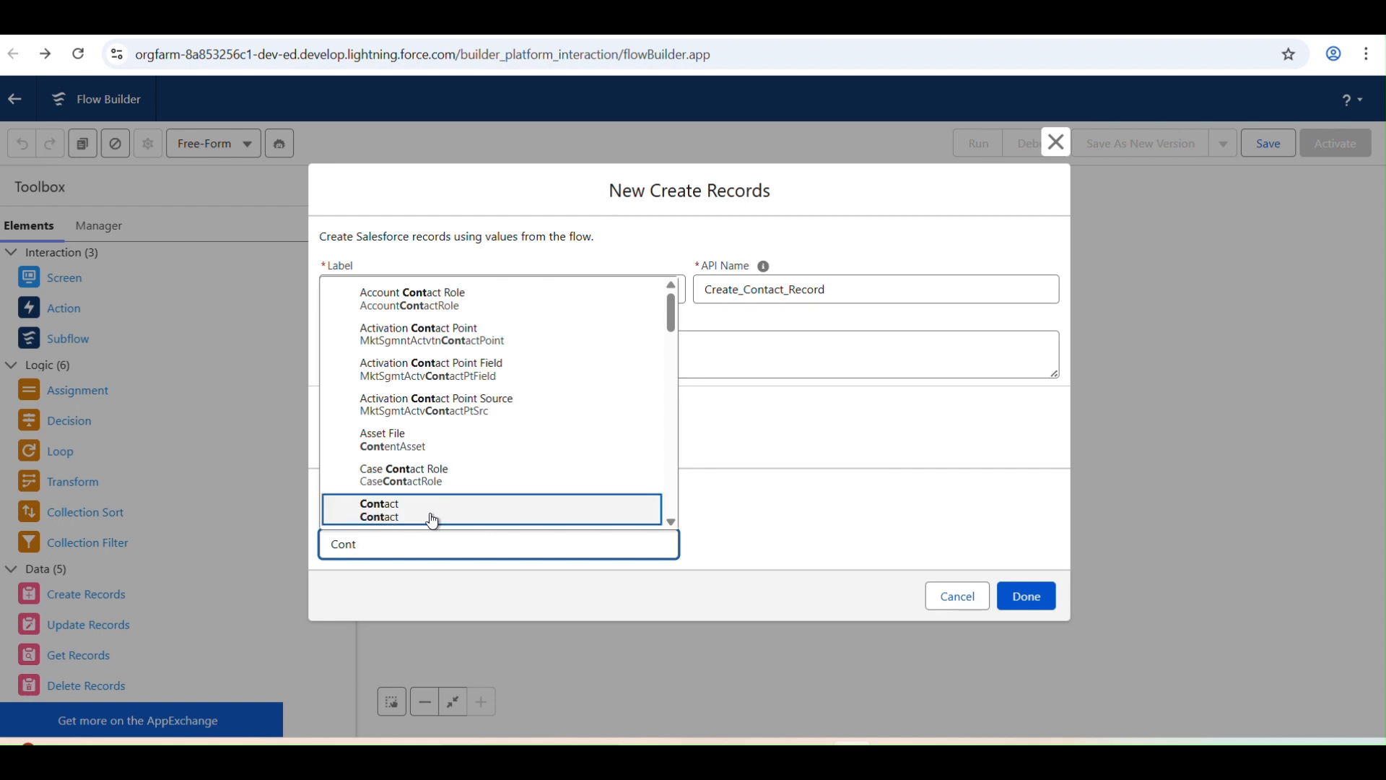
left_click(433, 514)
Set the contact's Last Name equal to Create Contact > Last Name, finish the element, and connect the Create Contact screen to it.
scroll(479, 562, "down", 1)
scroll(483, 568, "down", 1)
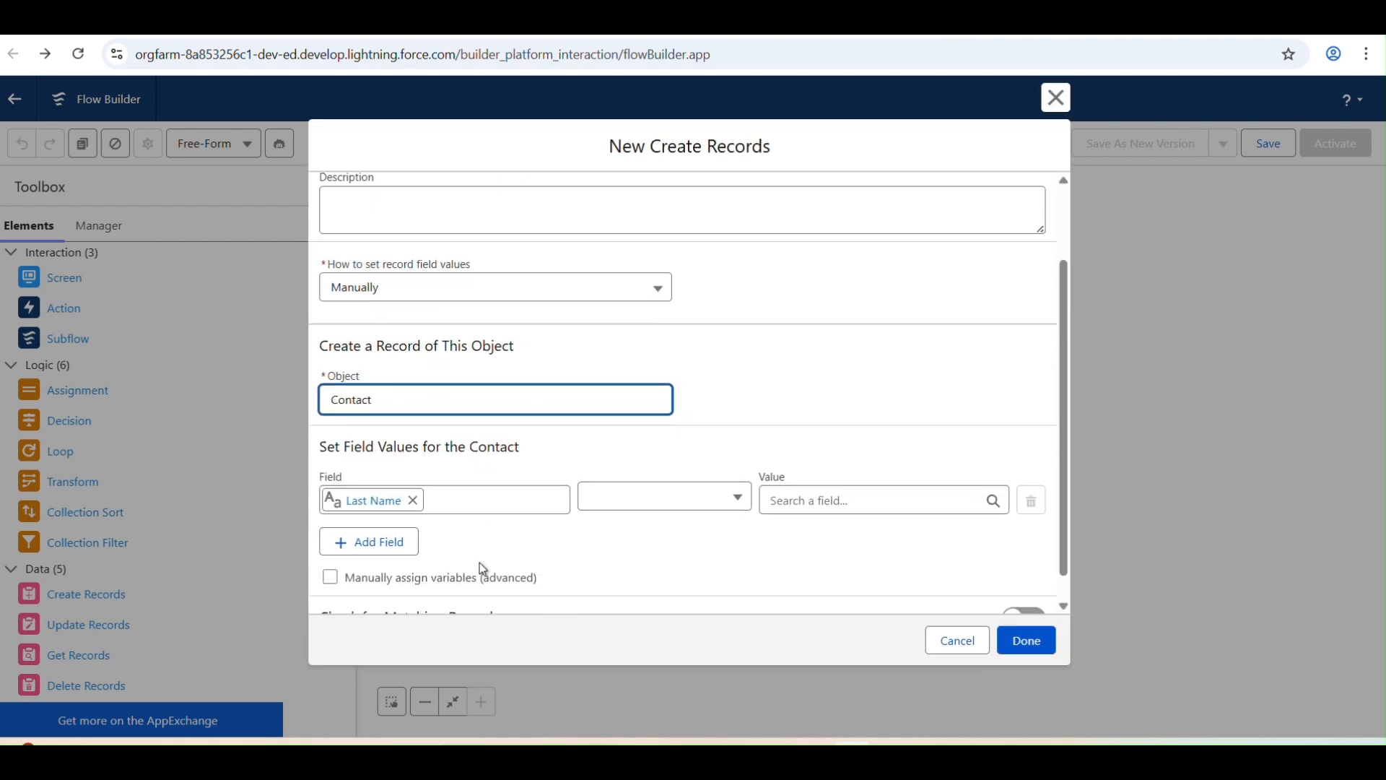
scroll(483, 568, "down", 1)
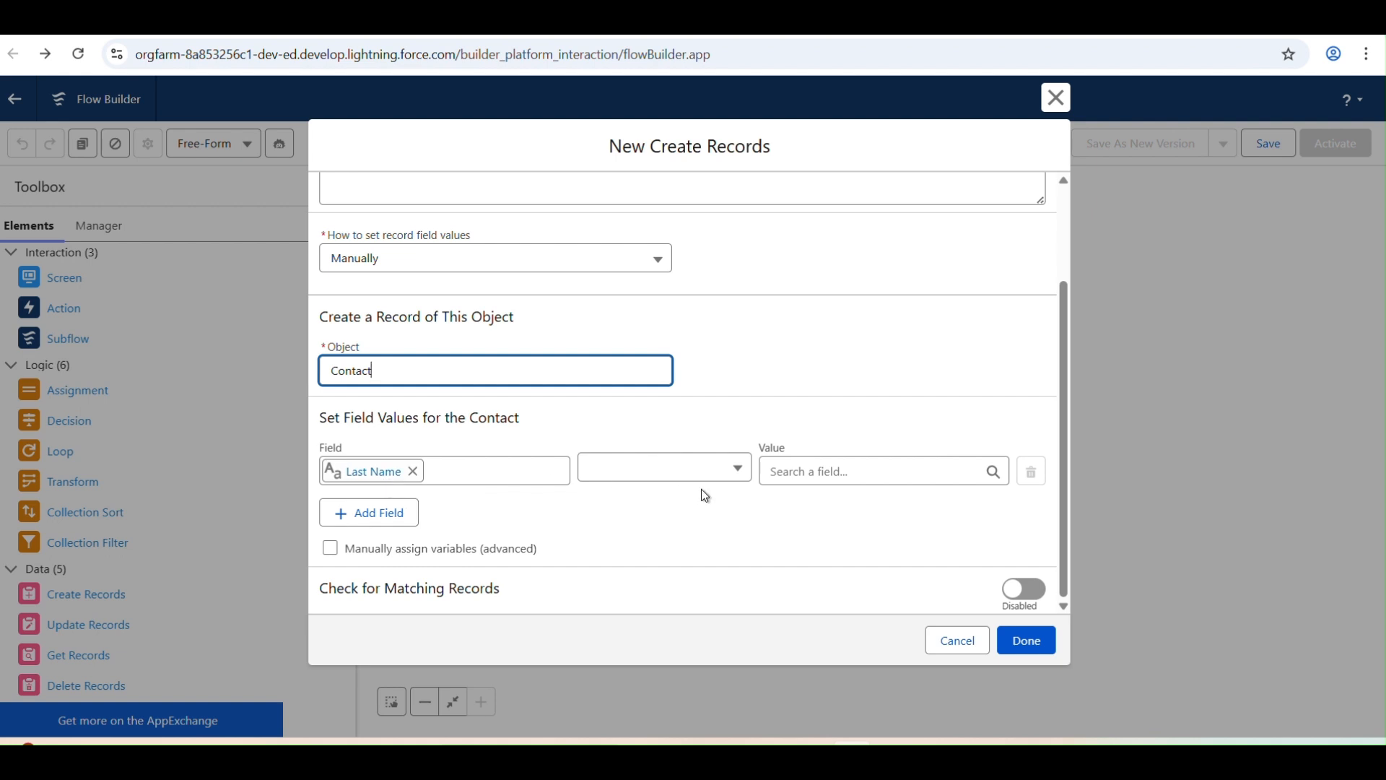
left_click(663, 470)
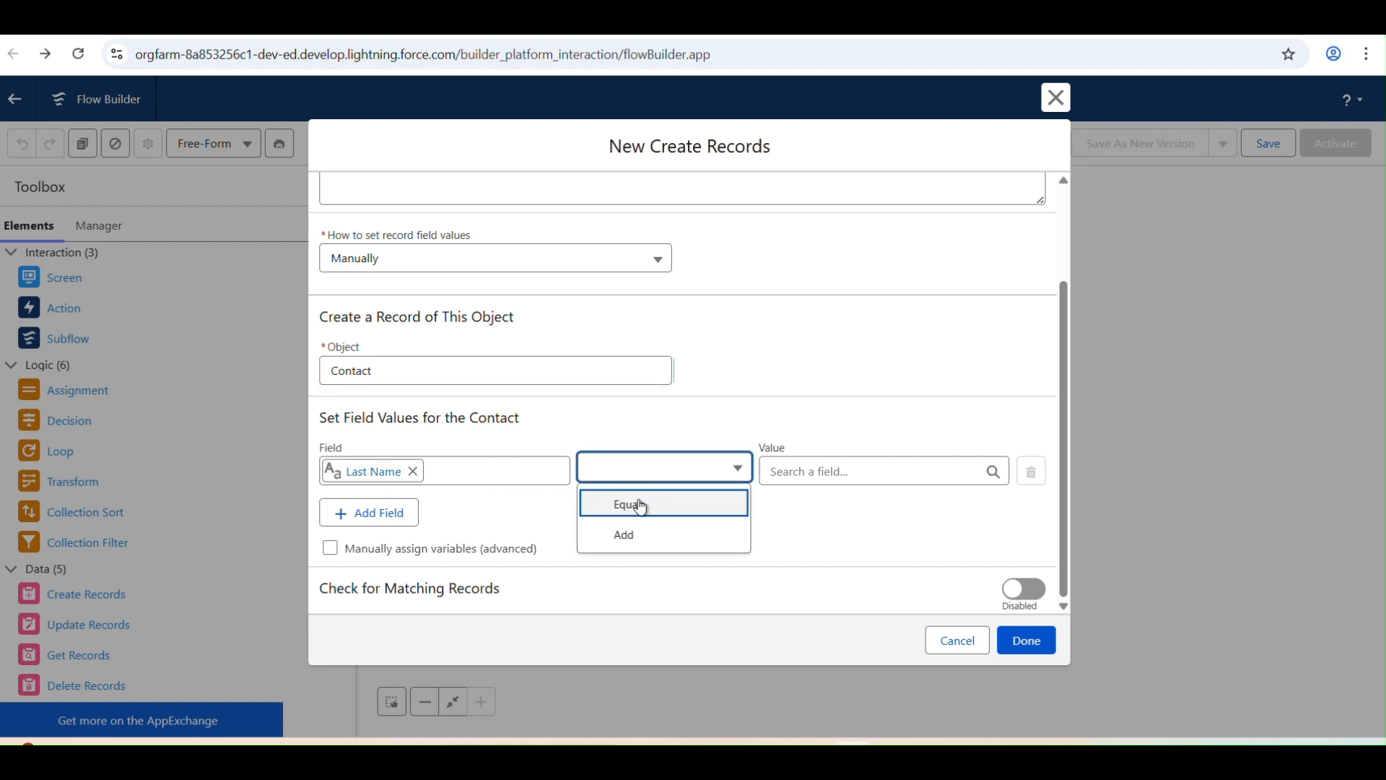
left_click(635, 501)
left_click(813, 469)
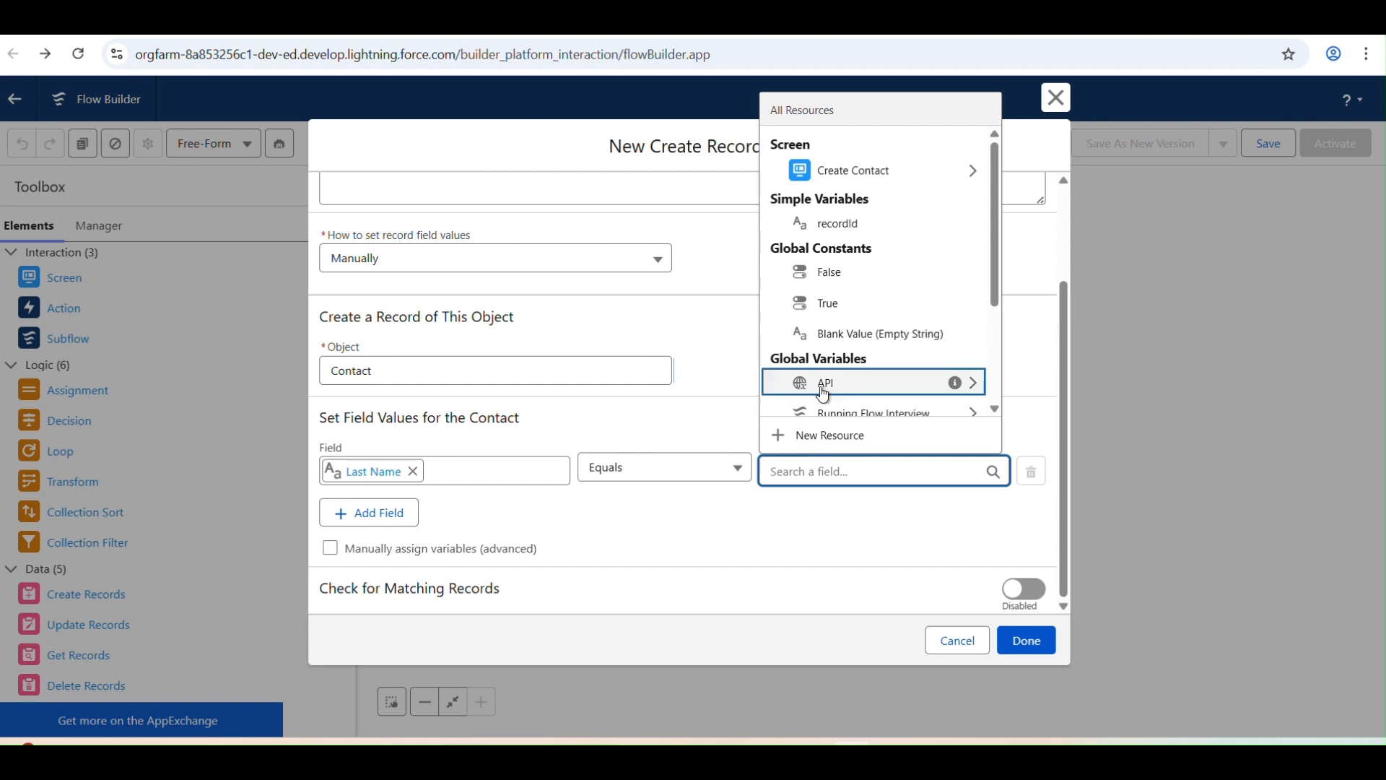
left_click(850, 172)
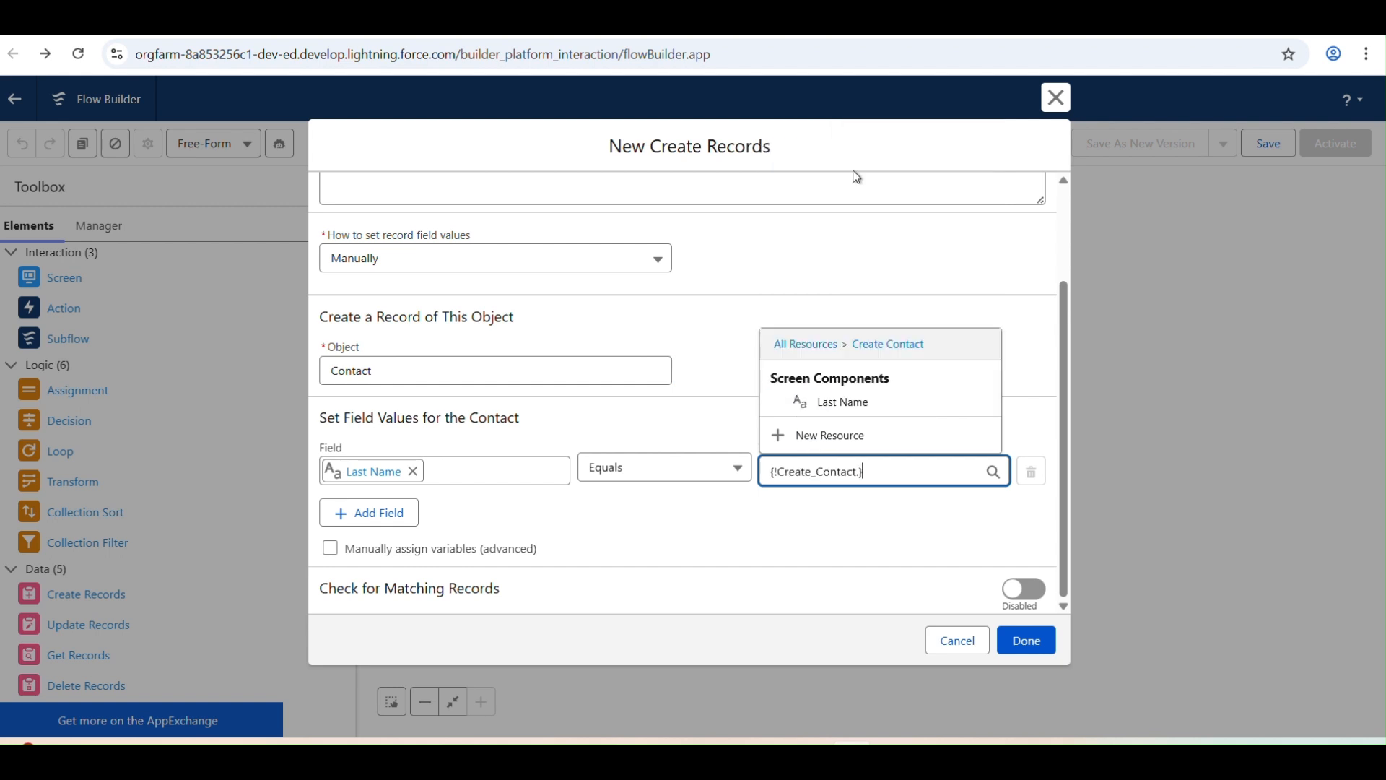
left_click(830, 402)
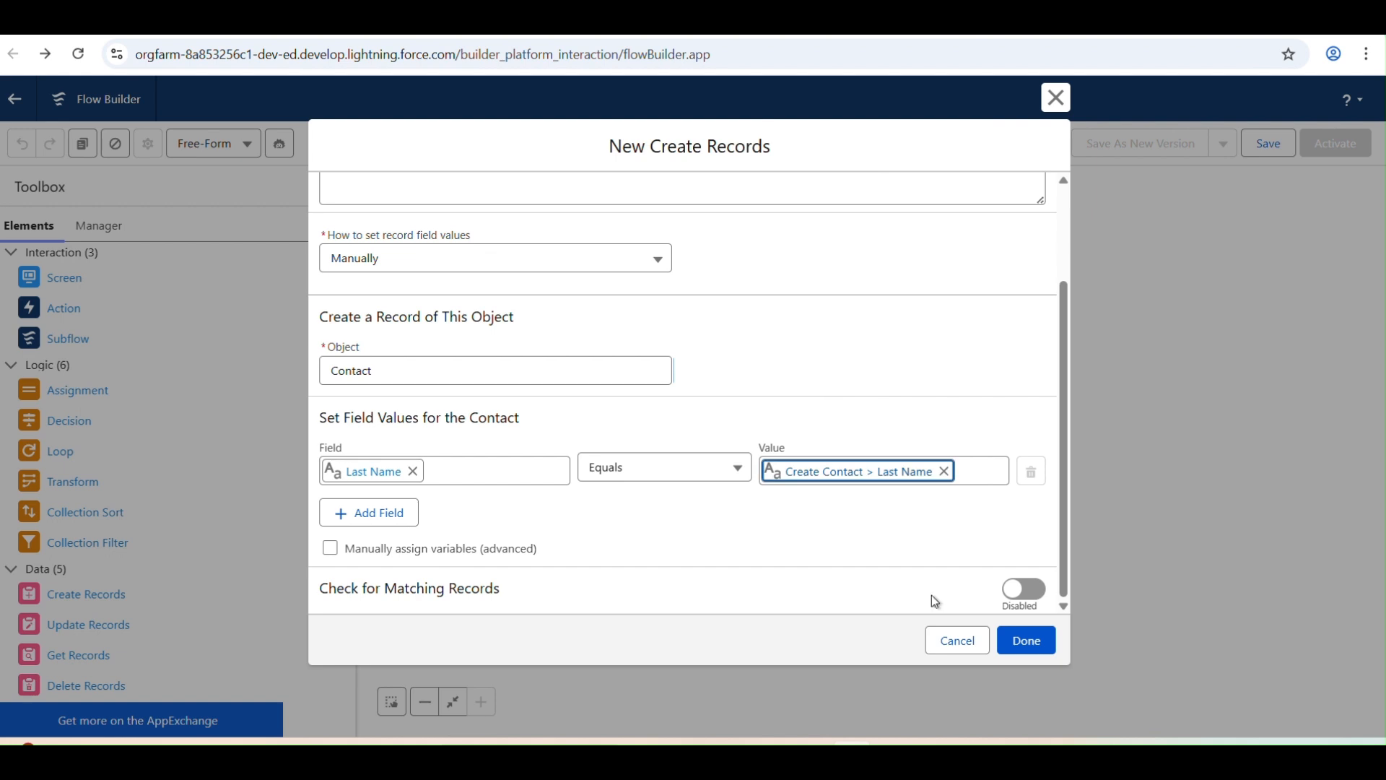
left_click(1026, 651)
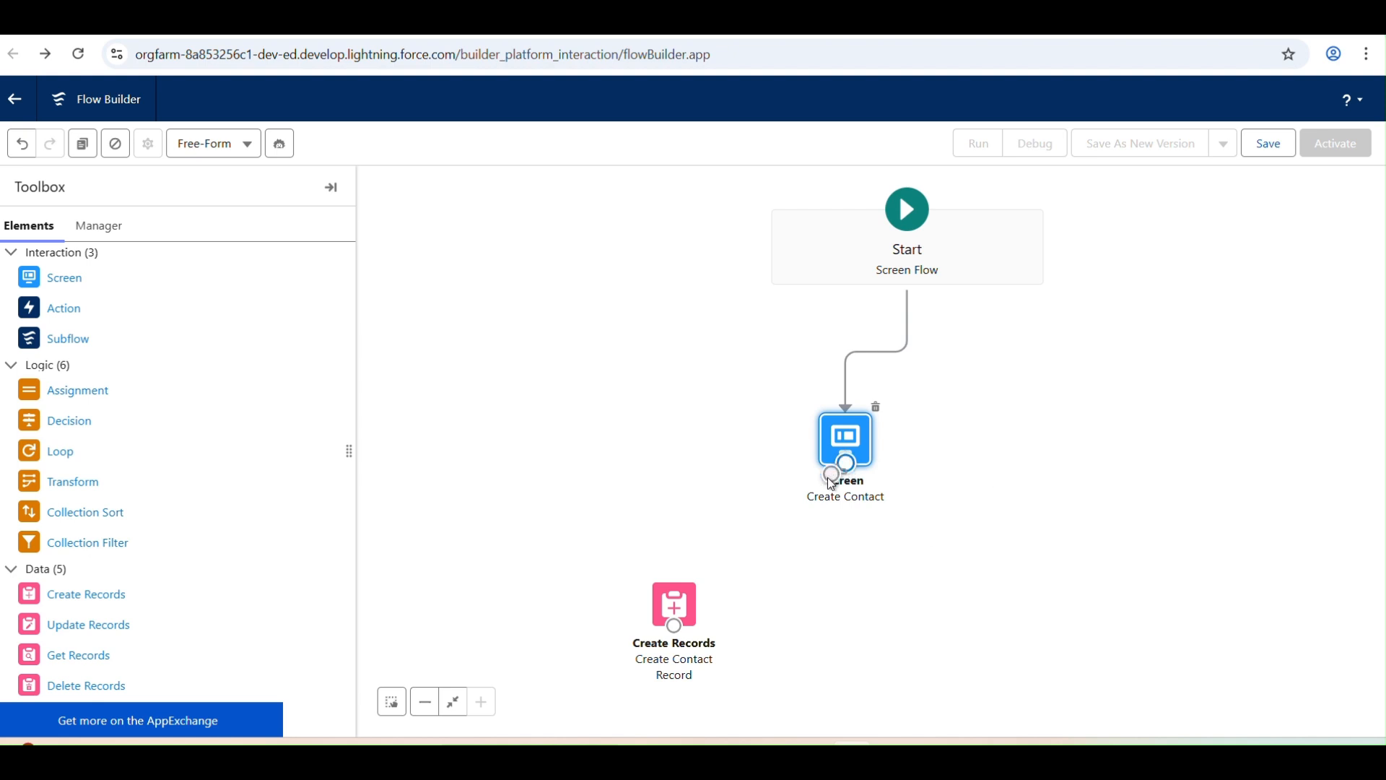
left_click_drag(846, 465, 700, 562)
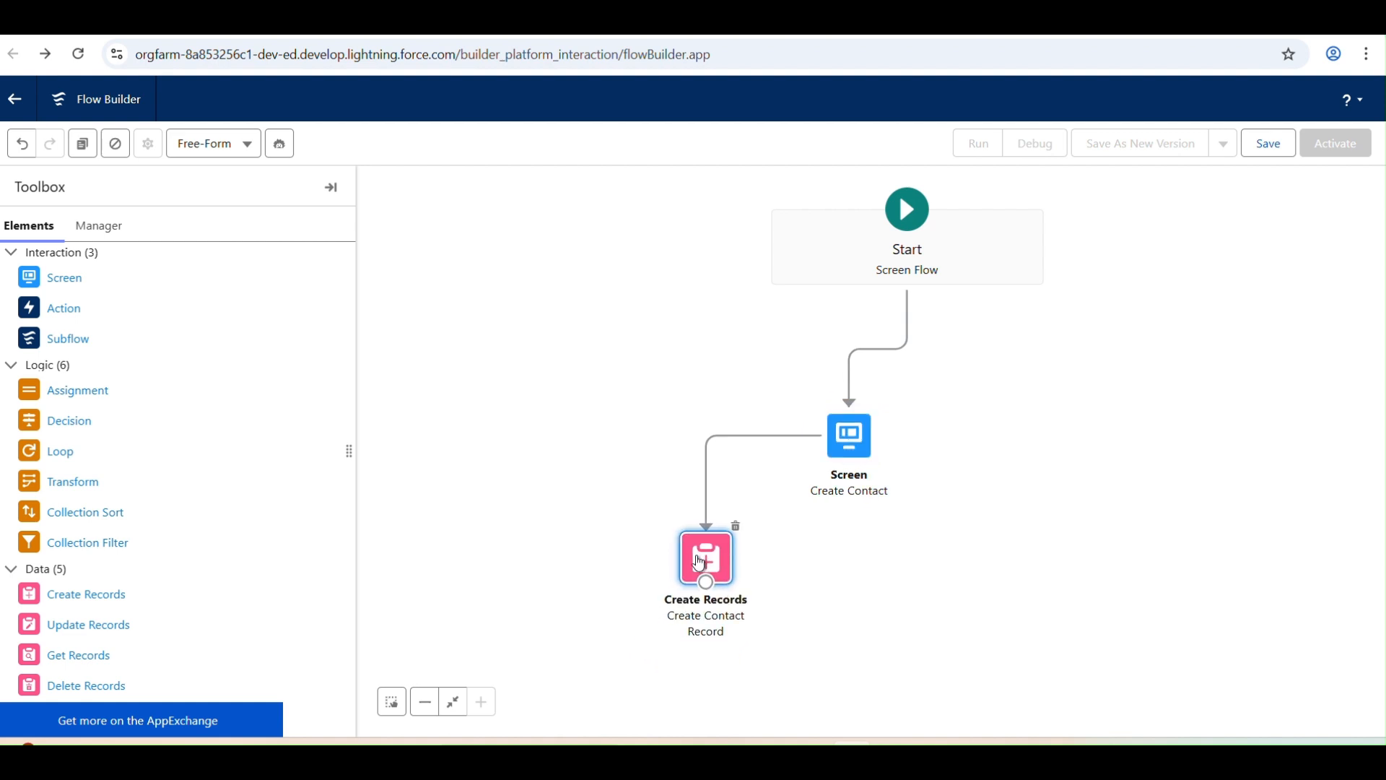
Save the flow with the label "Create Related Contact" and API name Create_Related_Contact, and activate it.
left_click(1265, 149)
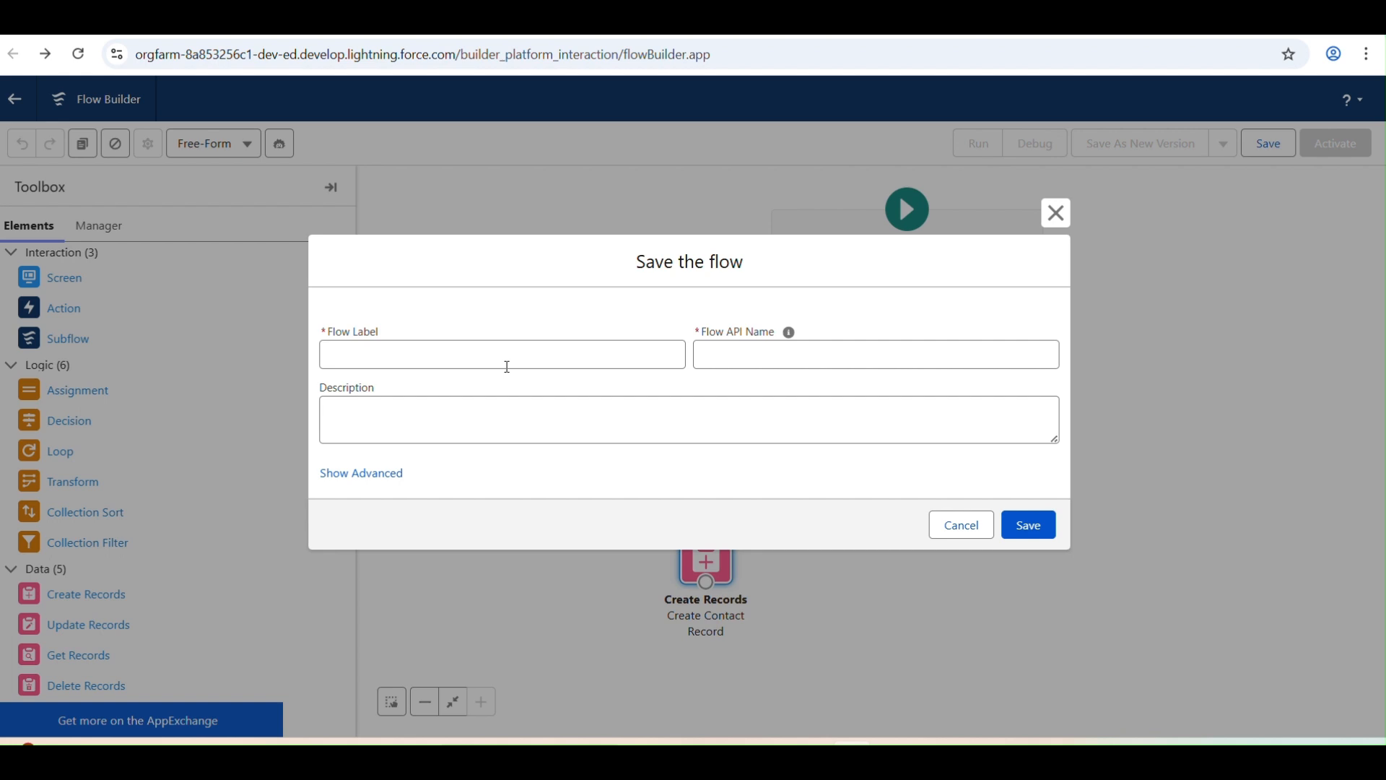
left_click(507, 367)
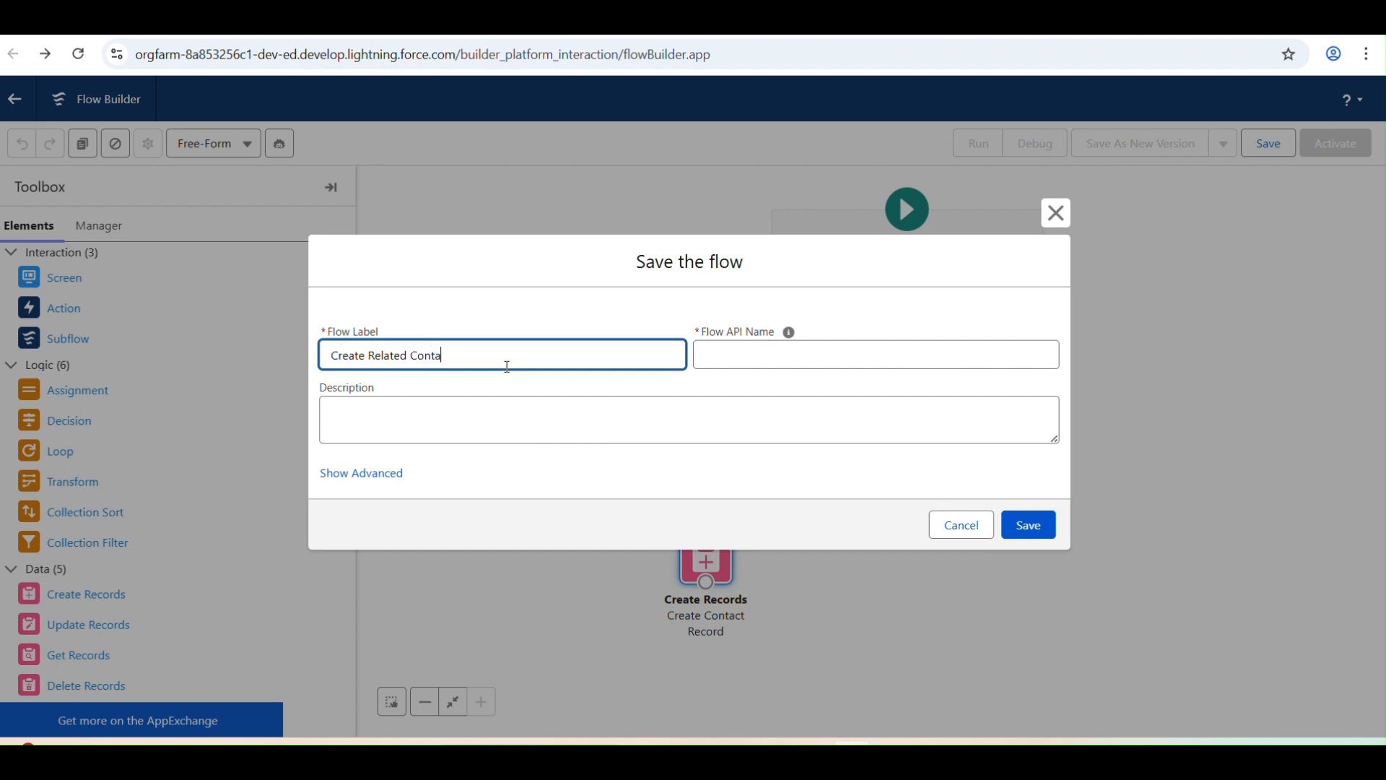
left_click(599, 481)
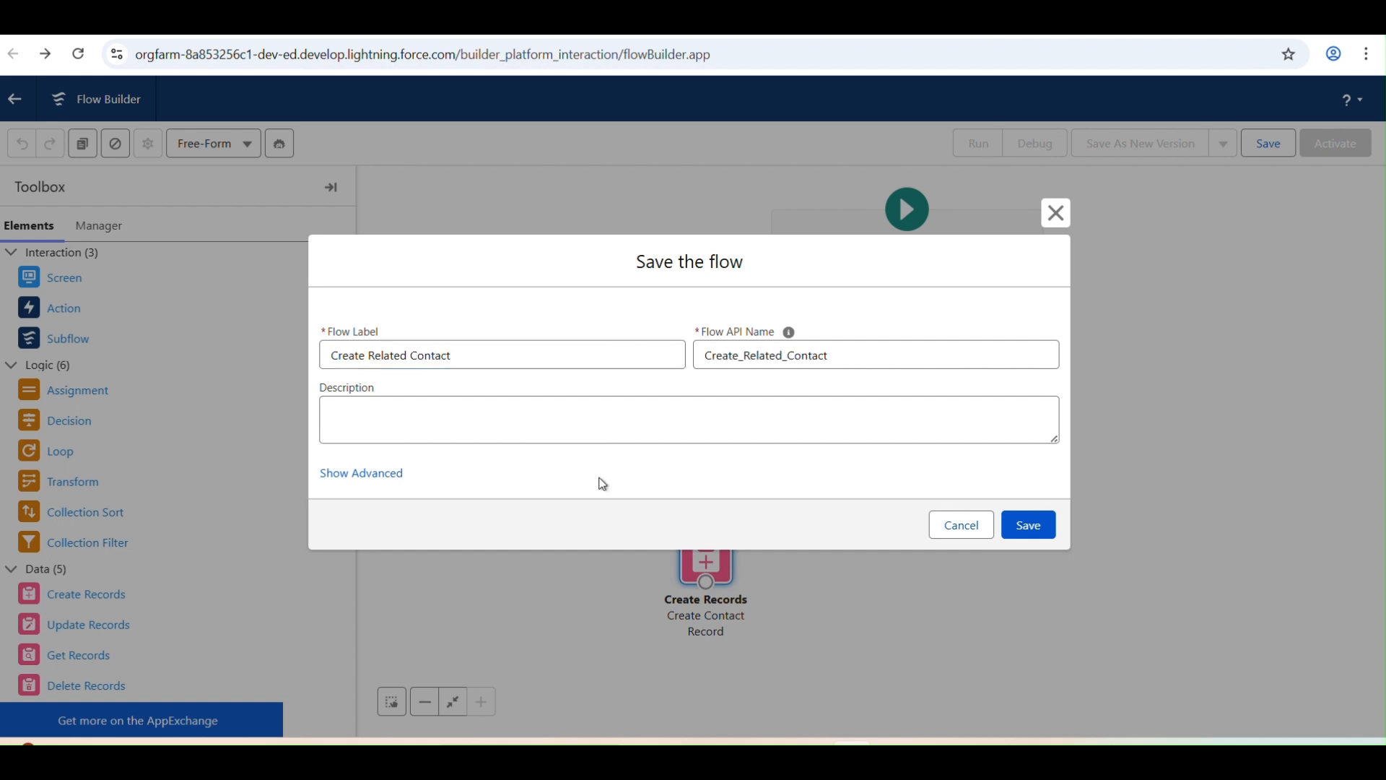
triple_click(466, 348)
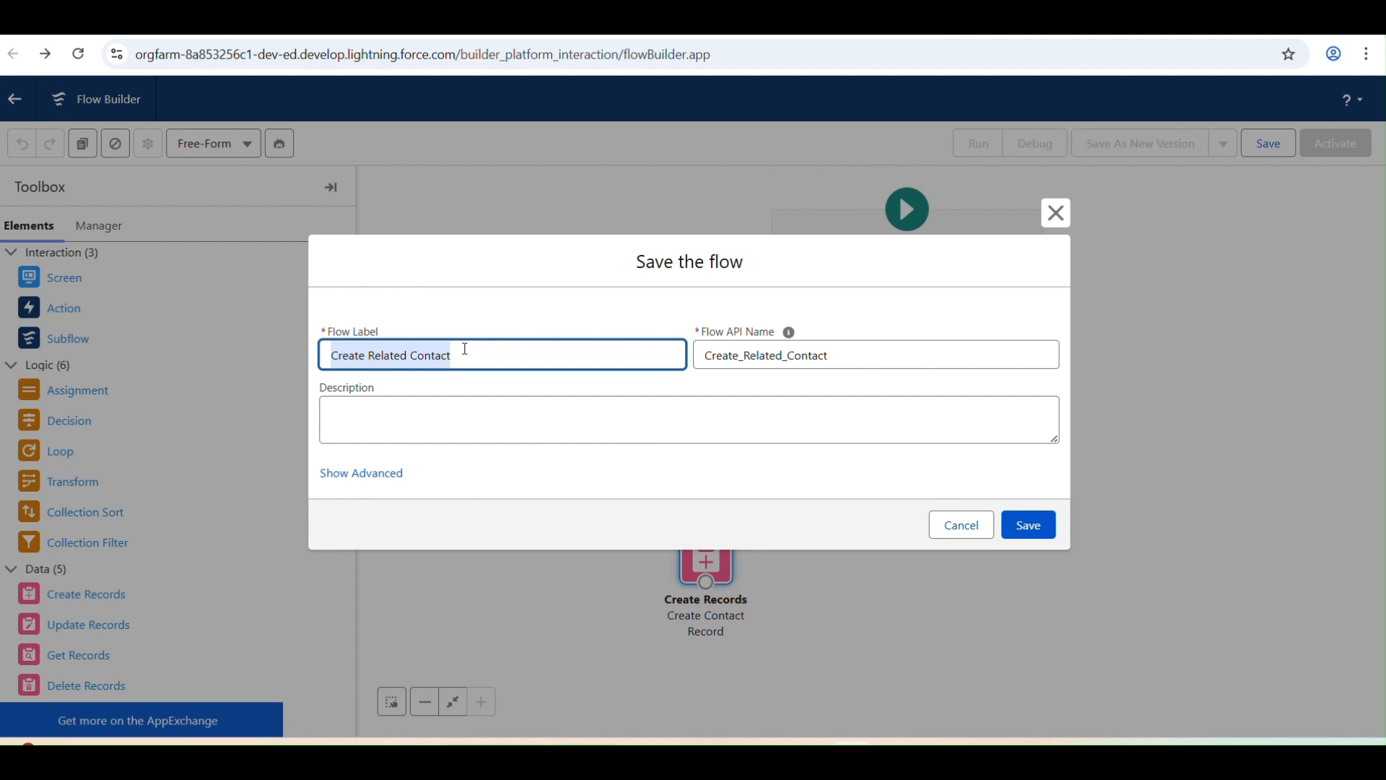
left_click(1036, 529)
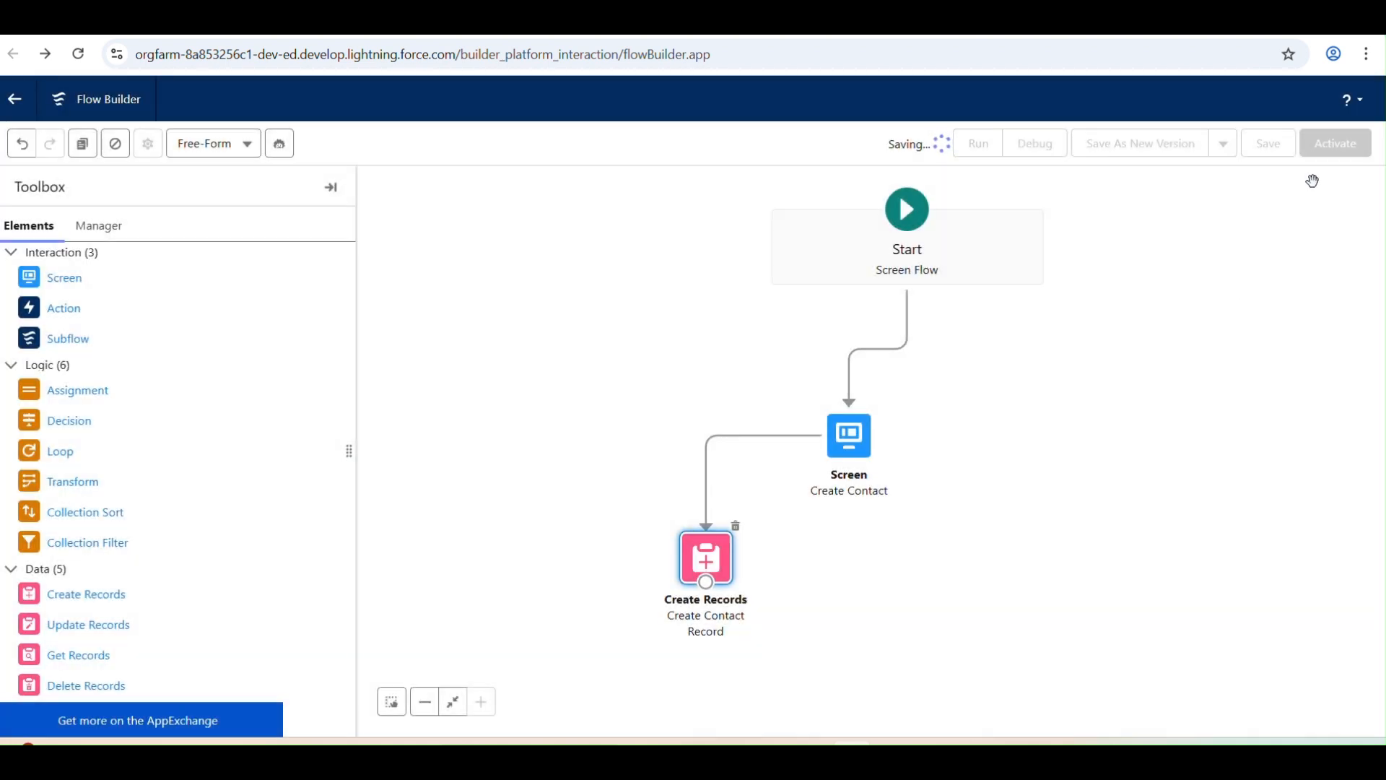
left_click(1341, 148)
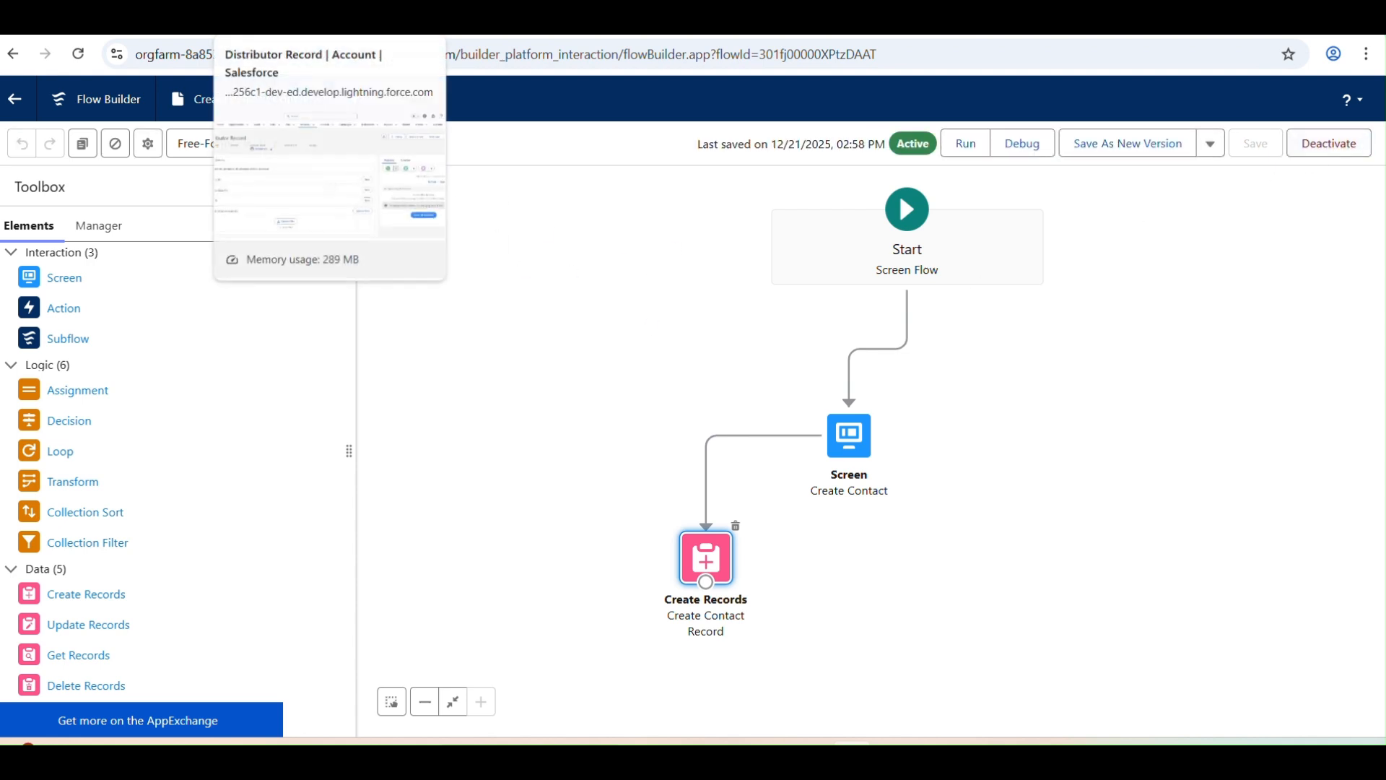
View the Distributor Record account's details and available actions, and open its record page for editing in Lightning App Builder.
left_click(289, 27)
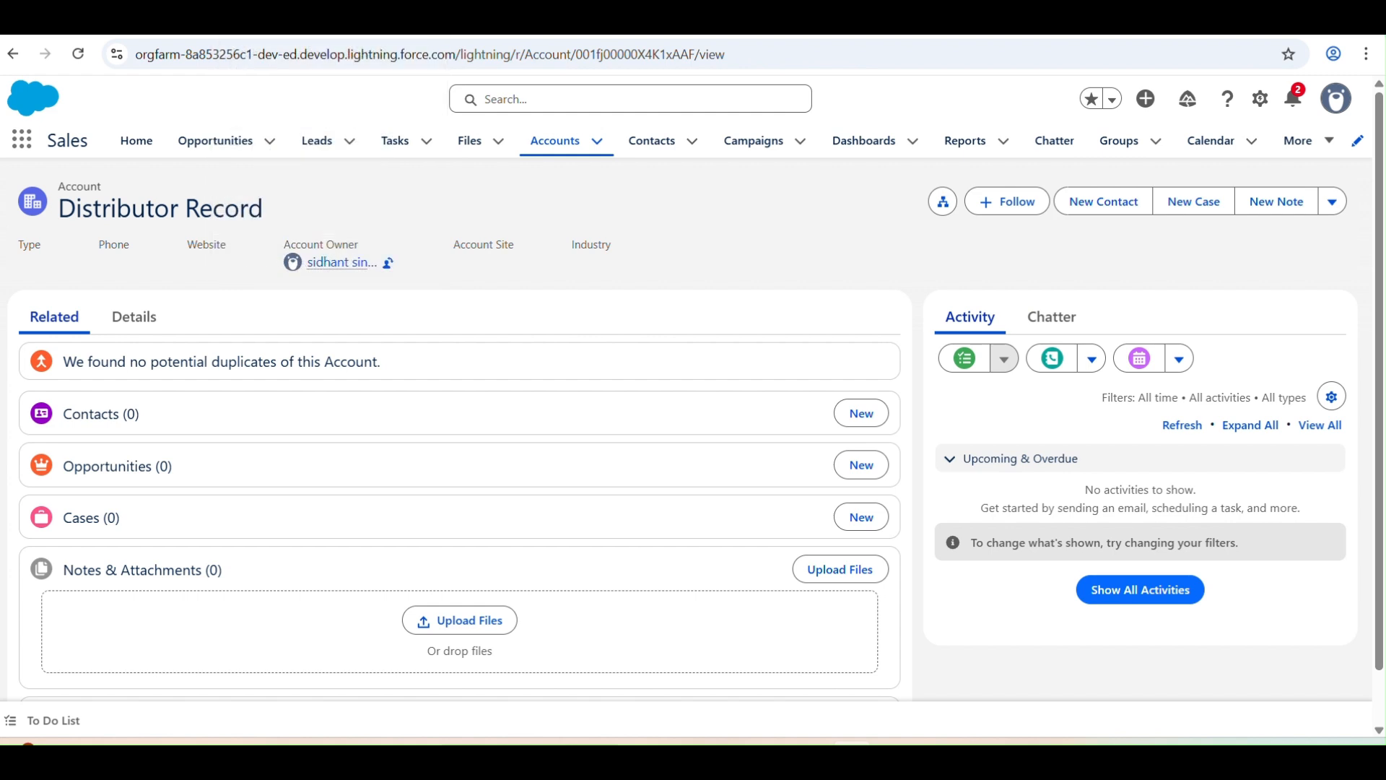
left_click(149, 319)
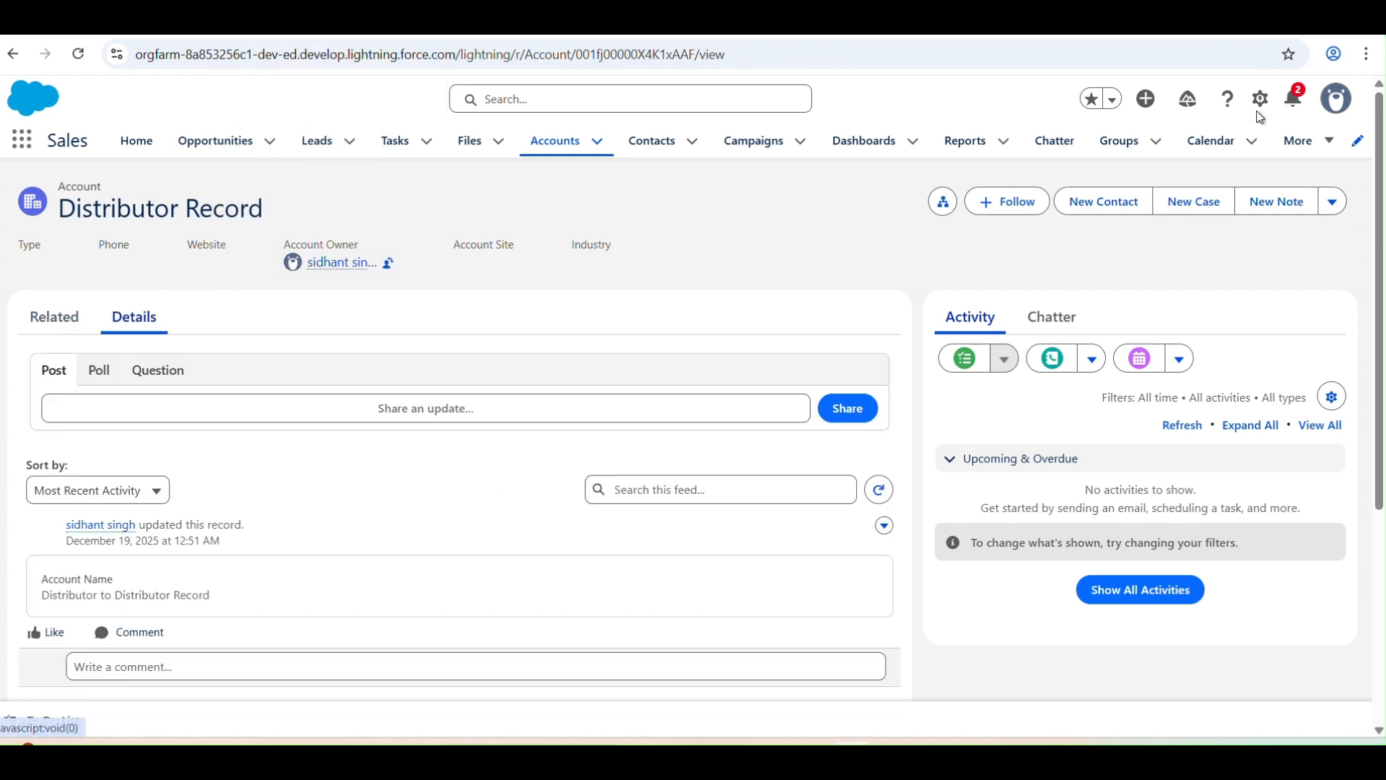
left_click(1334, 202)
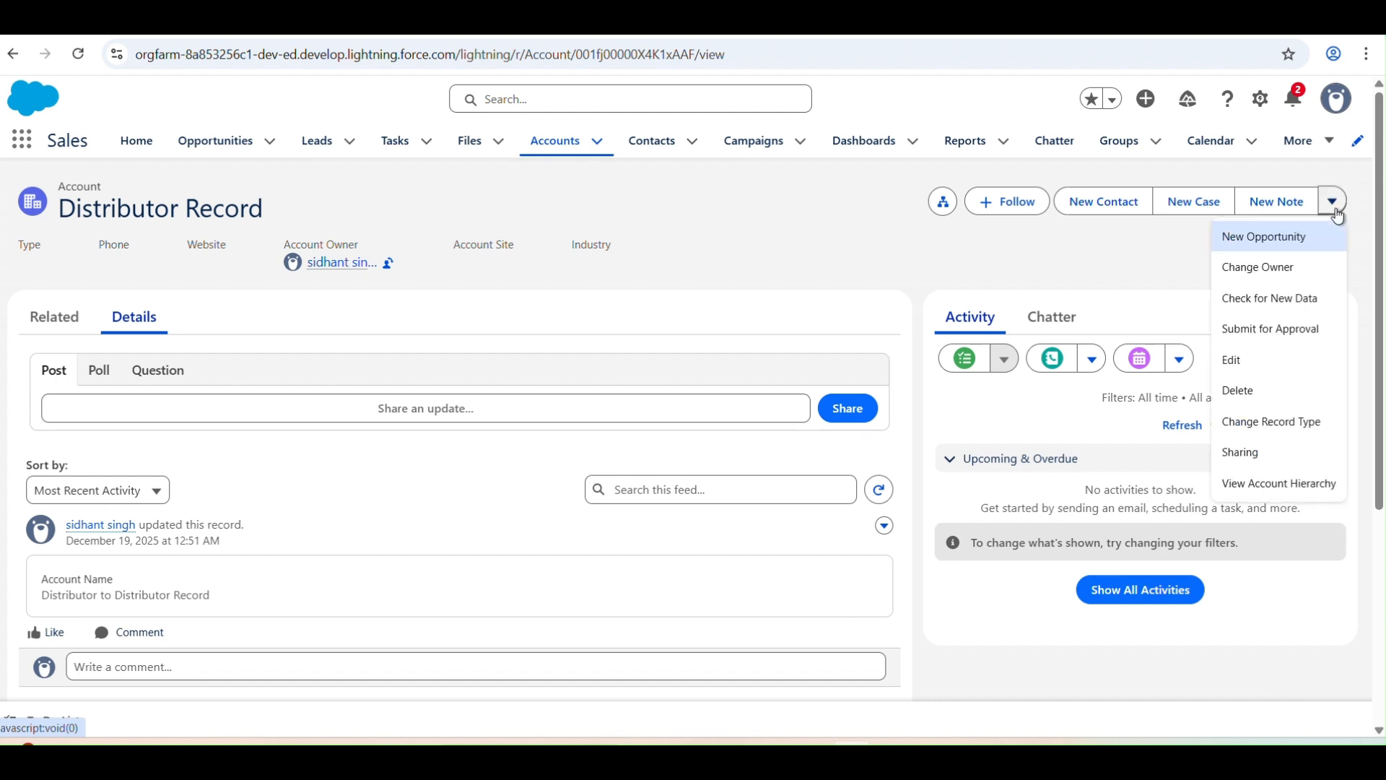
left_click(1261, 99)
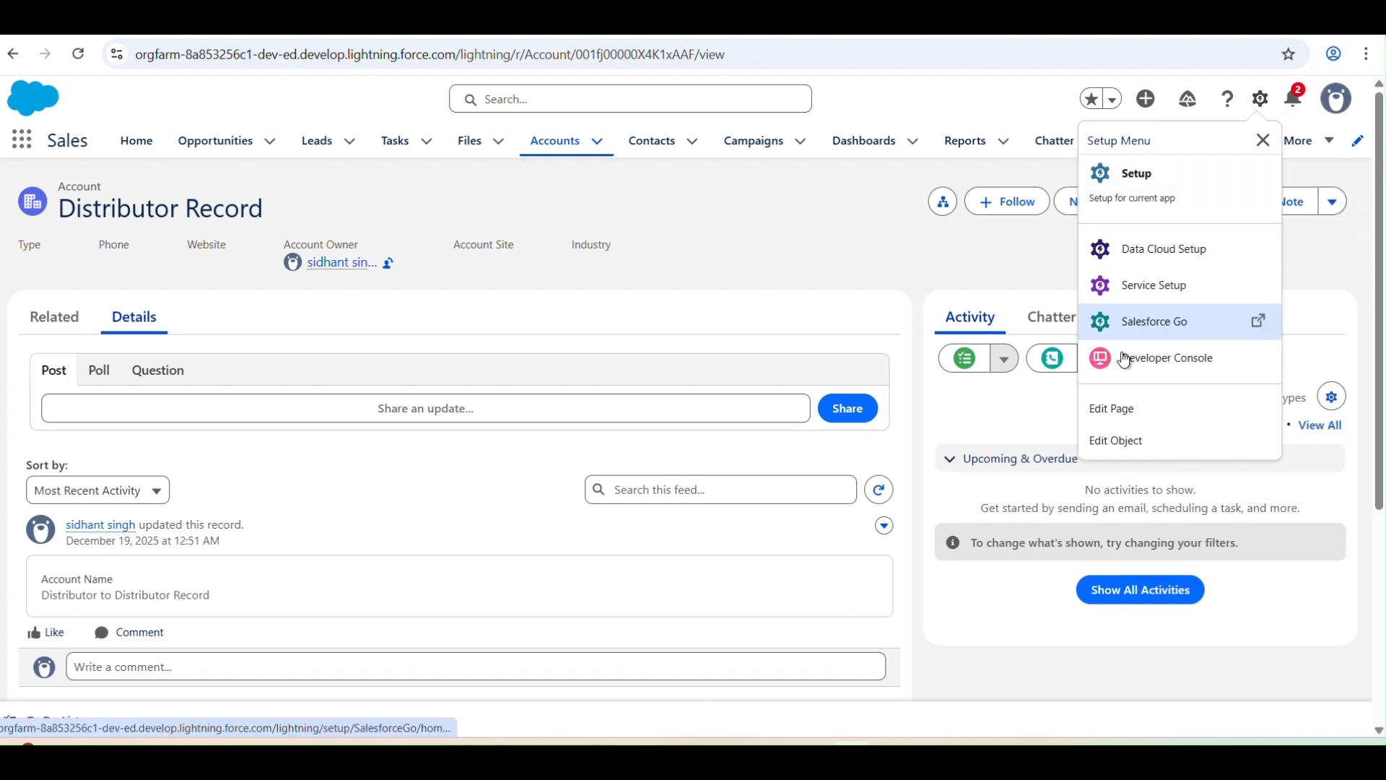
left_click(1109, 409)
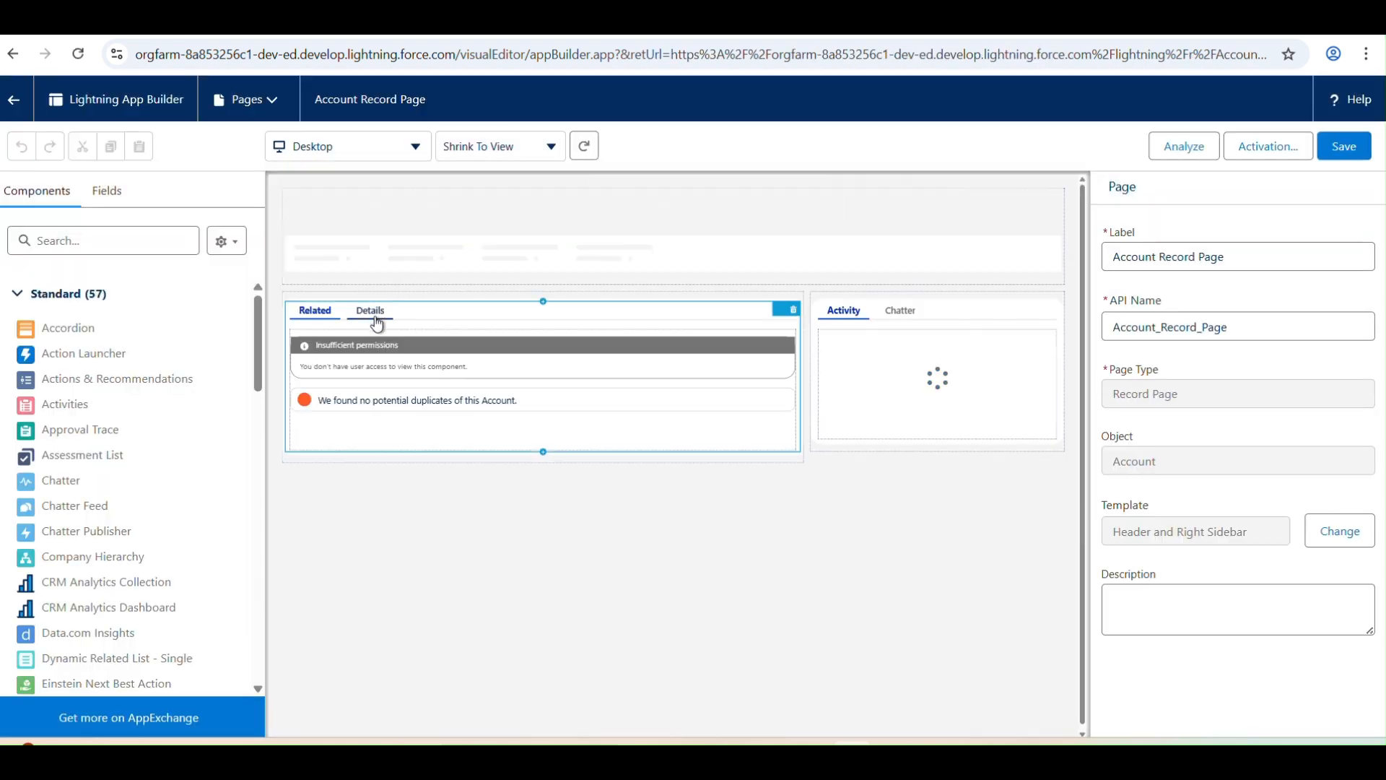
Select the Record Detail component among the account page's details and open its Distributor Layout.
left_click(372, 312)
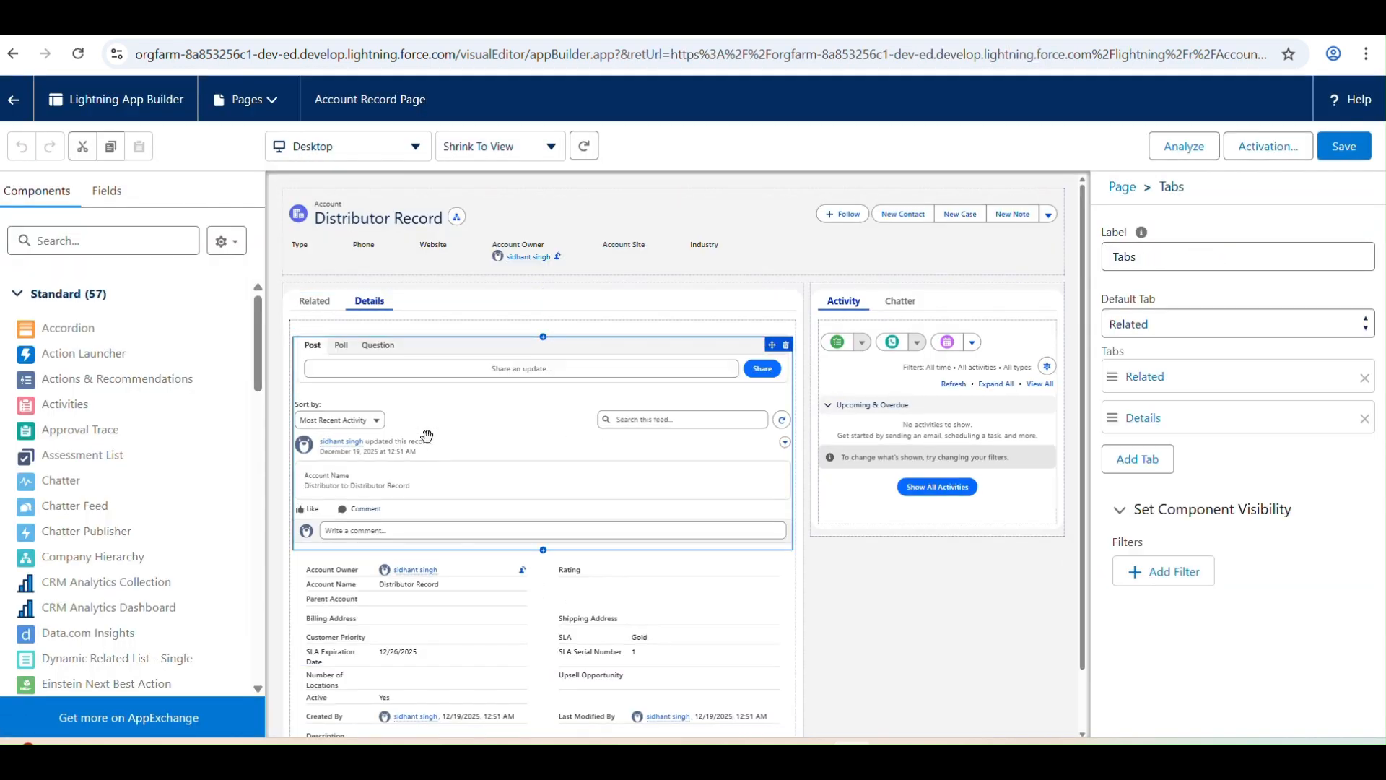
left_click(443, 530)
left_click(454, 633)
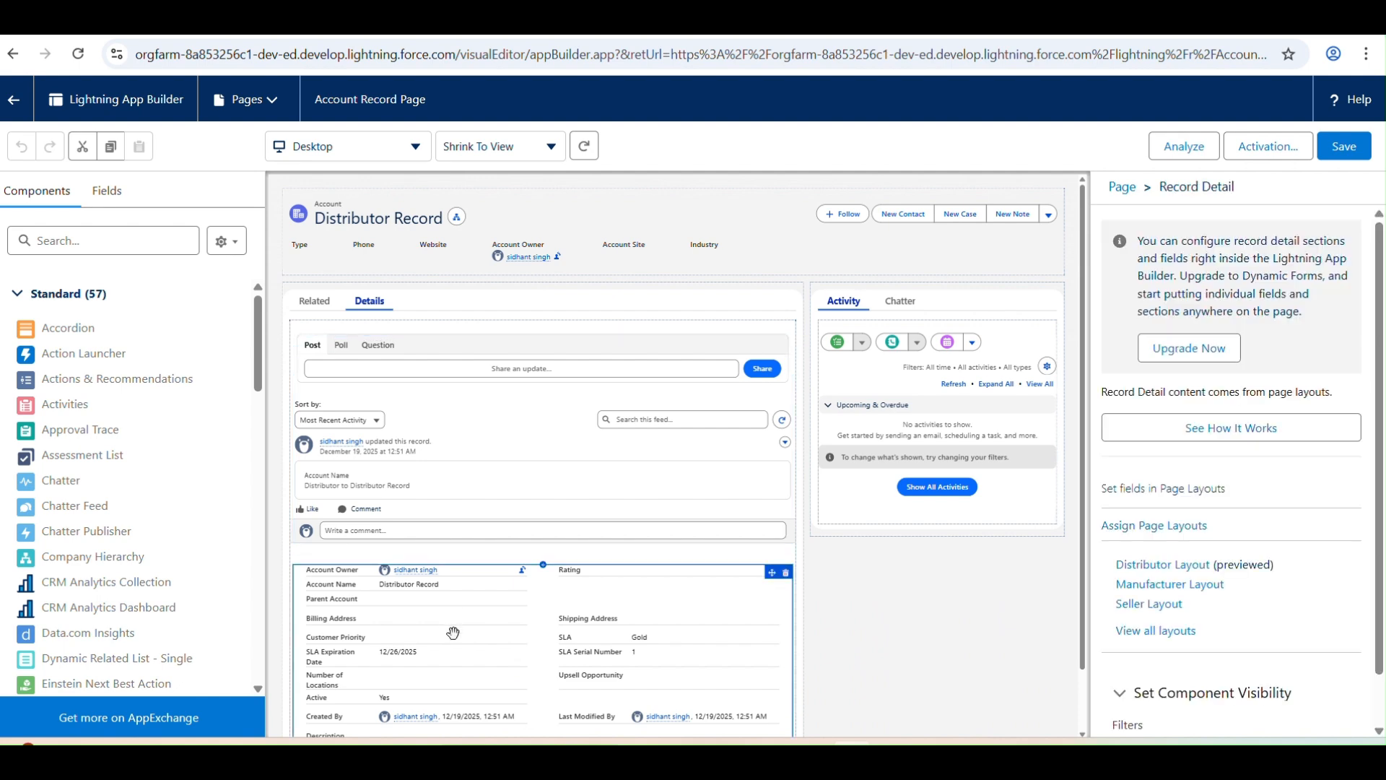
left_click(1163, 565)
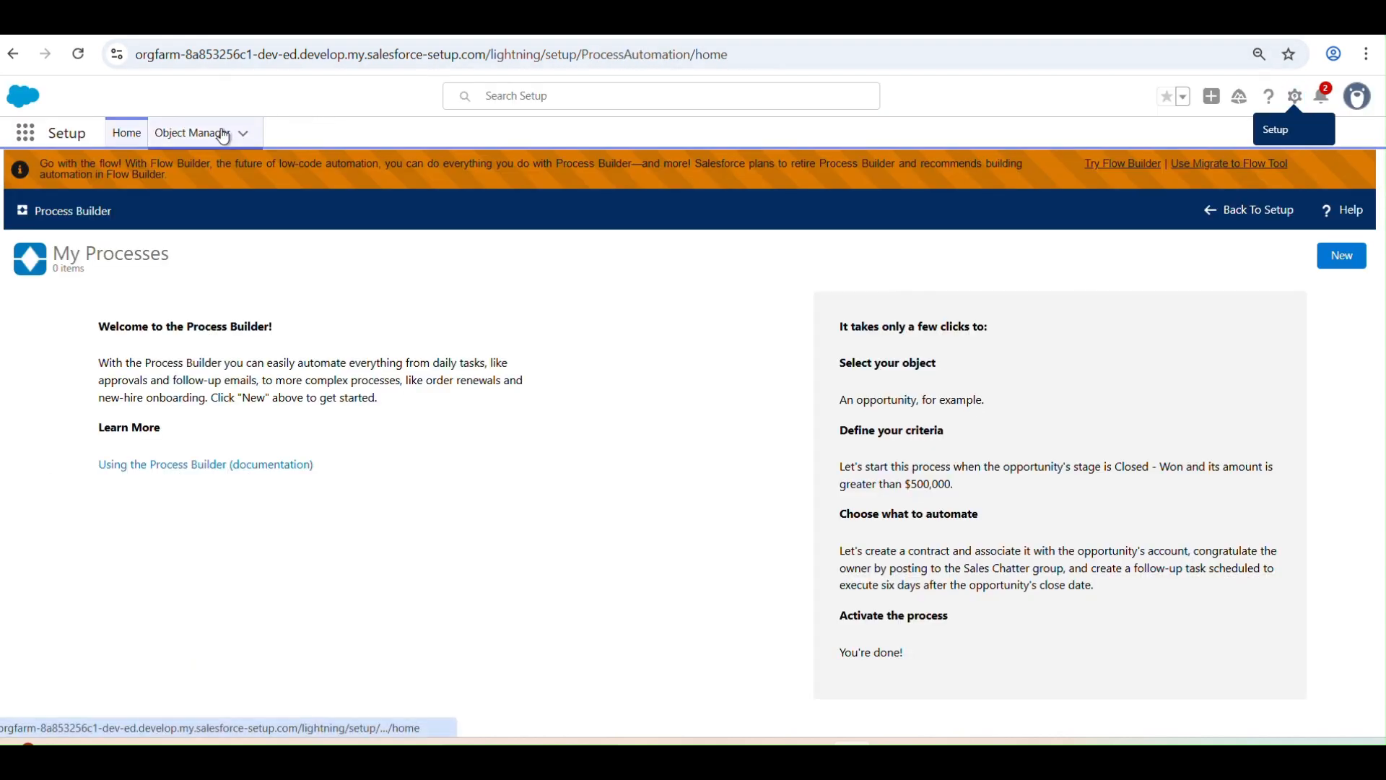
Go to the Account object's buttons, links, and actions in Setup's Object Manager.
left_click(224, 135)
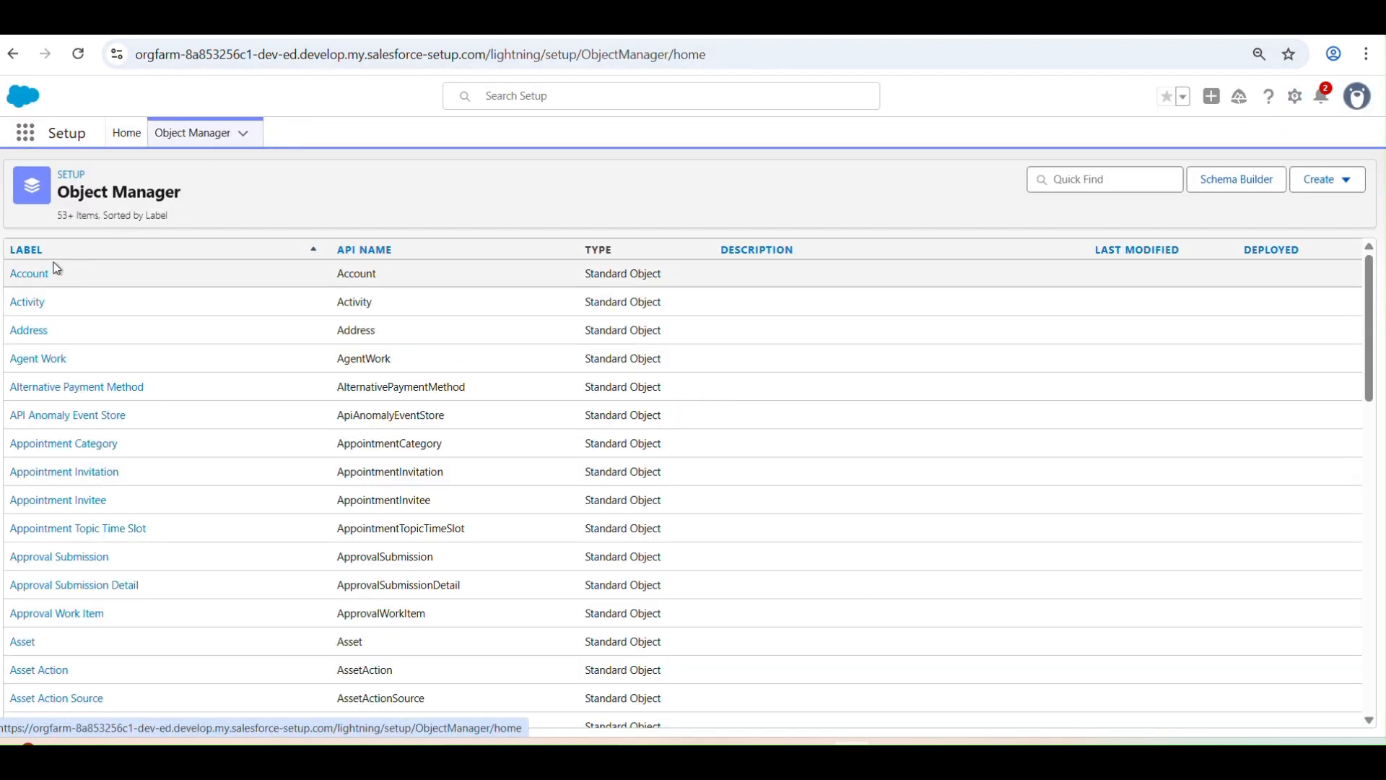
left_click(37, 275)
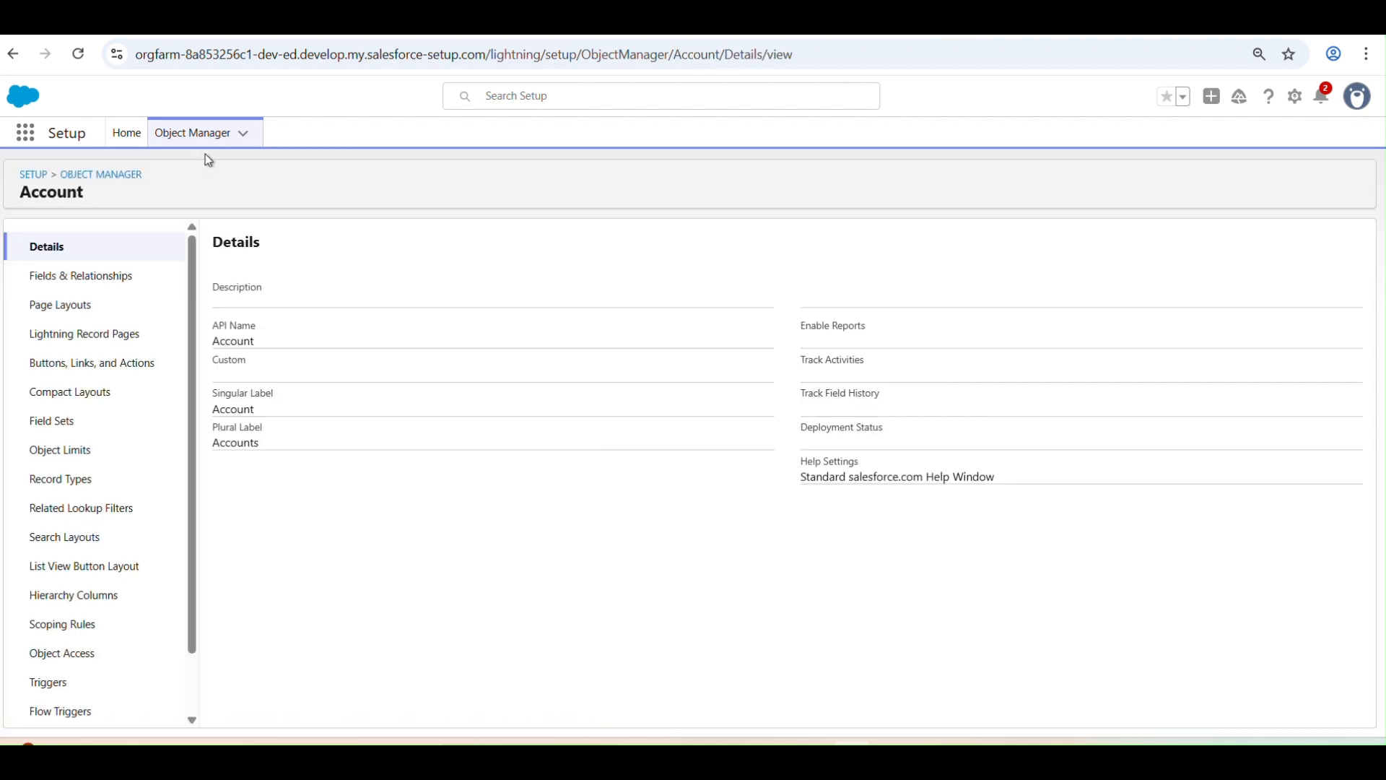
left_click(106, 362)
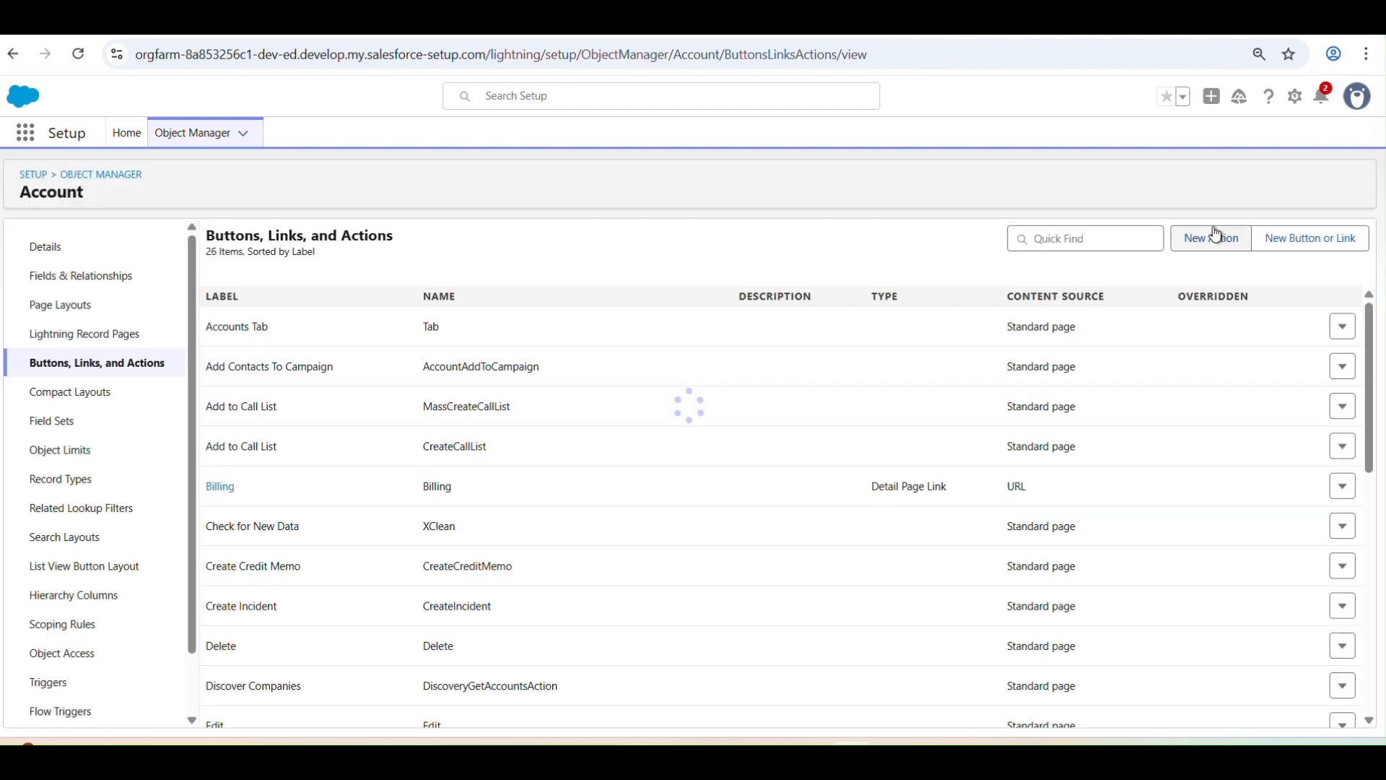
left_click(1297, 245)
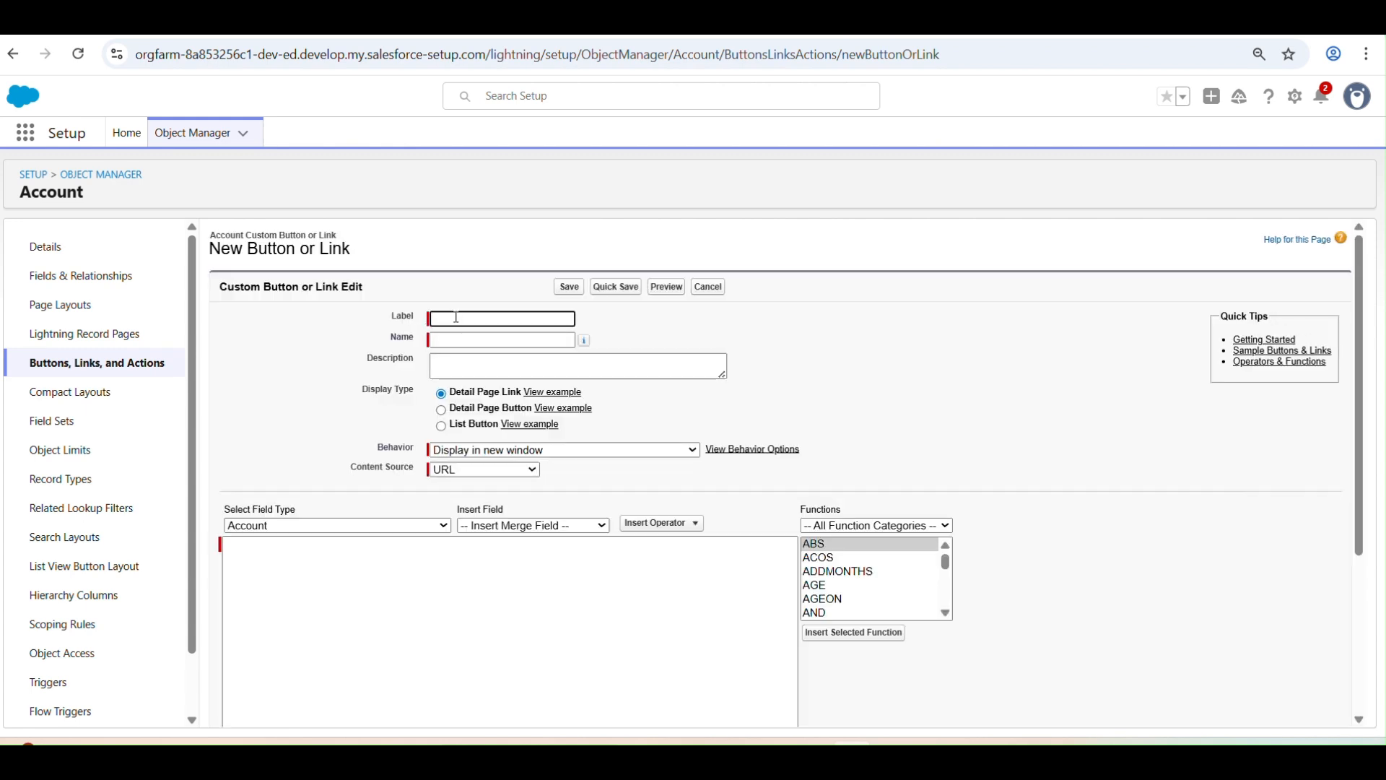
left_click(107, 360)
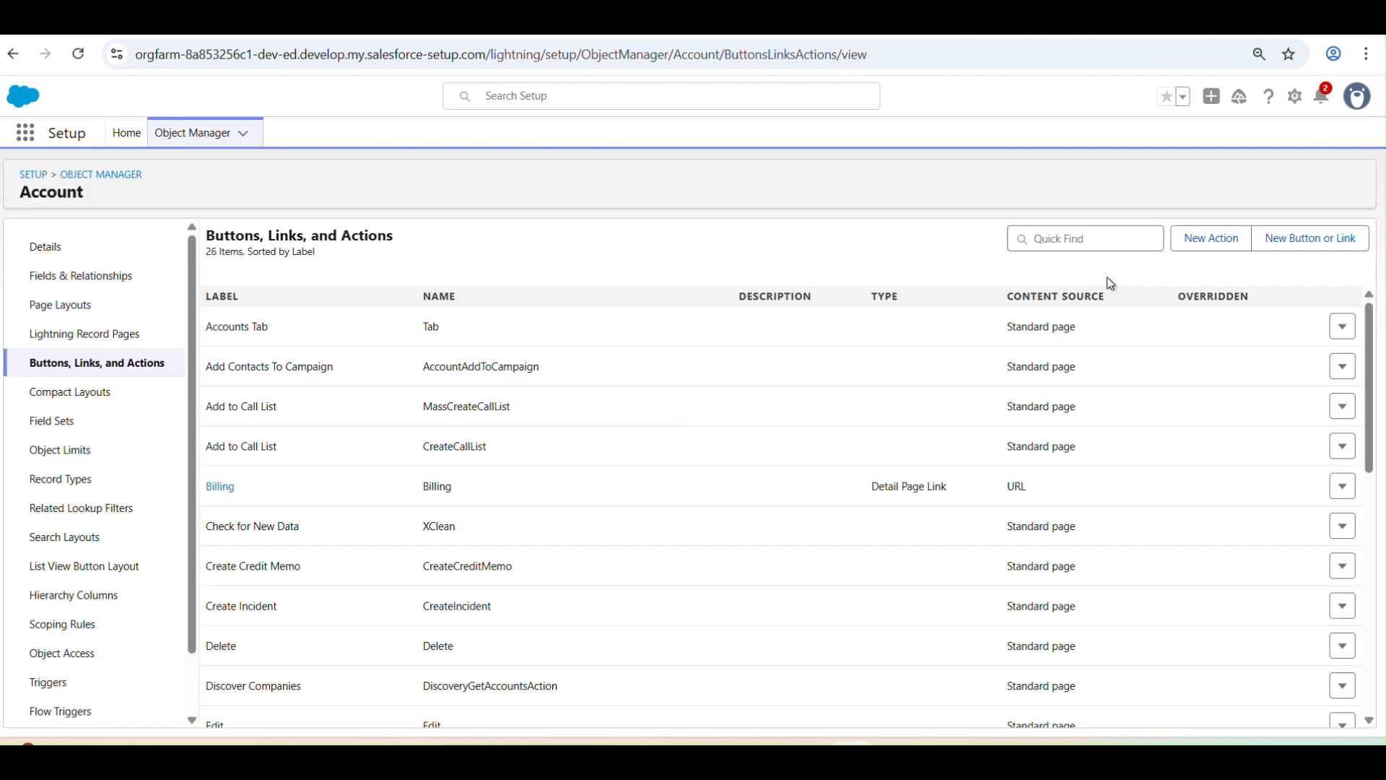
Create and save an Account action of type Flow that runs Create Related Contact, labeled "Create Related Contact" with name Create_Related_Contact.
left_click(1215, 246)
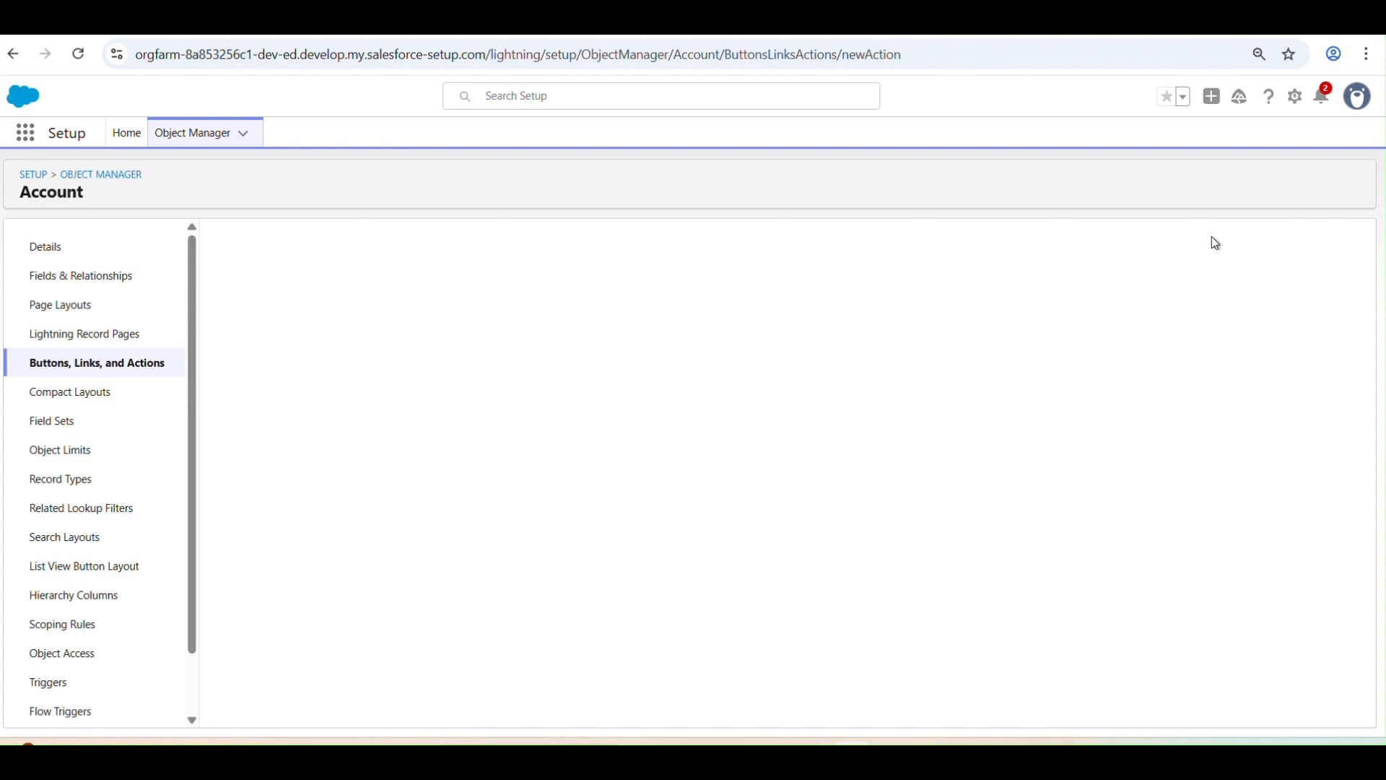
left_click(500, 338)
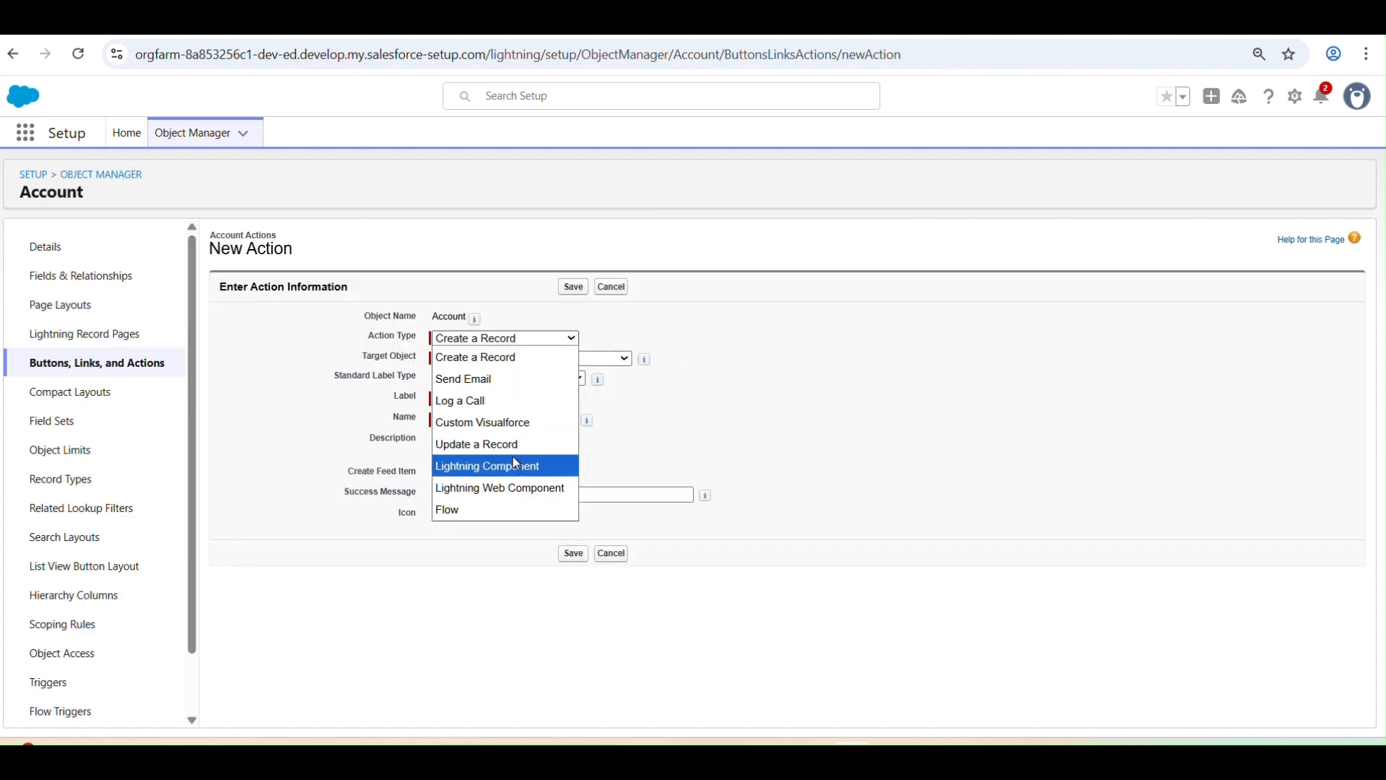
left_click(503, 511)
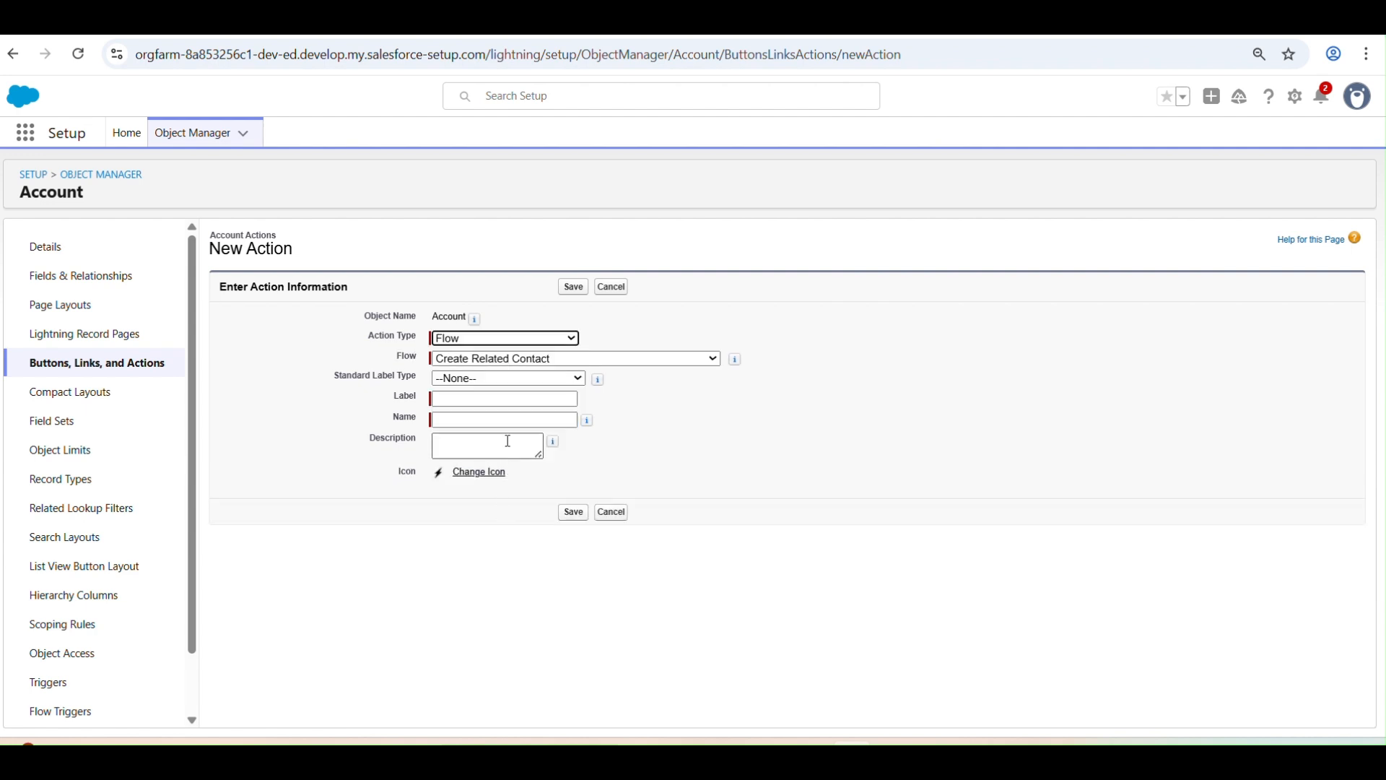
left_click(462, 360)
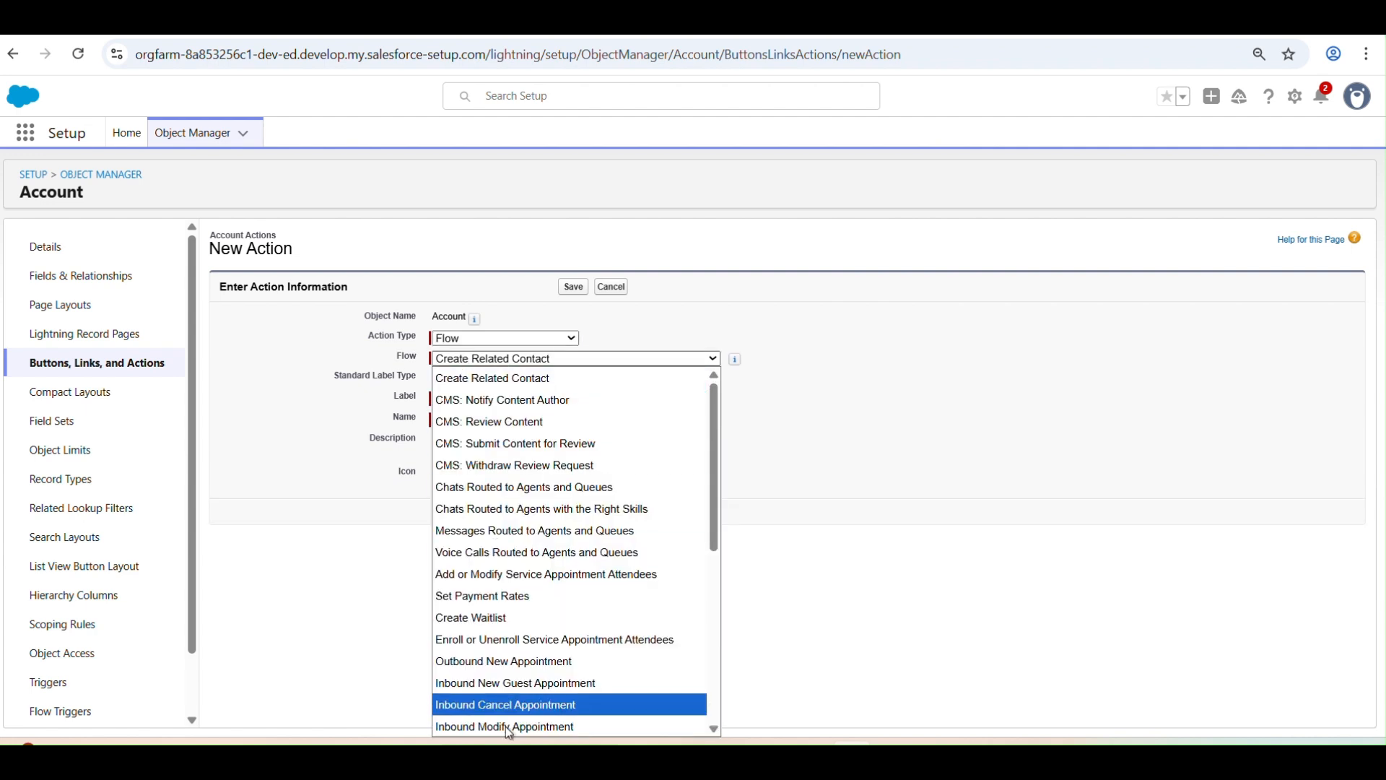
left_click(507, 381)
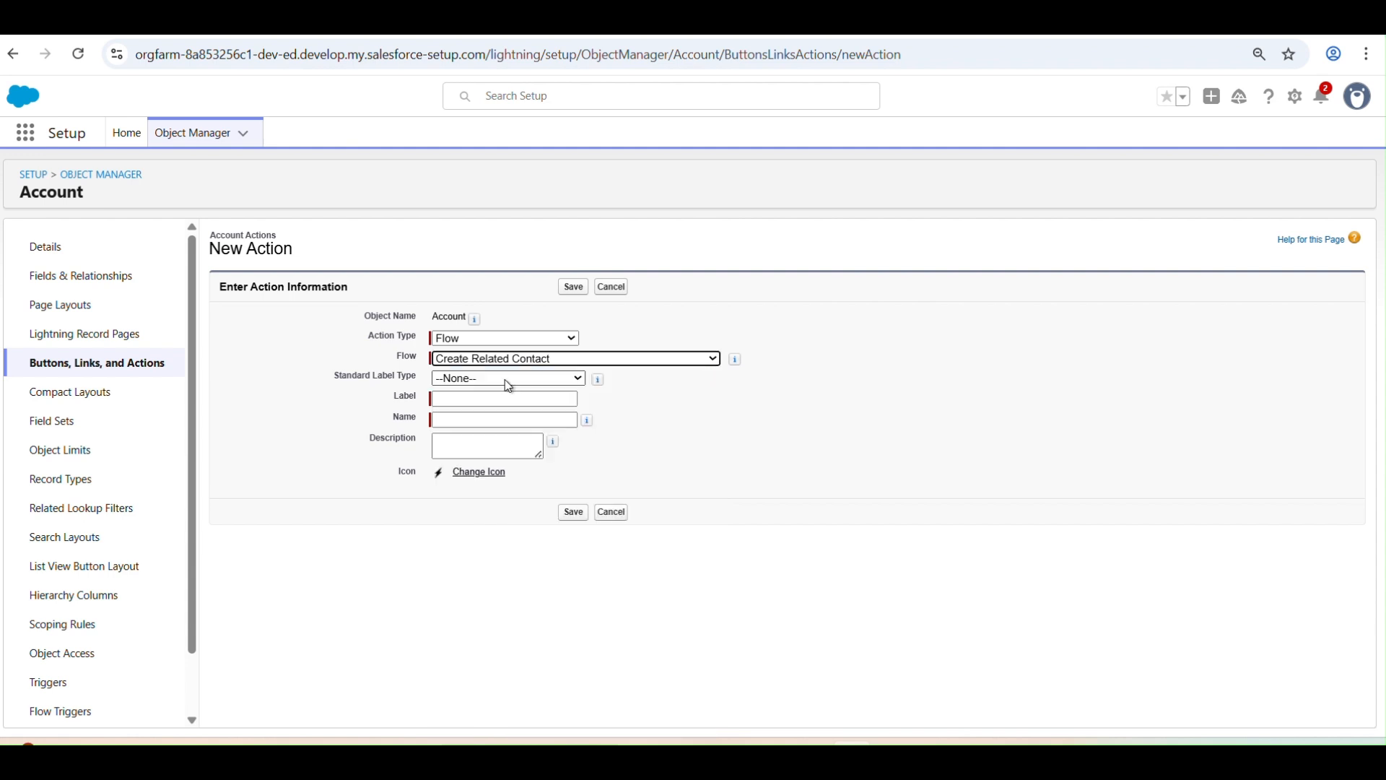
left_click(504, 397)
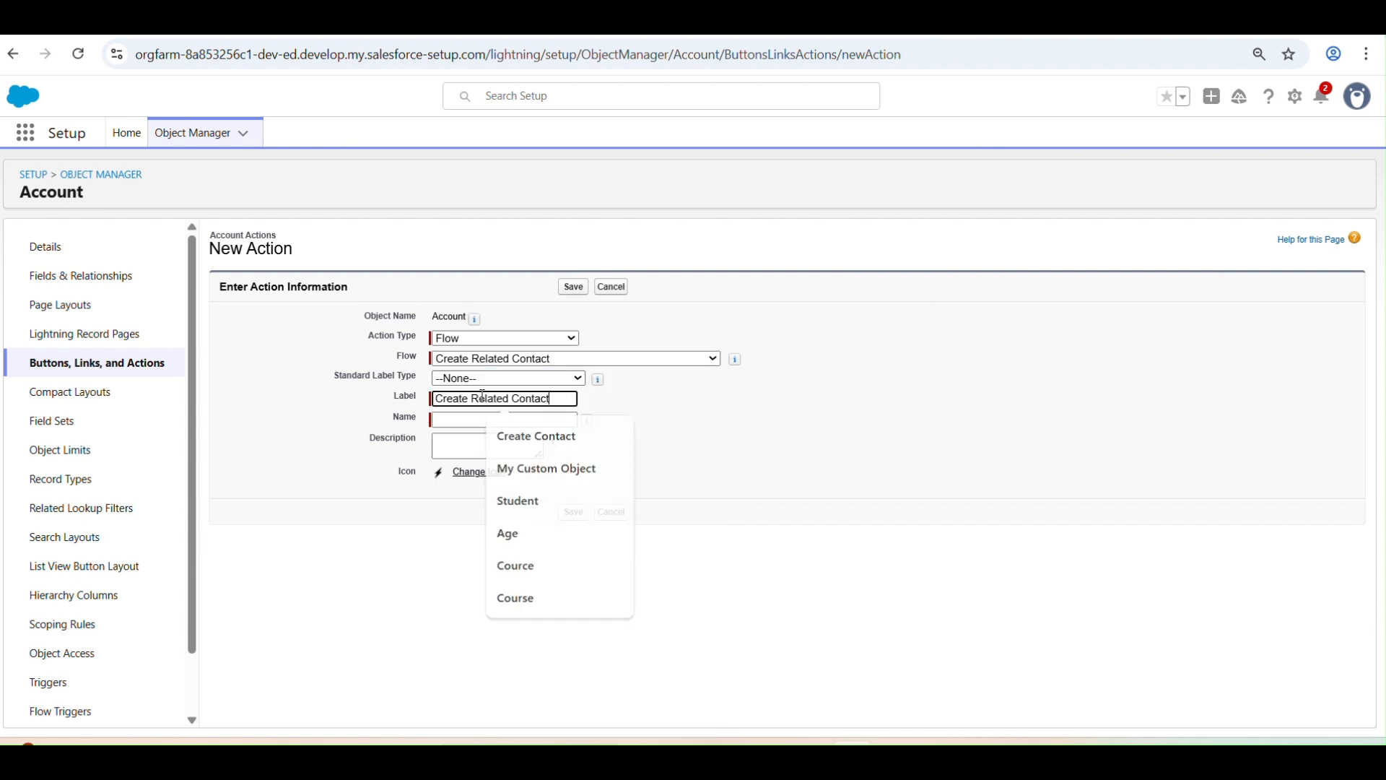
left_click(840, 444)
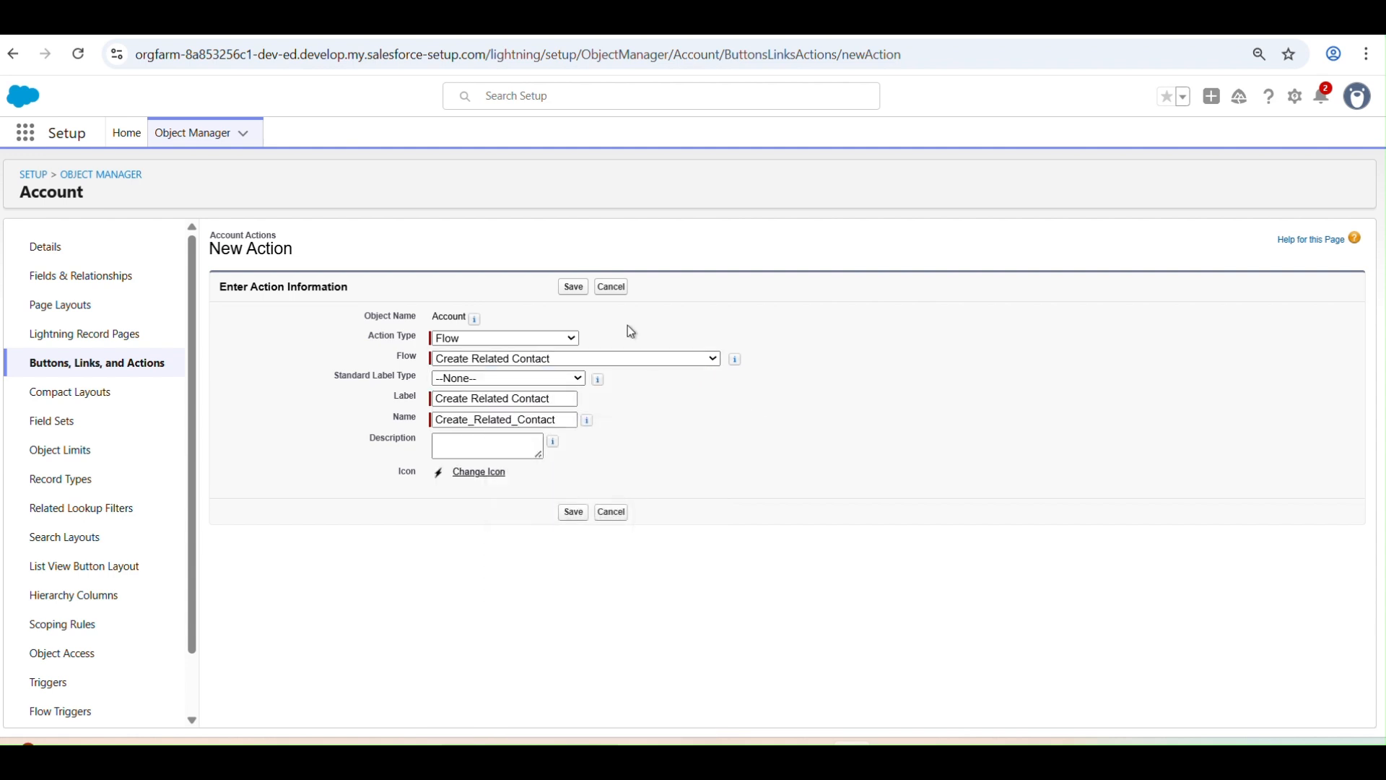
left_click(571, 289)
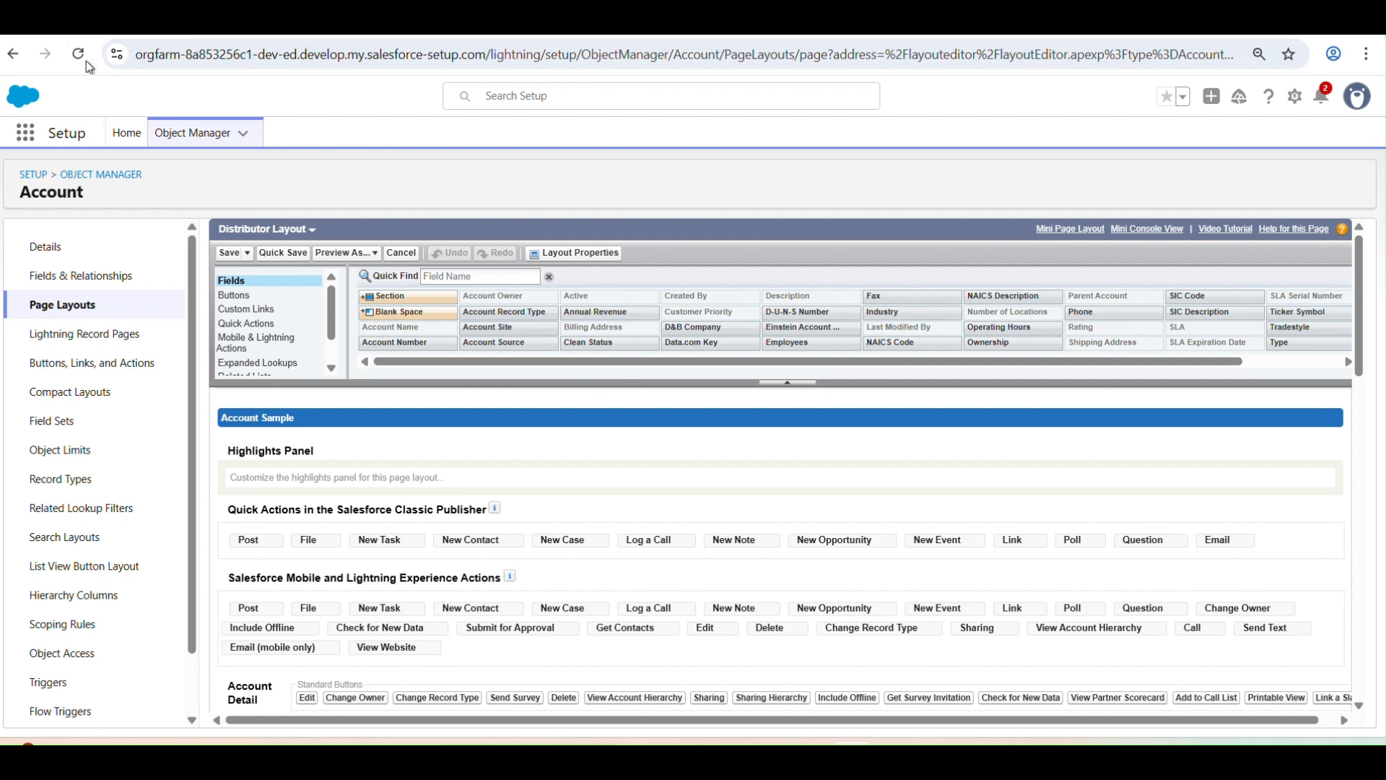
Add the Create Related Contact action to the Distributor Layout's Salesforce Mobile and Lightning Experience actions and save the layout.
left_click(83, 61)
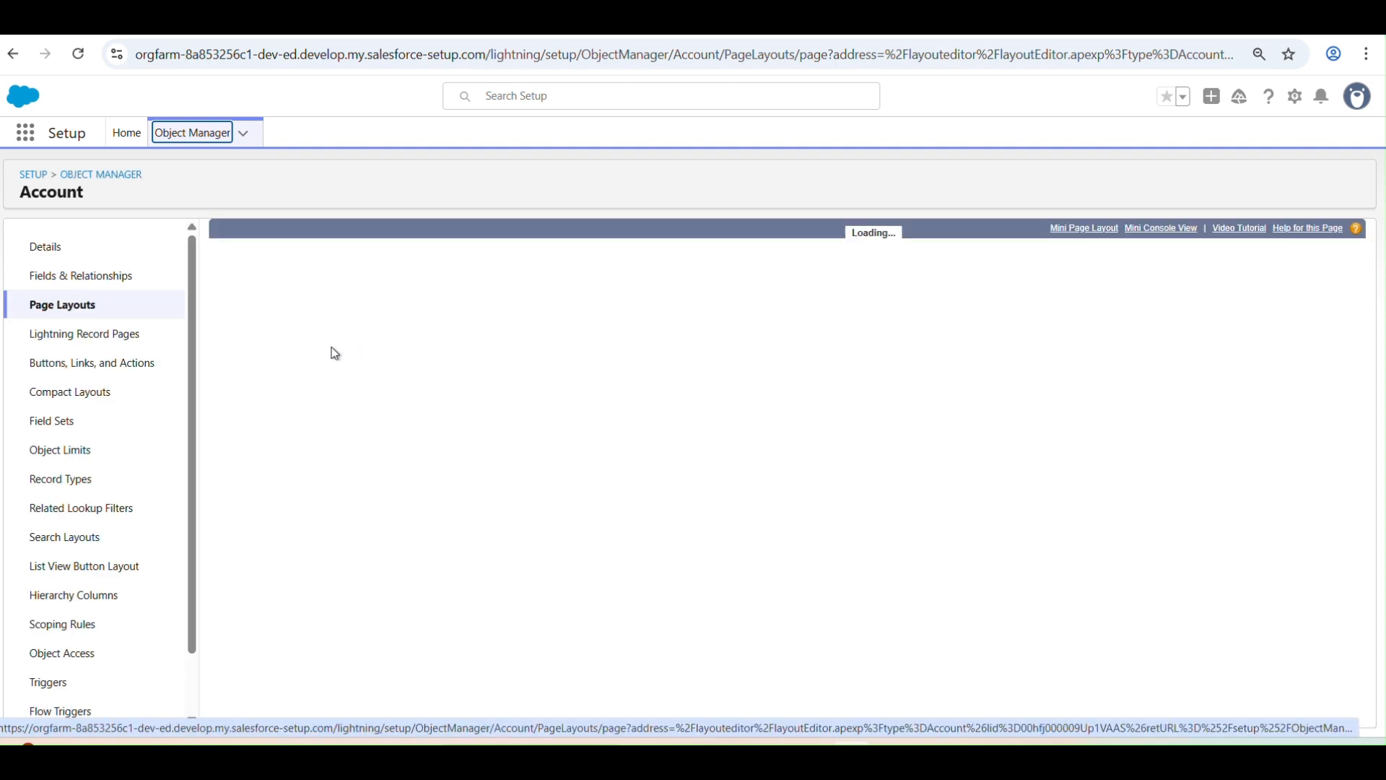
left_click(269, 350)
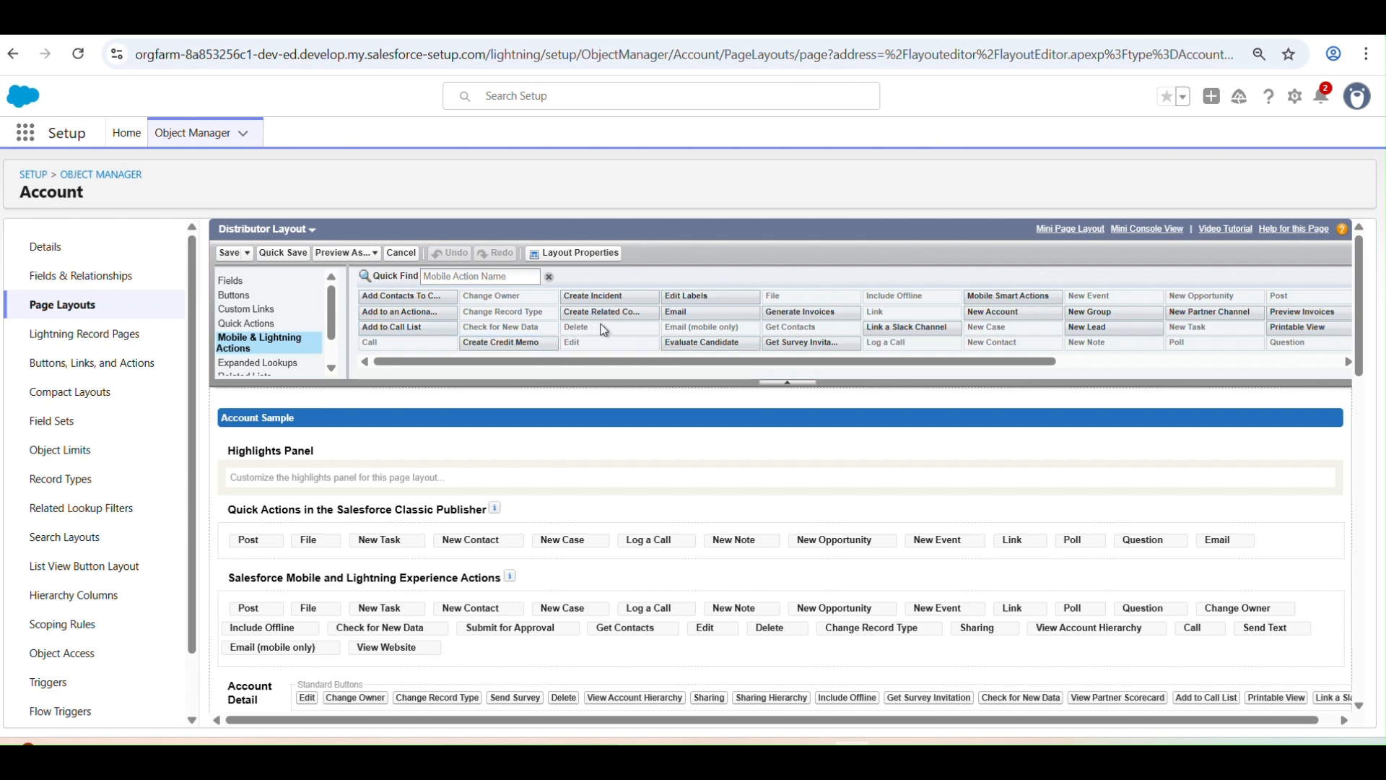
left_click(503, 276)
type("Create Related Contact")
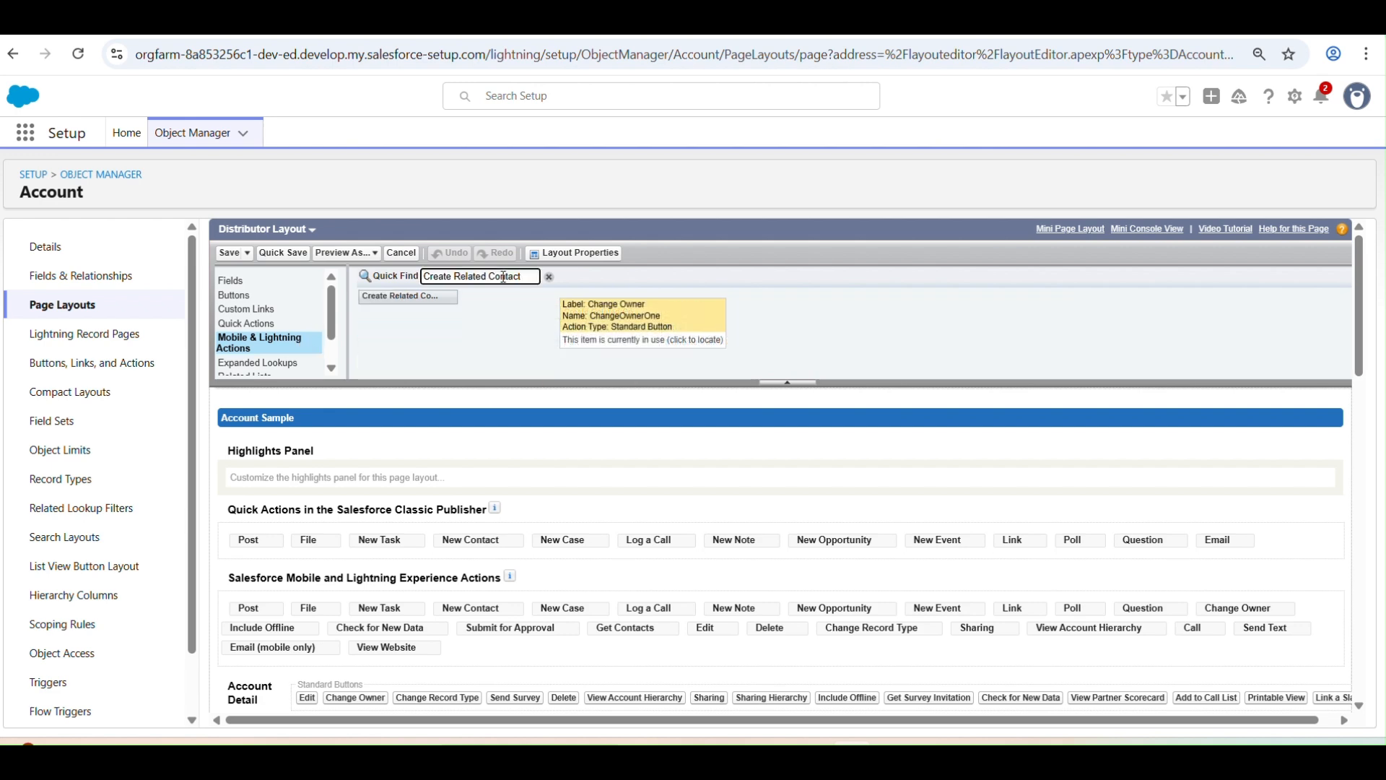
left_click_drag(422, 297, 440, 646)
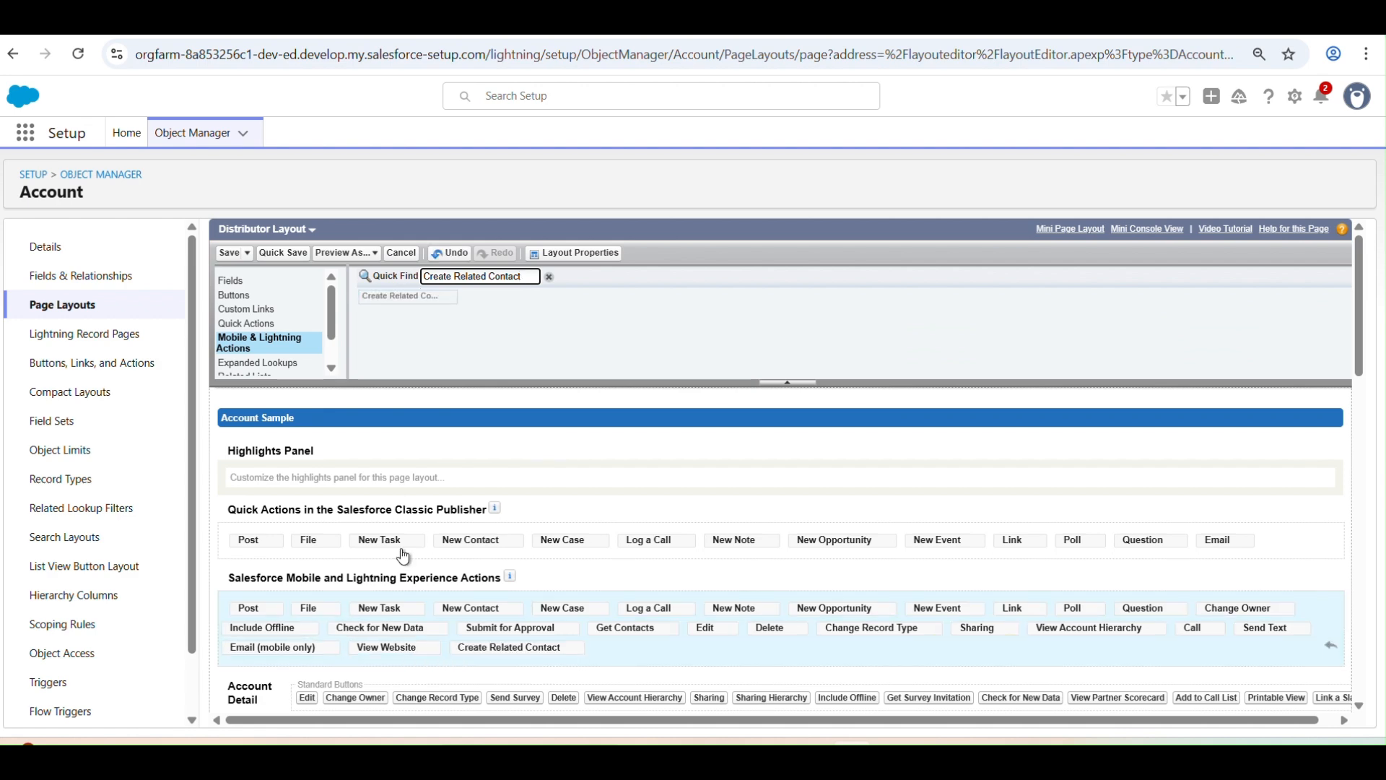
left_click(228, 254)
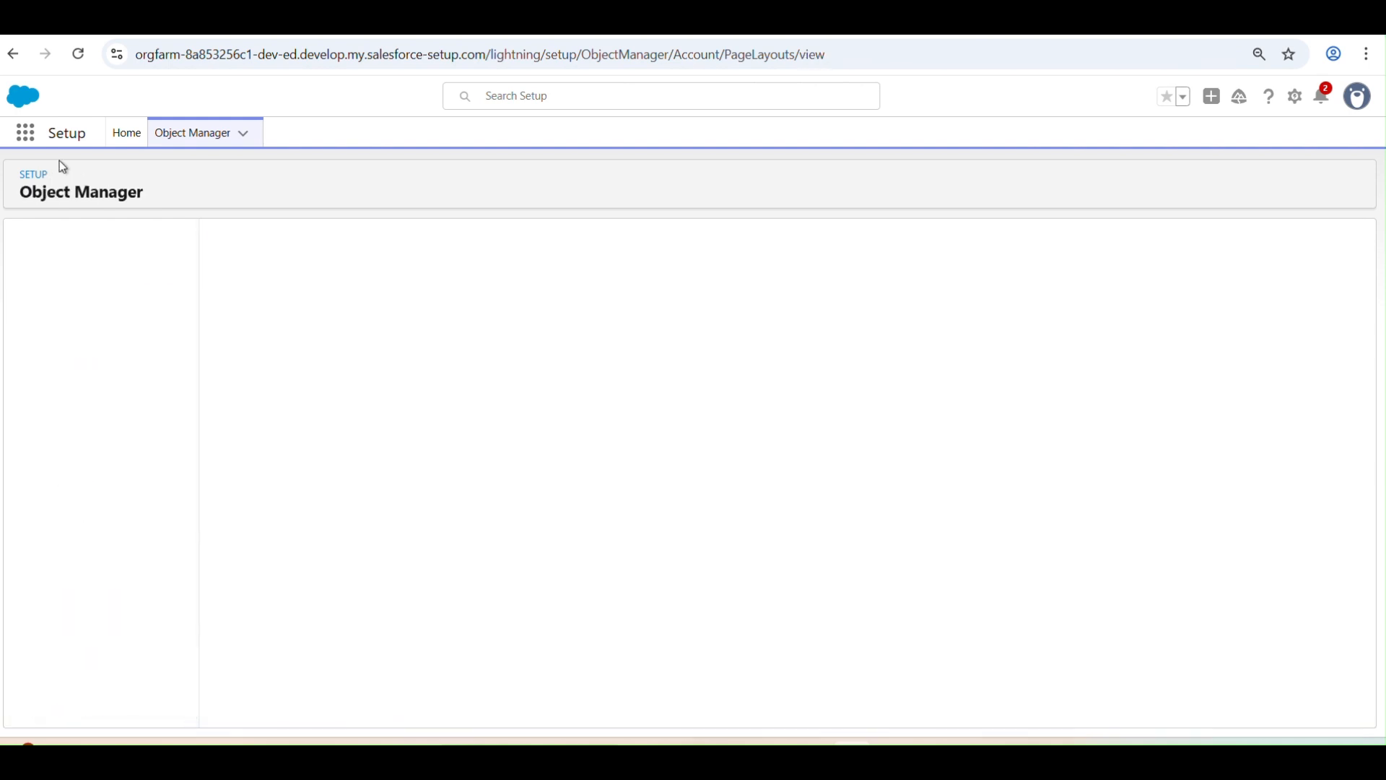
Open the Distributor Record account from the Accounts list and check its details and available actions for Create Related Contact.
left_click(27, 134)
type("Acc")
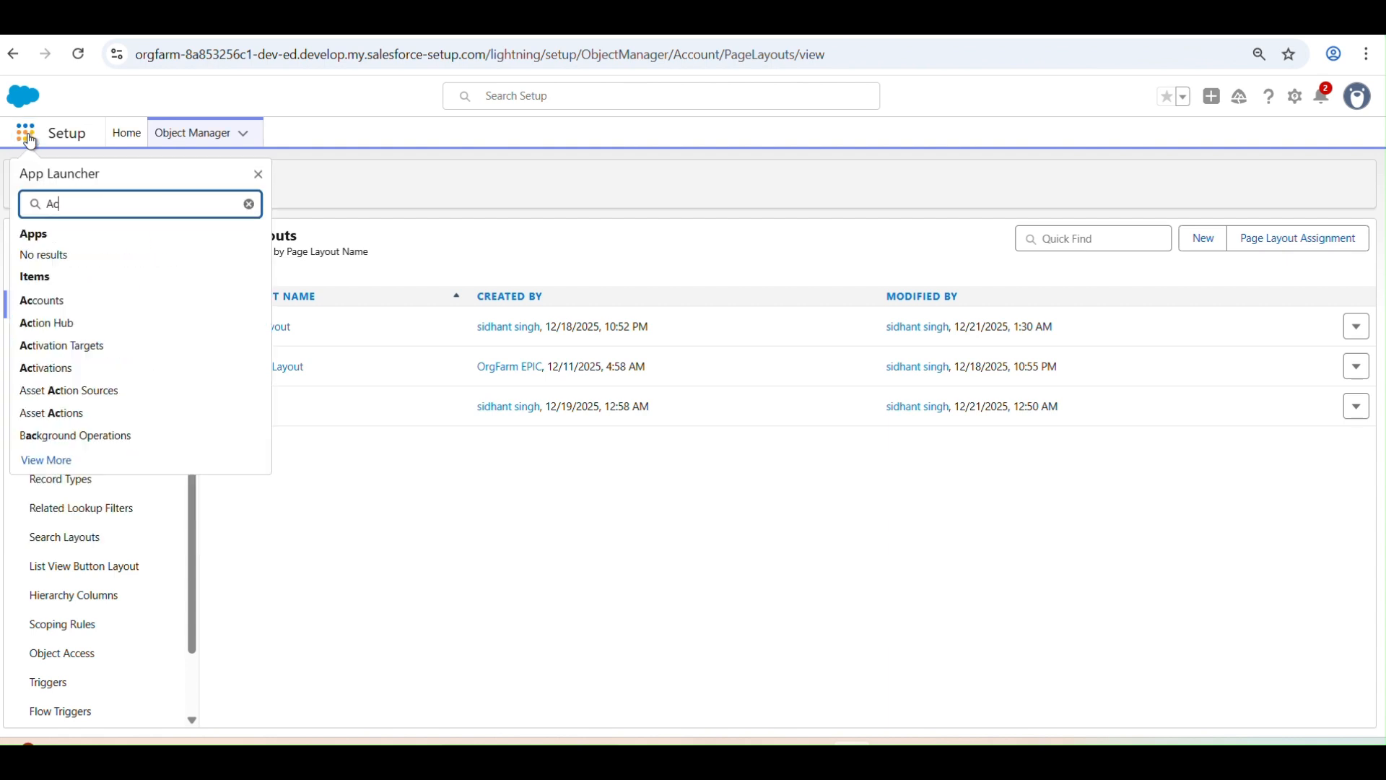
key("BackSpace")
type("co")
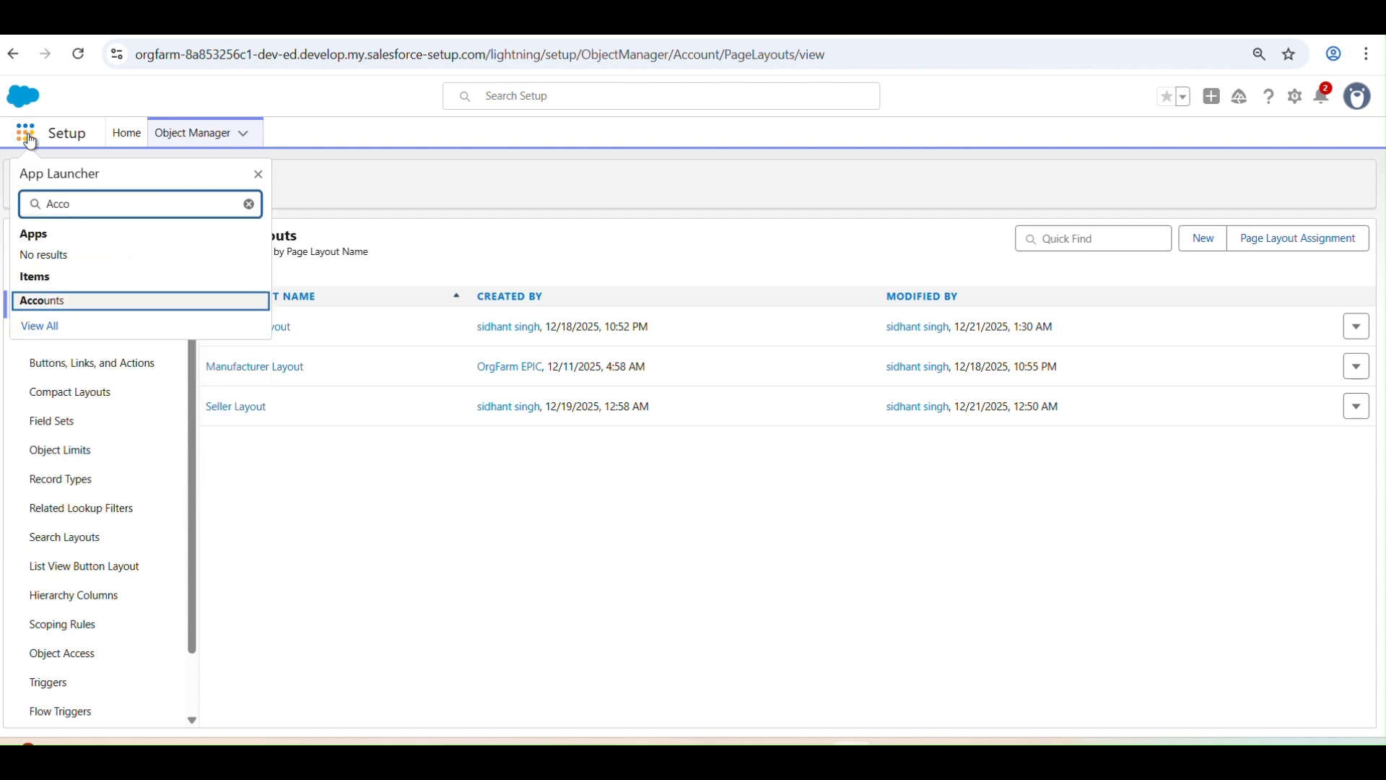
left_click(58, 299)
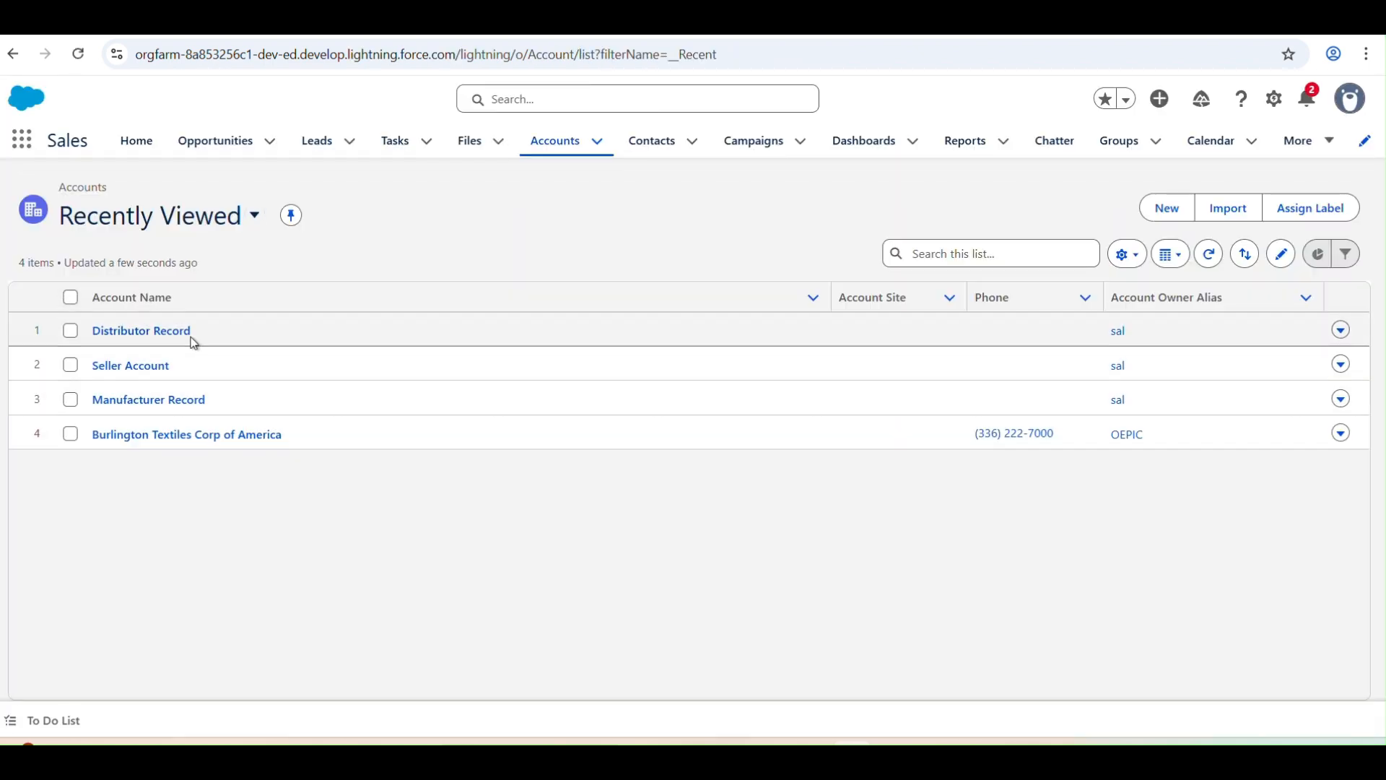
left_click(181, 336)
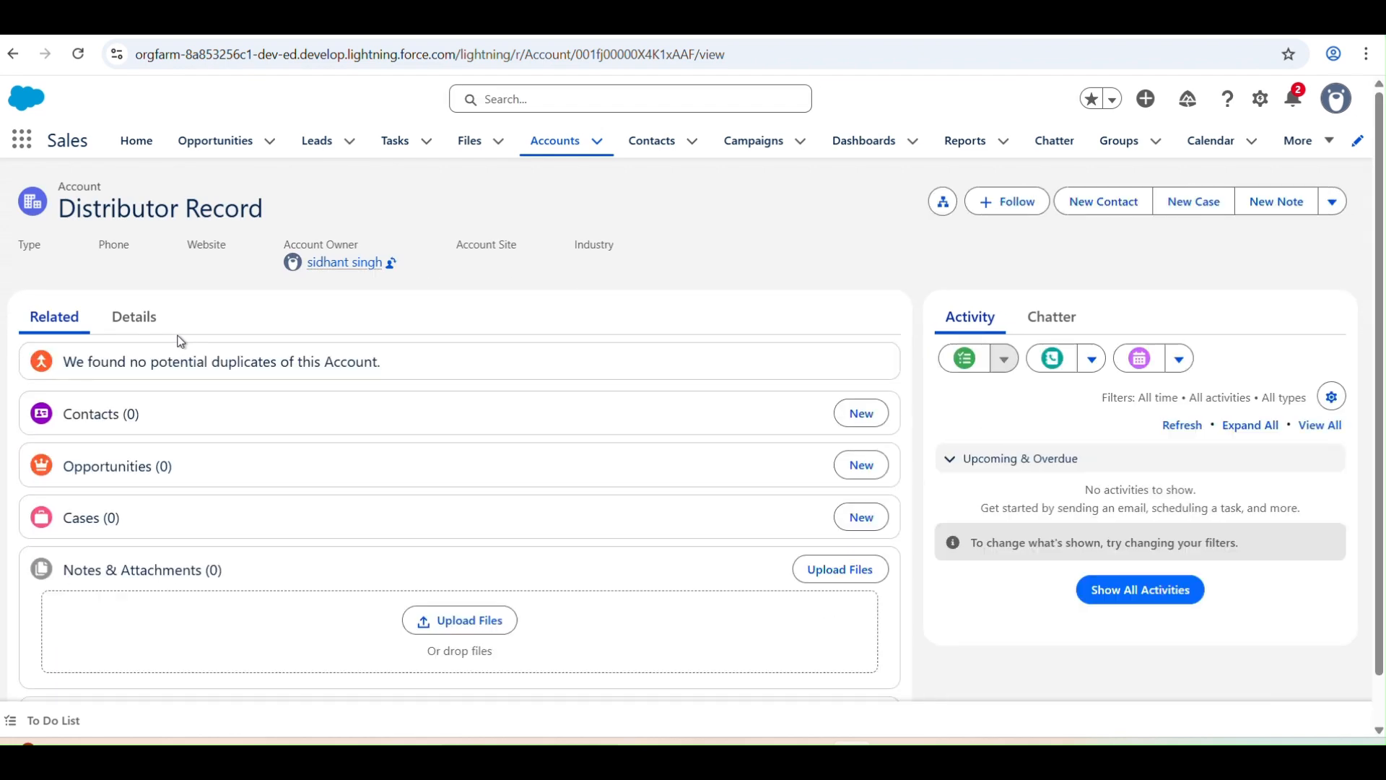
left_click(148, 330)
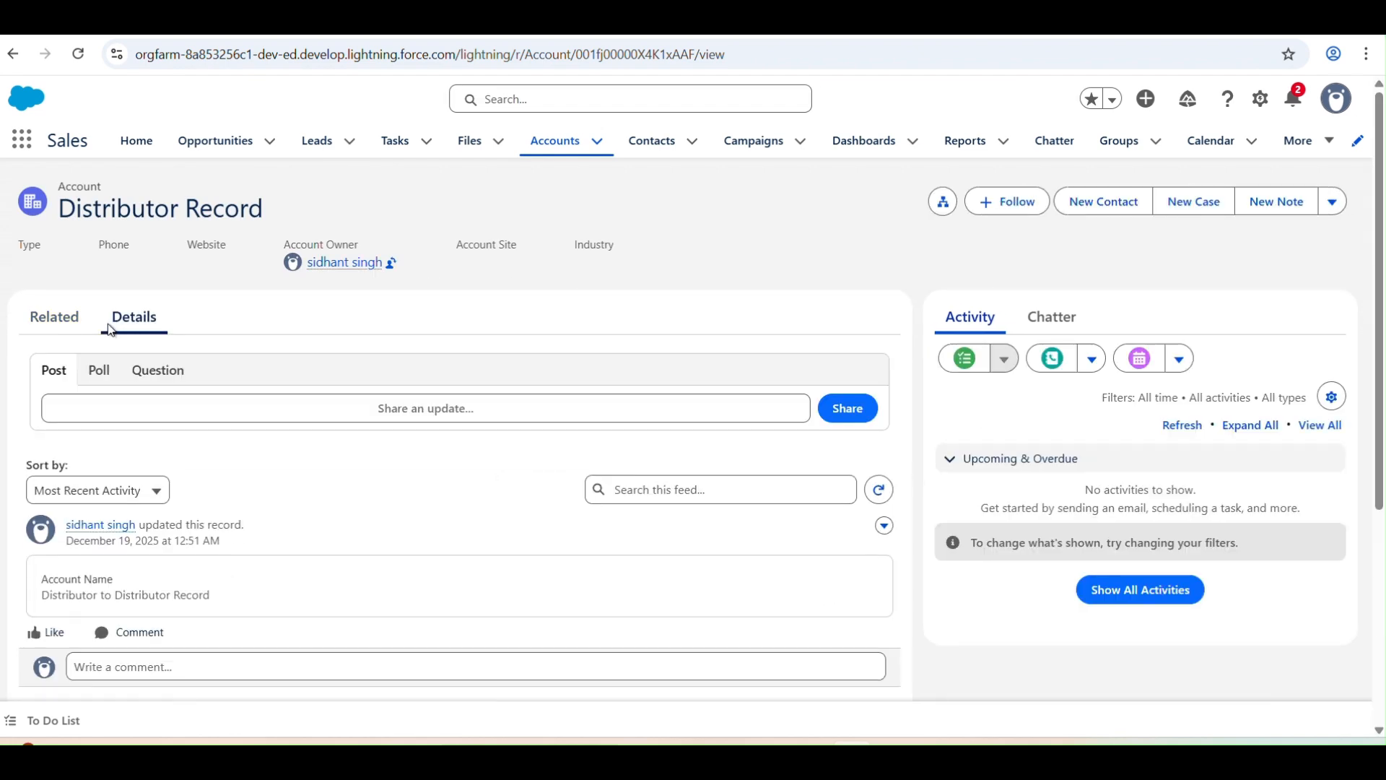
left_click(1333, 202)
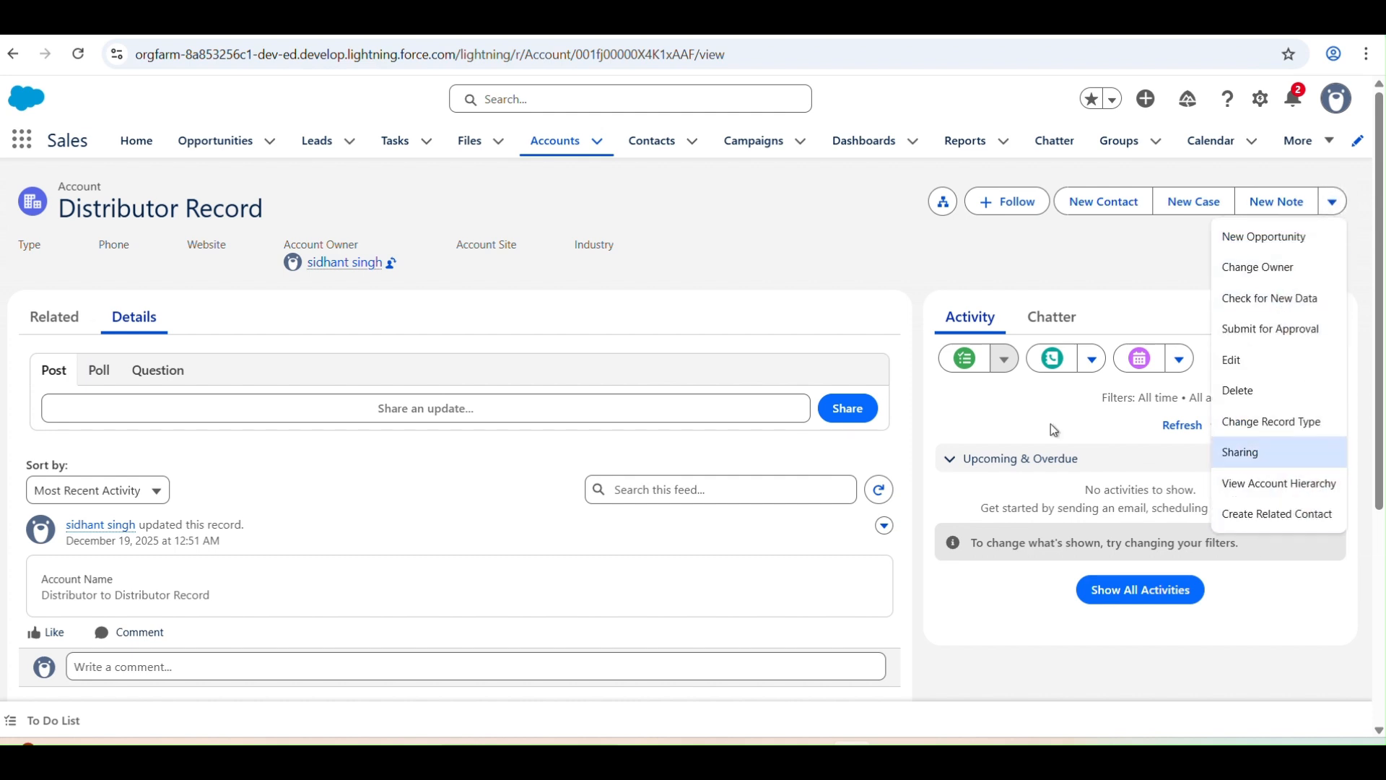
left_click(889, 327)
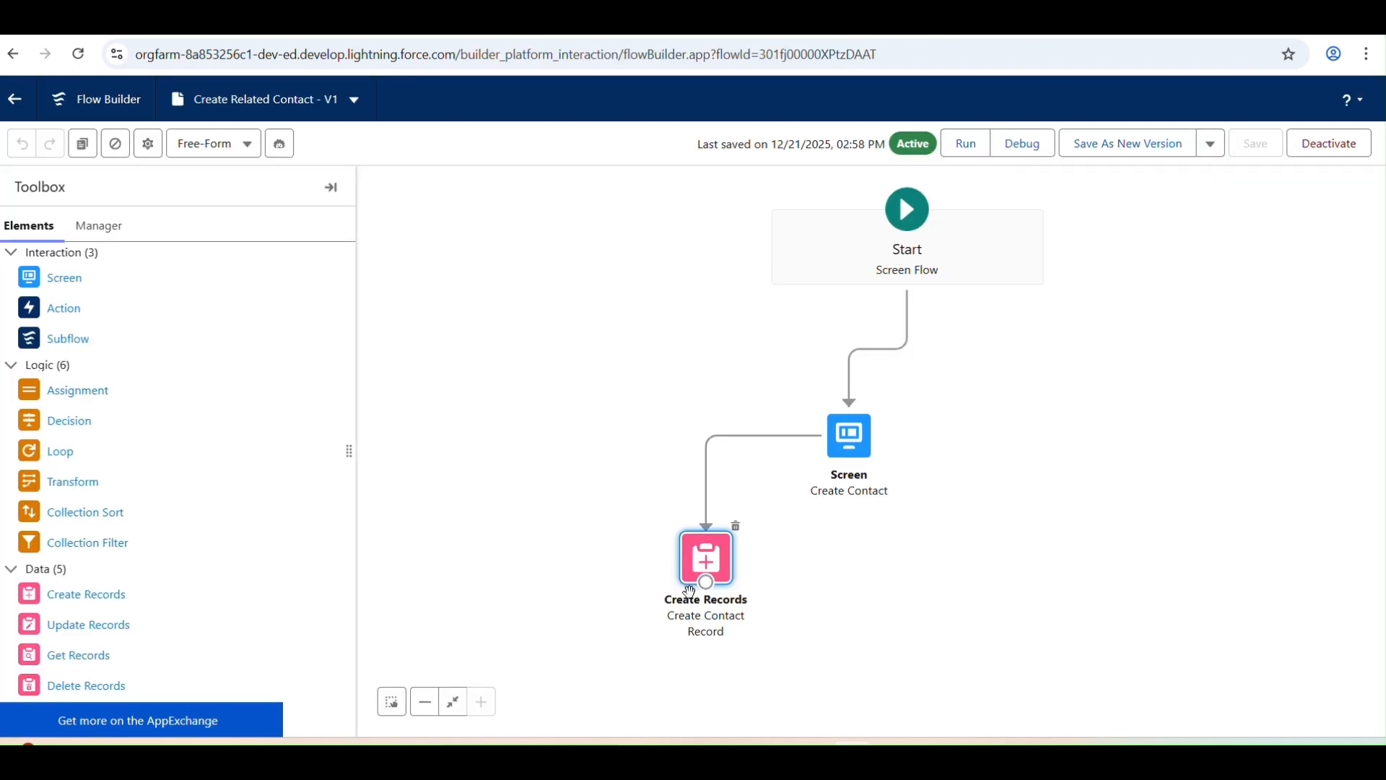
double_click(702, 570)
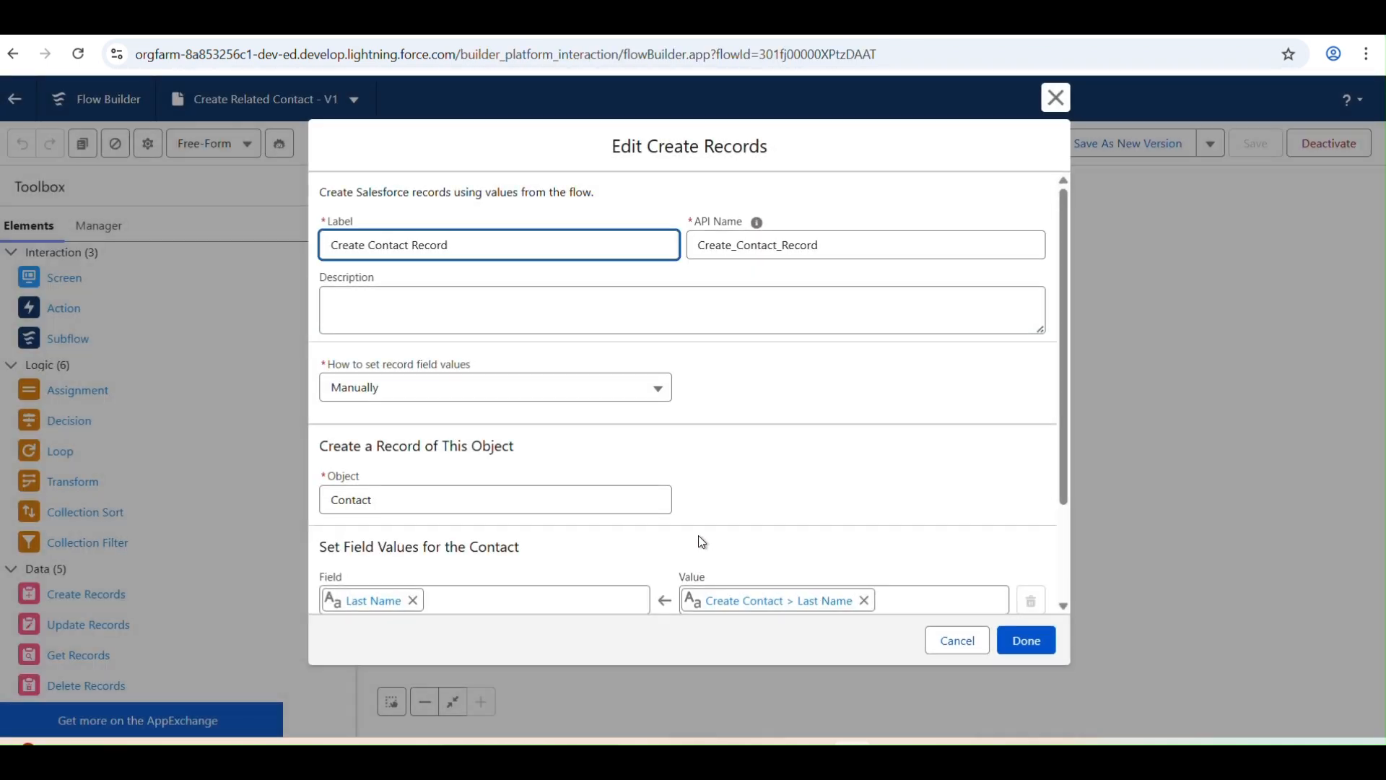
scroll(699, 535, "down", 2)
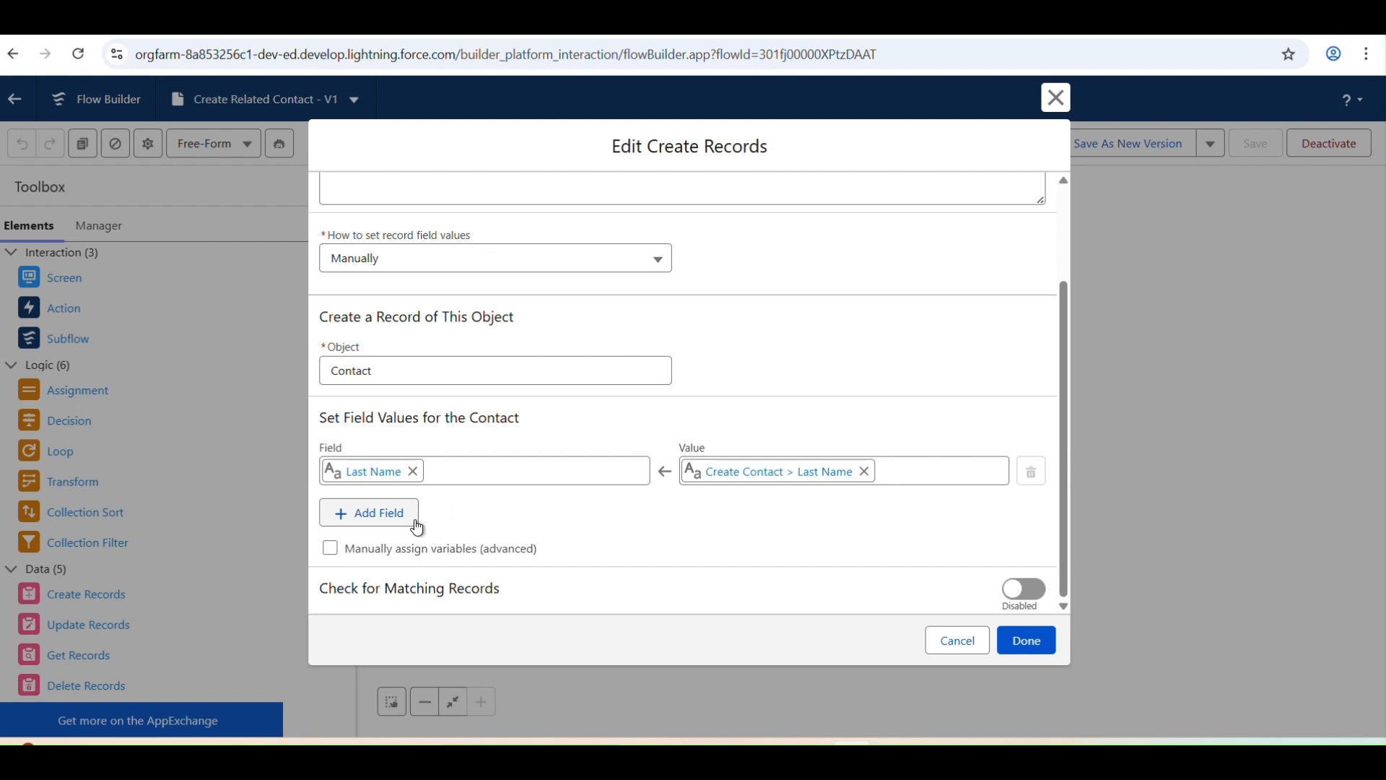
left_click(940, 652)
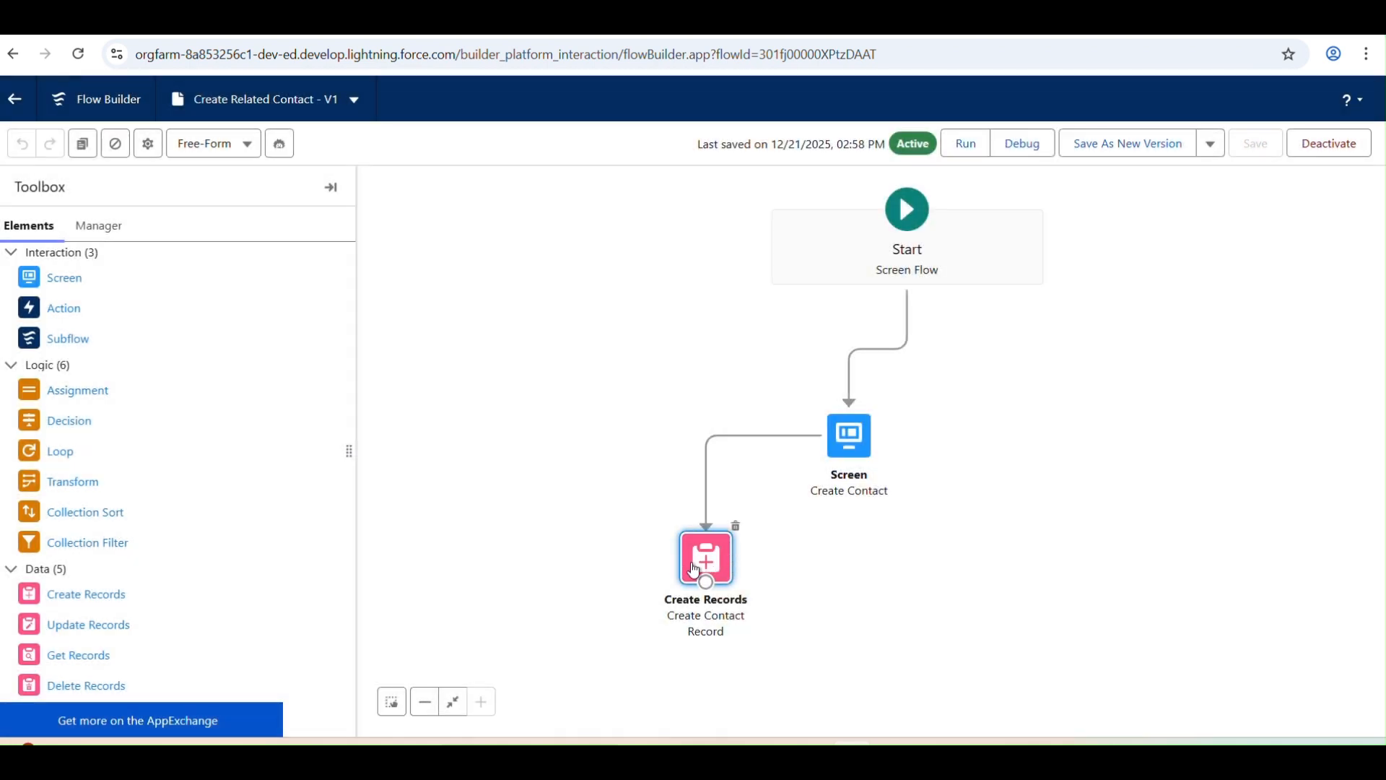
Add an Account ID field to the flow's Create Contact Record element and set its value to the recordId variable.
double_click(695, 565)
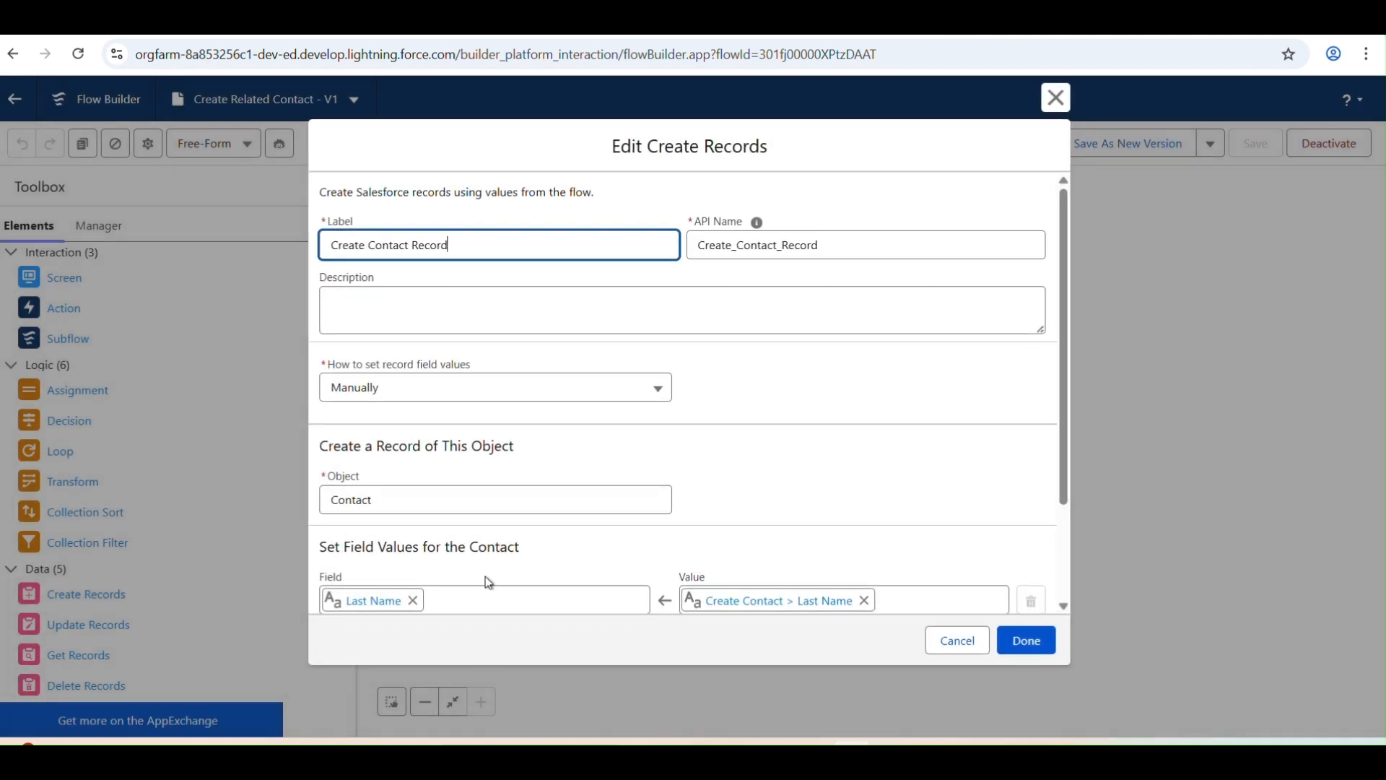
scroll(484, 576, "down", 3)
left_click(376, 521)
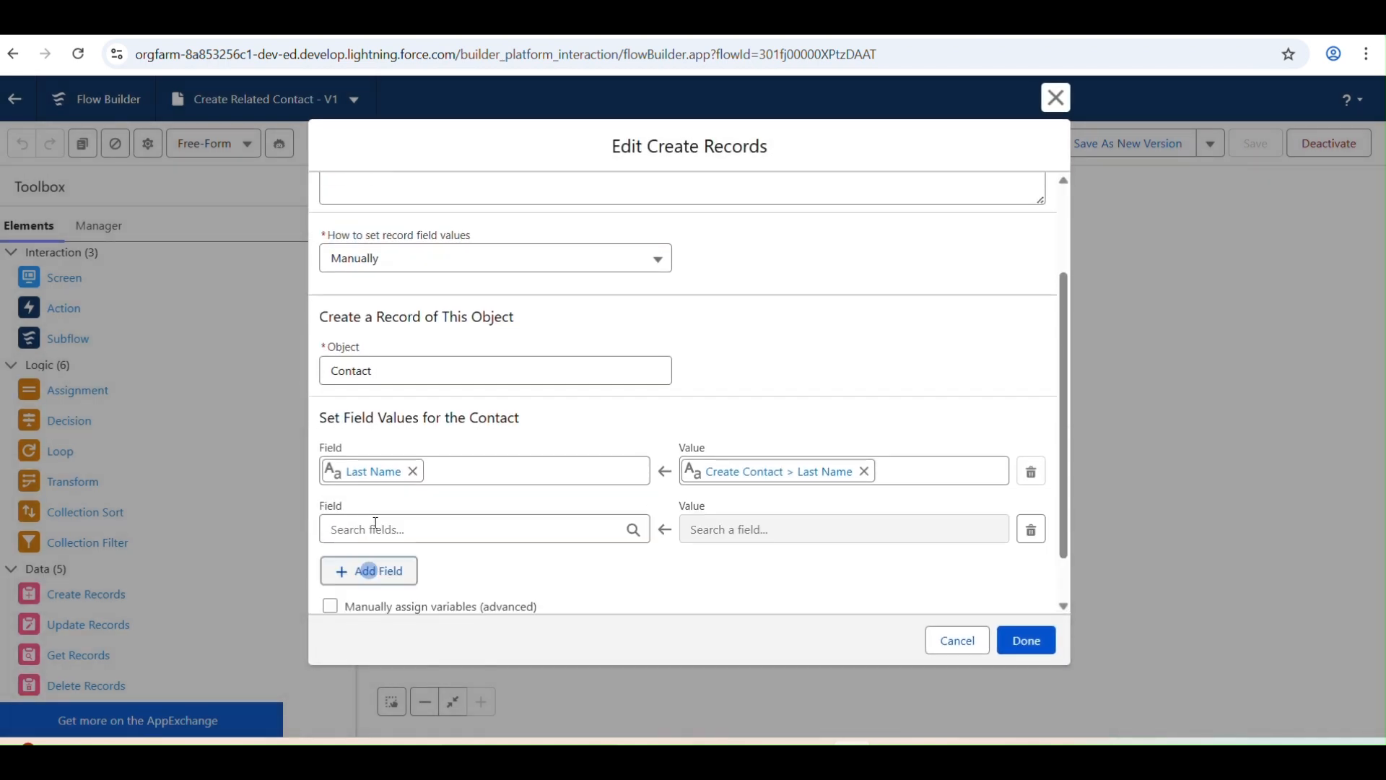
left_click(378, 526)
type("A")
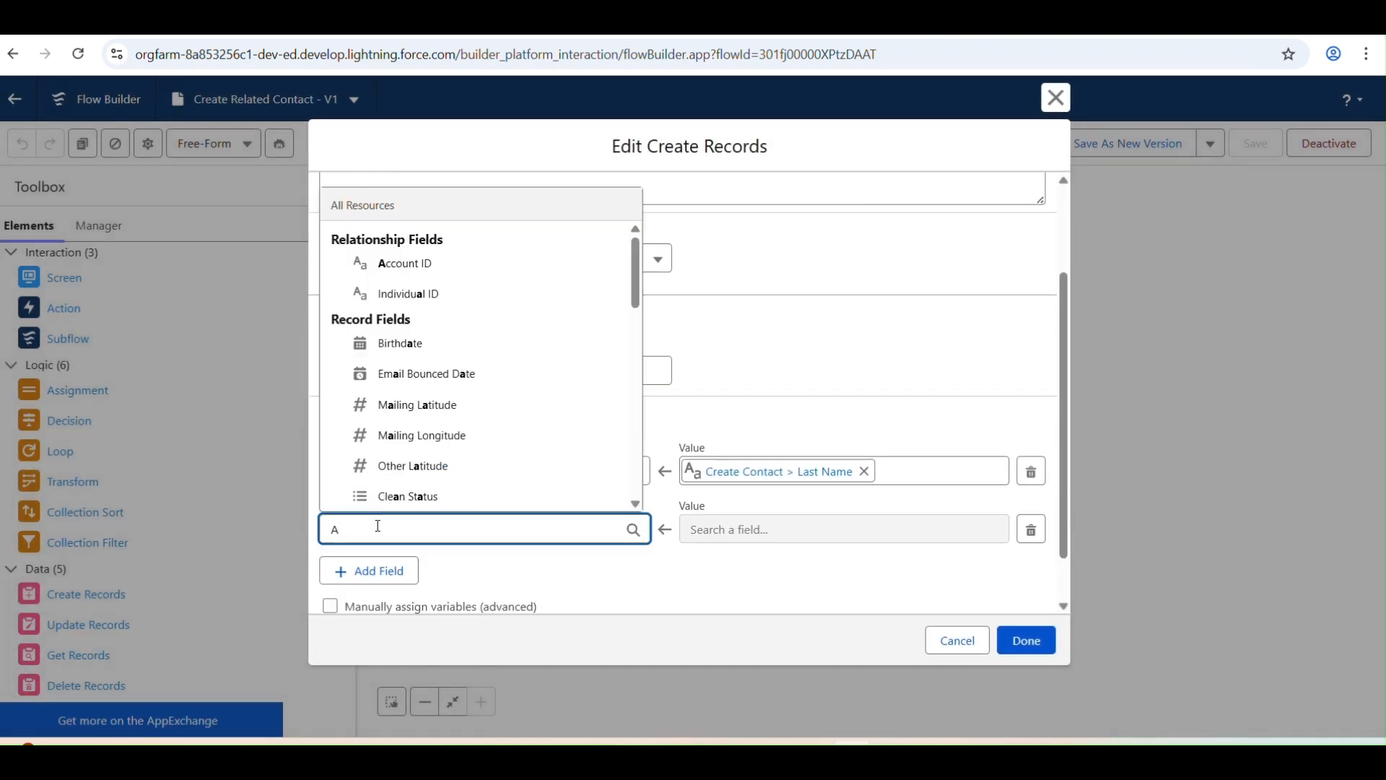
type("cc")
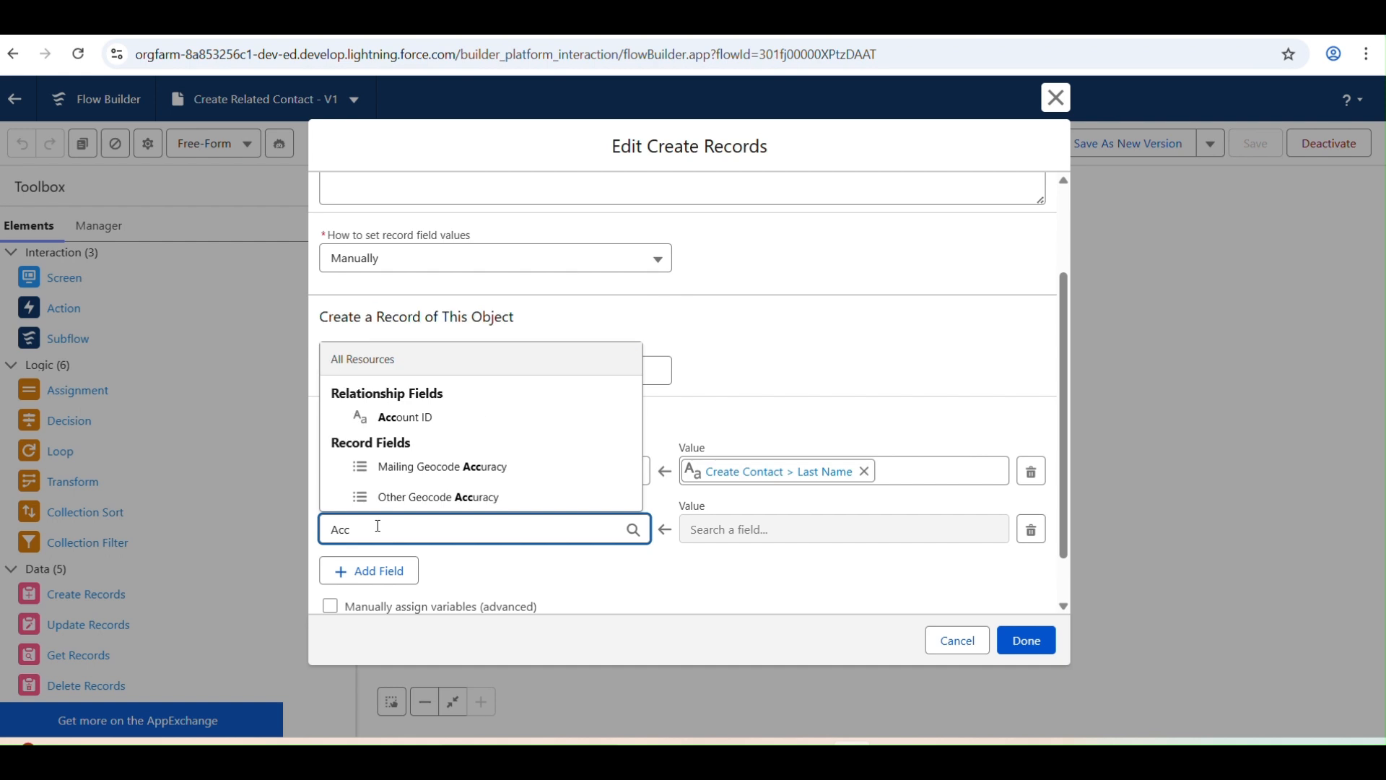
left_click(455, 418)
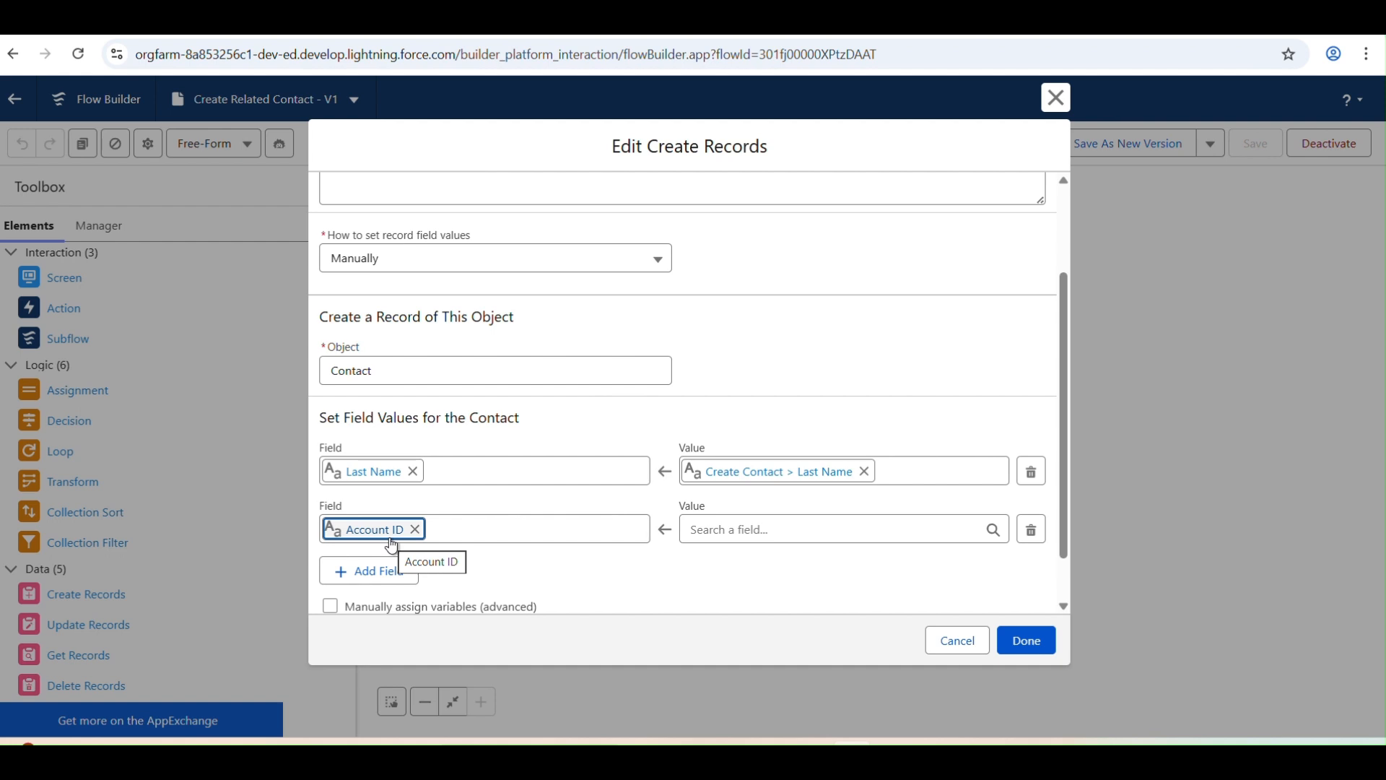
left_click(766, 532)
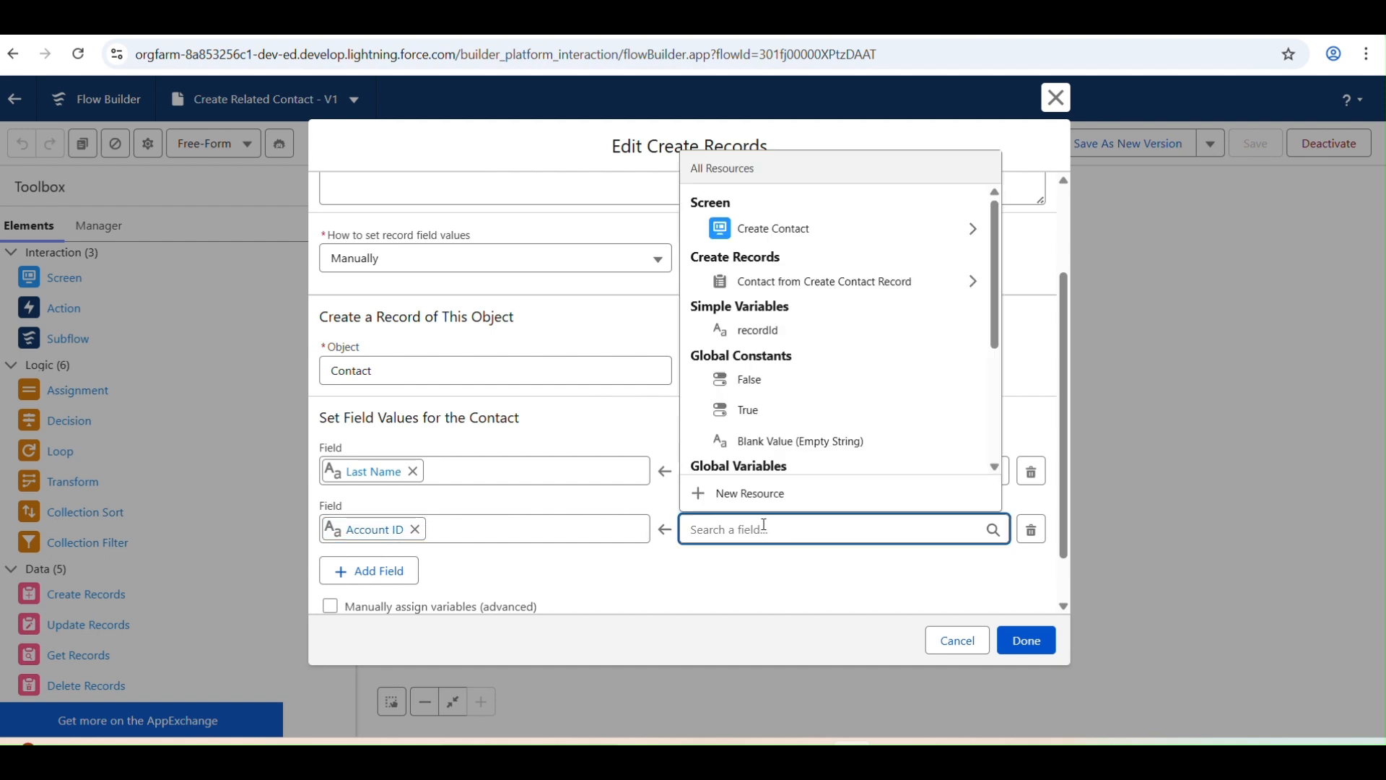
left_click(764, 336)
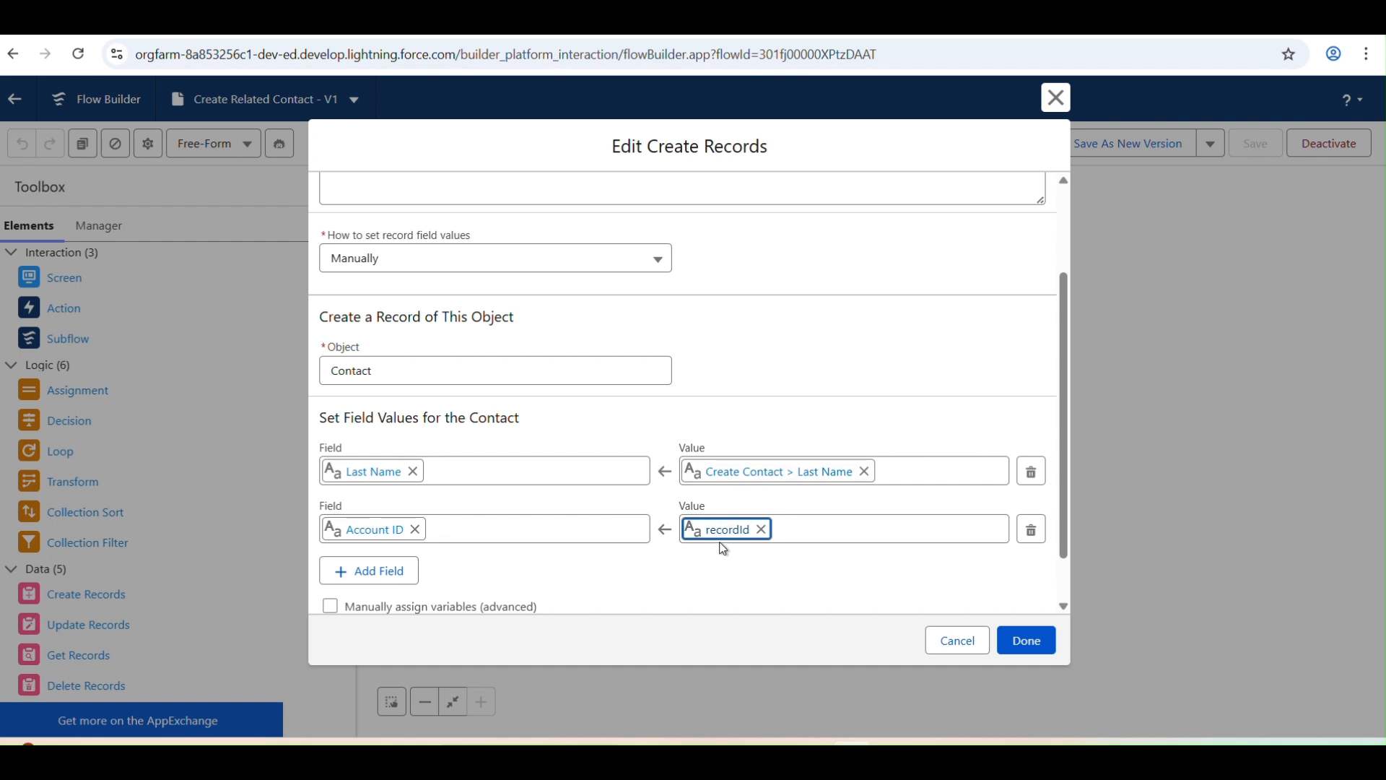
left_click(1036, 641)
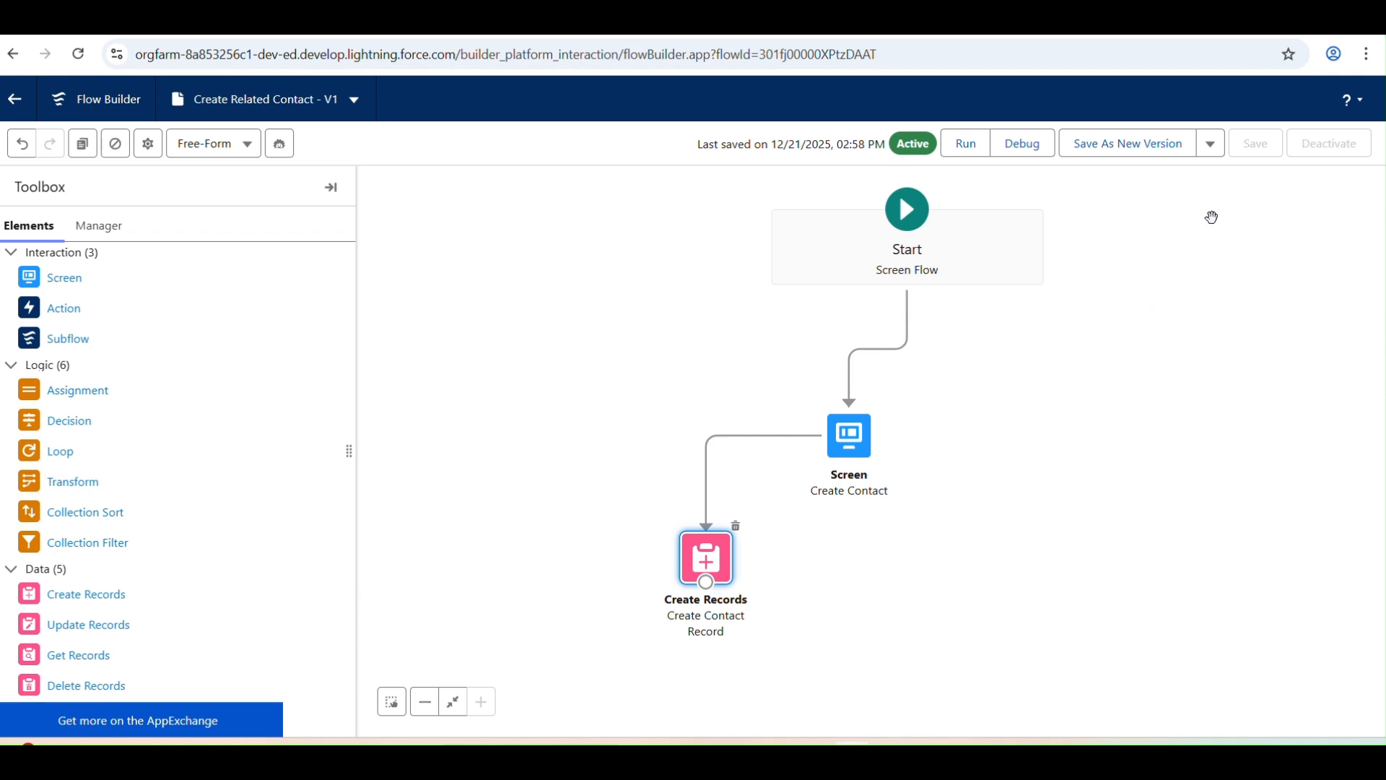
Save the Create Related Contact flow as a new version and activate it.
left_click(1131, 145)
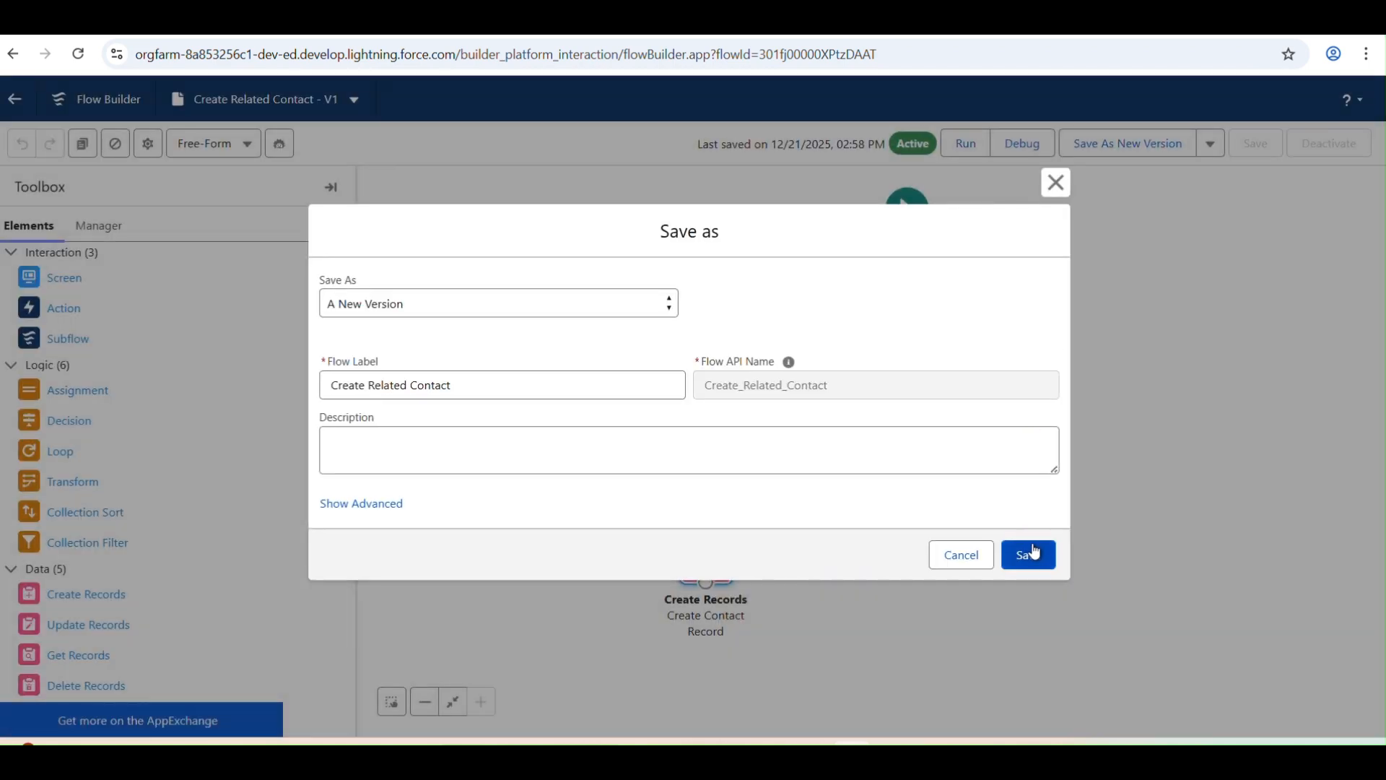
left_click(1030, 557)
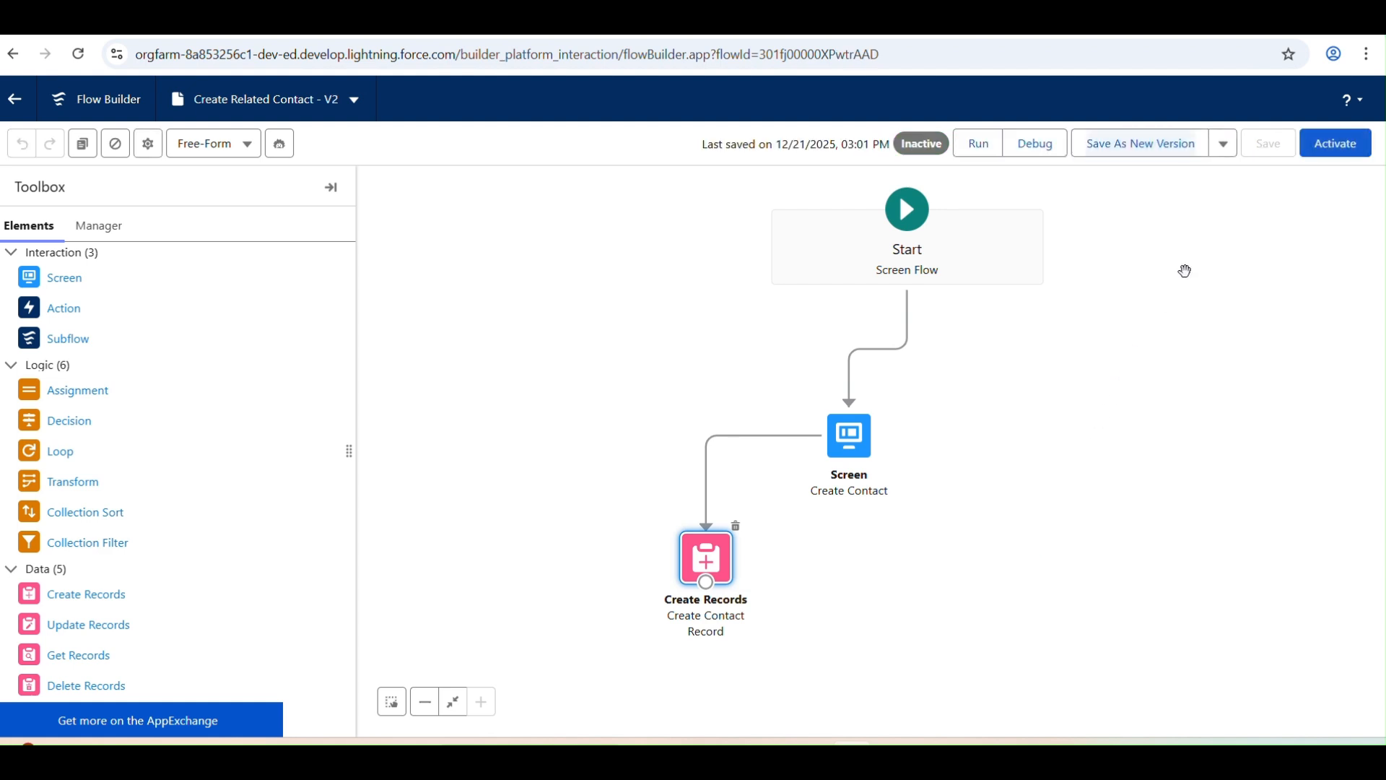
left_click(1332, 147)
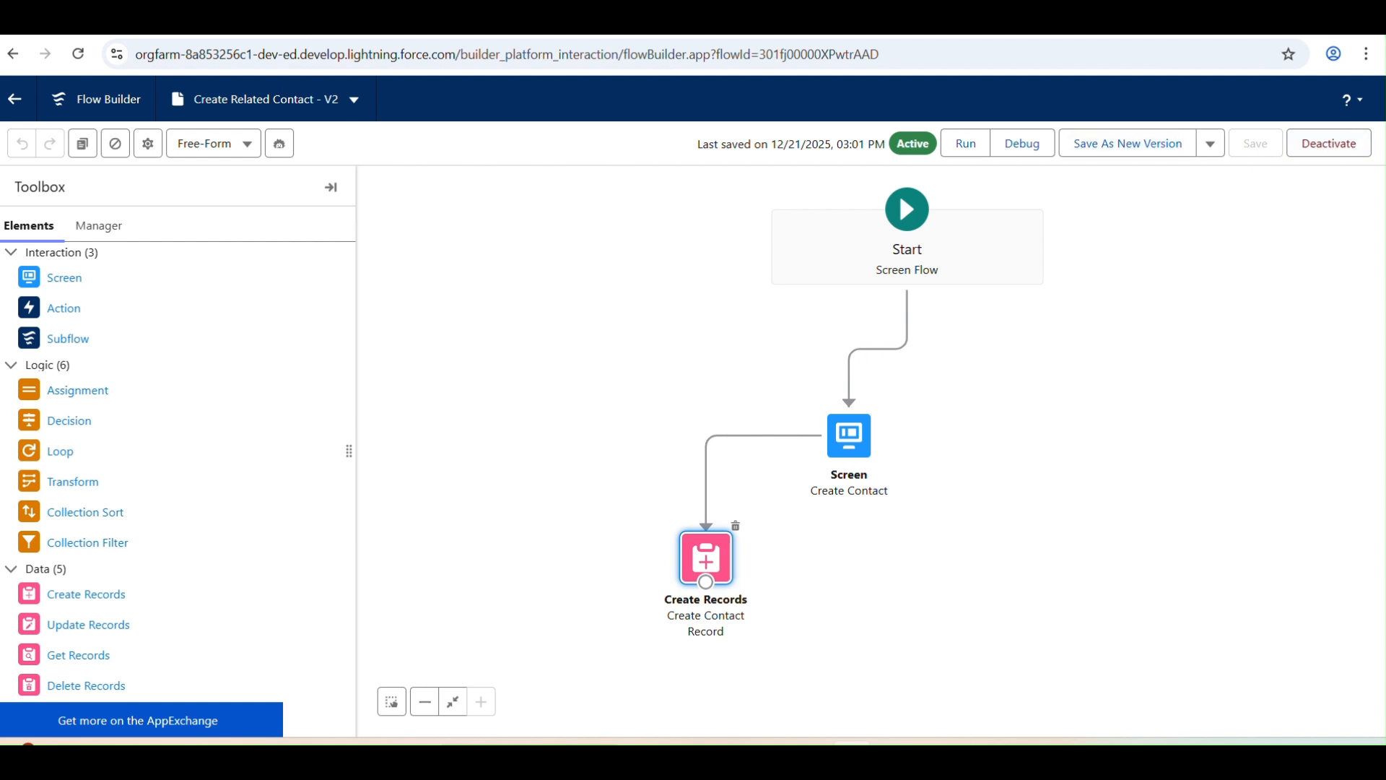
Reload the Distributor Record account and run Create Related Contact with the last name "Test Contact".
left_click(264, 24)
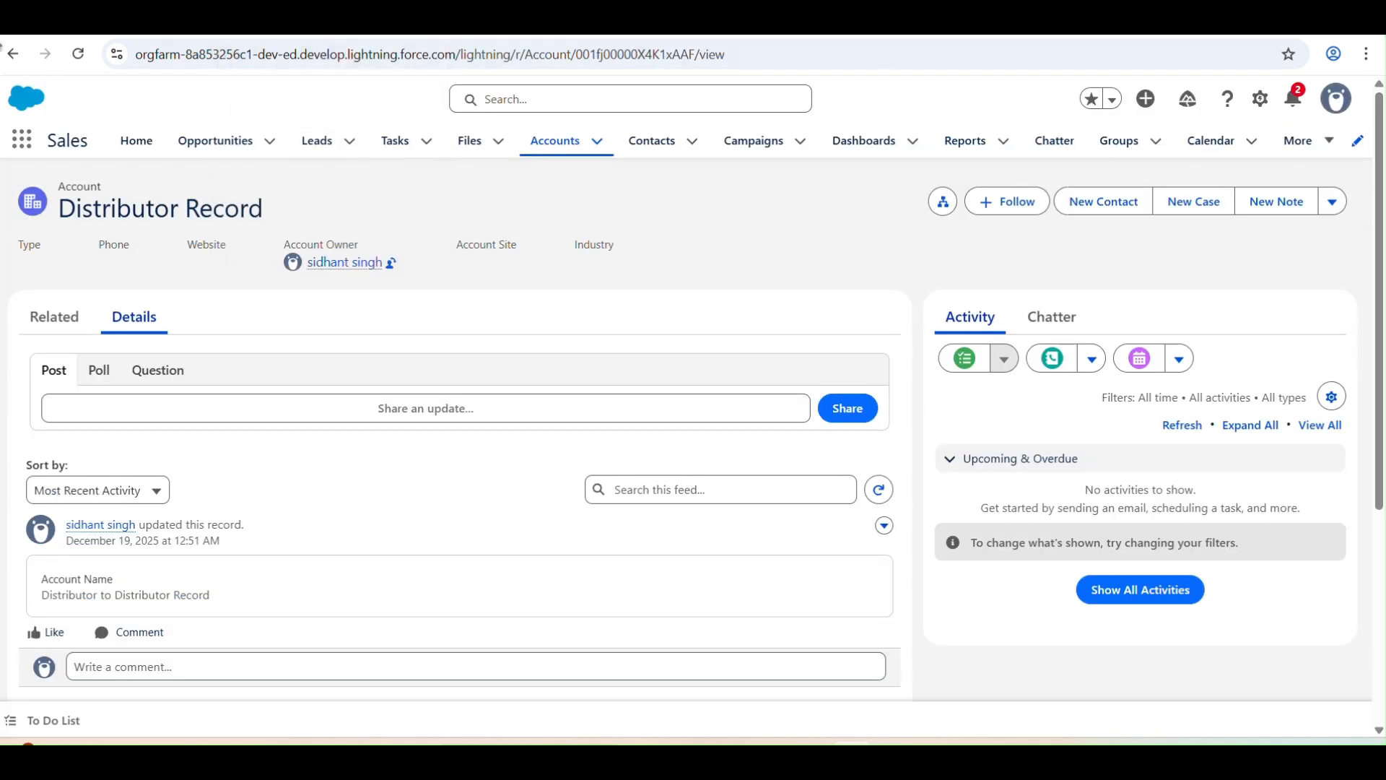
left_click(77, 55)
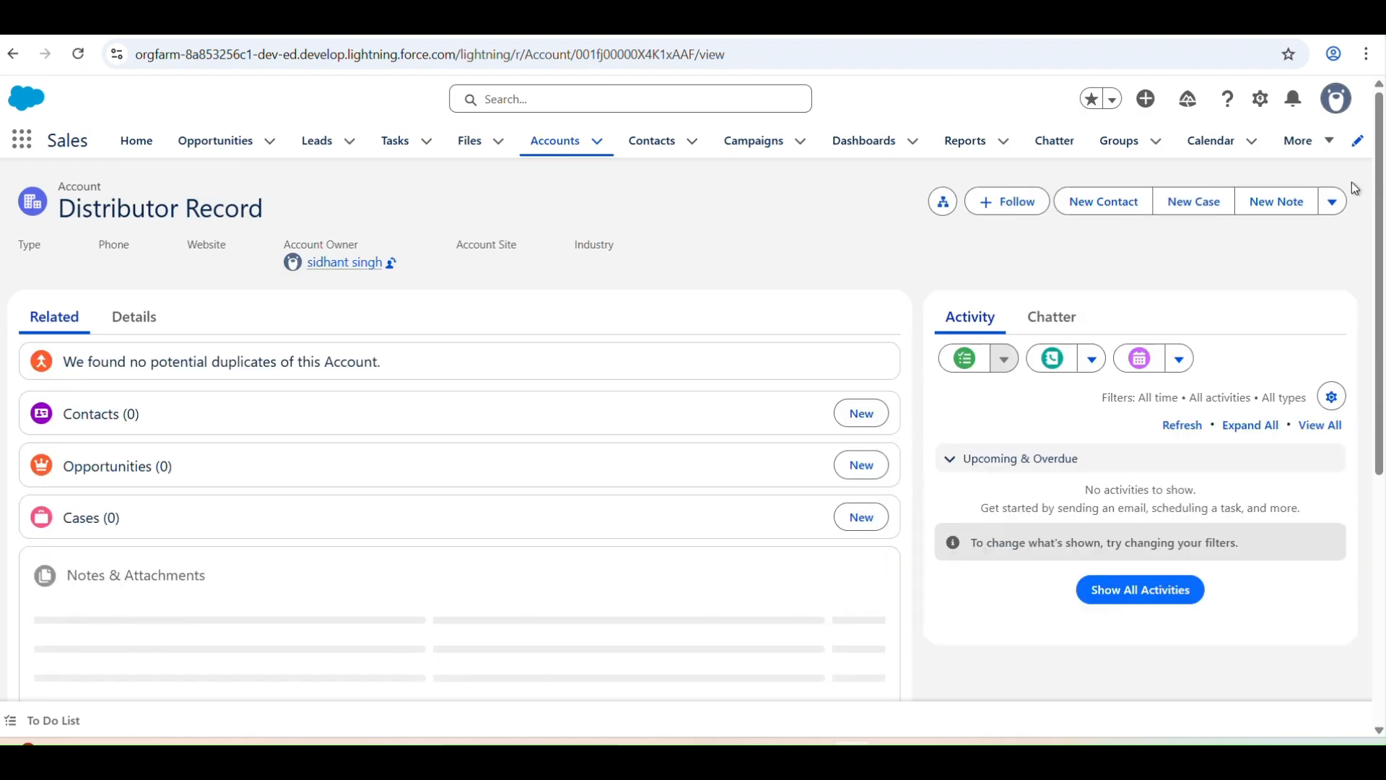
left_click(1335, 205)
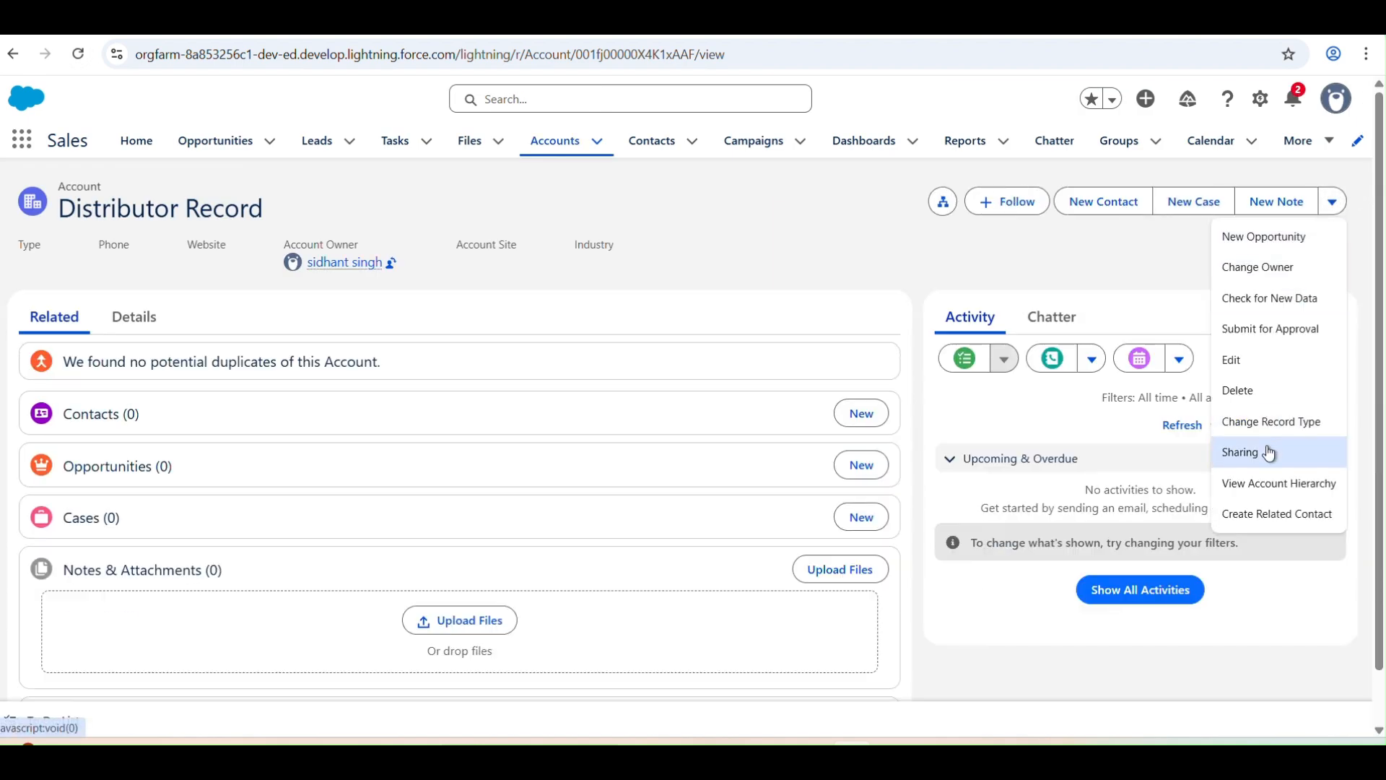
left_click(1280, 509)
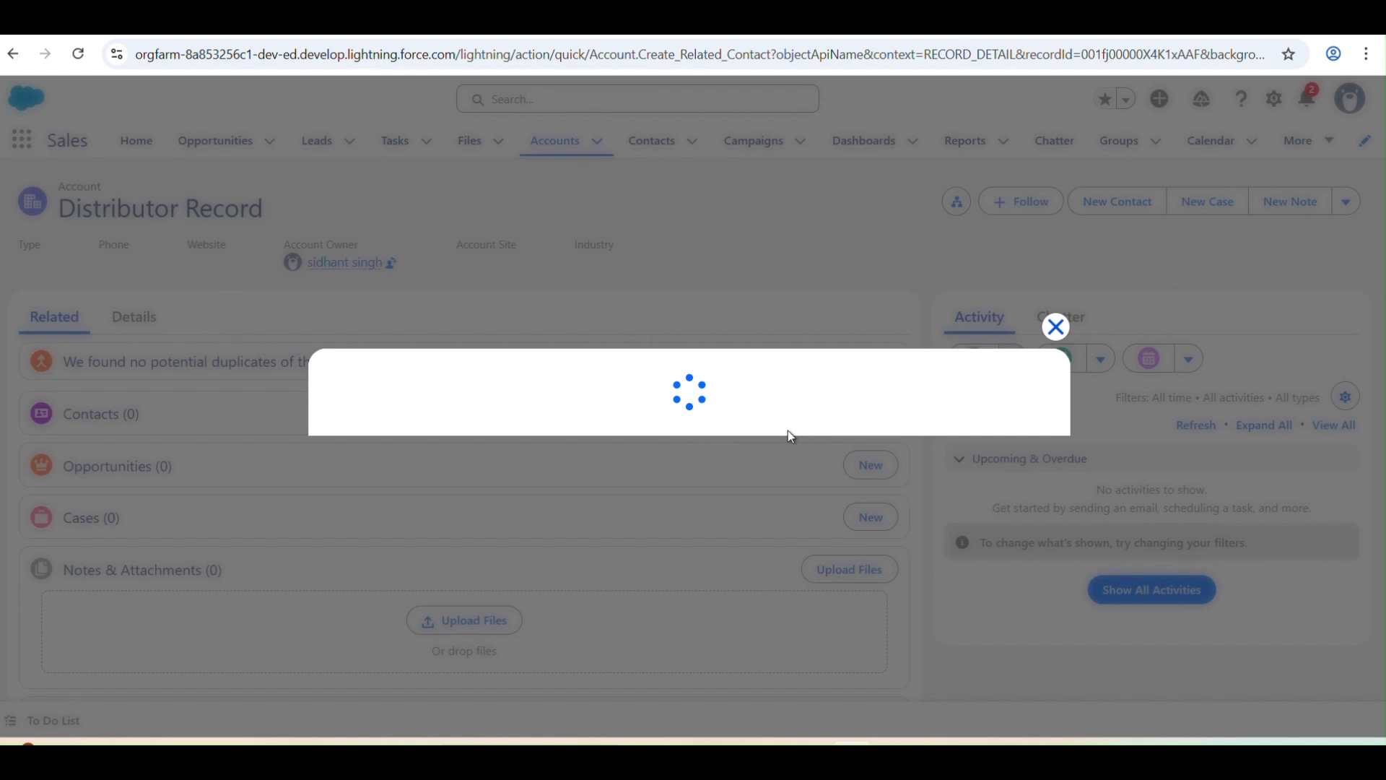
left_click(652, 405)
type("Test Contact")
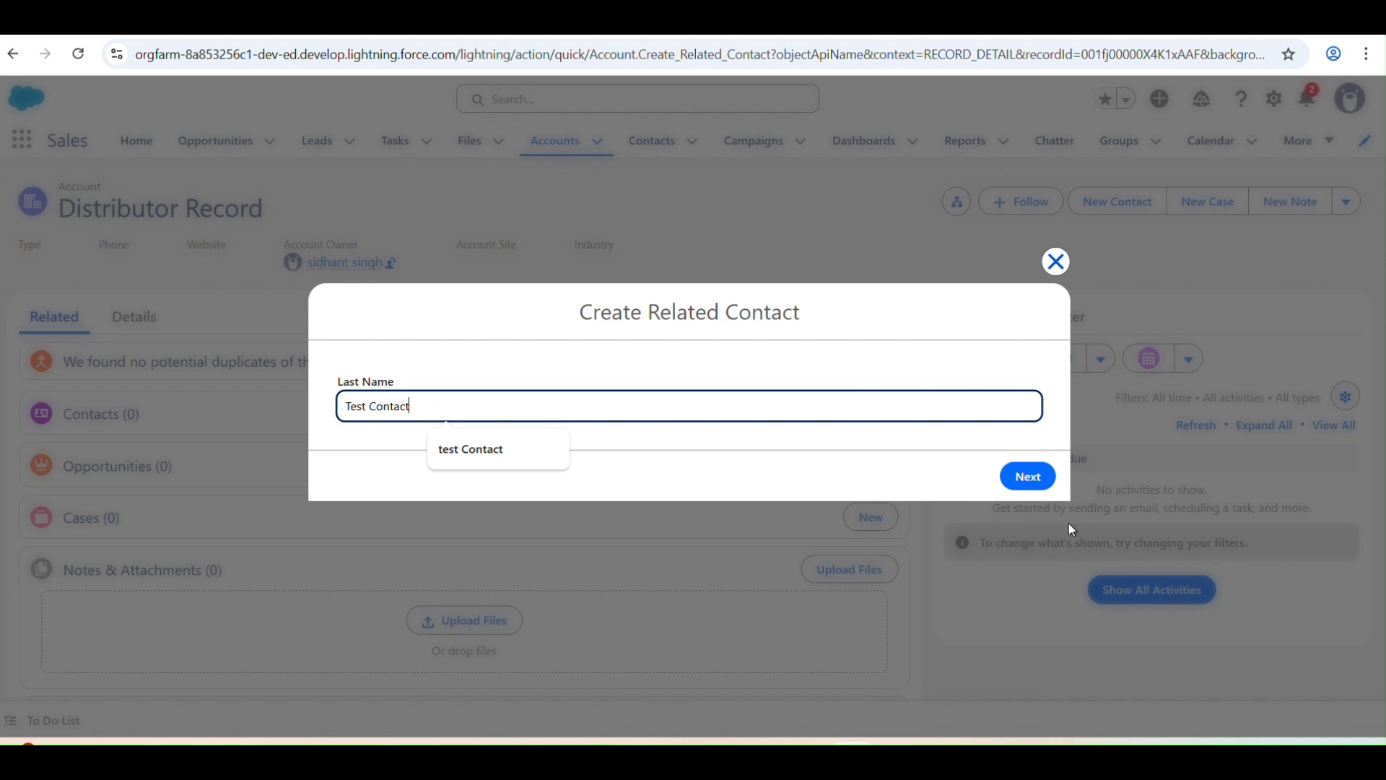
left_click(1042, 478)
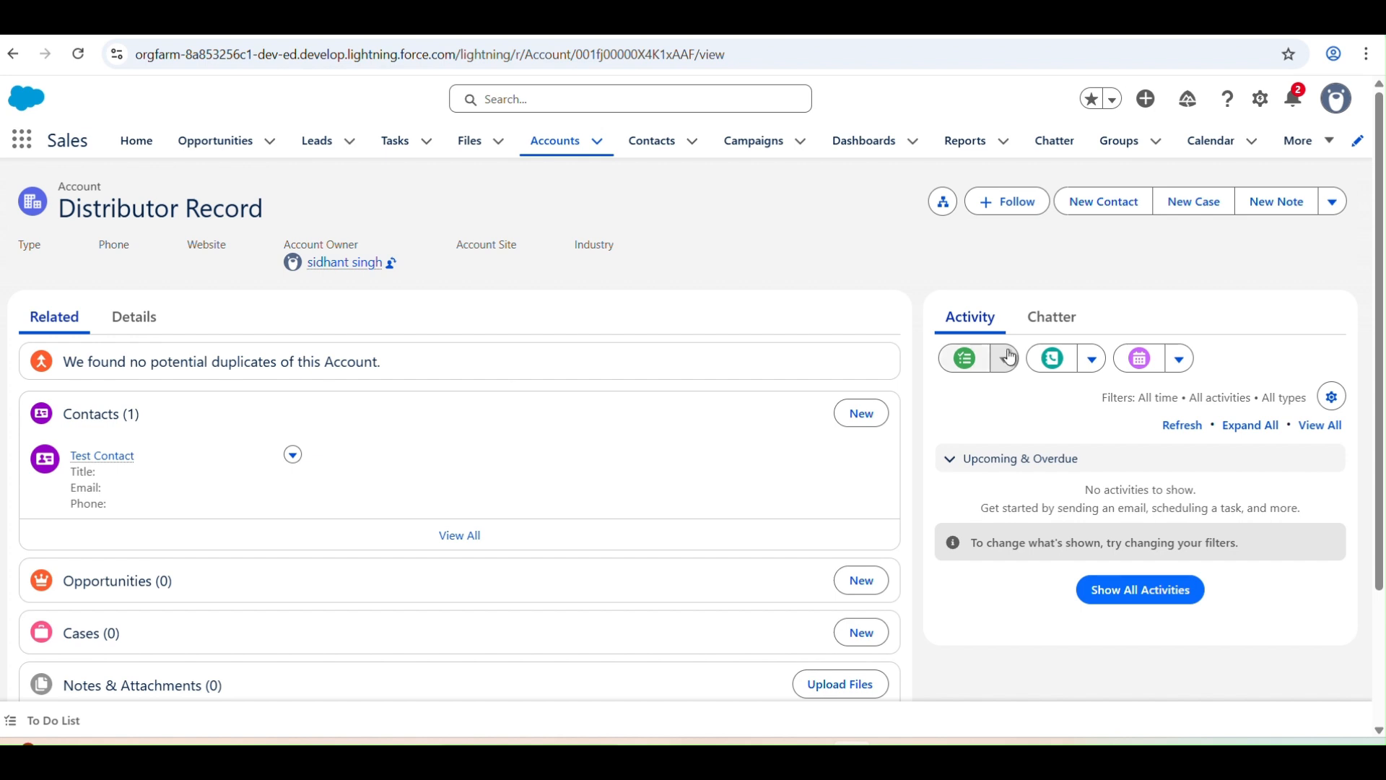
View the Create Related Contact form on the Distributor Record account again and close it without creating a contact.
left_click(1333, 205)
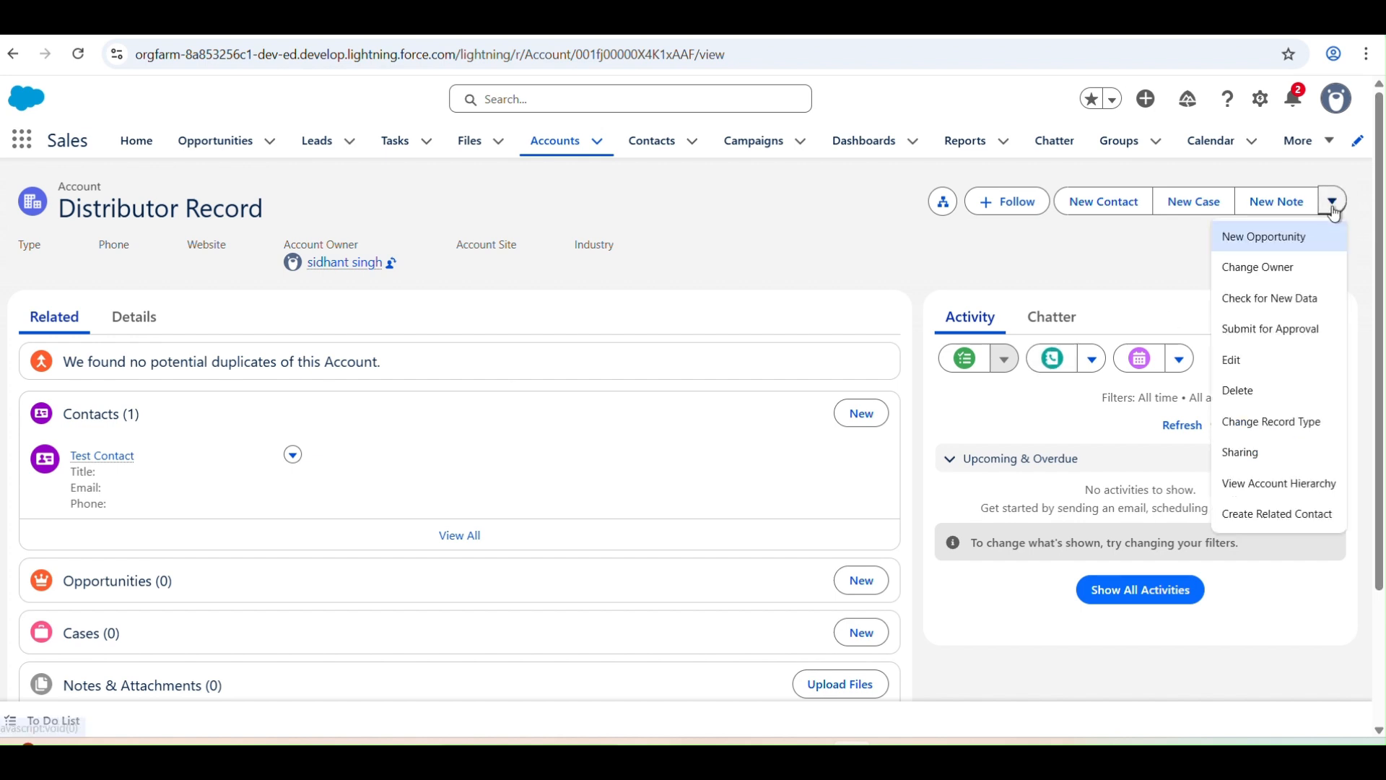
left_click(1262, 515)
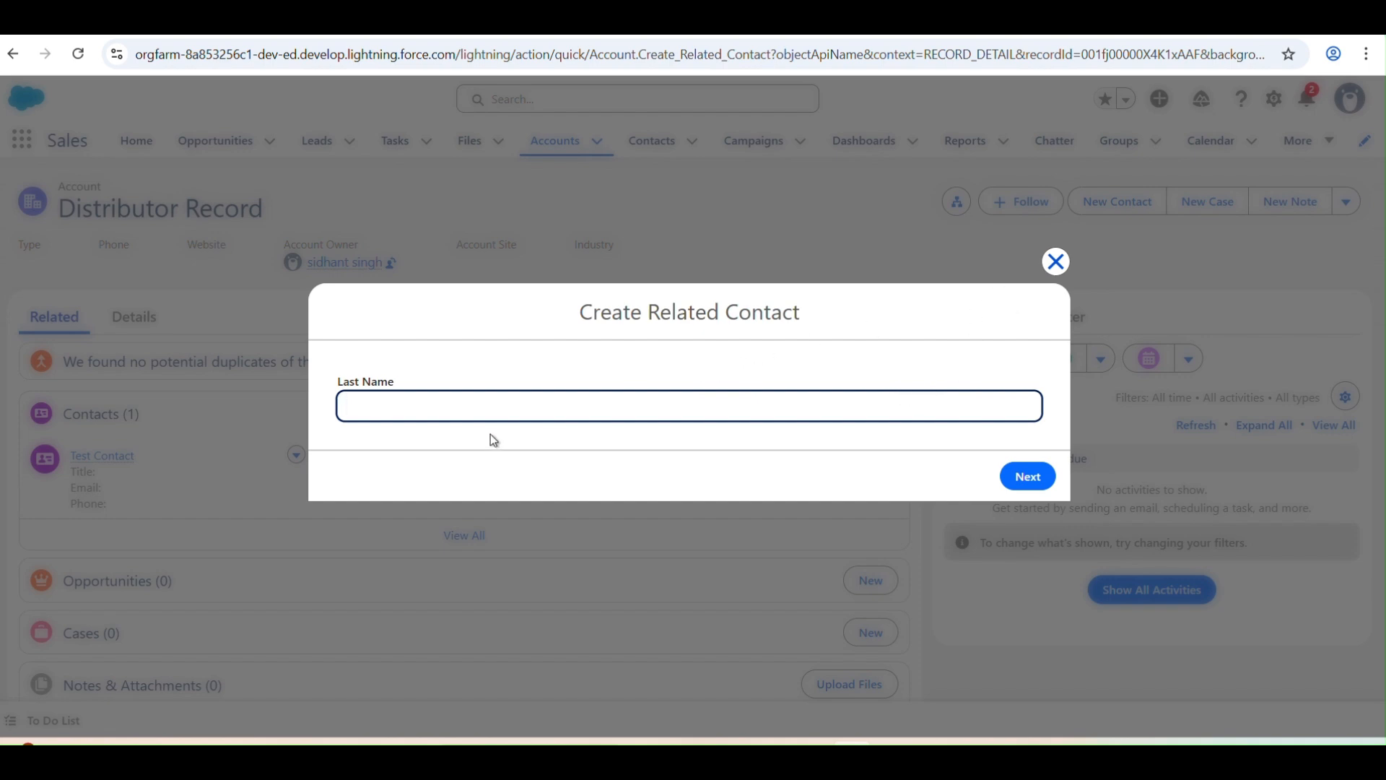
left_click(1057, 261)
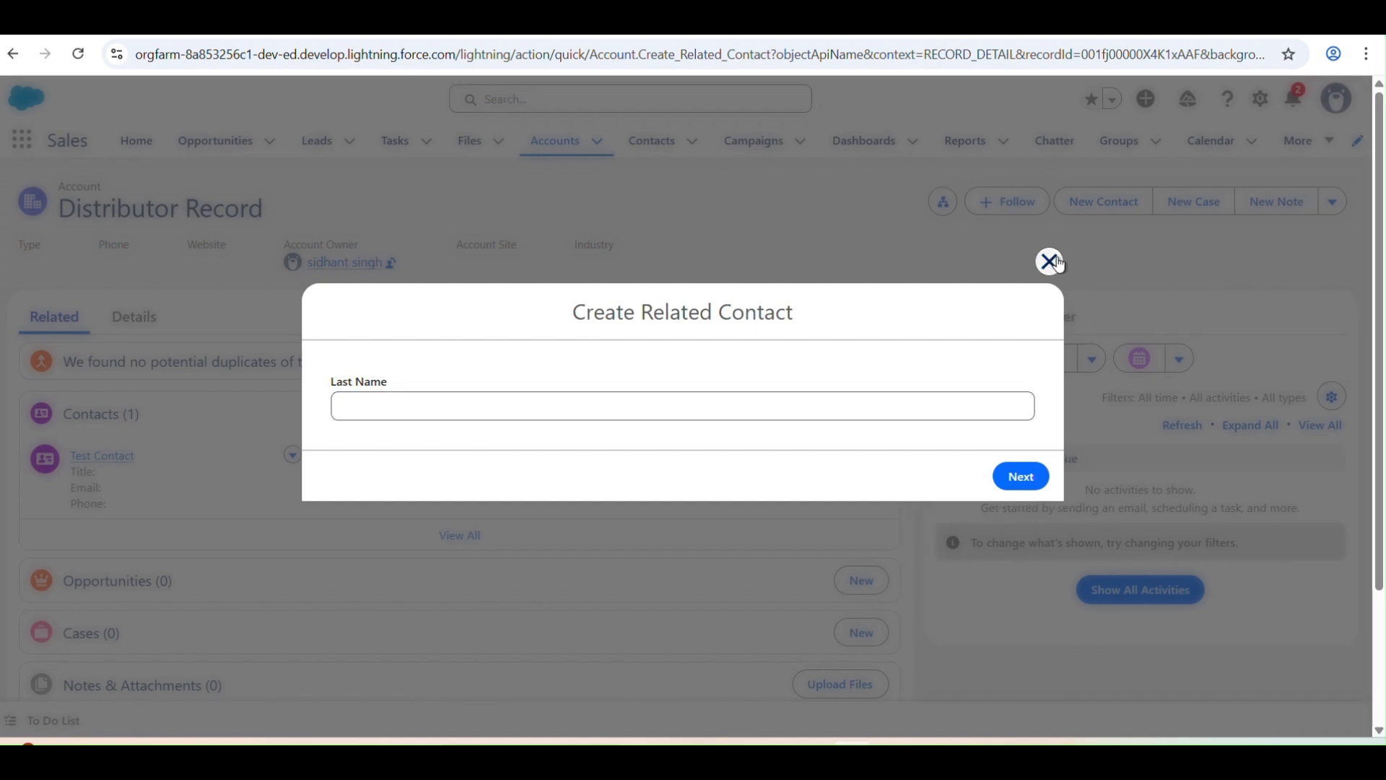